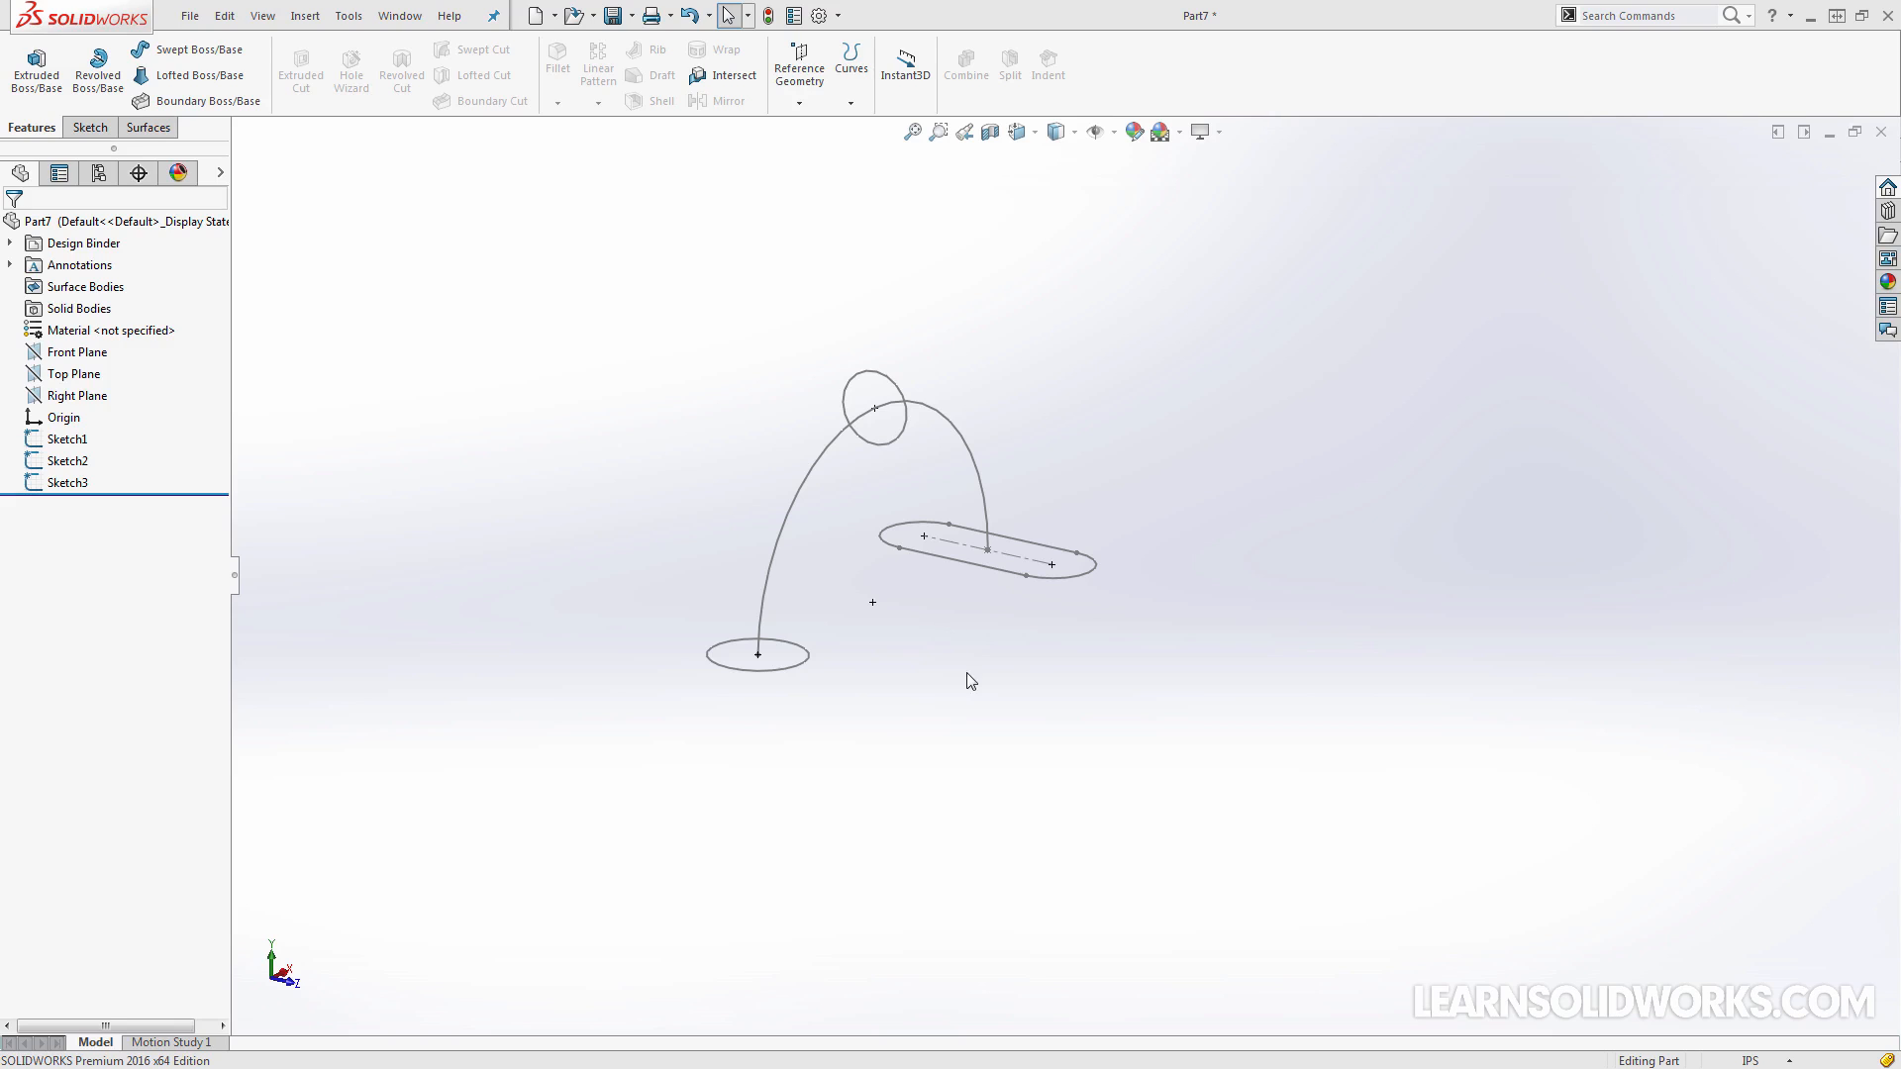
mouse_move(968, 679)
middle_down()
mouse_move(934, 704)
mouse_move(948, 715)
middle_up()
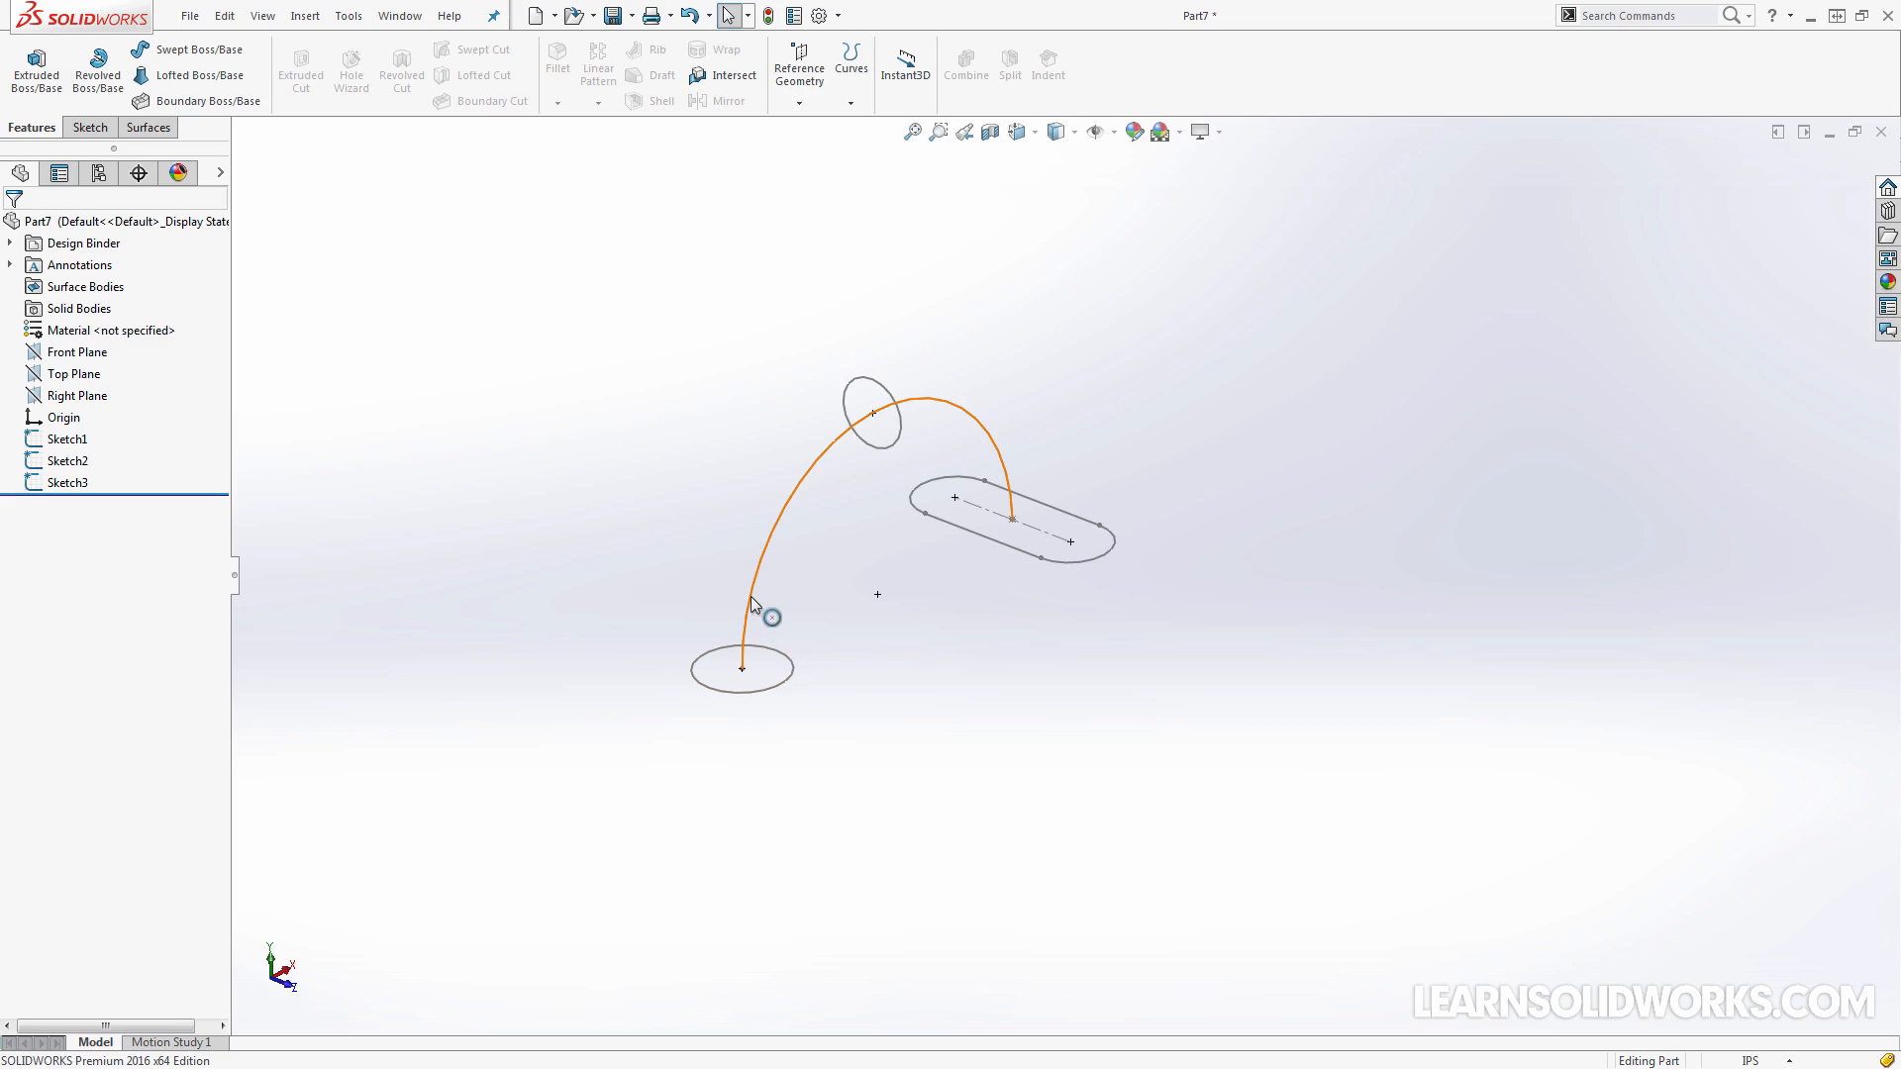
click(784, 687)
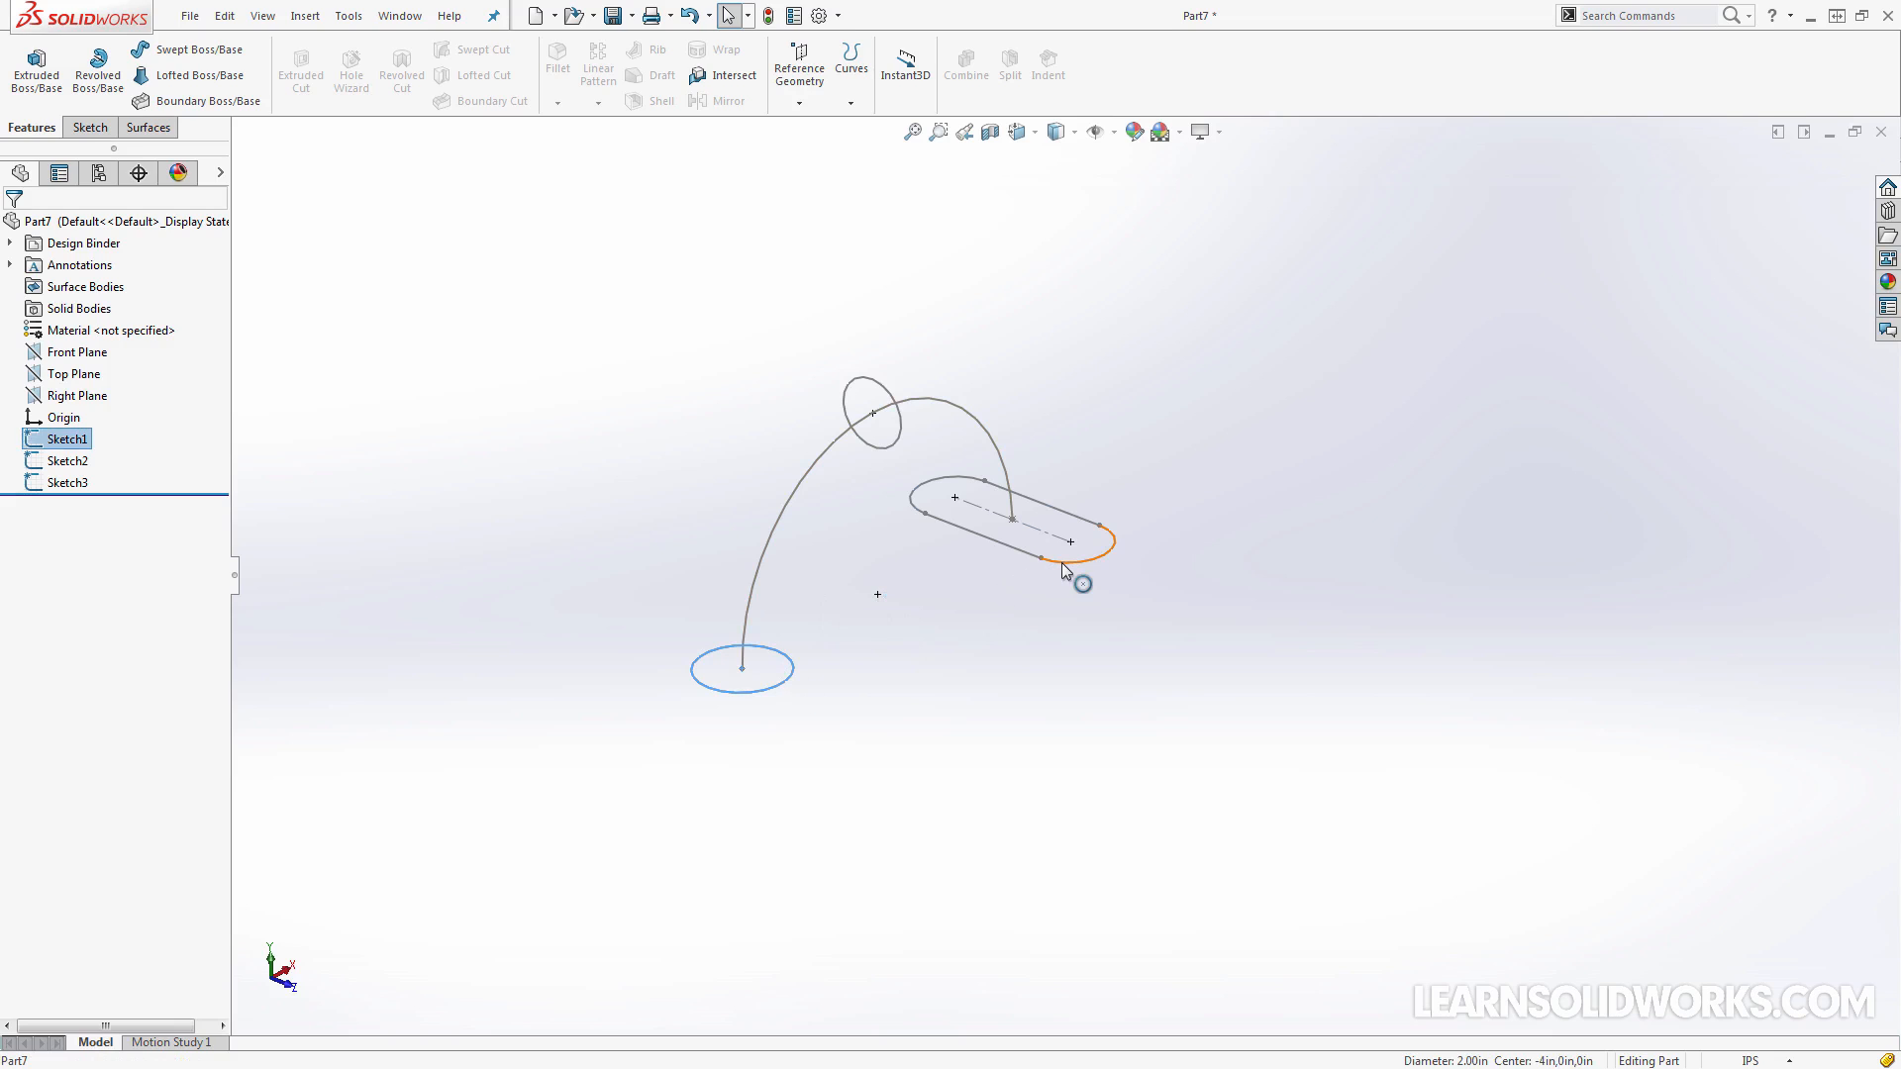
click(1062, 562)
click(936, 670)
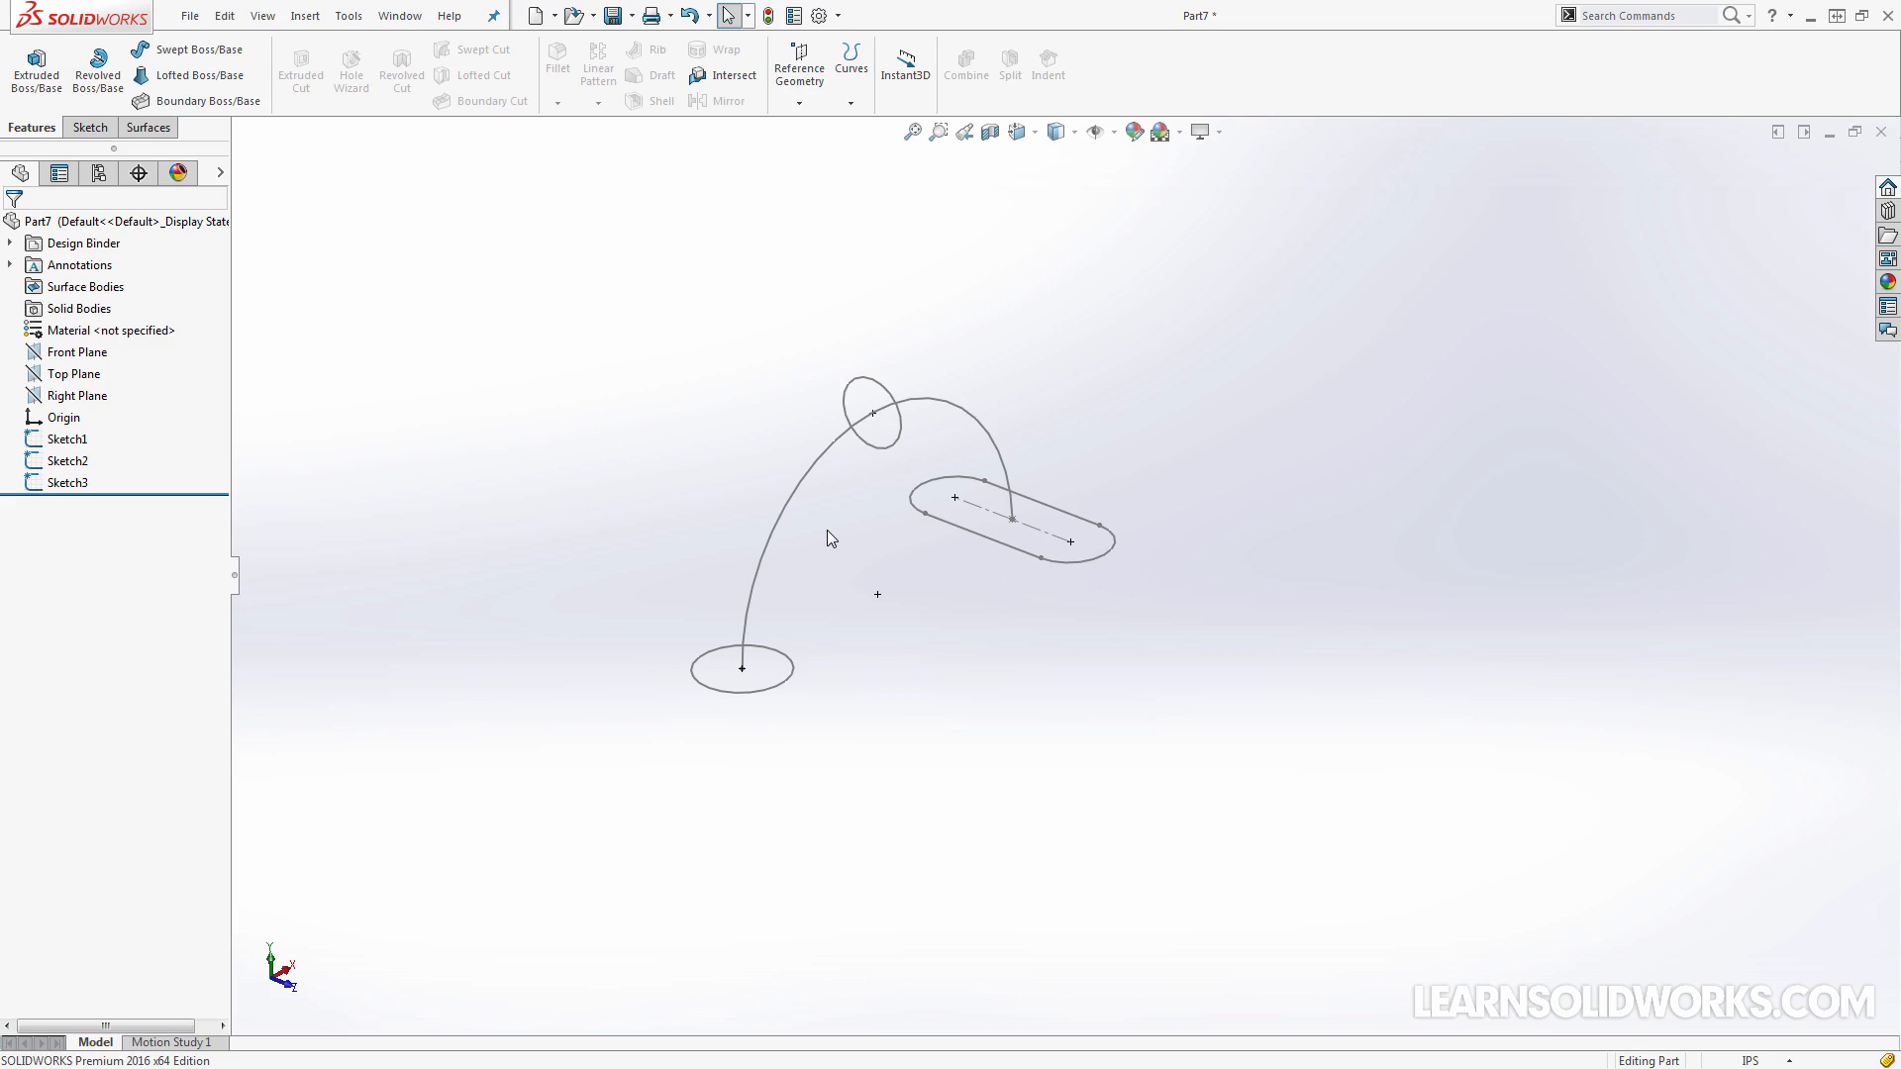
Start a lofted boss and add the base circle as its first profile
key(f)
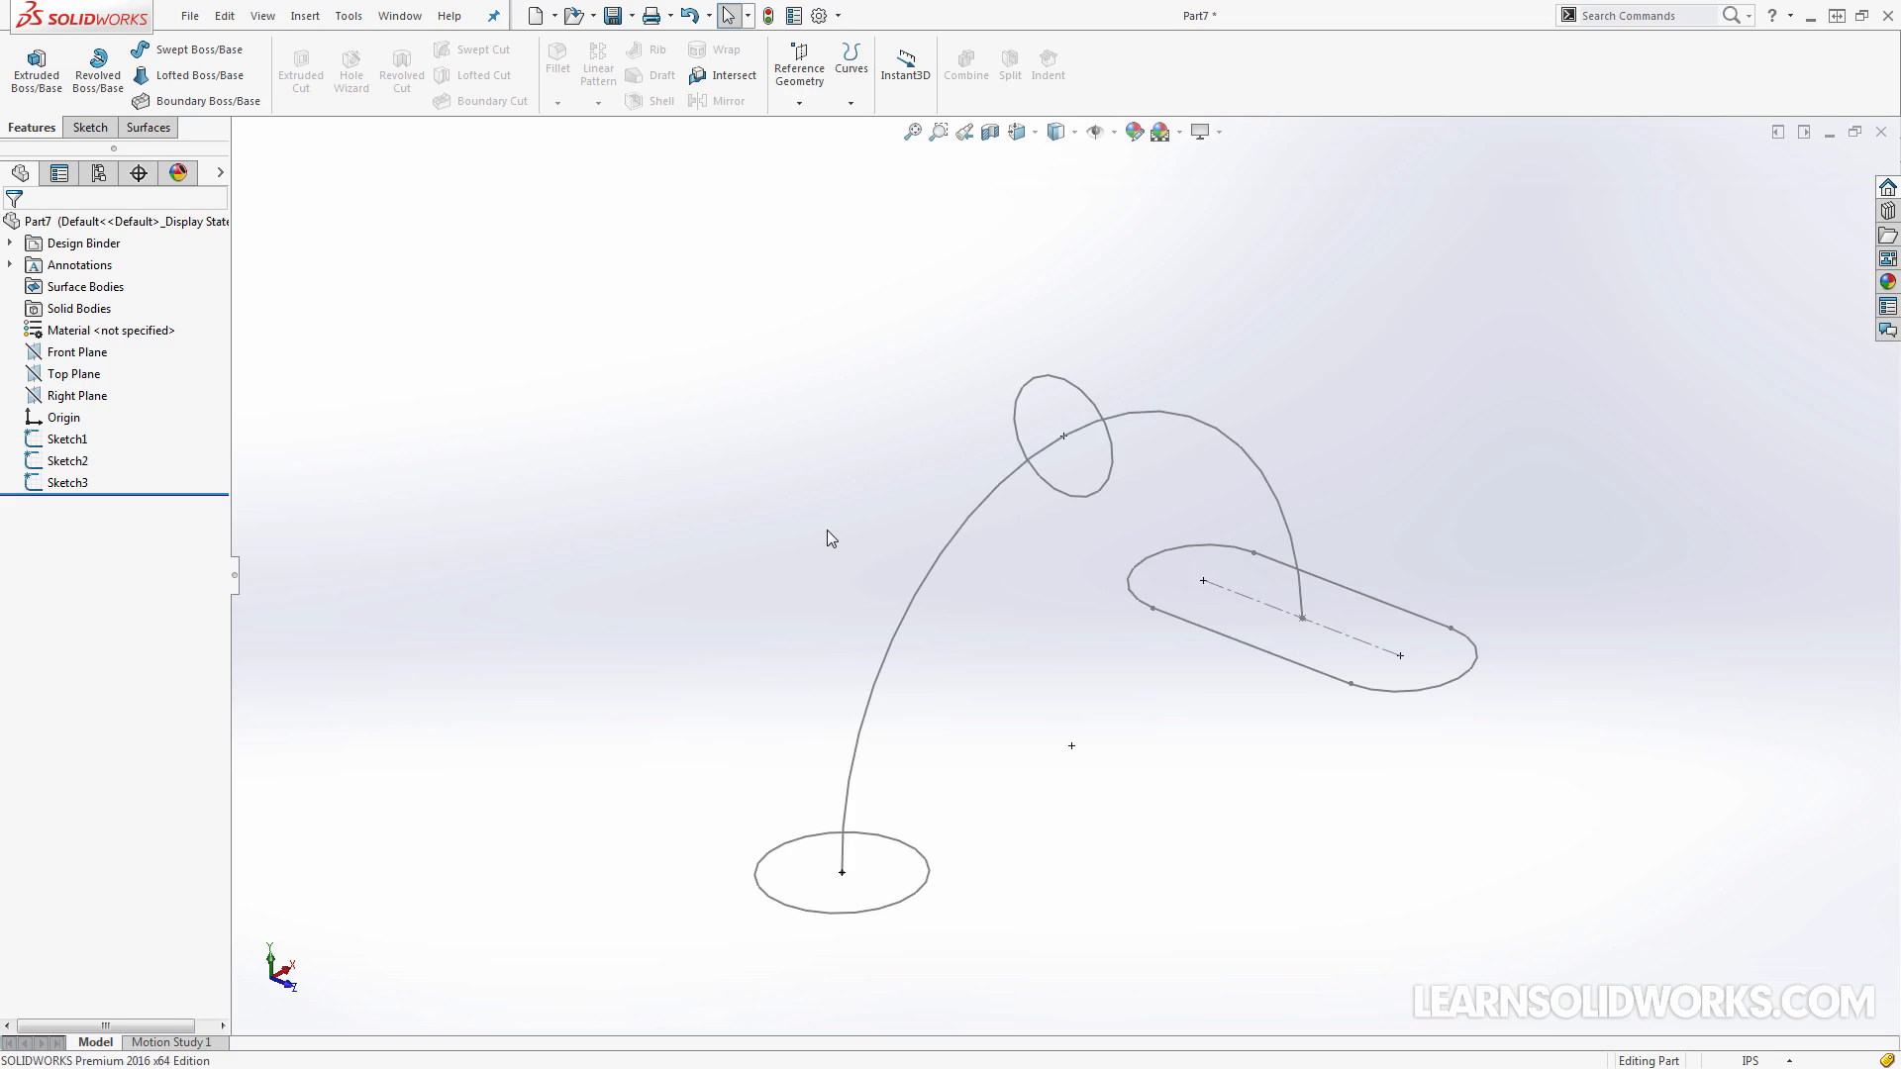
click(200, 75)
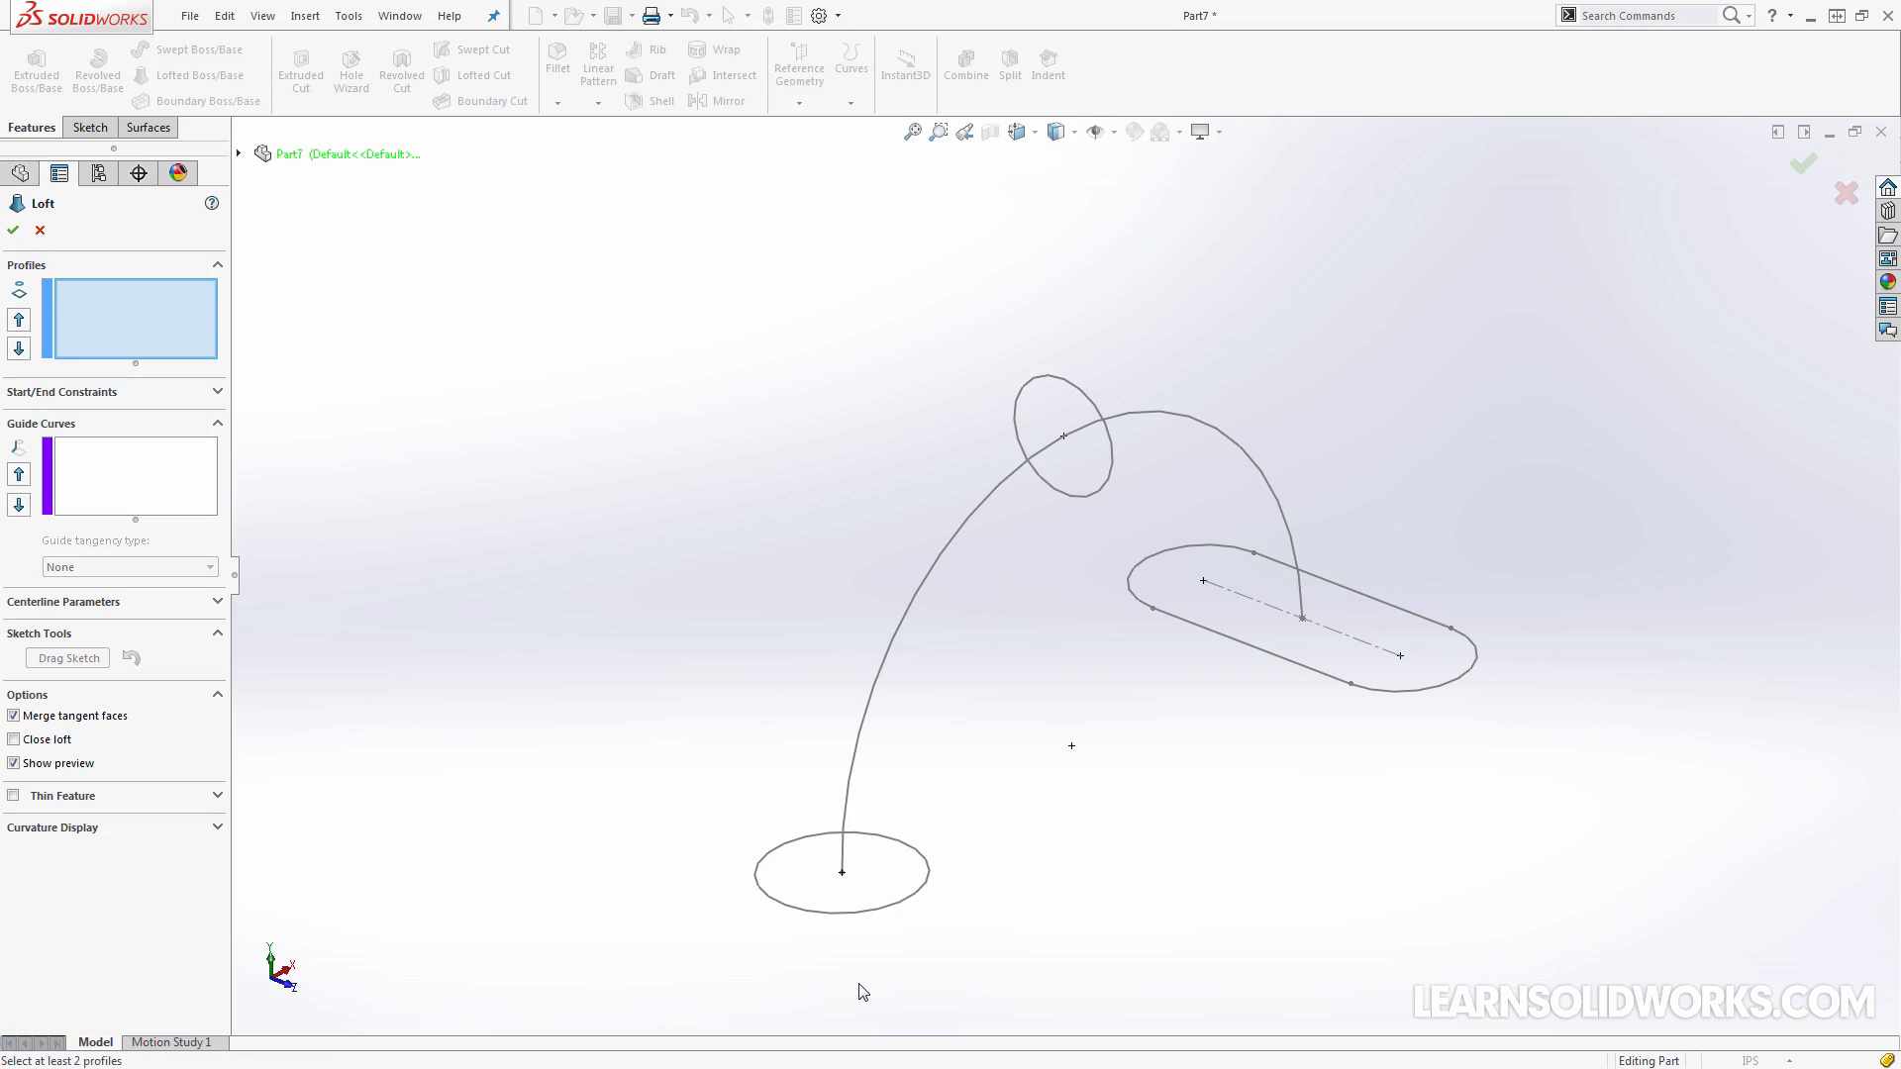
click(892, 907)
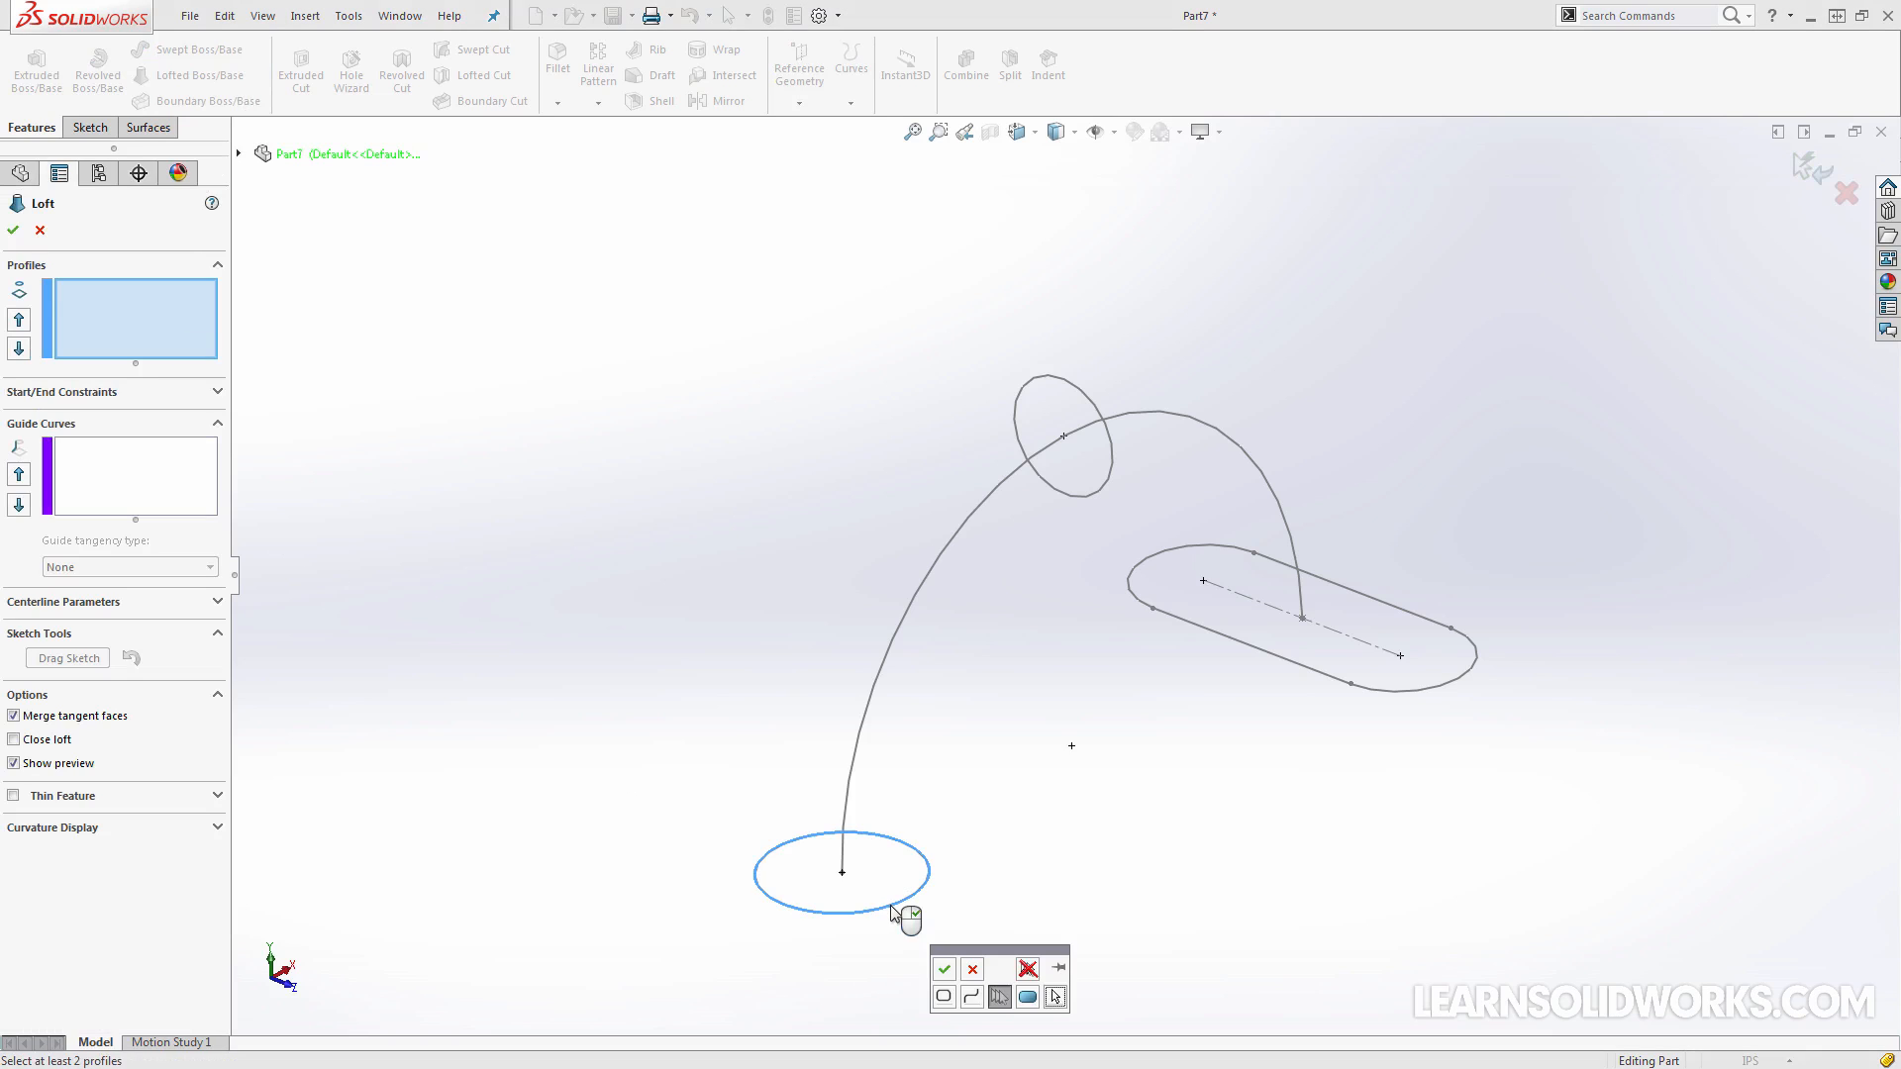
click(942, 971)
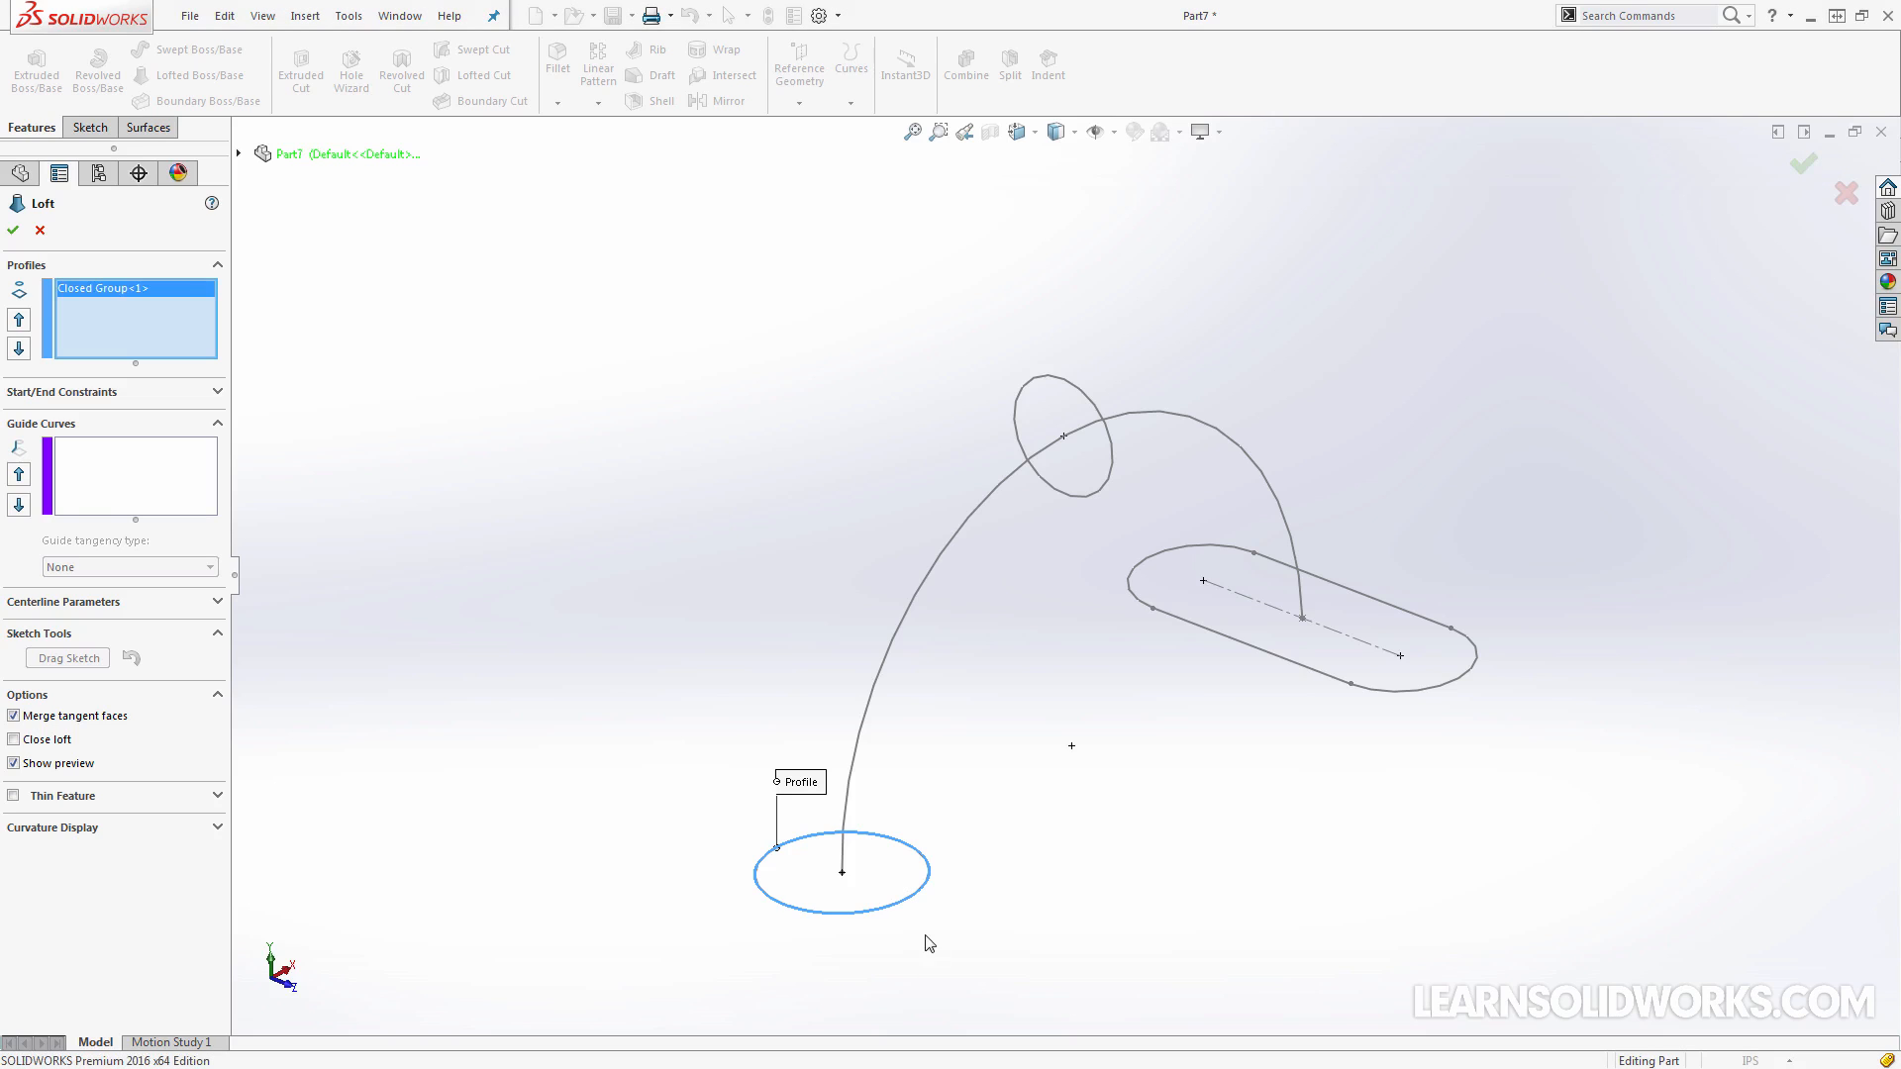
Add the closed slot outline, made of its two arcs and two straight edges, as the second loft profile
click(1385, 693)
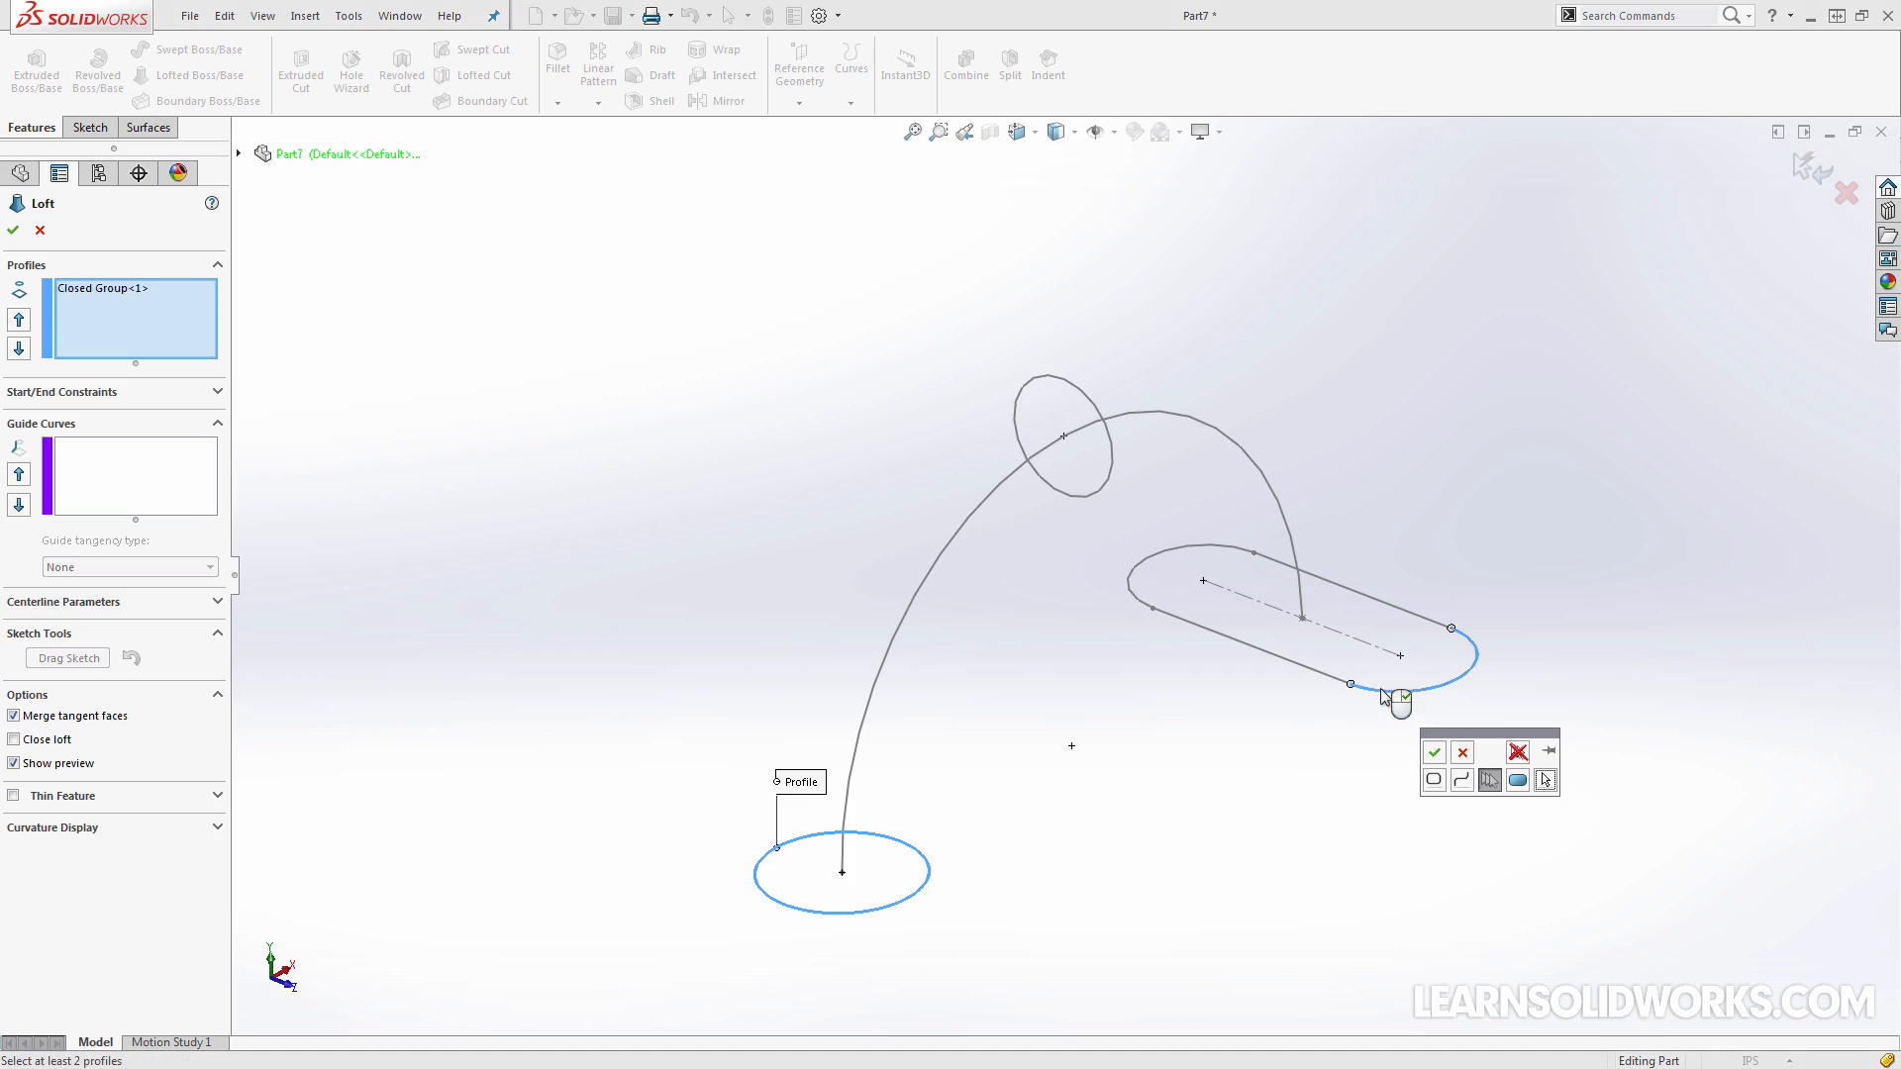
click(1323, 673)
click(1212, 553)
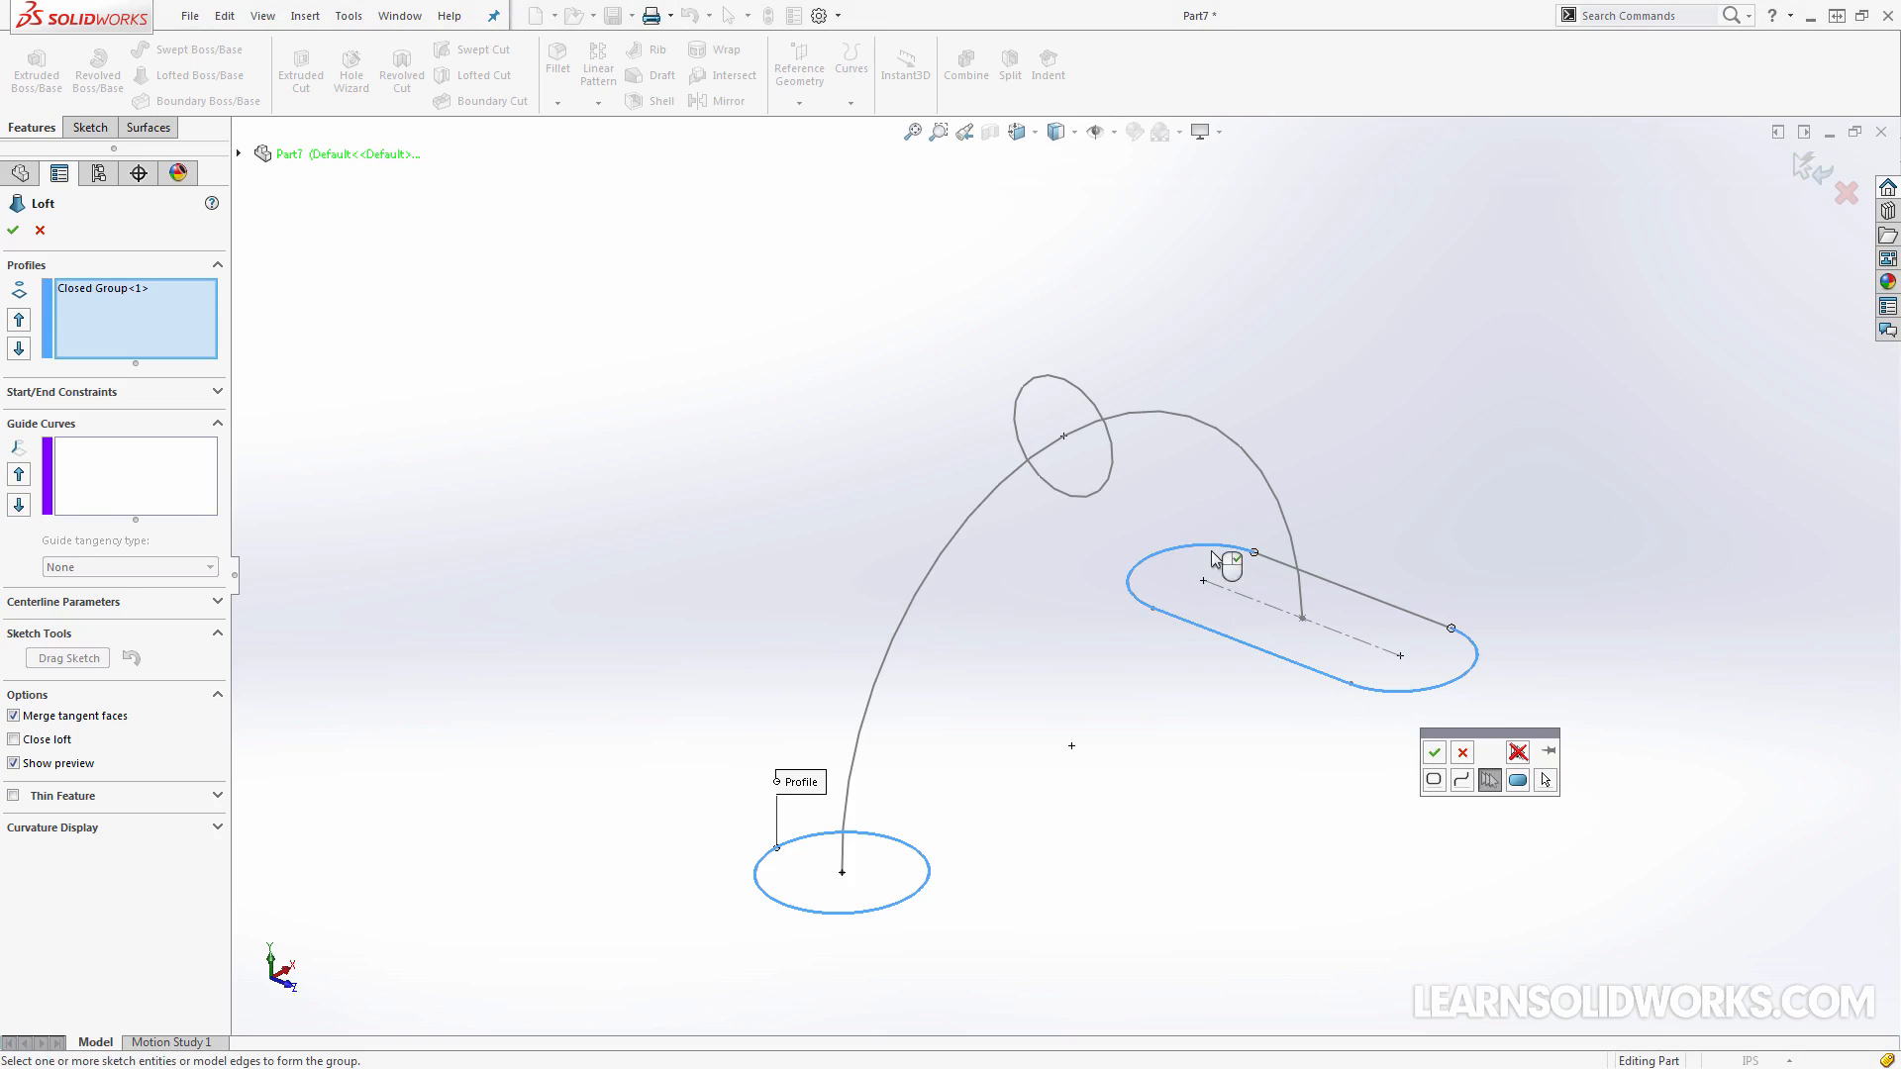
click(1280, 562)
click(1434, 752)
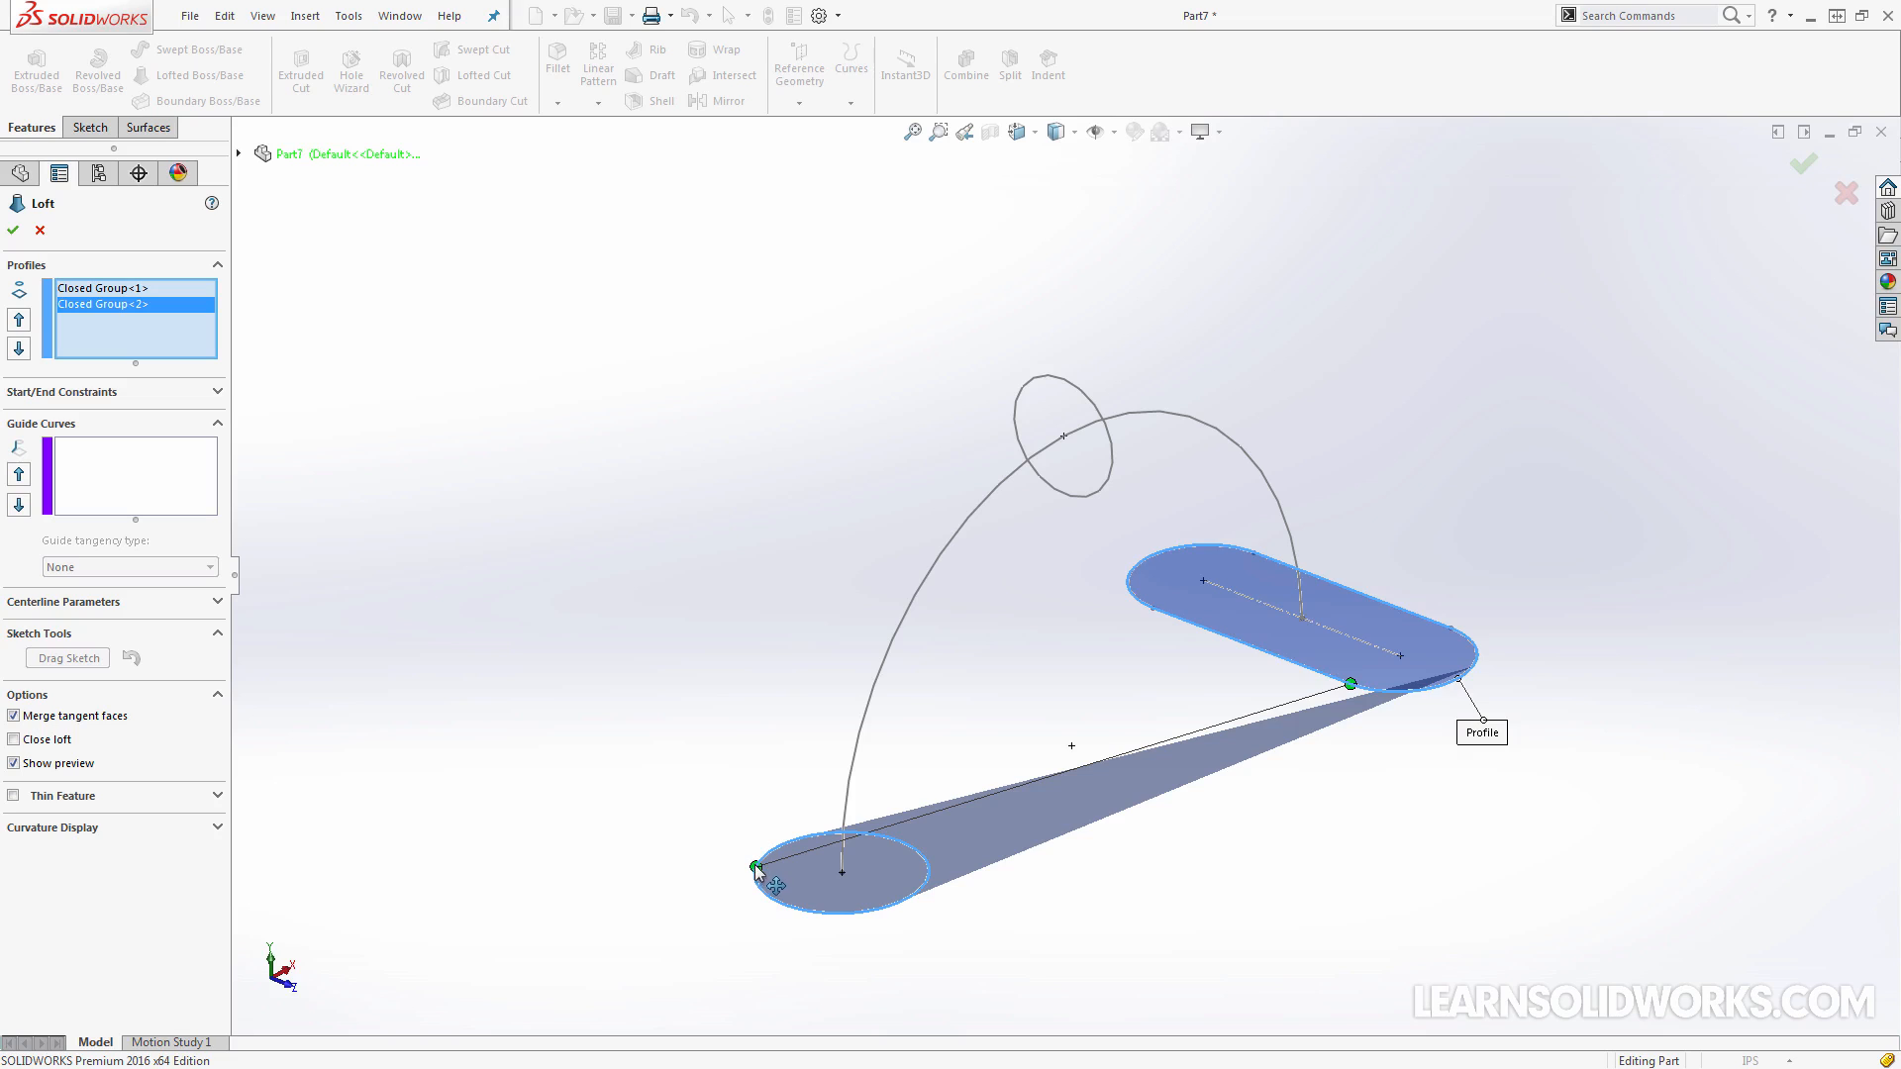
Reposition the loft connector points around the base circle and along the slot's edge
drag(755, 869, 928, 875)
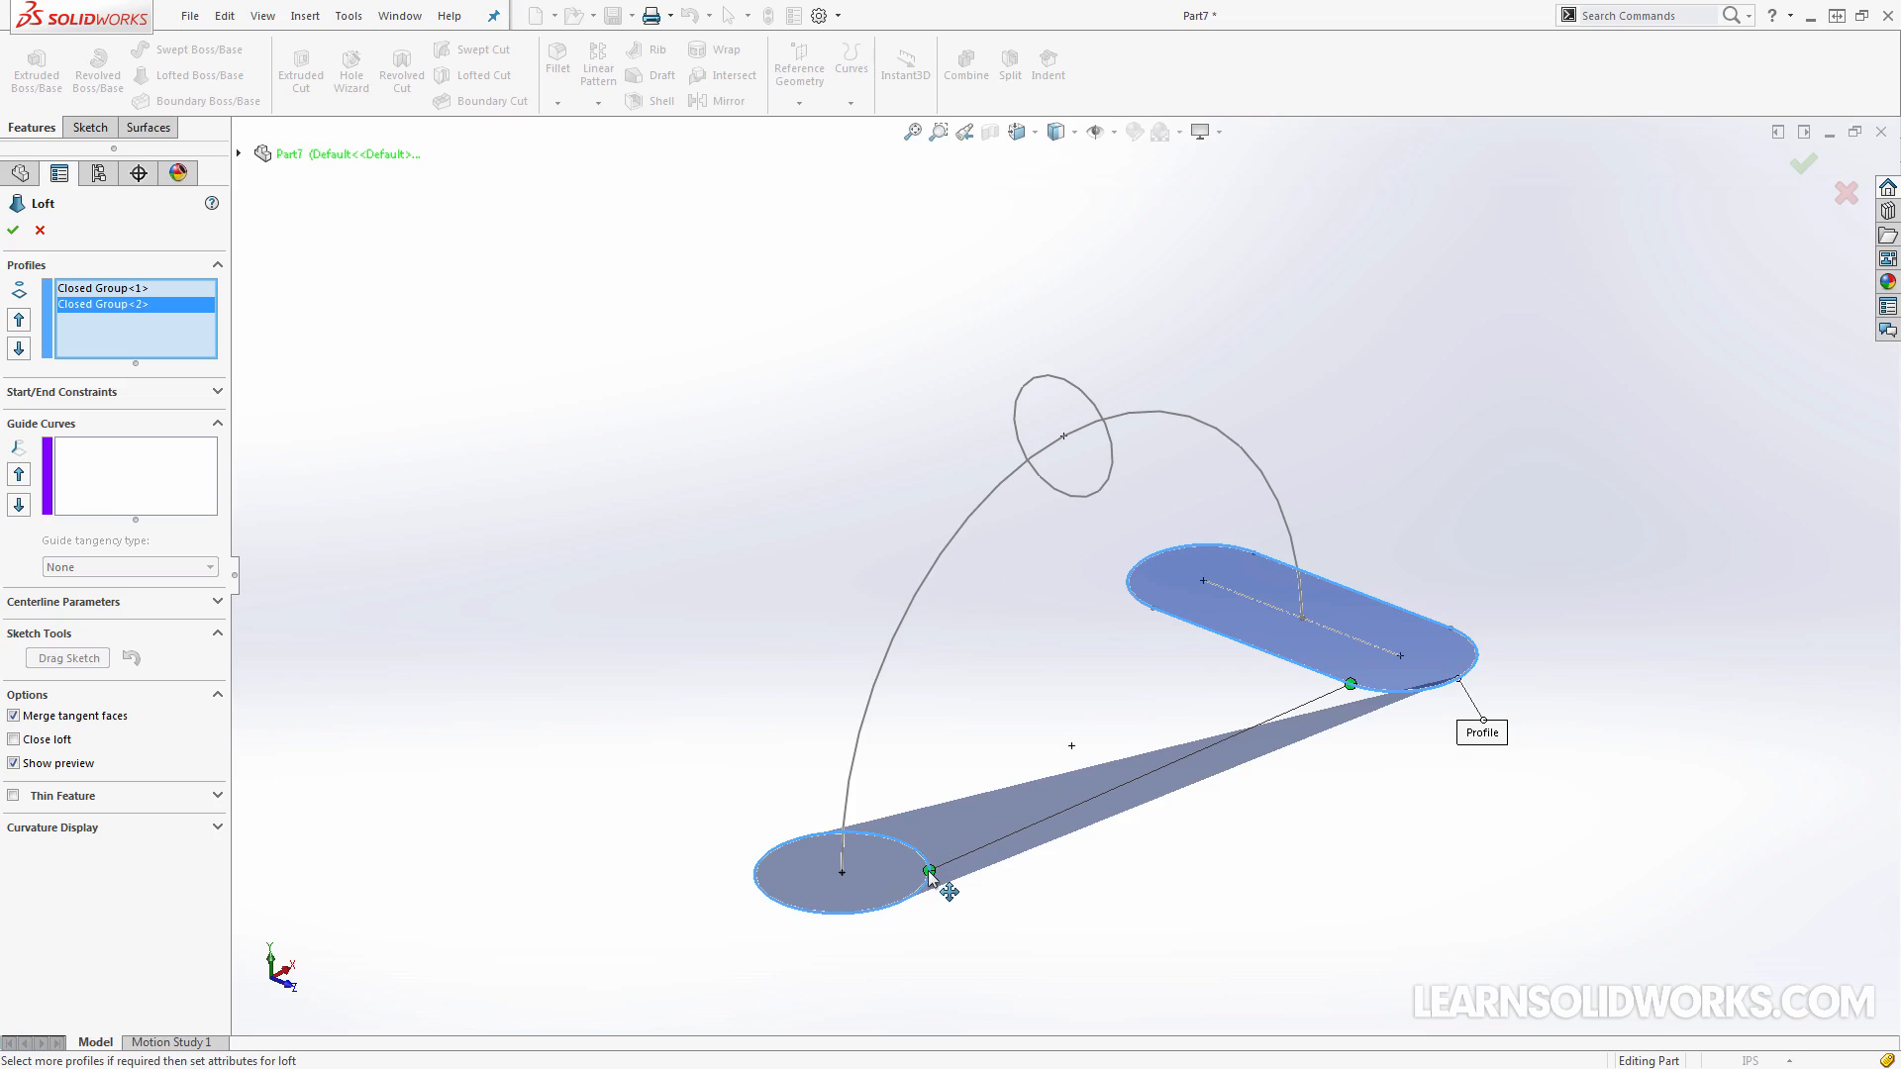
mouse_move(929, 874)
mouse_down()
mouse_move(867, 906)
mouse_move(917, 878)
mouse_move(857, 813)
mouse_move(905, 886)
mouse_move(930, 885)
mouse_up()
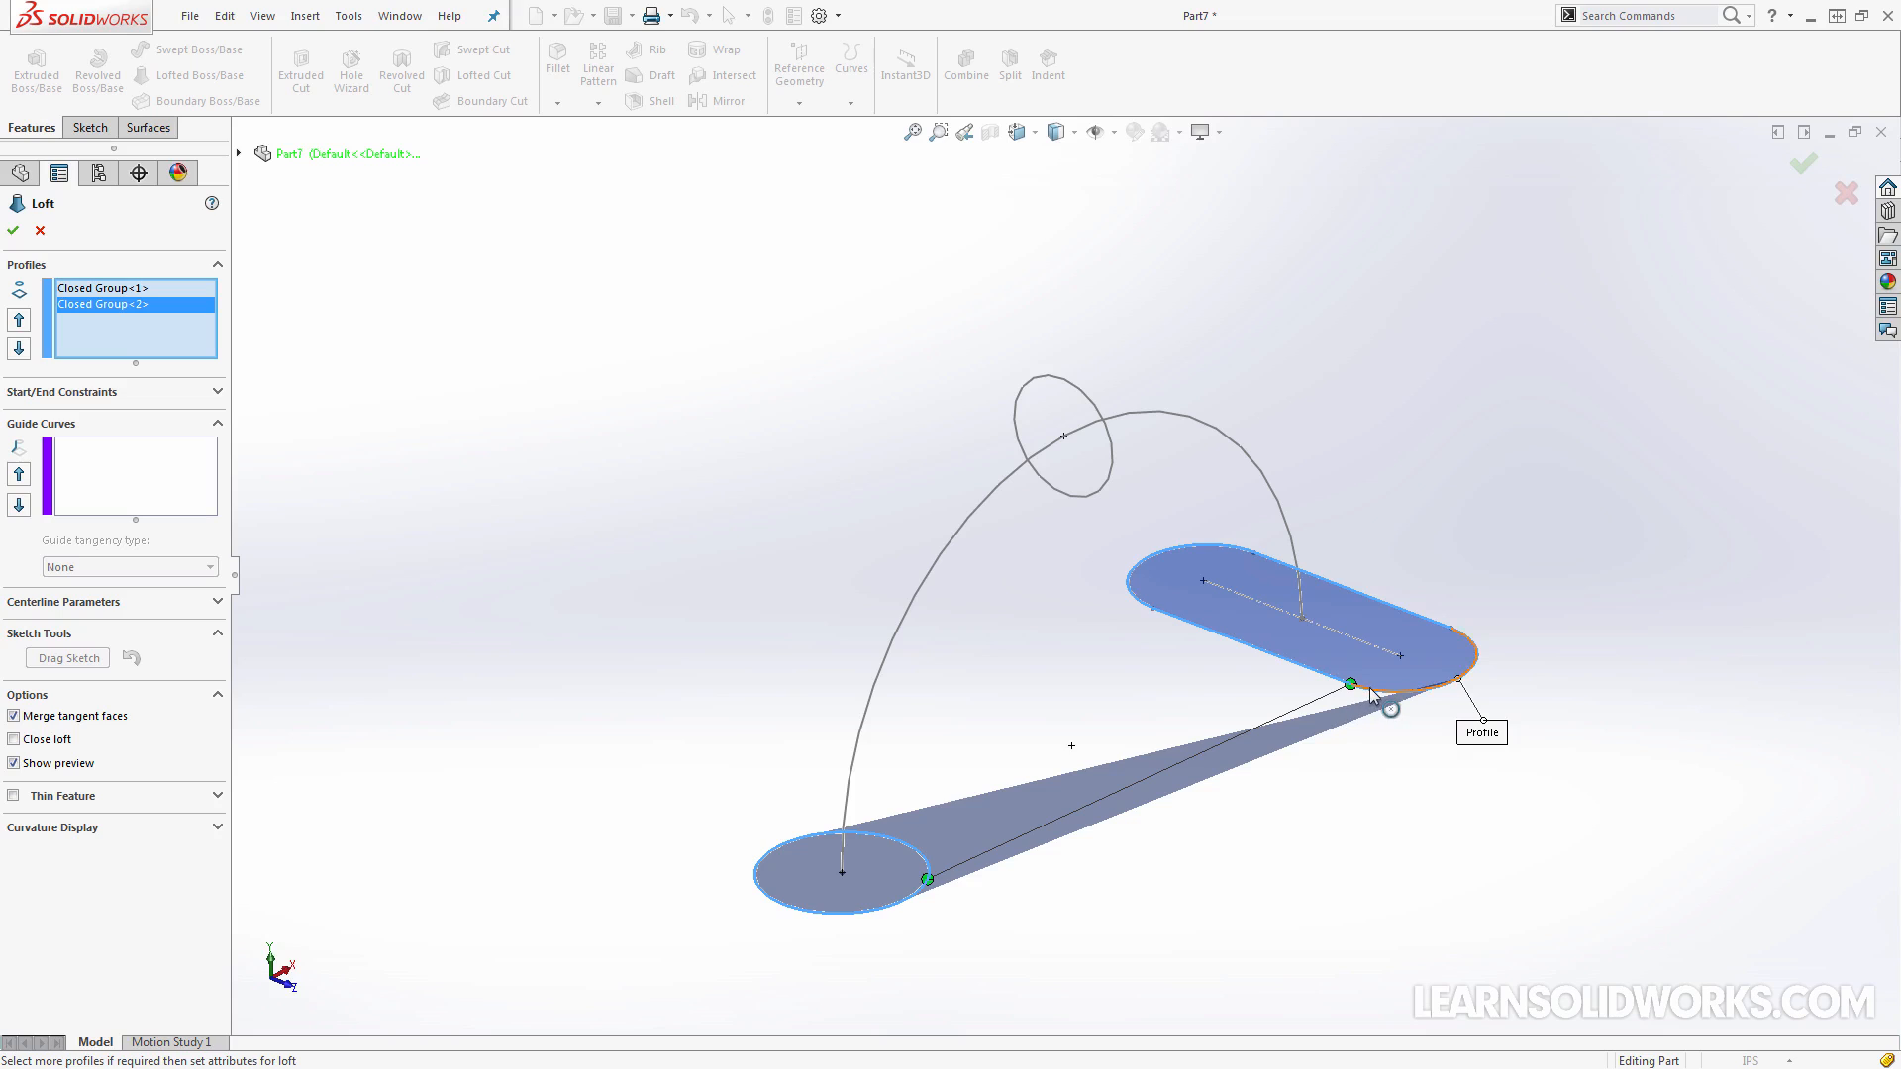
mouse_move(1356, 682)
mouse_down()
mouse_move(1453, 630)
mouse_move(1361, 681)
mouse_move(1193, 614)
mouse_move(1333, 671)
mouse_move(1452, 628)
mouse_move(1366, 689)
mouse_up()
drag(1351, 681, 1411, 693)
Add the upper circle as a loft profile and order it between the base circle and the slot
click(1107, 483)
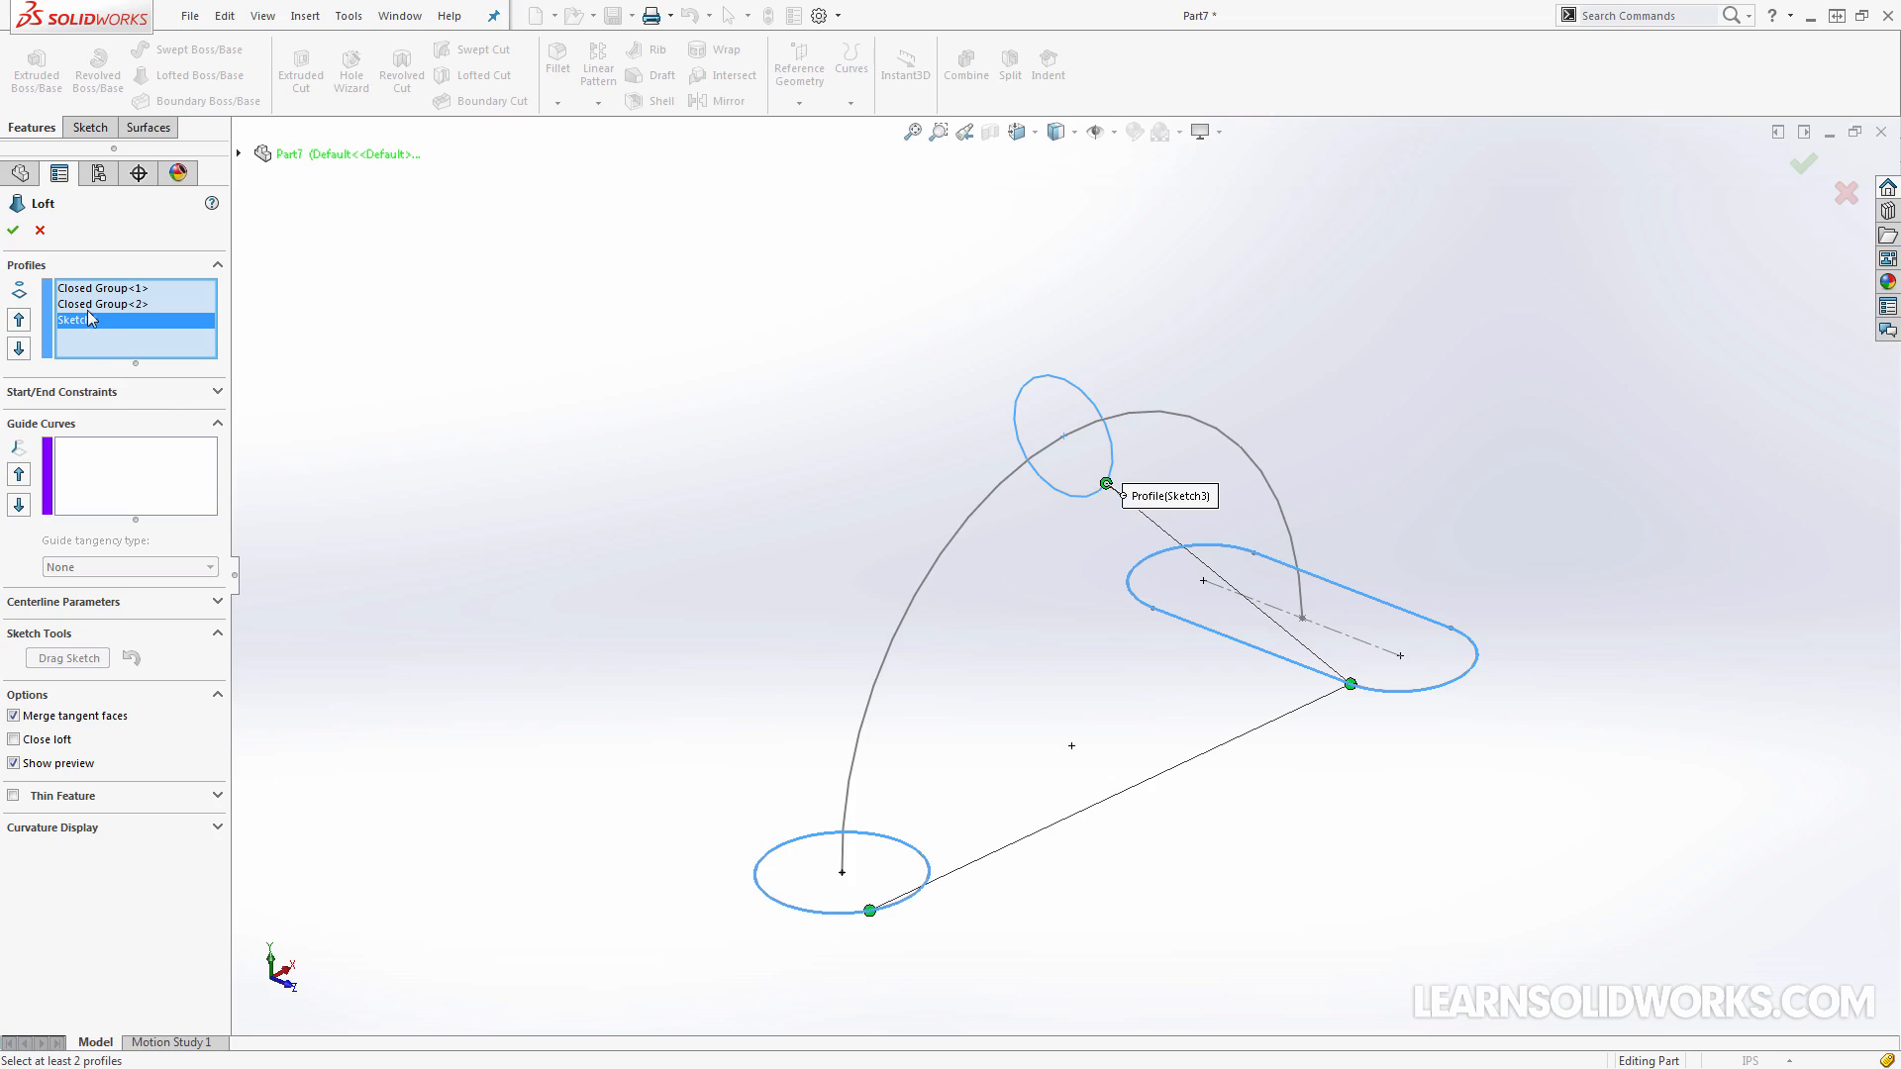
click(18, 320)
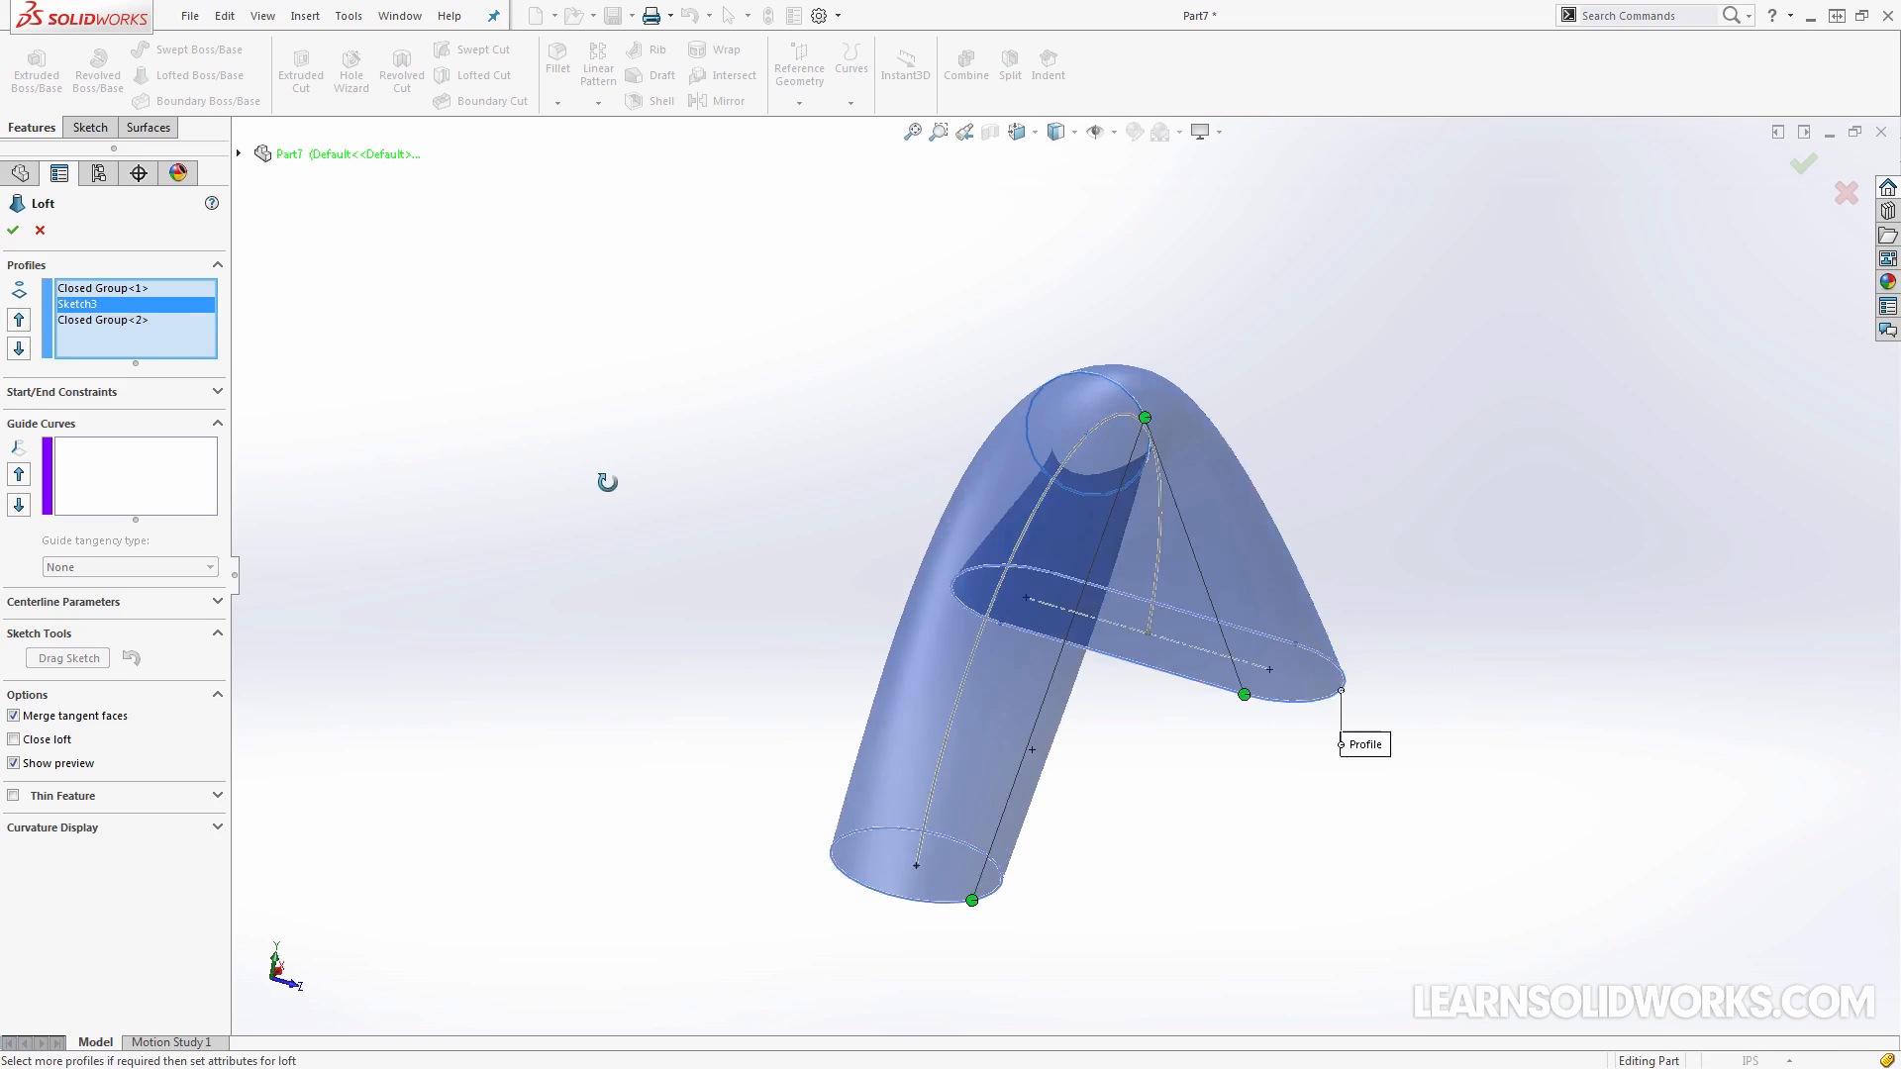
middle_drag(606, 482, 822, 644)
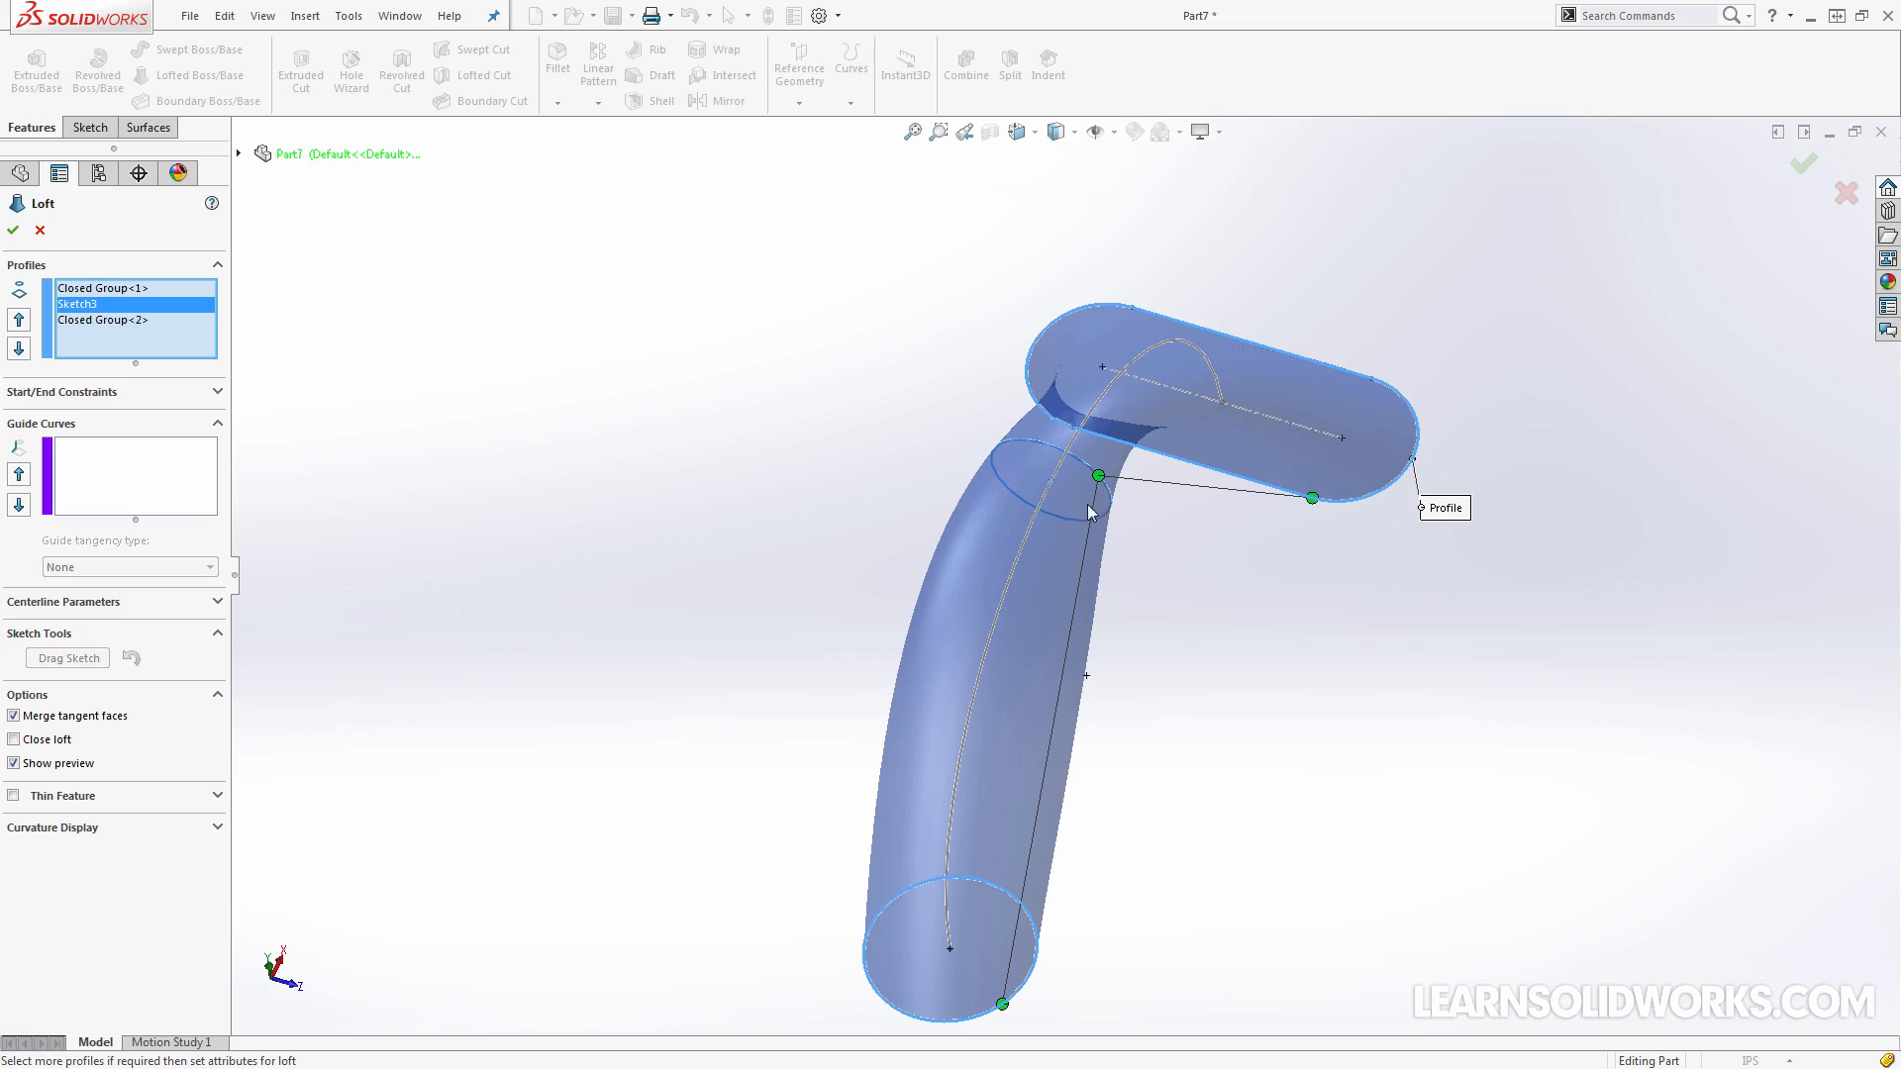
Shift the connector point on the upper circle toward the slot's connector point to reduce the loft's twist
drag(1098, 476, 1111, 502)
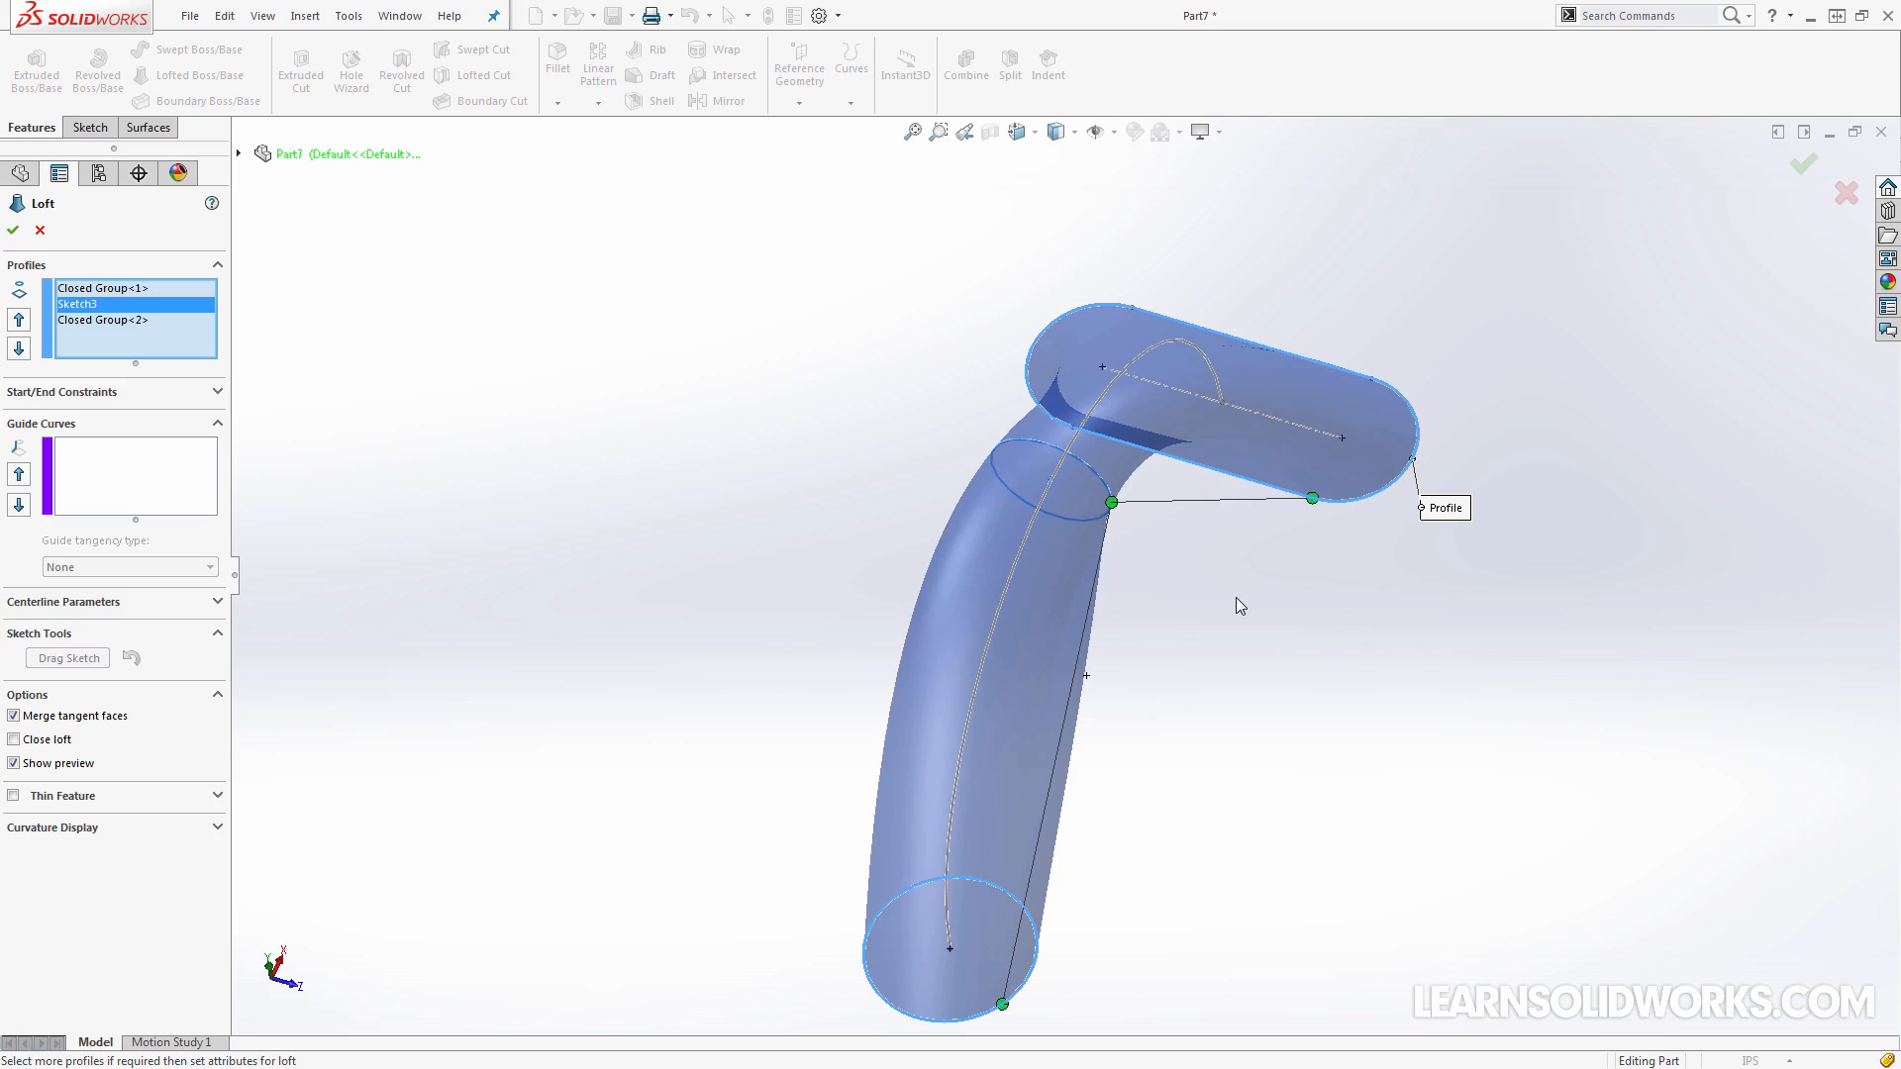
middle_drag(1238, 610, 1115, 517)
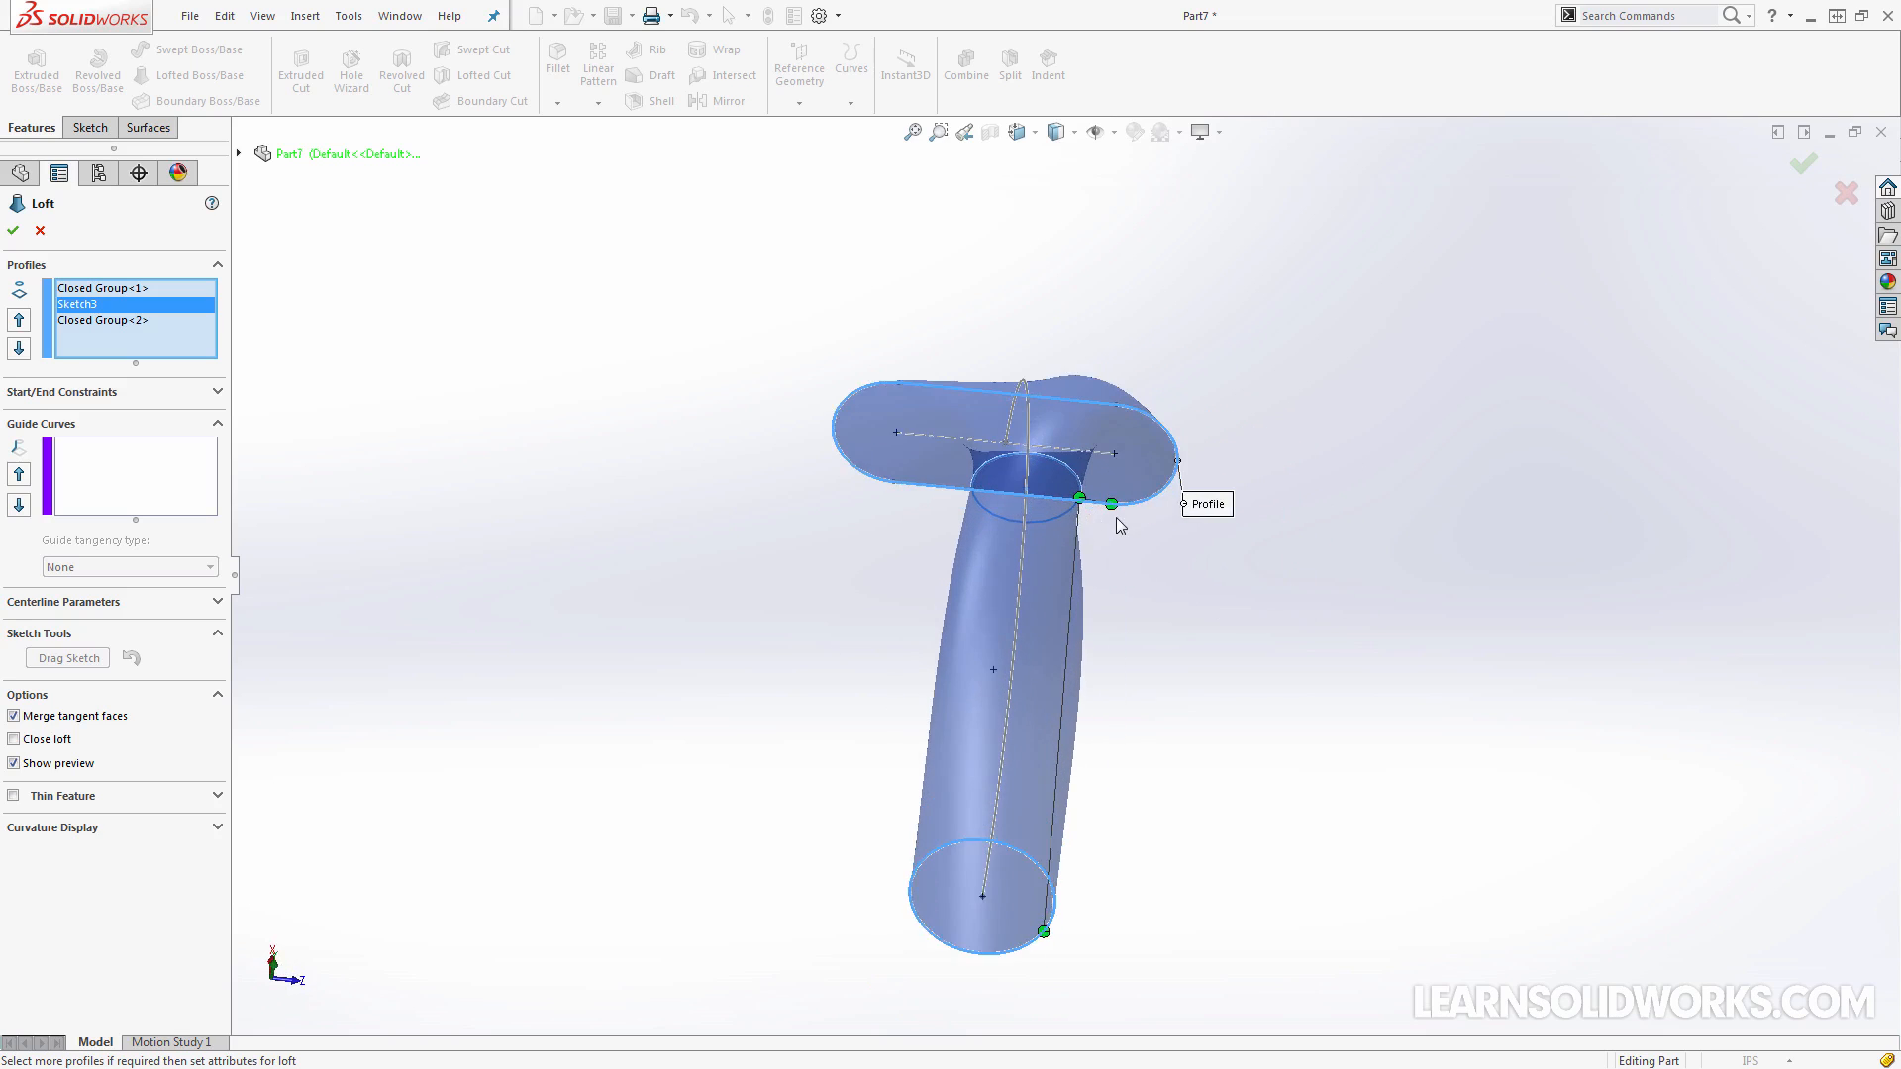
scroll(1117, 519, down, 2)
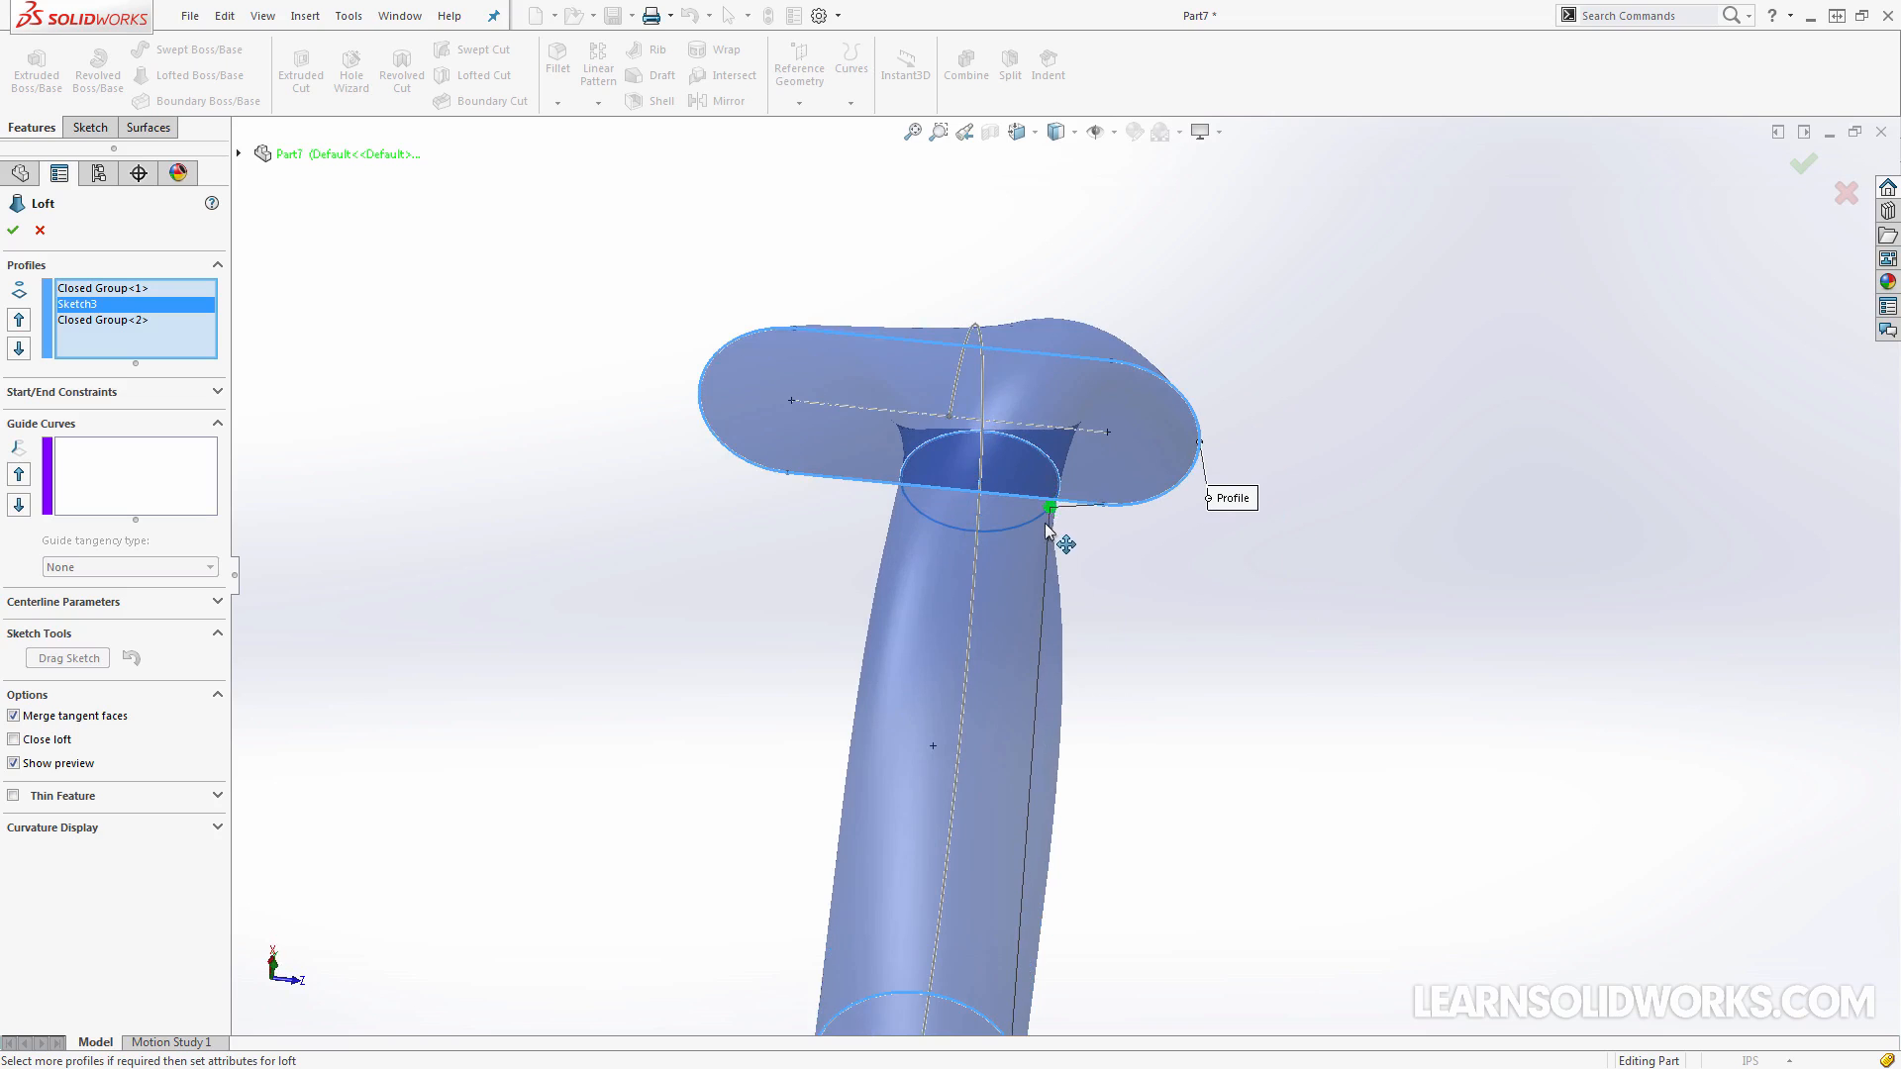
drag(1047, 526, 1074, 542)
middle_drag(1135, 566, 1055, 556)
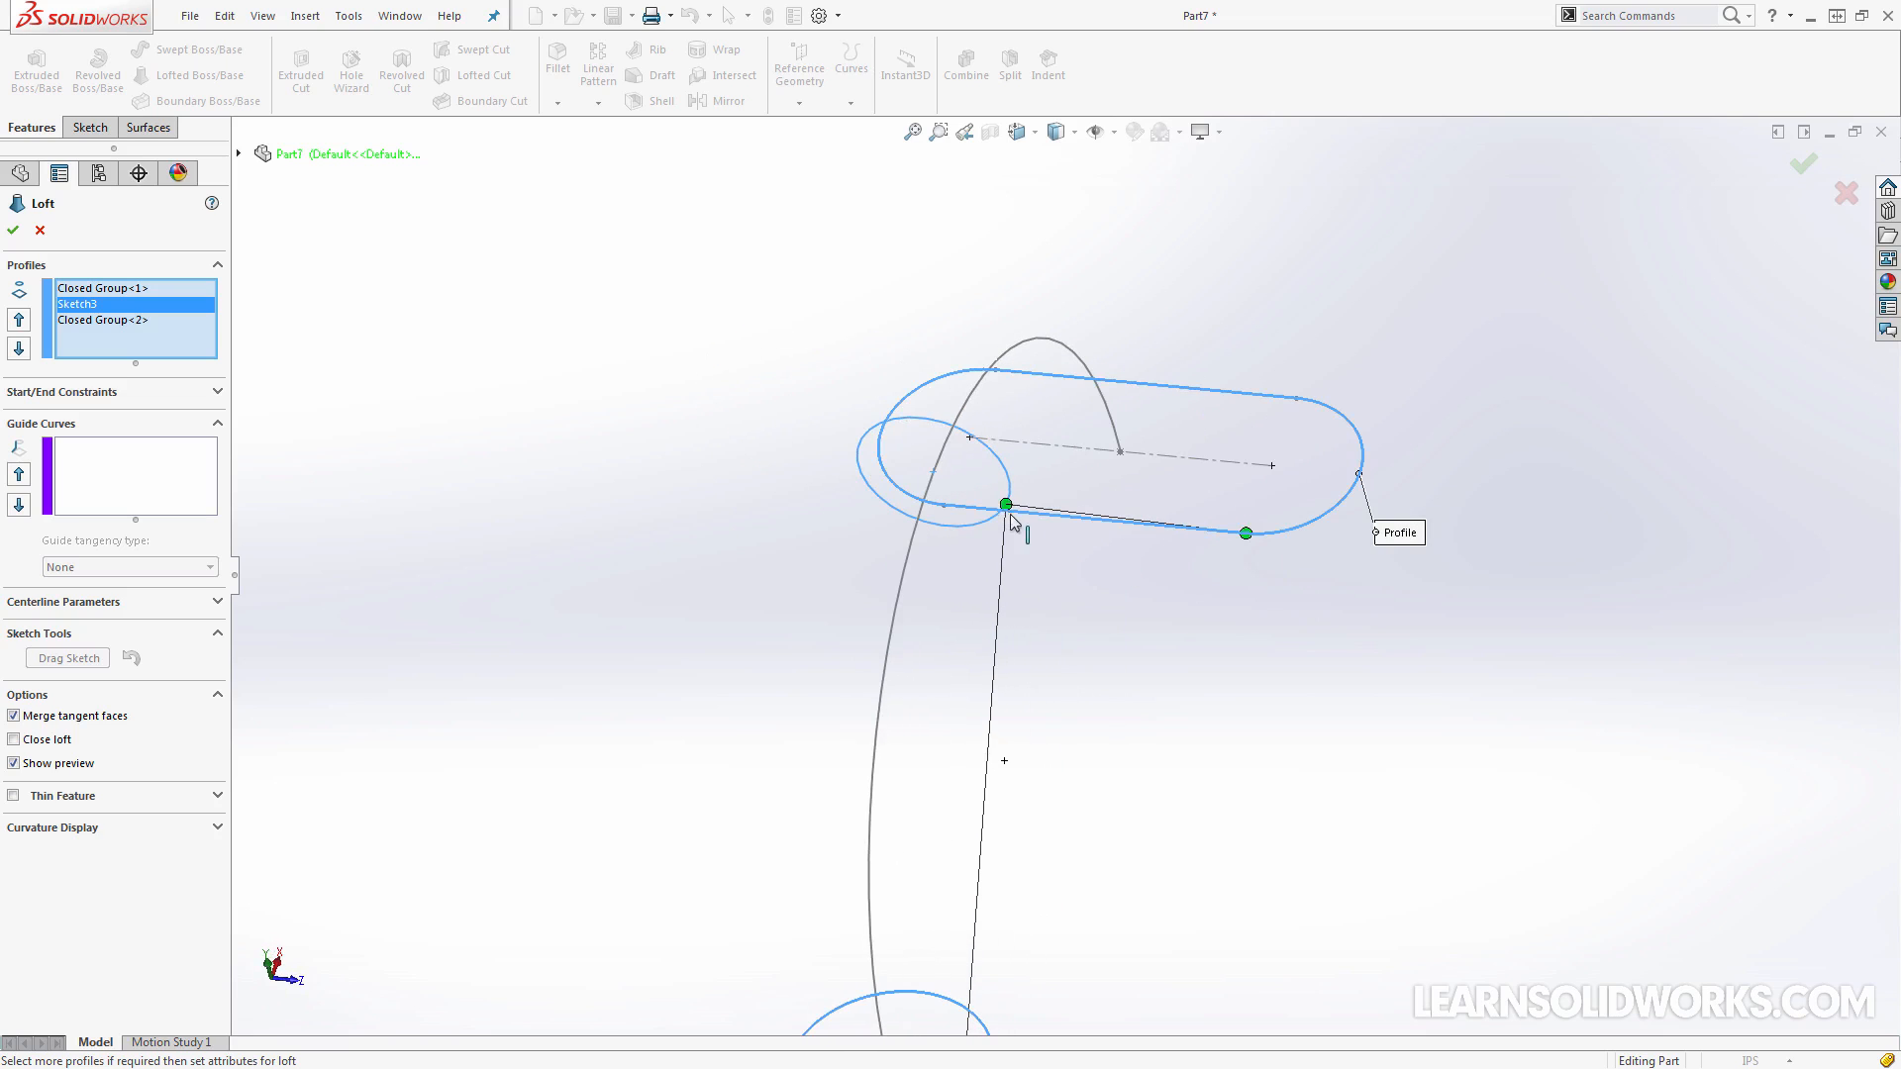
scroll(1069, 535, up, 2)
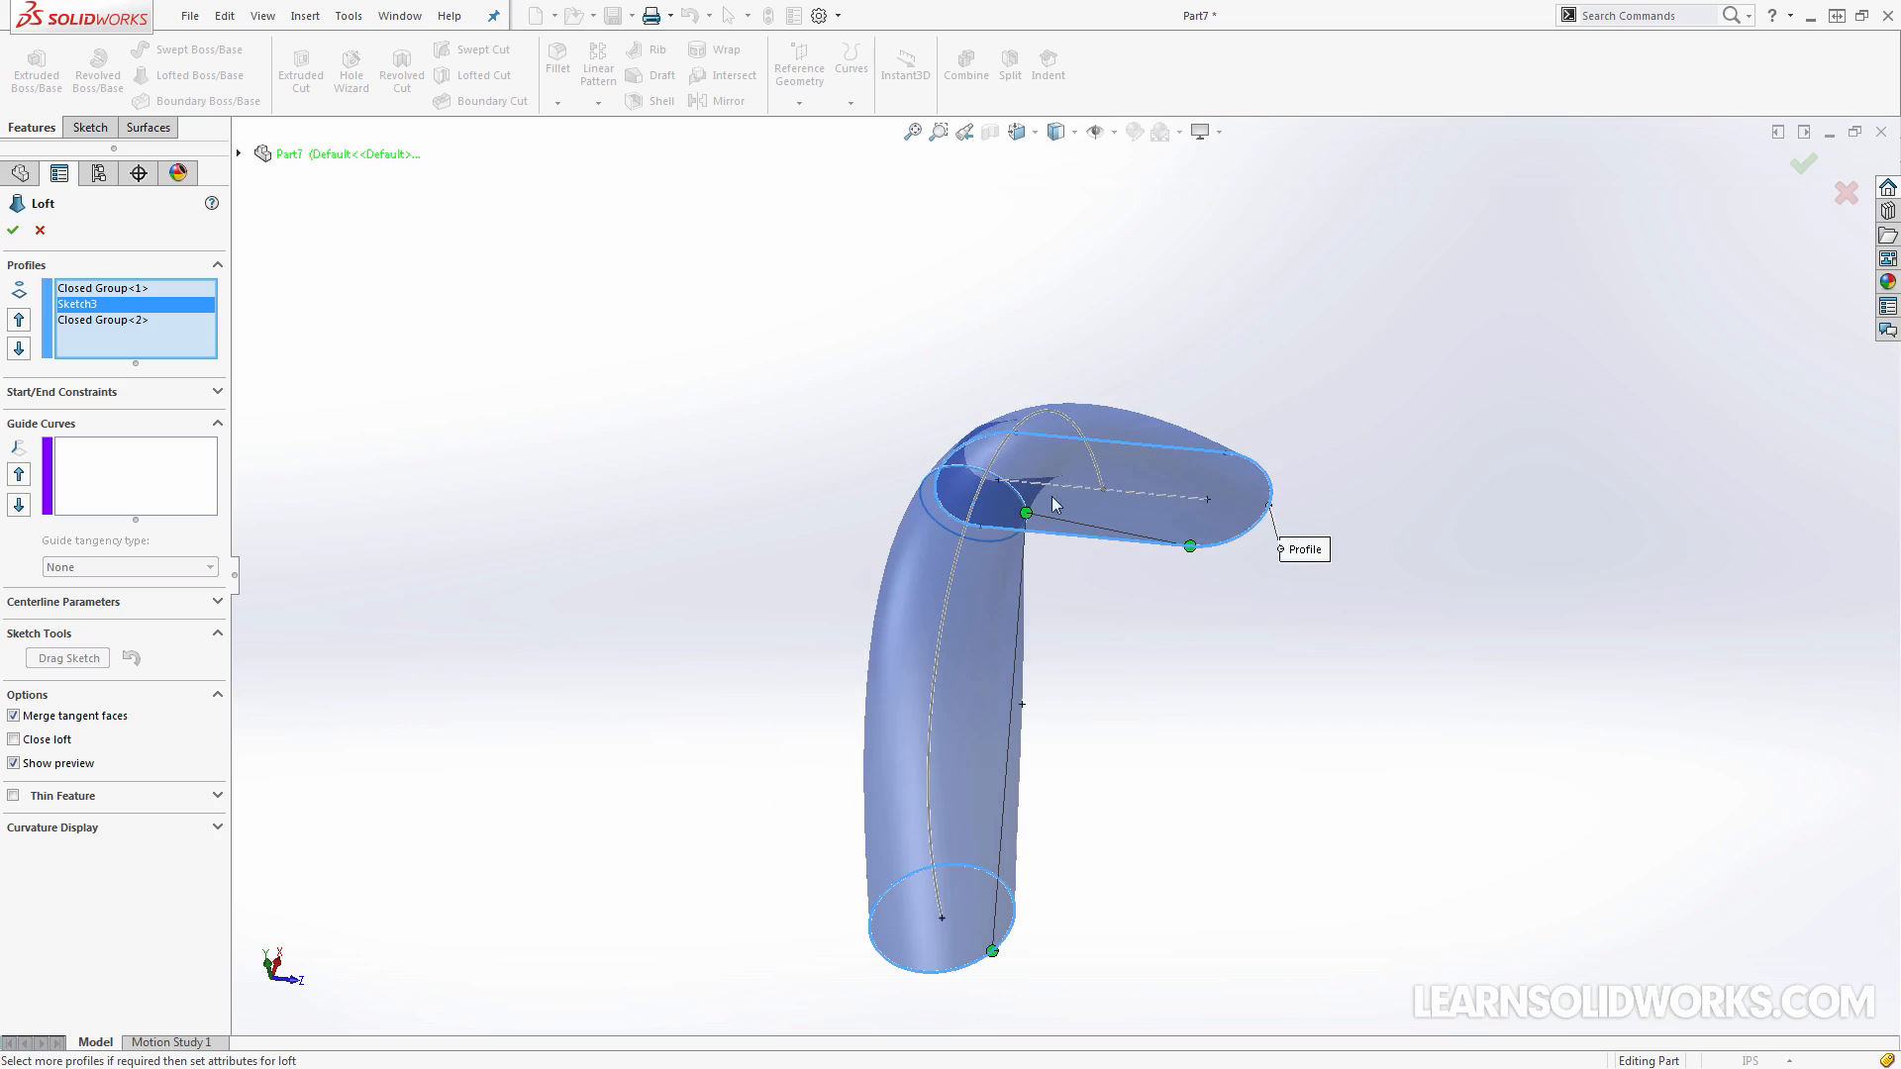
drag(1027, 512, 1003, 481)
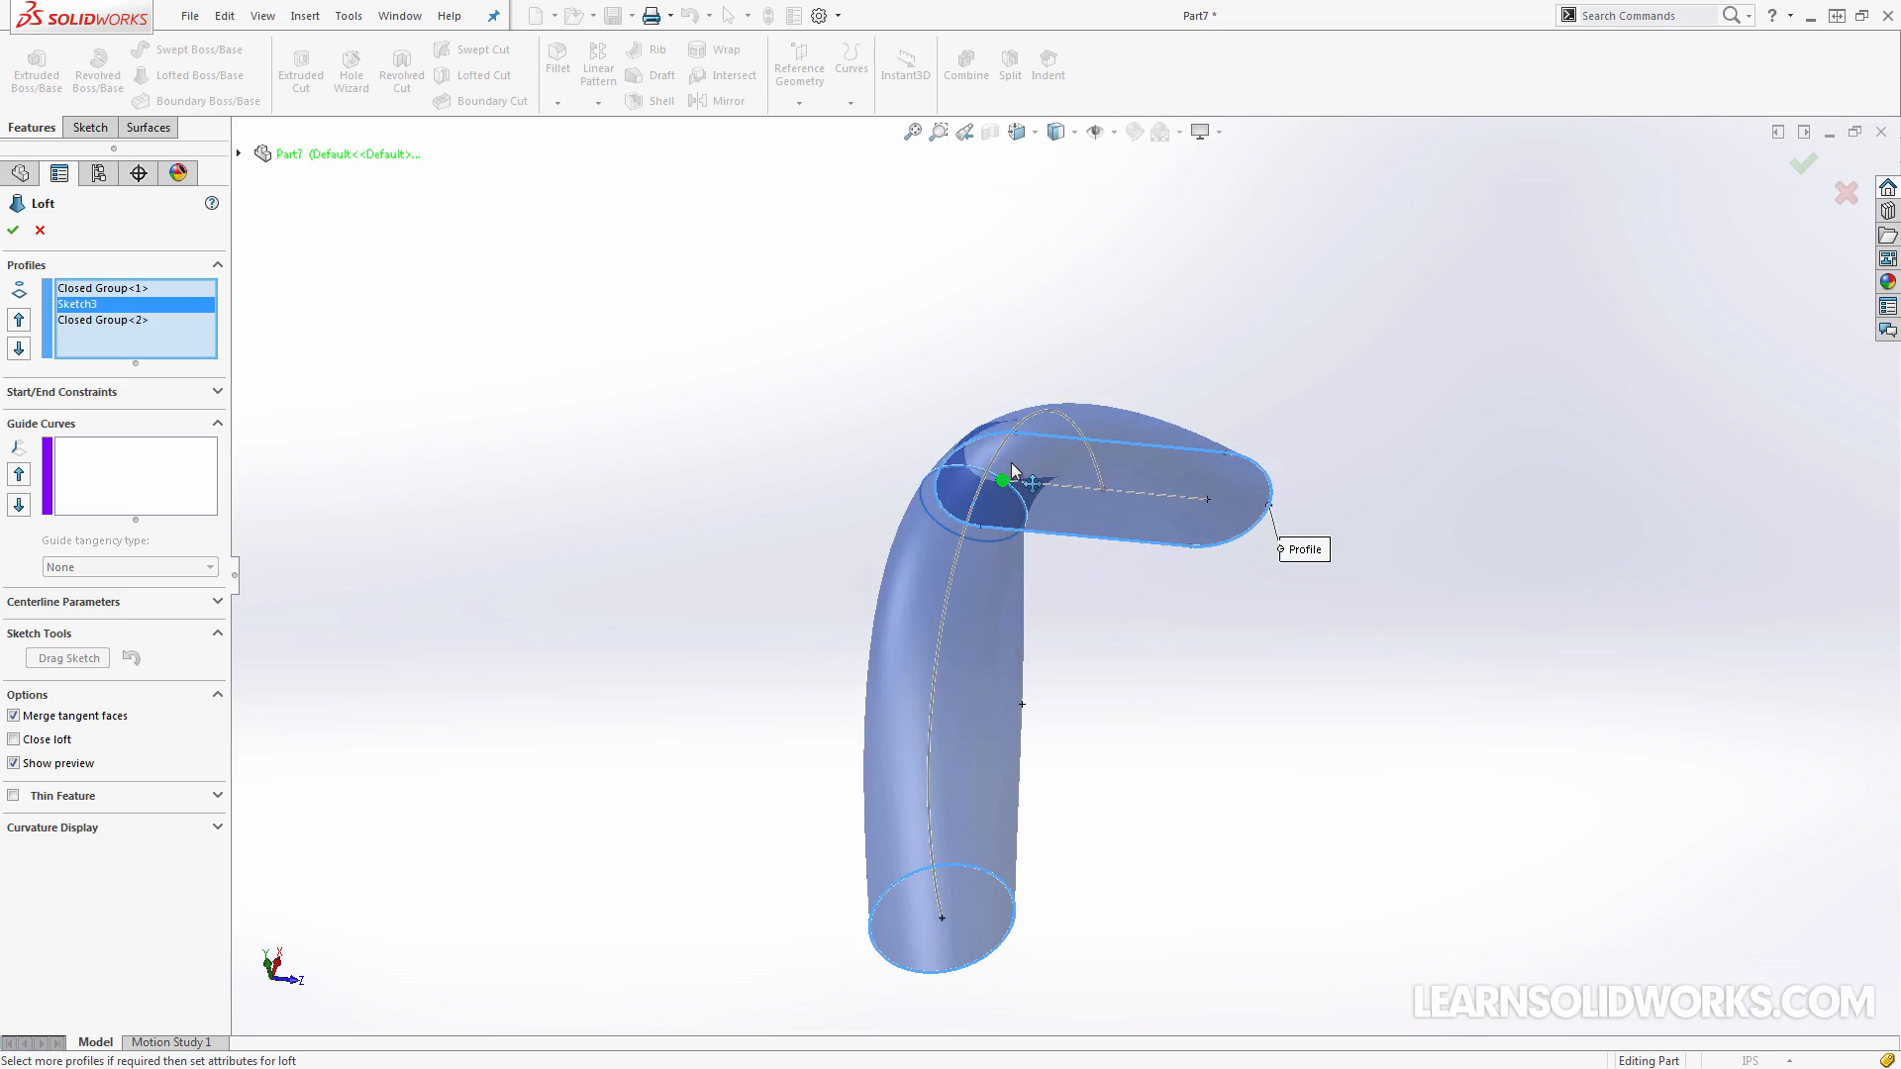
middle_drag(1069, 560, 1055, 521)
scroll(1024, 542, down, 2)
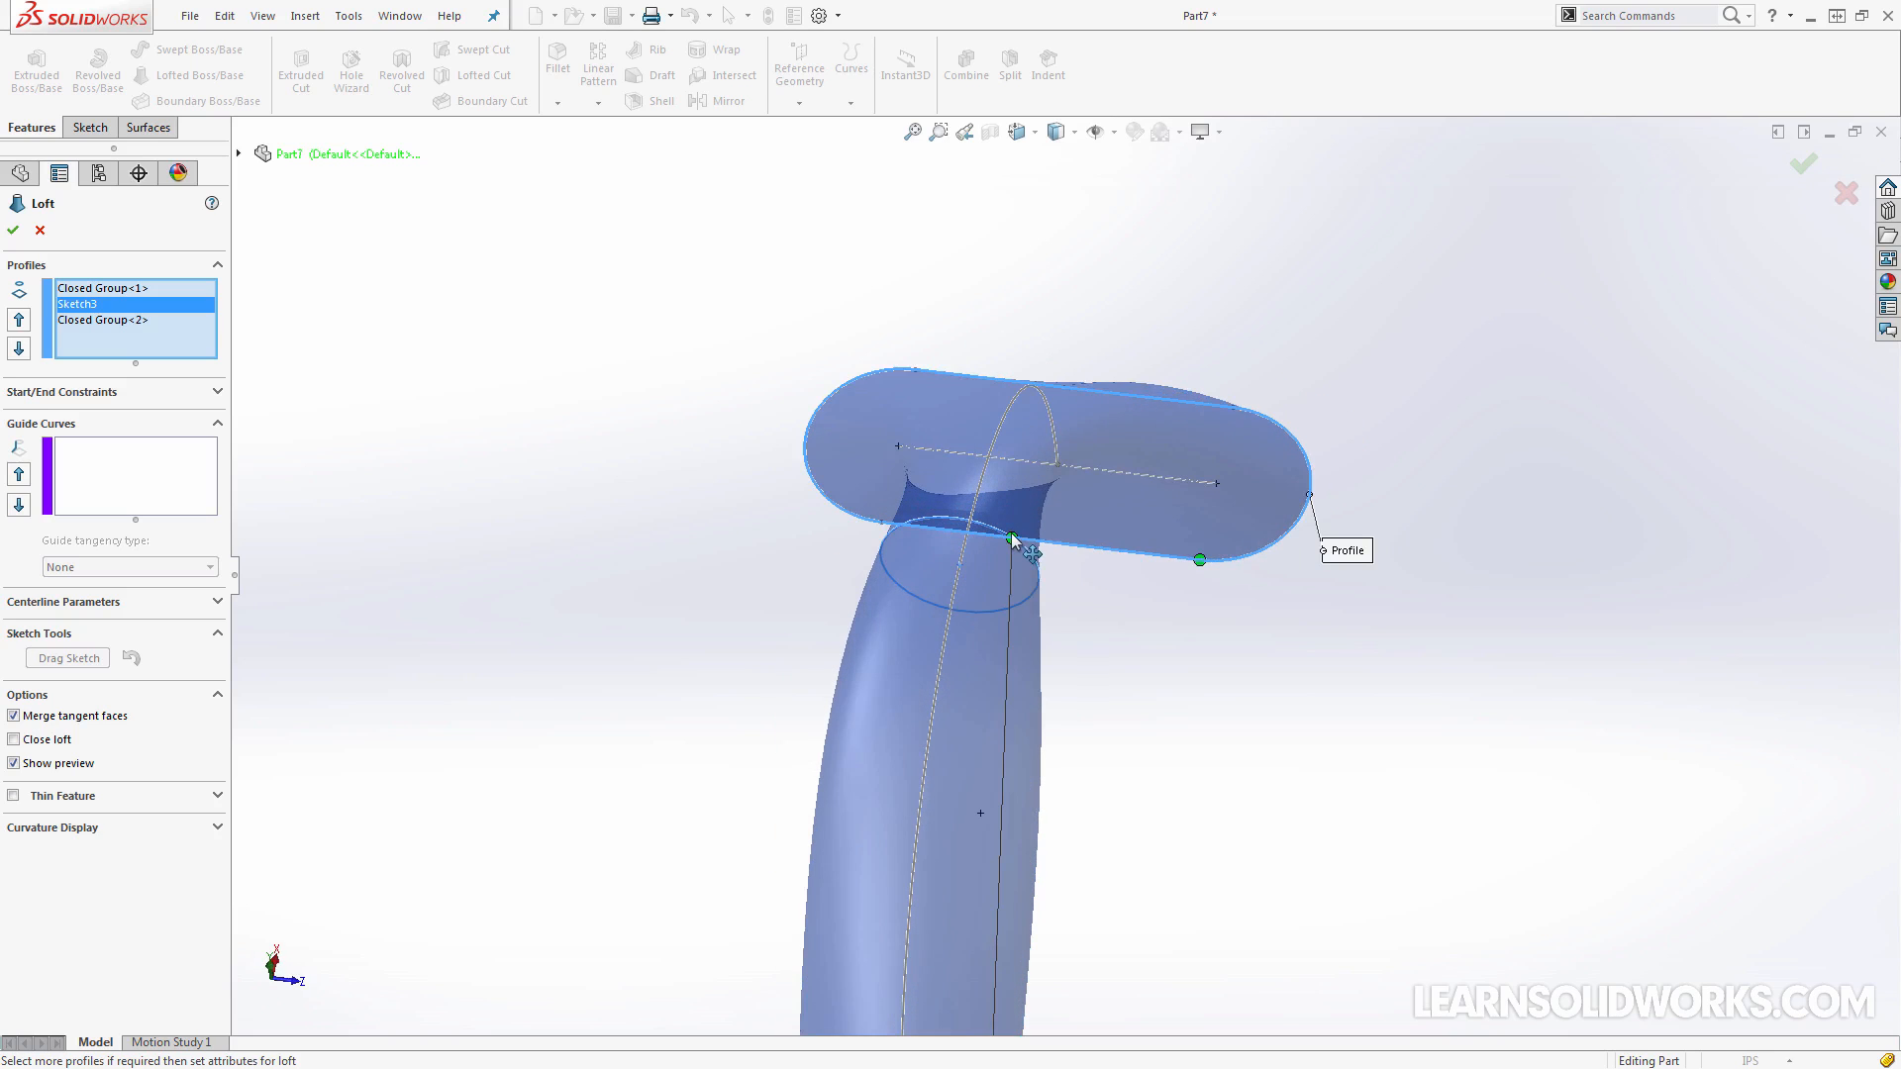
drag(1023, 550, 1040, 592)
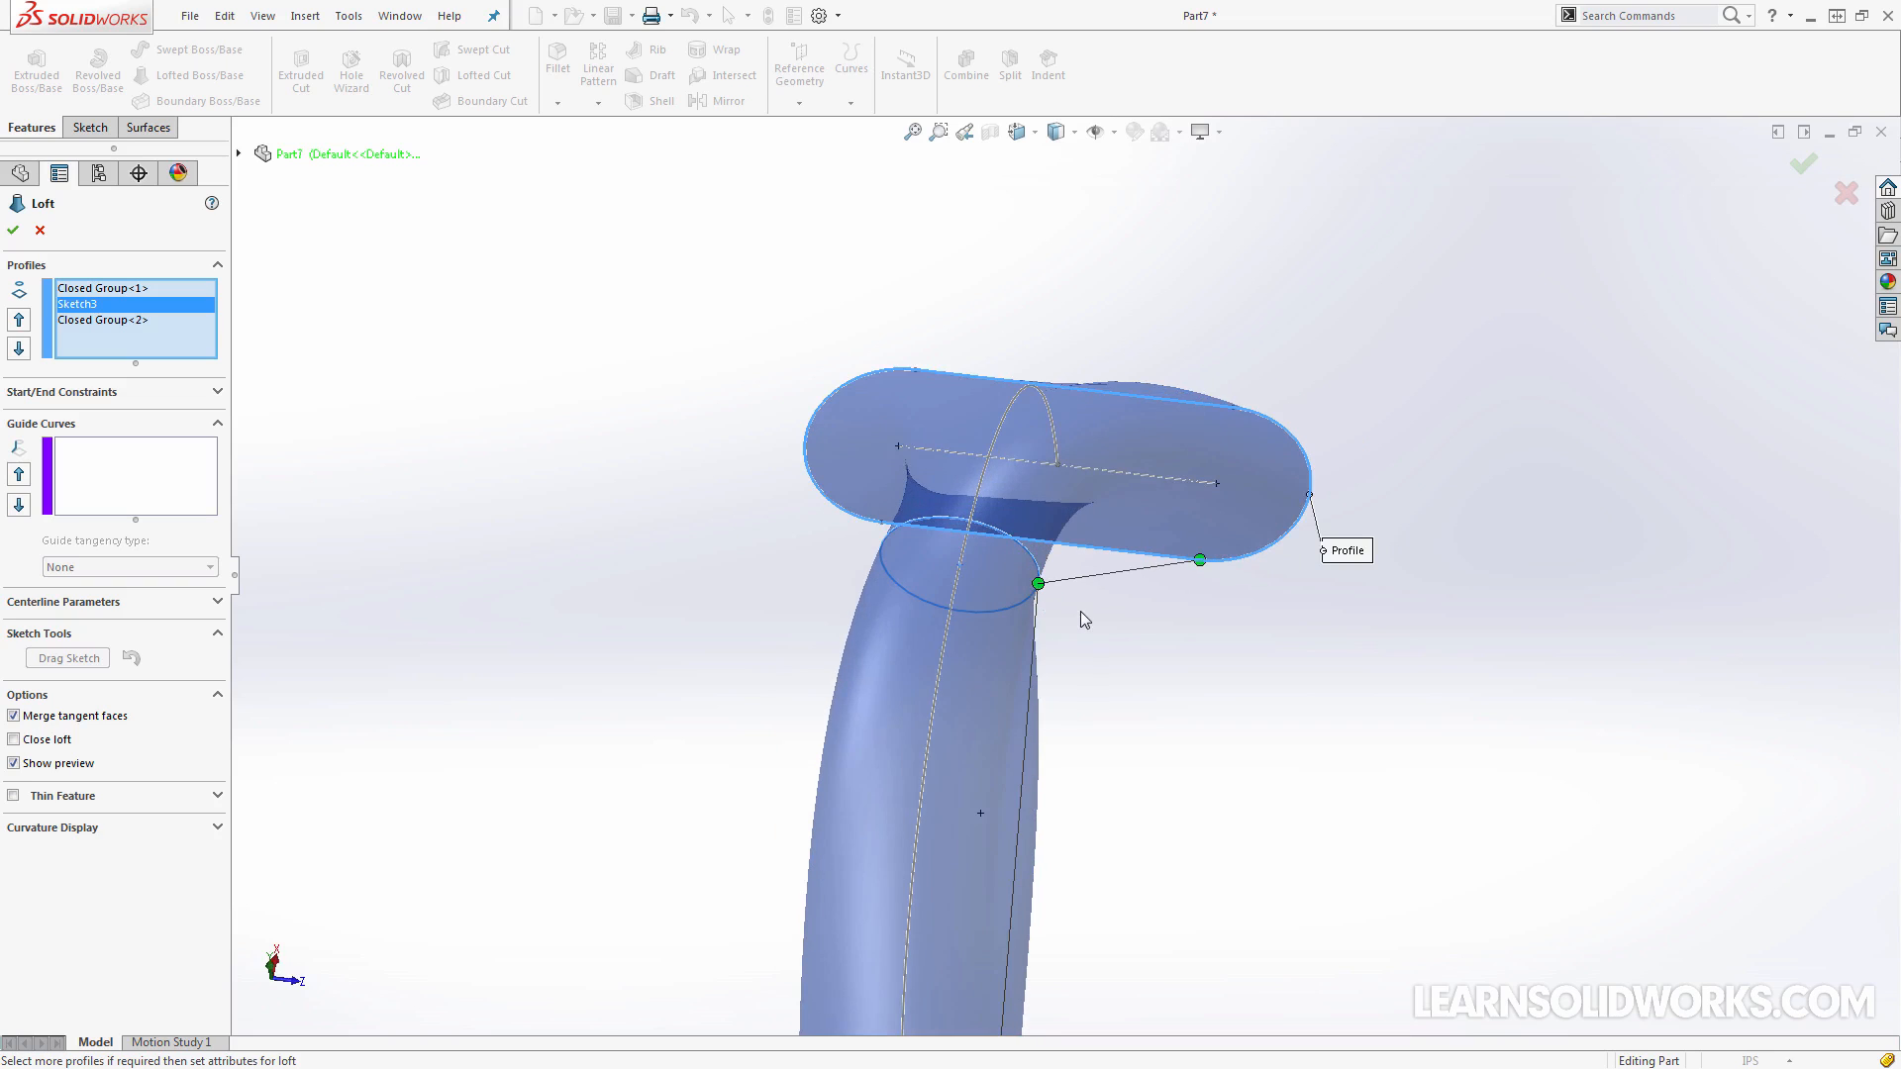
Move the base circle's connector point around its edge to line up with the upper circle's connector
scroll(1079, 610, up, 1)
mouse_move(1116, 702)
middle_down()
mouse_move(1040, 698)
mouse_move(1090, 709)
mouse_move(1048, 704)
mouse_move(955, 779)
middle_up()
scroll(1040, 698, up, 2)
scroll(941, 767, down, 2)
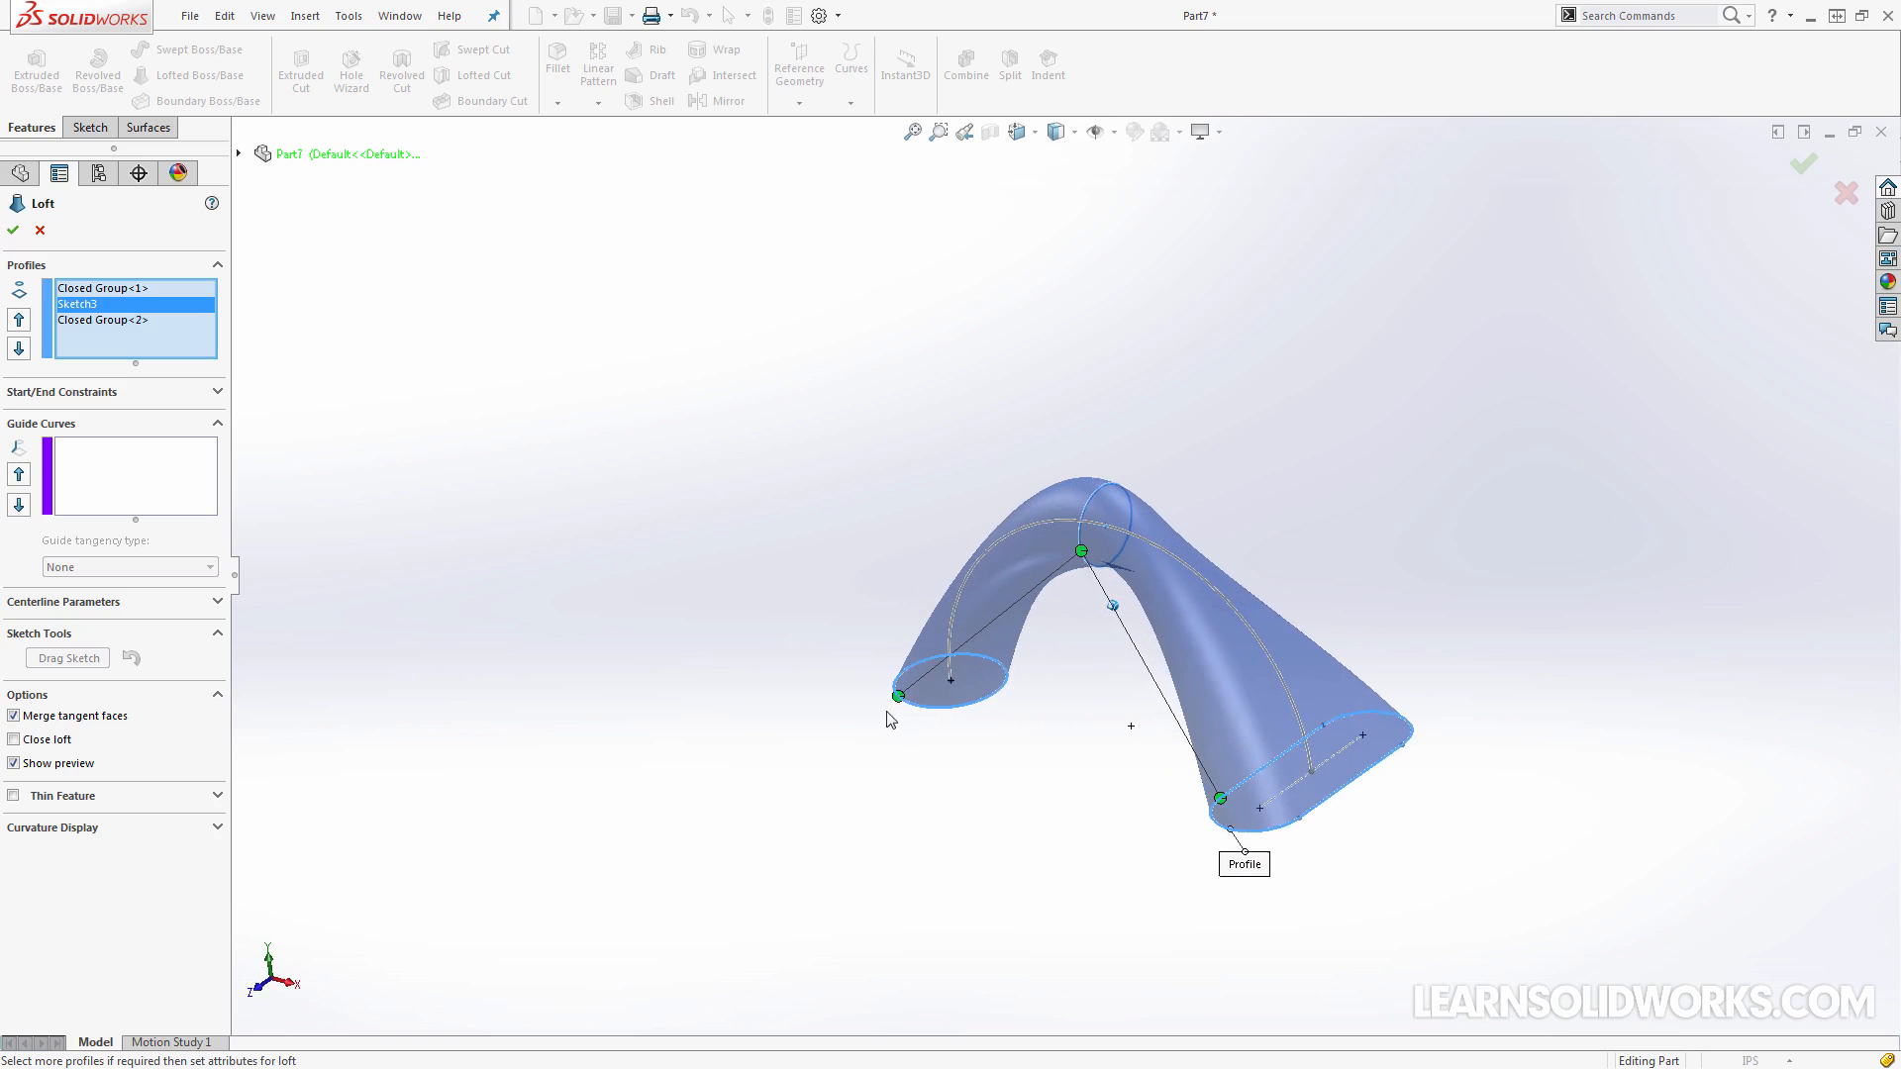
drag(899, 693, 937, 704)
middle_drag(990, 713, 964, 731)
drag(909, 758, 887, 759)
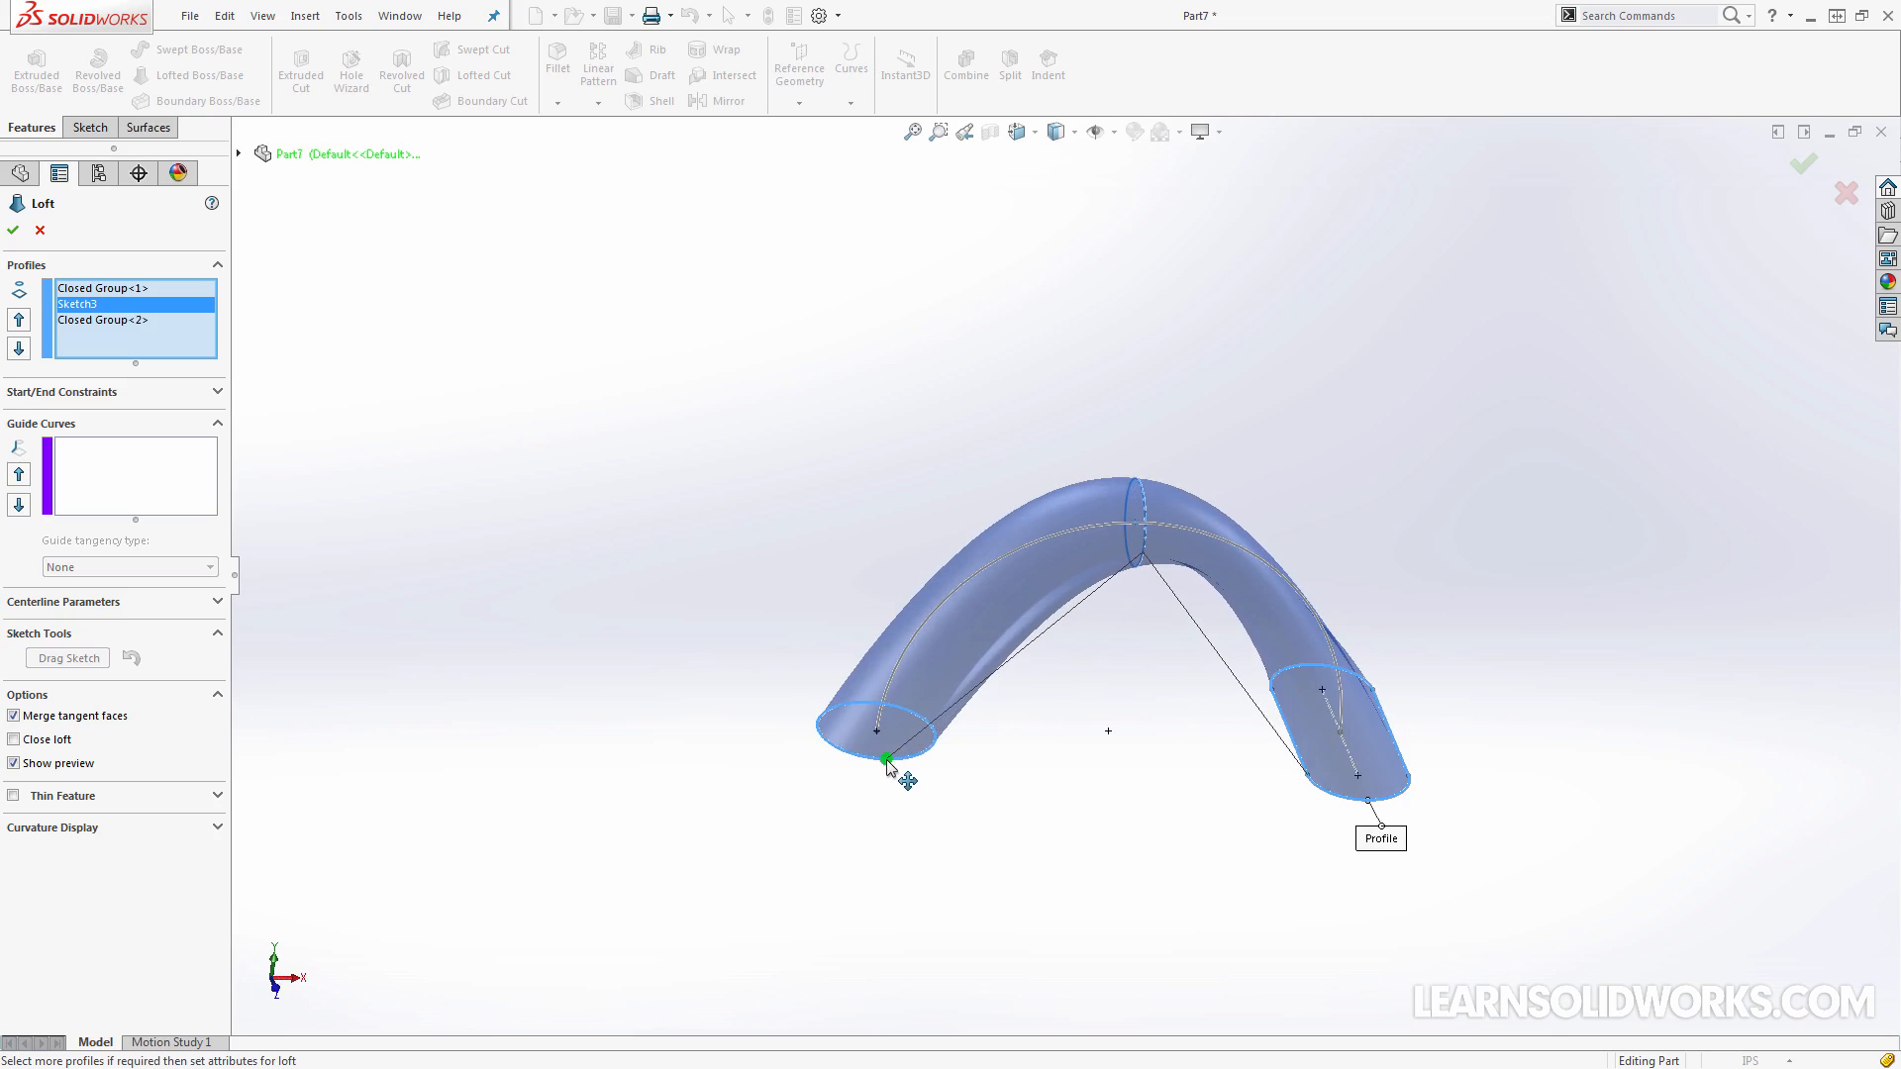
middle_drag(947, 764, 1002, 770)
drag(948, 793, 974, 791)
middle_drag(993, 789, 1045, 783)
Fine-tune the connector points on the upper circle and the base circle so the loft runs smoothly
middle_drag(1155, 663, 1188, 658)
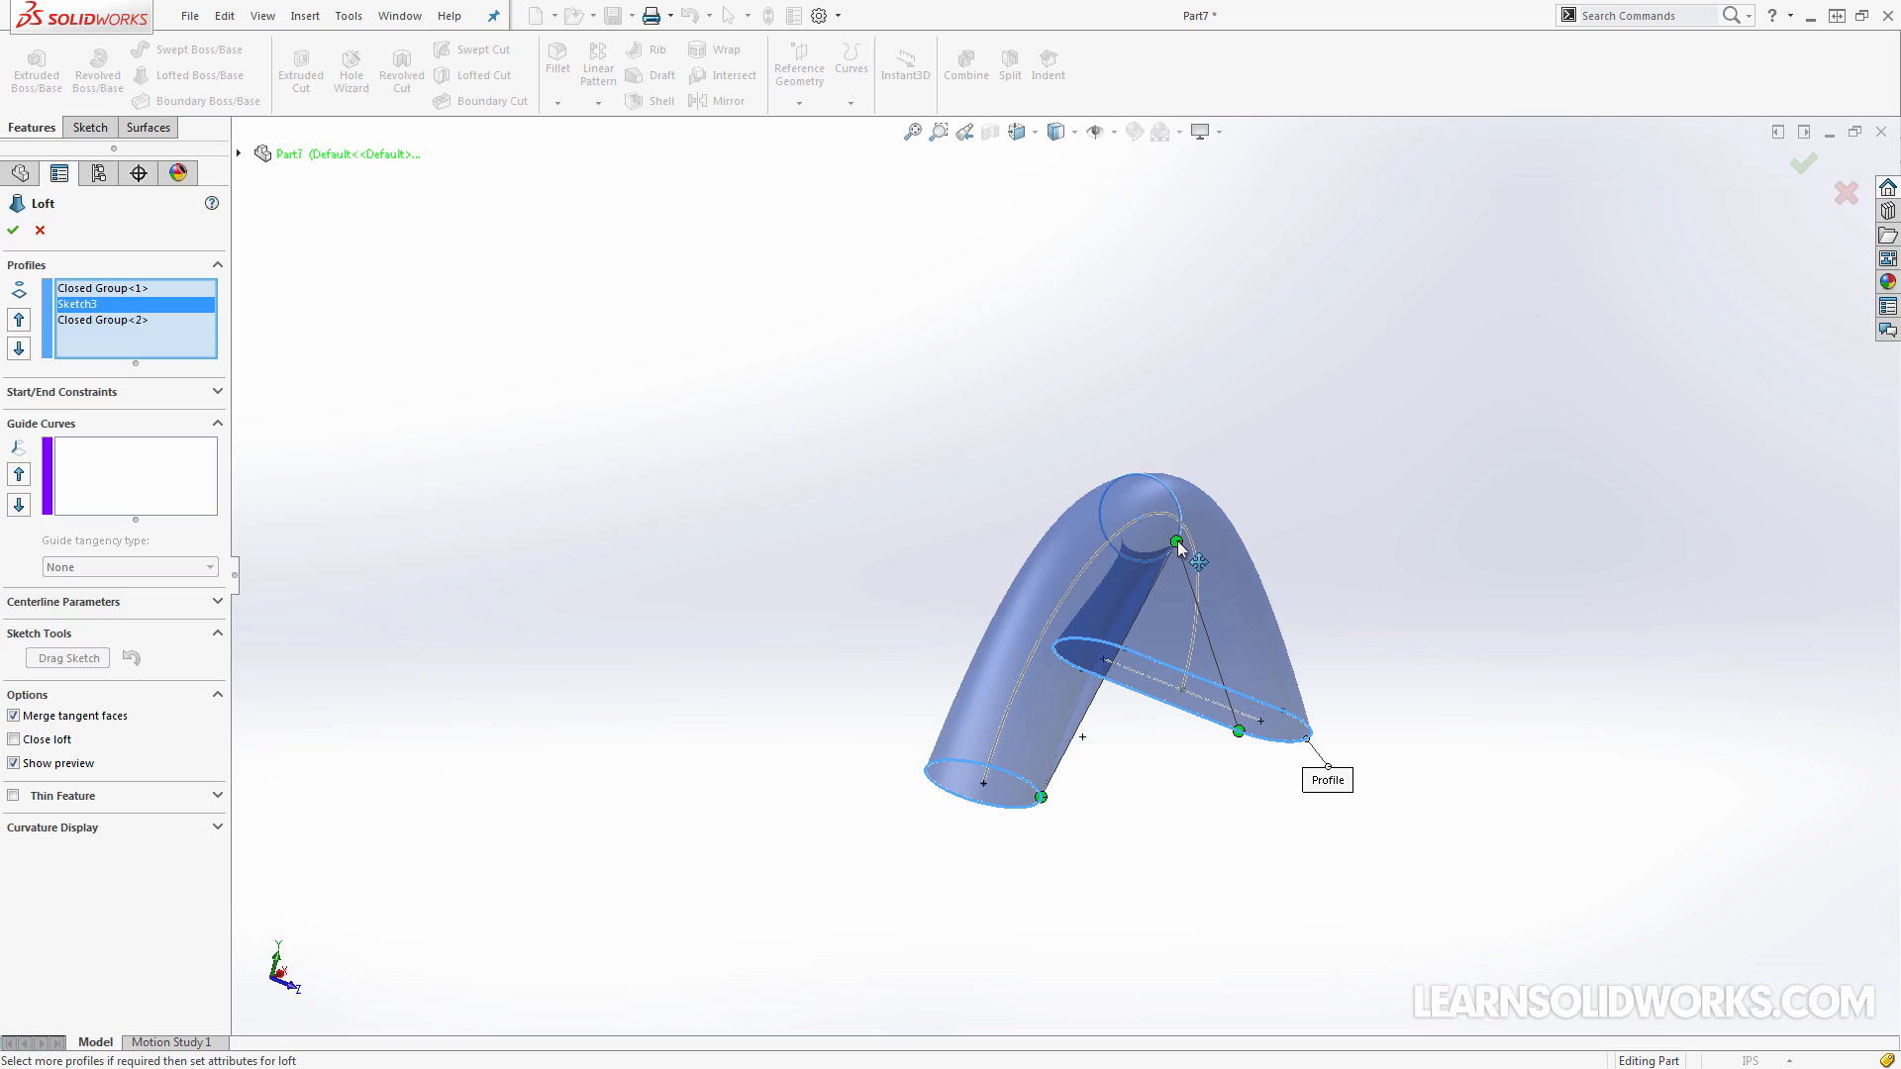
drag(1175, 543, 1172, 564)
middle_drag(1173, 565, 1165, 563)
drag(1166, 550, 1172, 541)
drag(1027, 801, 1022, 808)
middle_drag(1040, 807, 1074, 754)
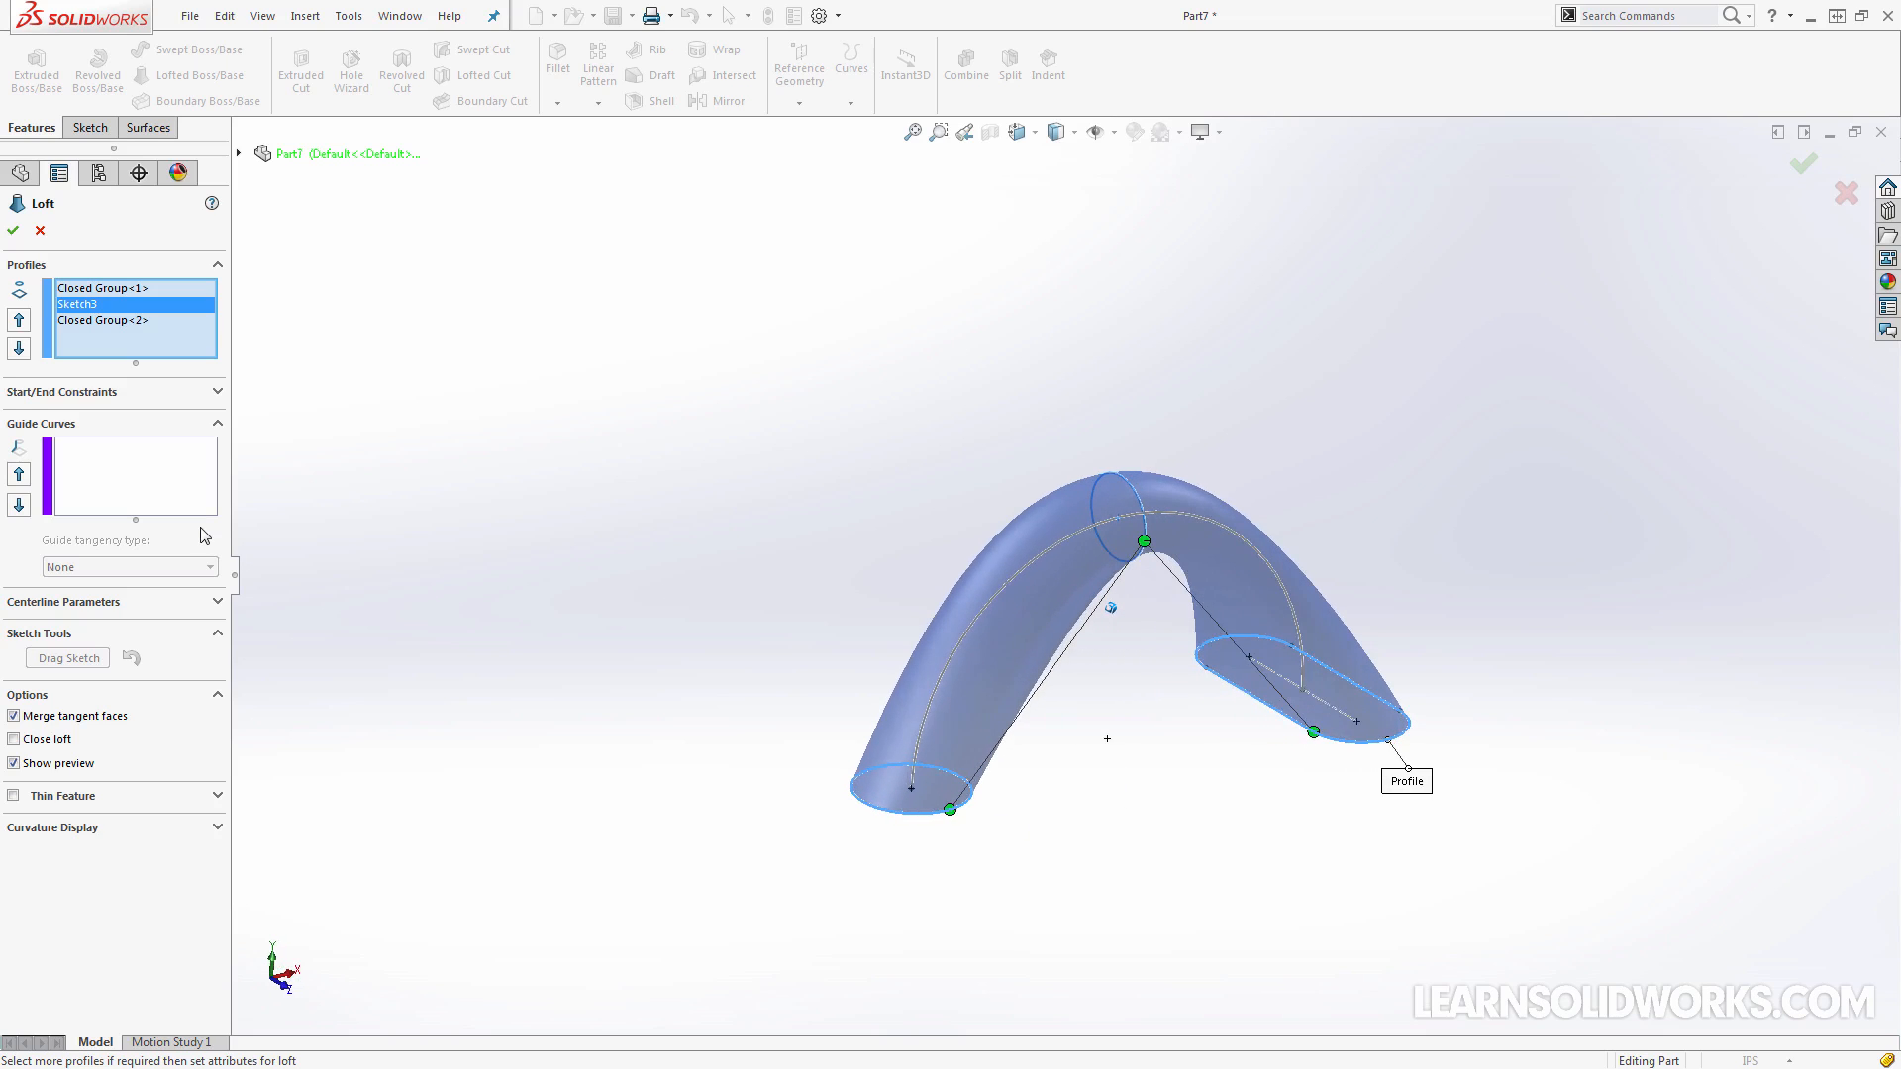
Try the curved path sketch as the loft's centerline and inspect the preview from several angles
click(156, 495)
click(132, 603)
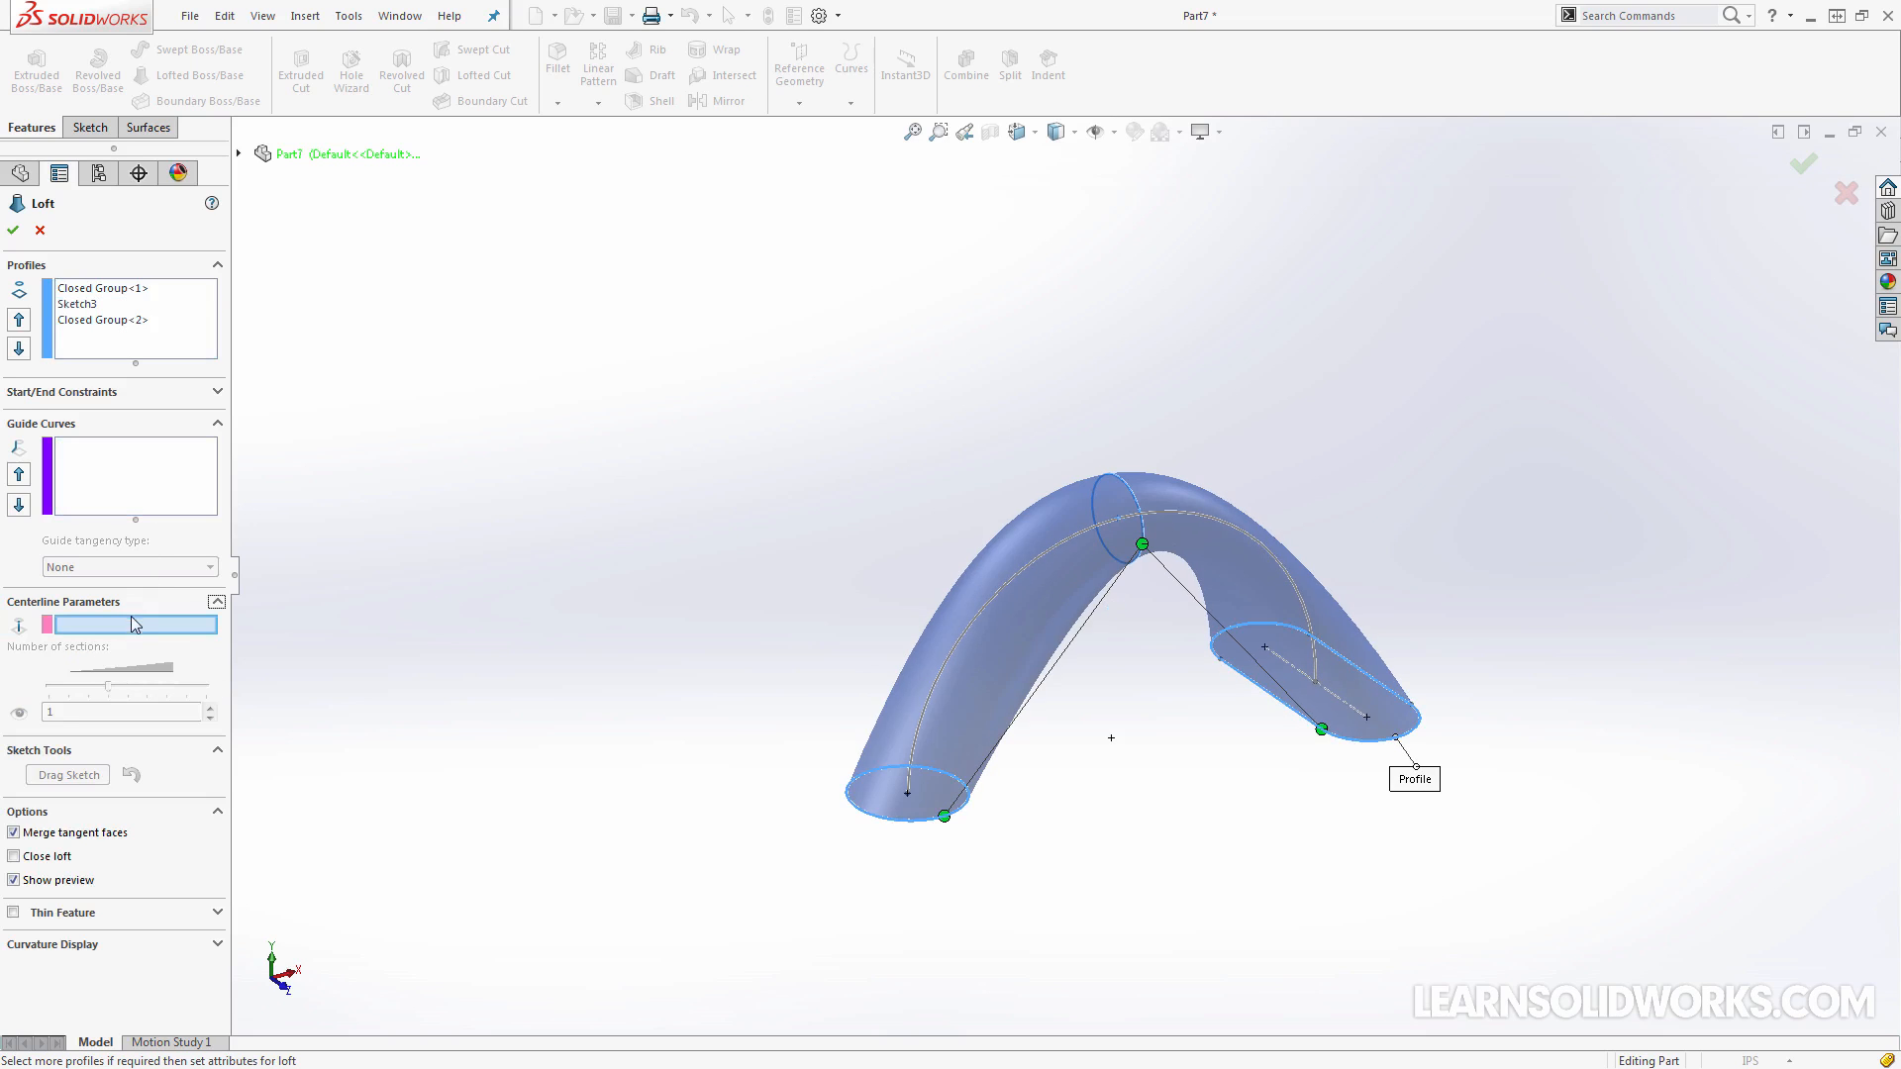
middle_drag(693, 753, 904, 819)
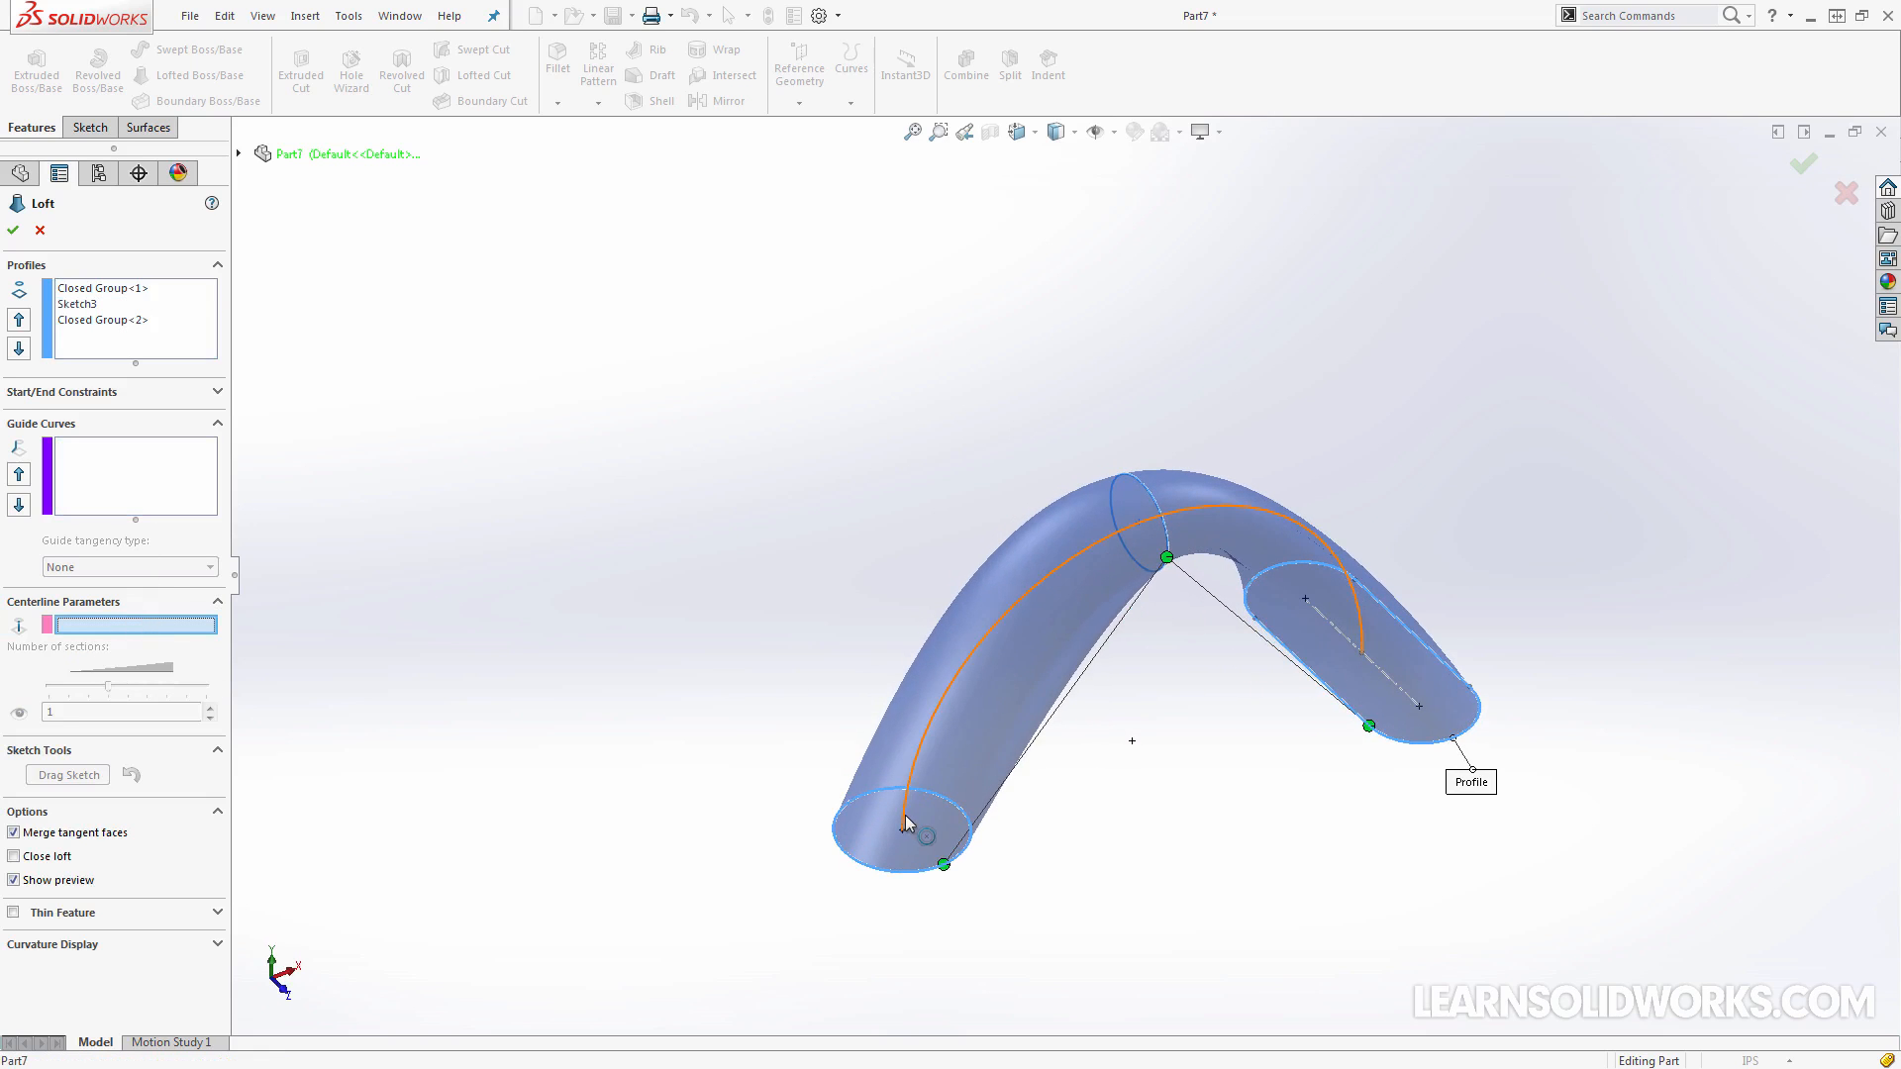
click(902, 817)
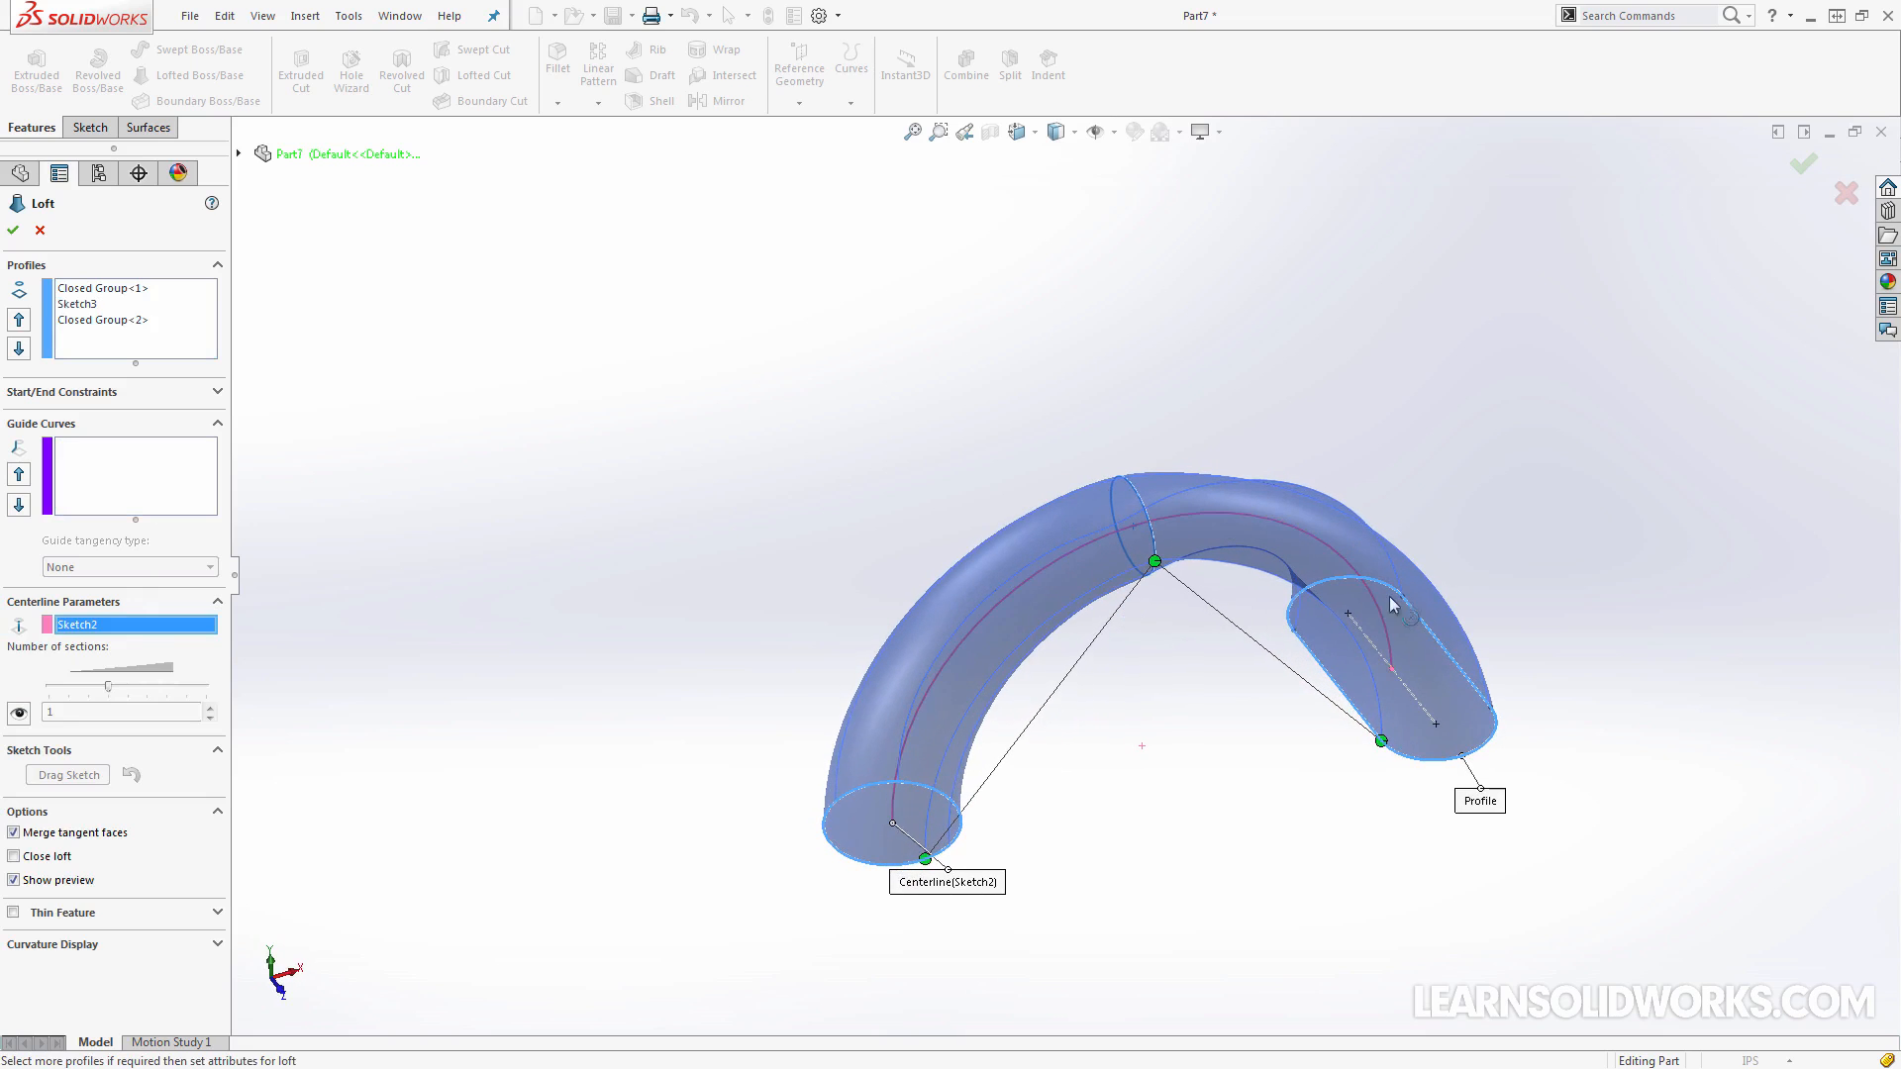
middle_drag(1399, 656, 1216, 569)
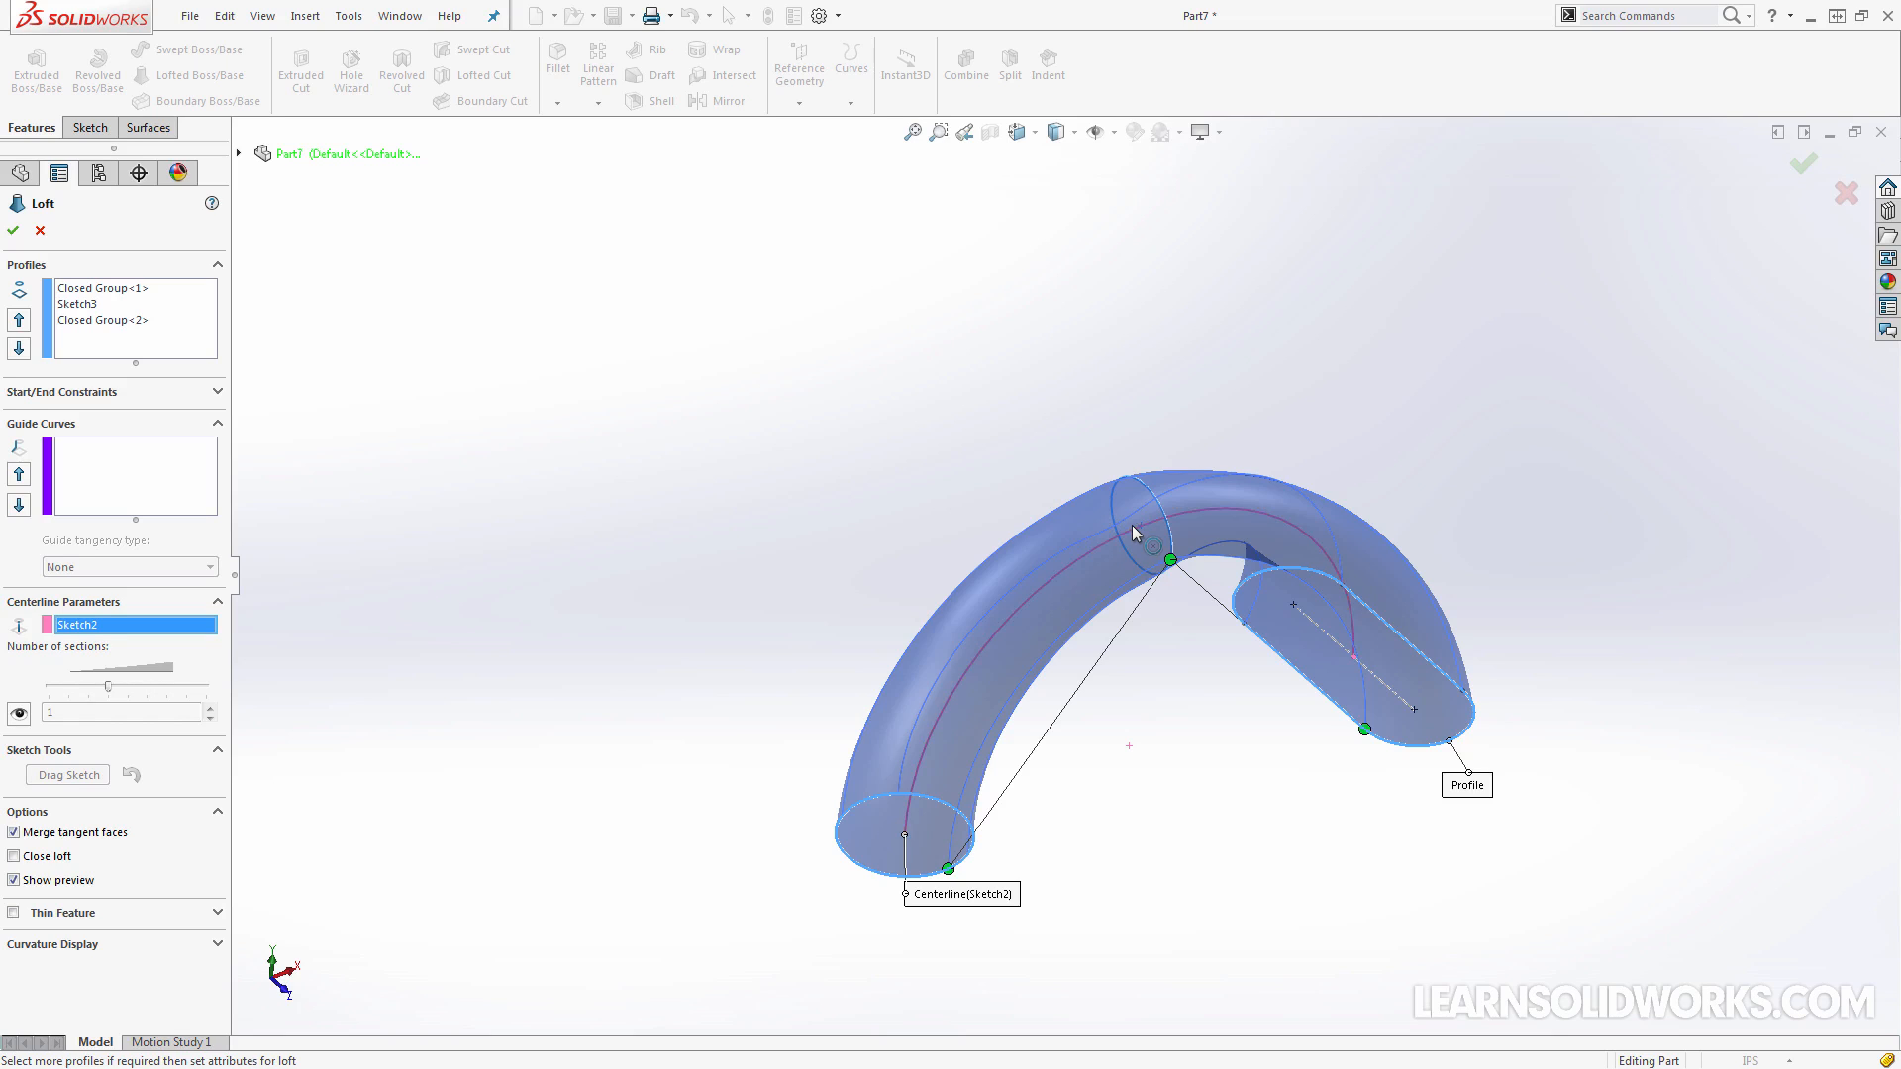
key(Right)
key(Right)
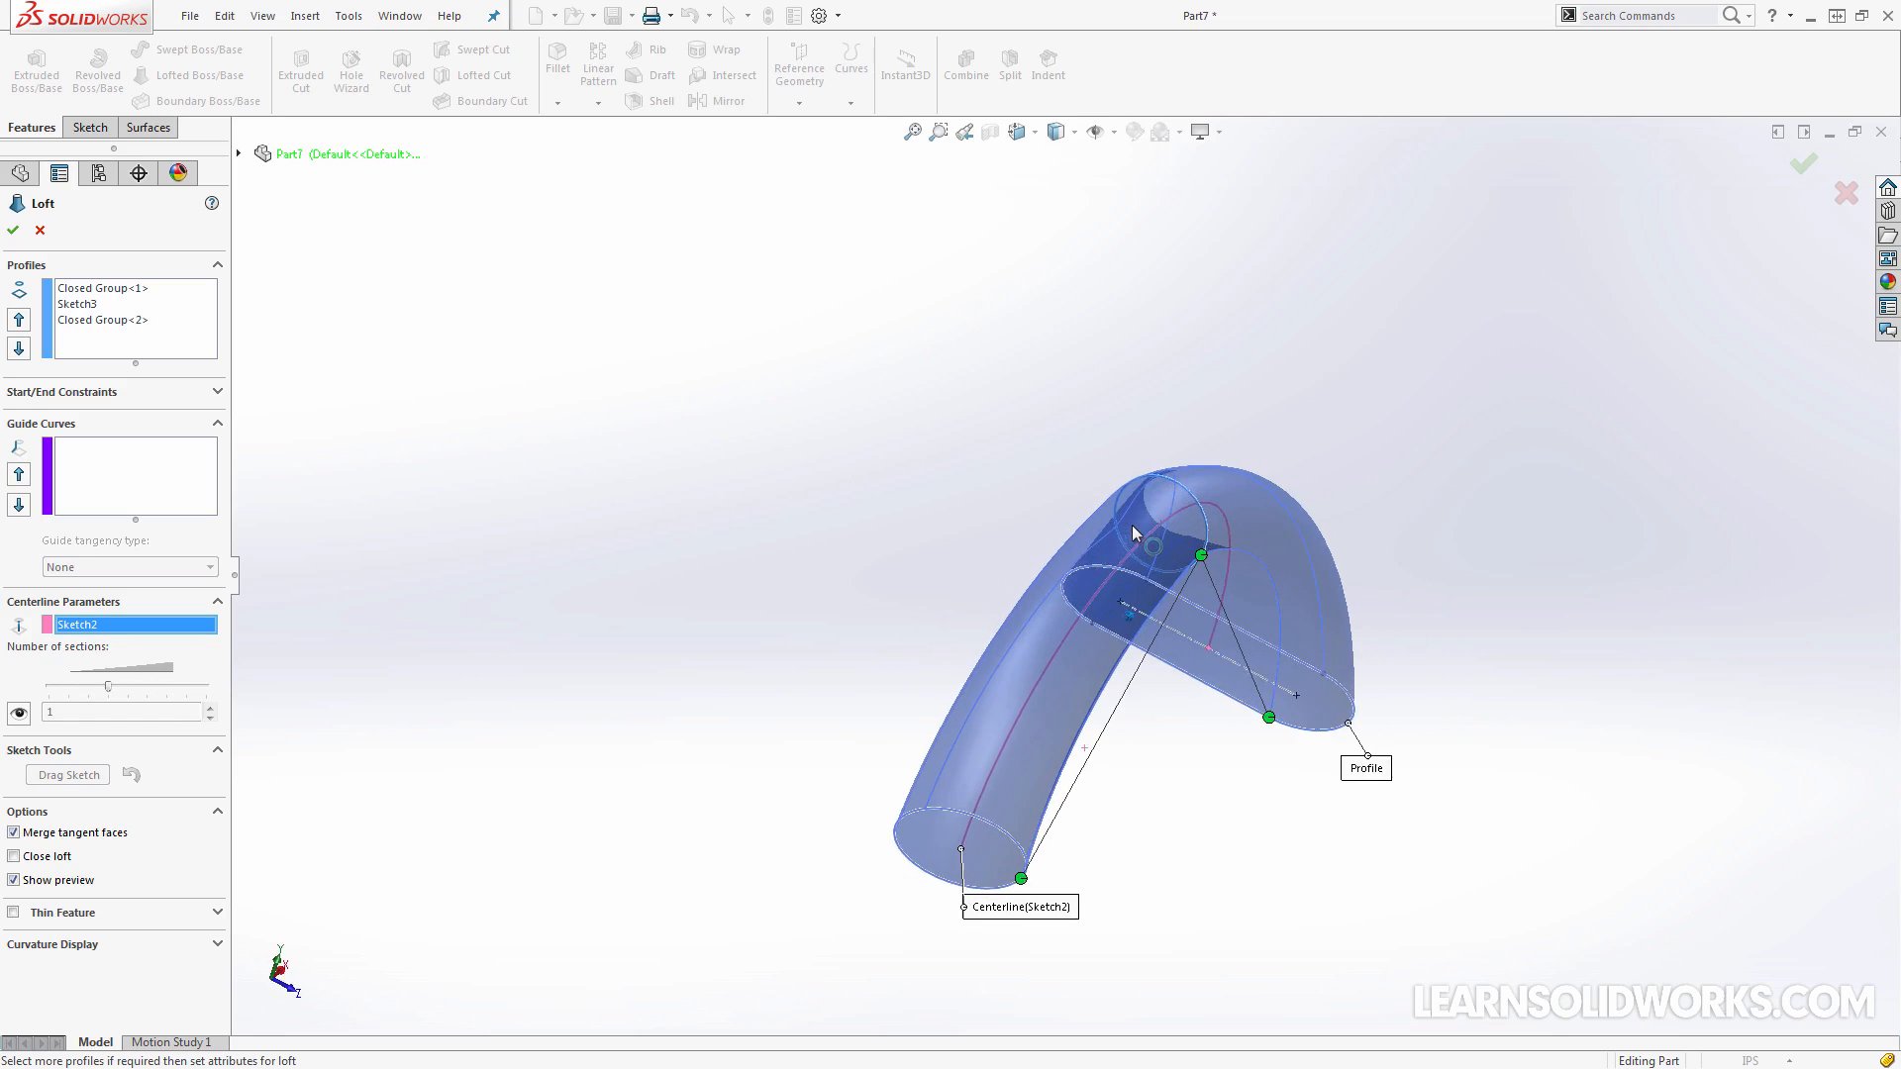
key(Right)
key(Right)
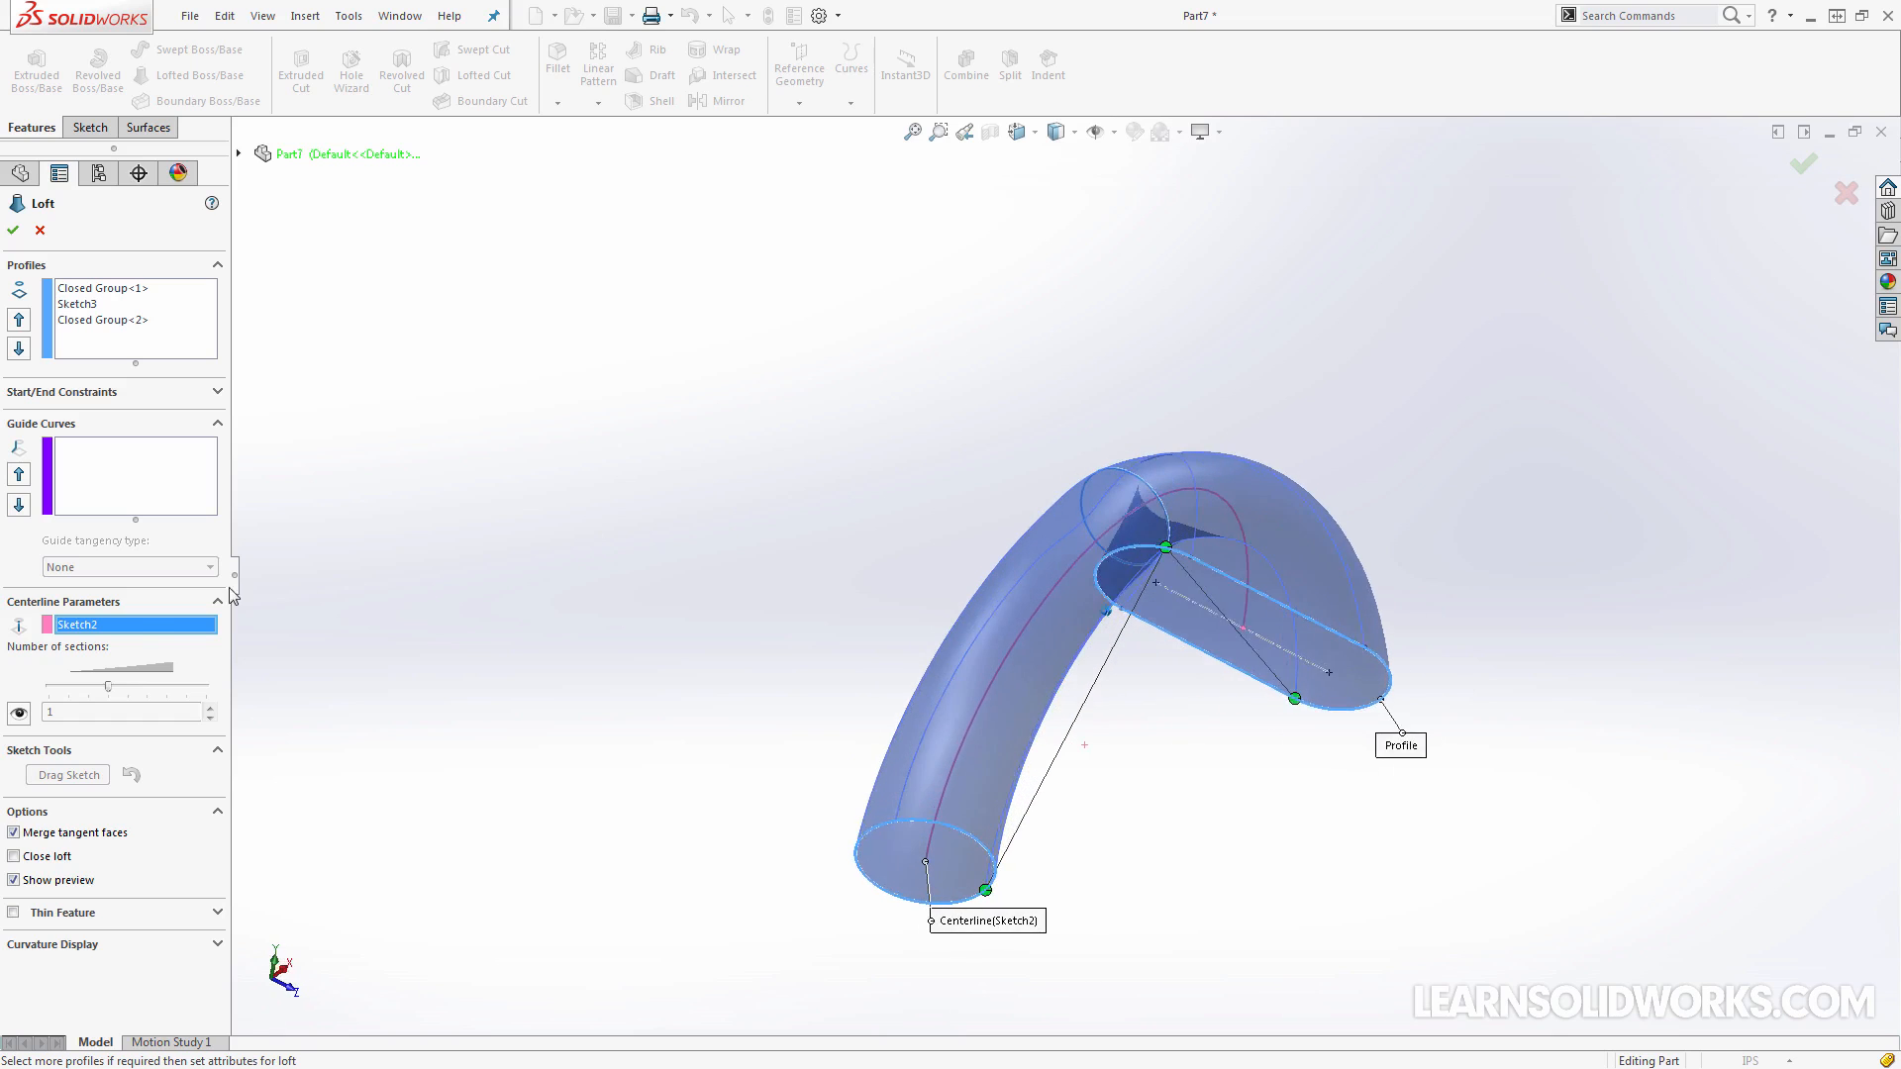
Clear the loft's centerline selection and use the curved path sketch as a guide curve instead
right_click(136, 631)
click(189, 642)
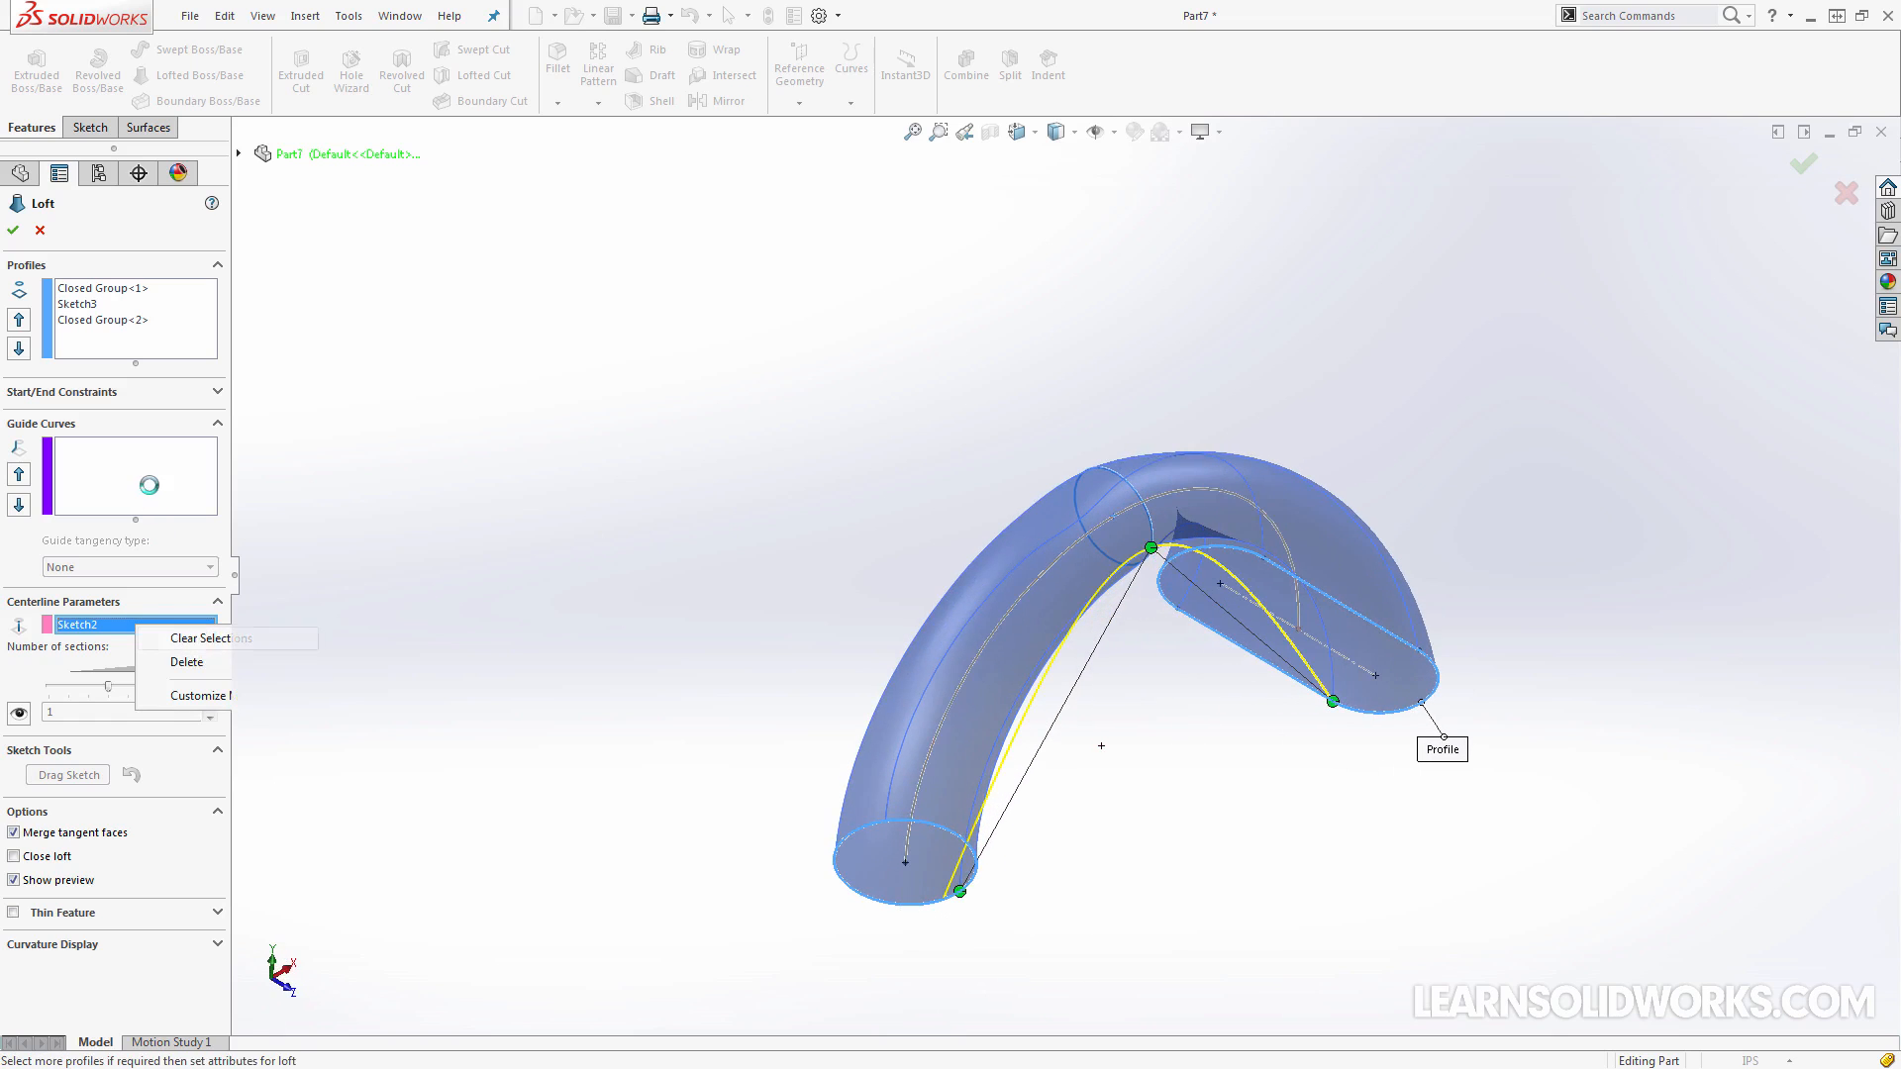
click(1061, 549)
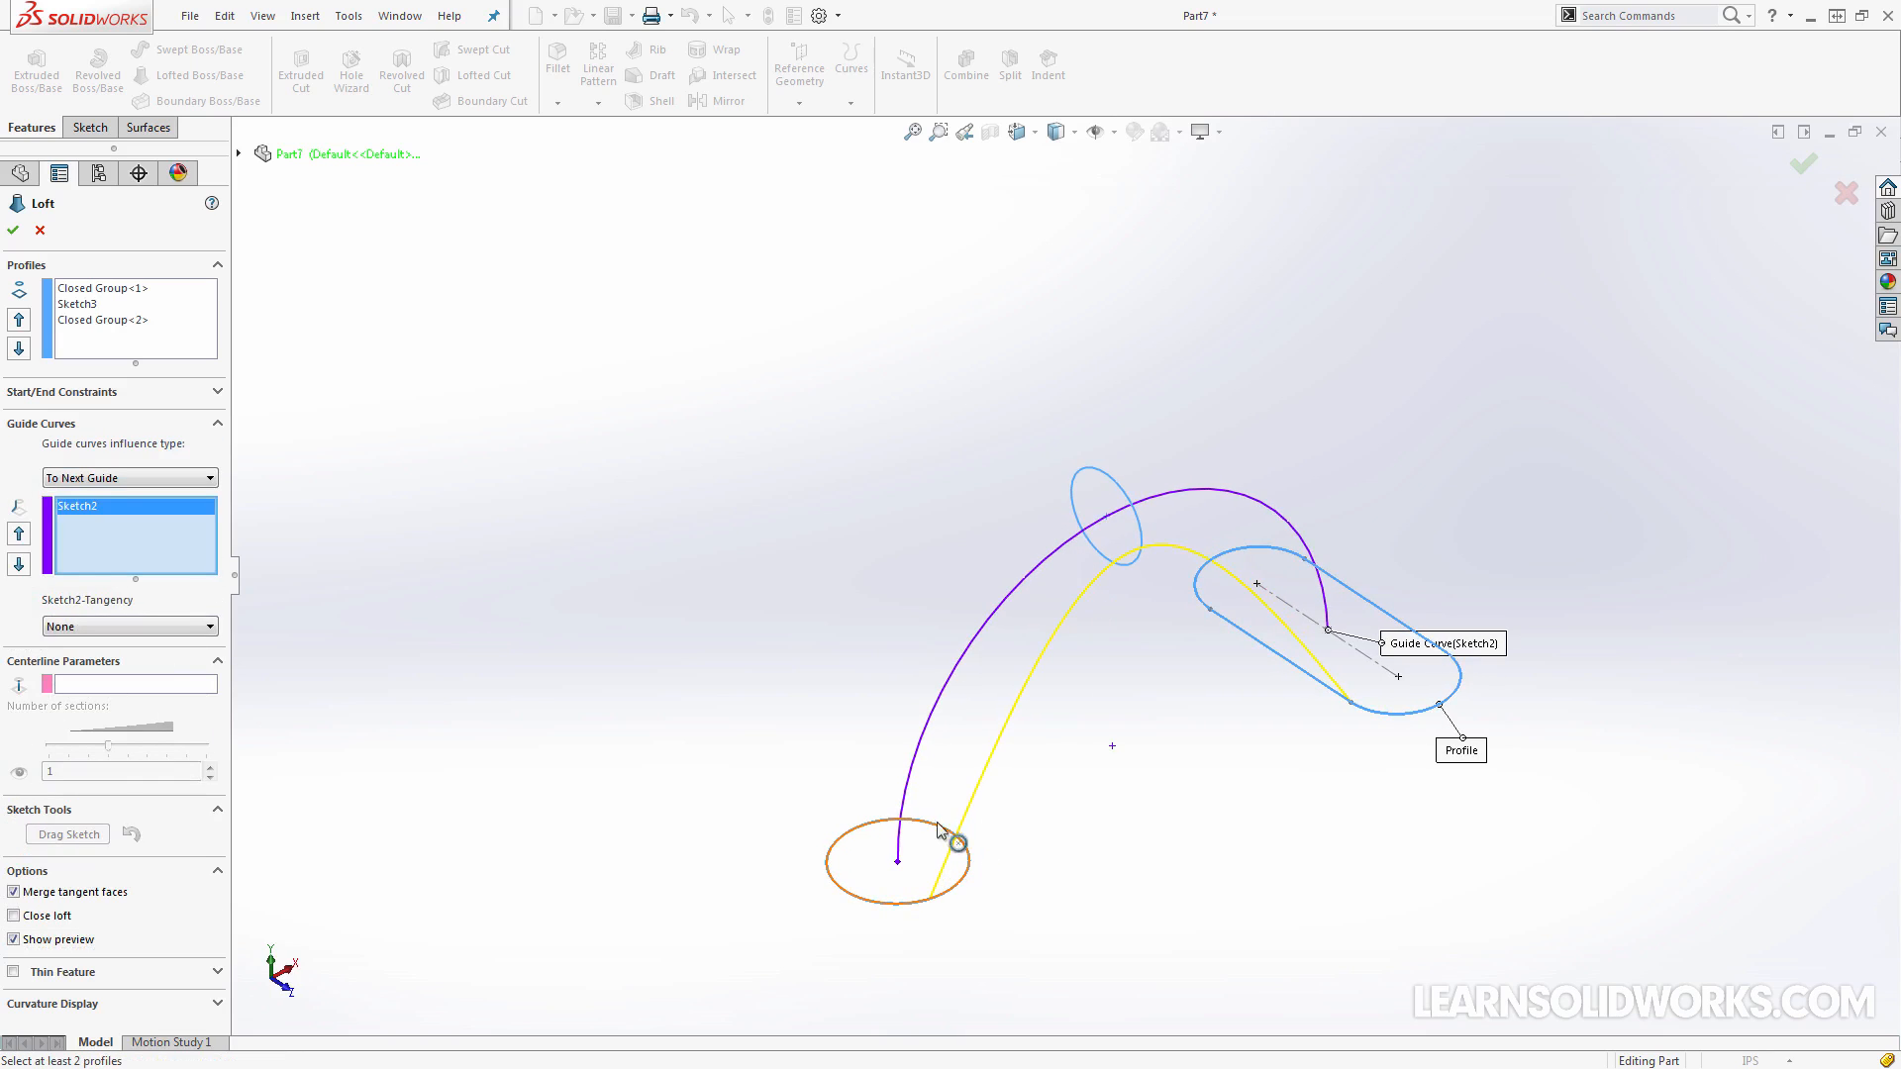
Clear the guide curve, use the curved path sketch as the loft's centerline, and realign the base circle's connector with the other profiles
middle_drag(939, 860, 920, 854)
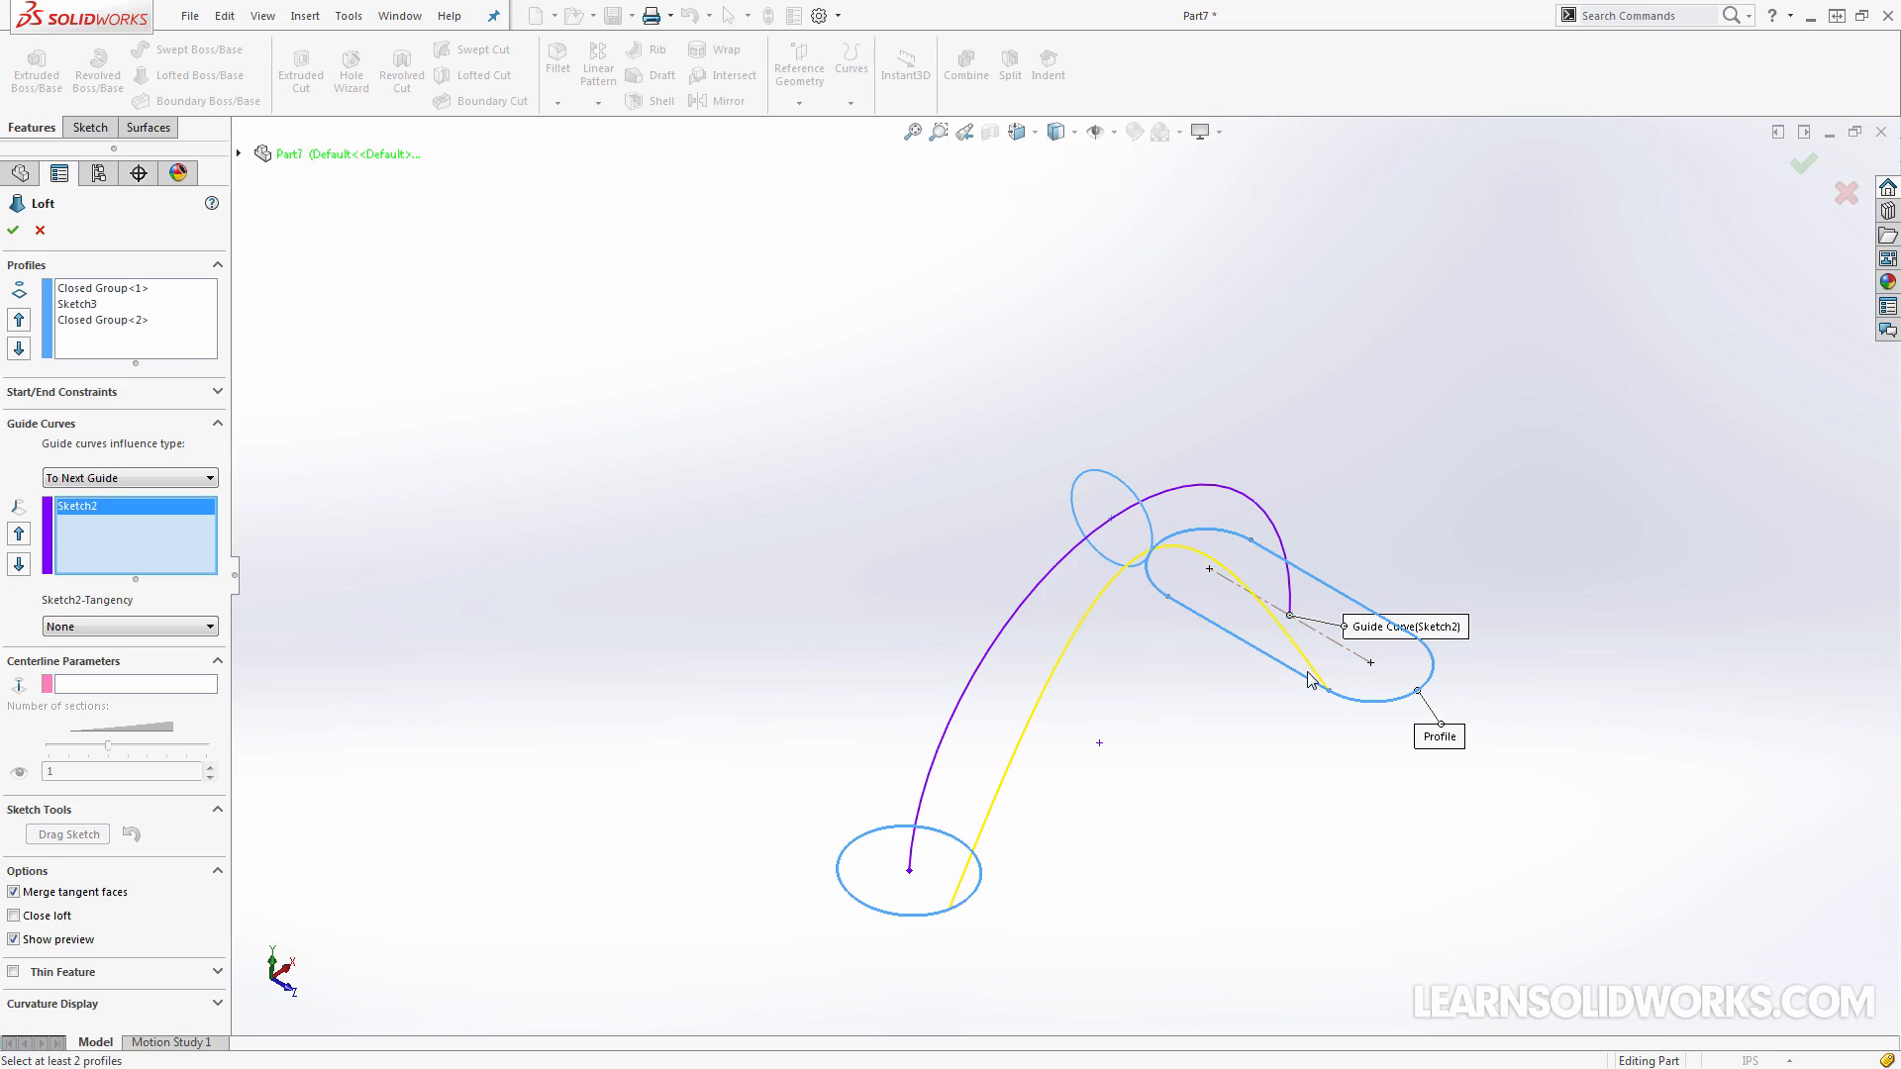
right_click(154, 525)
click(203, 539)
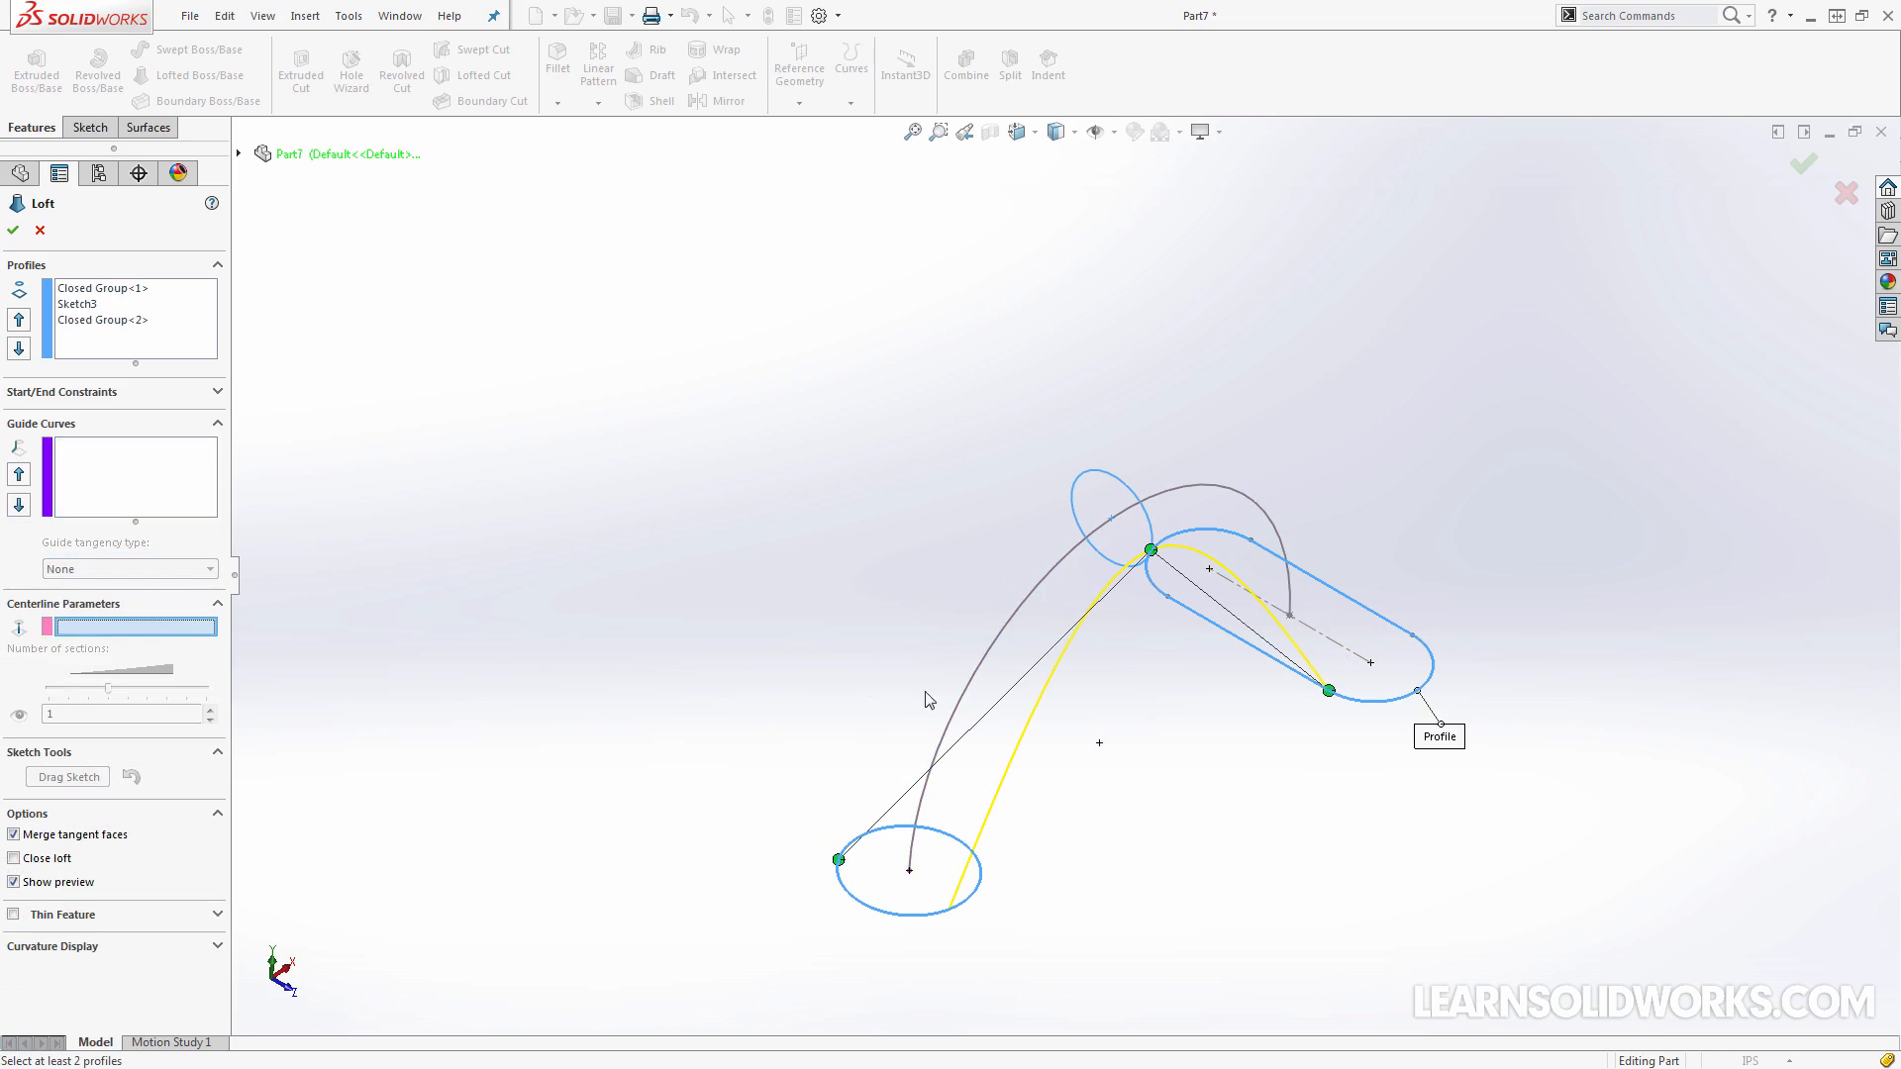
click(982, 656)
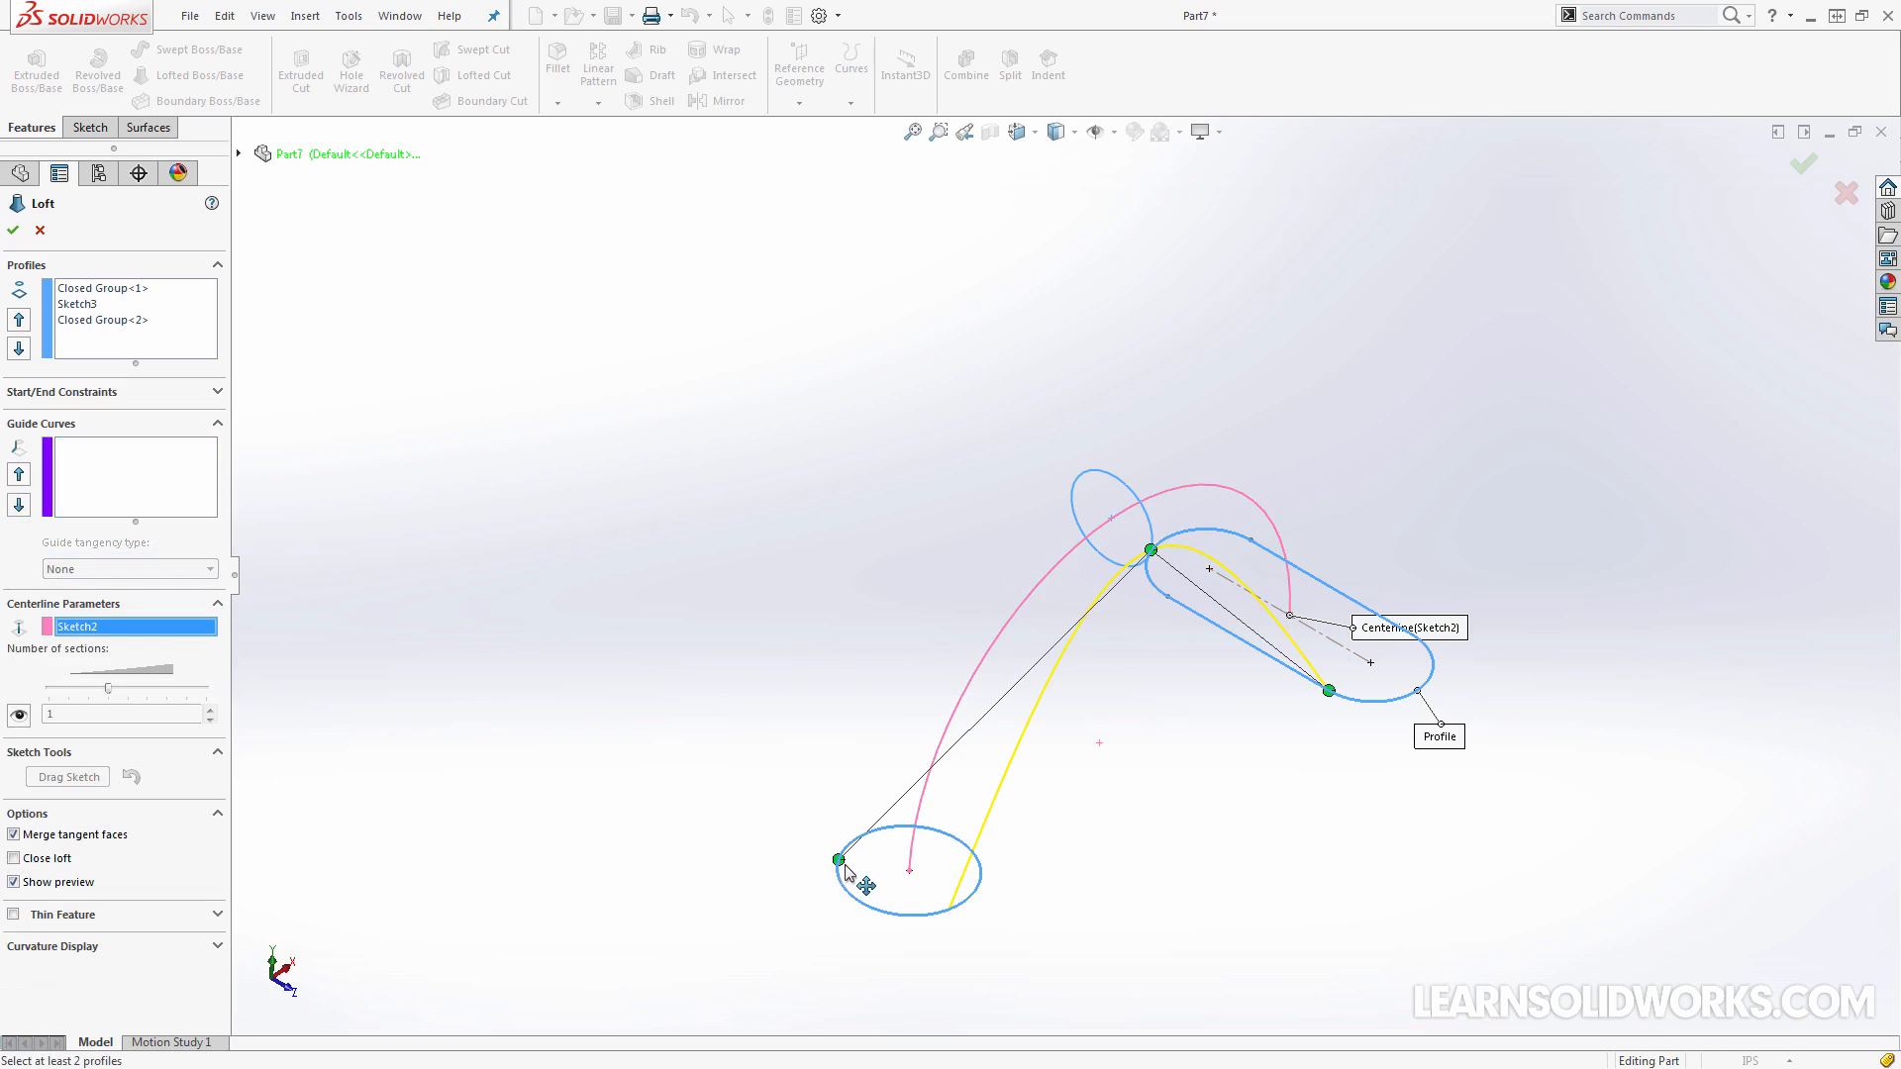
drag(846, 870, 963, 902)
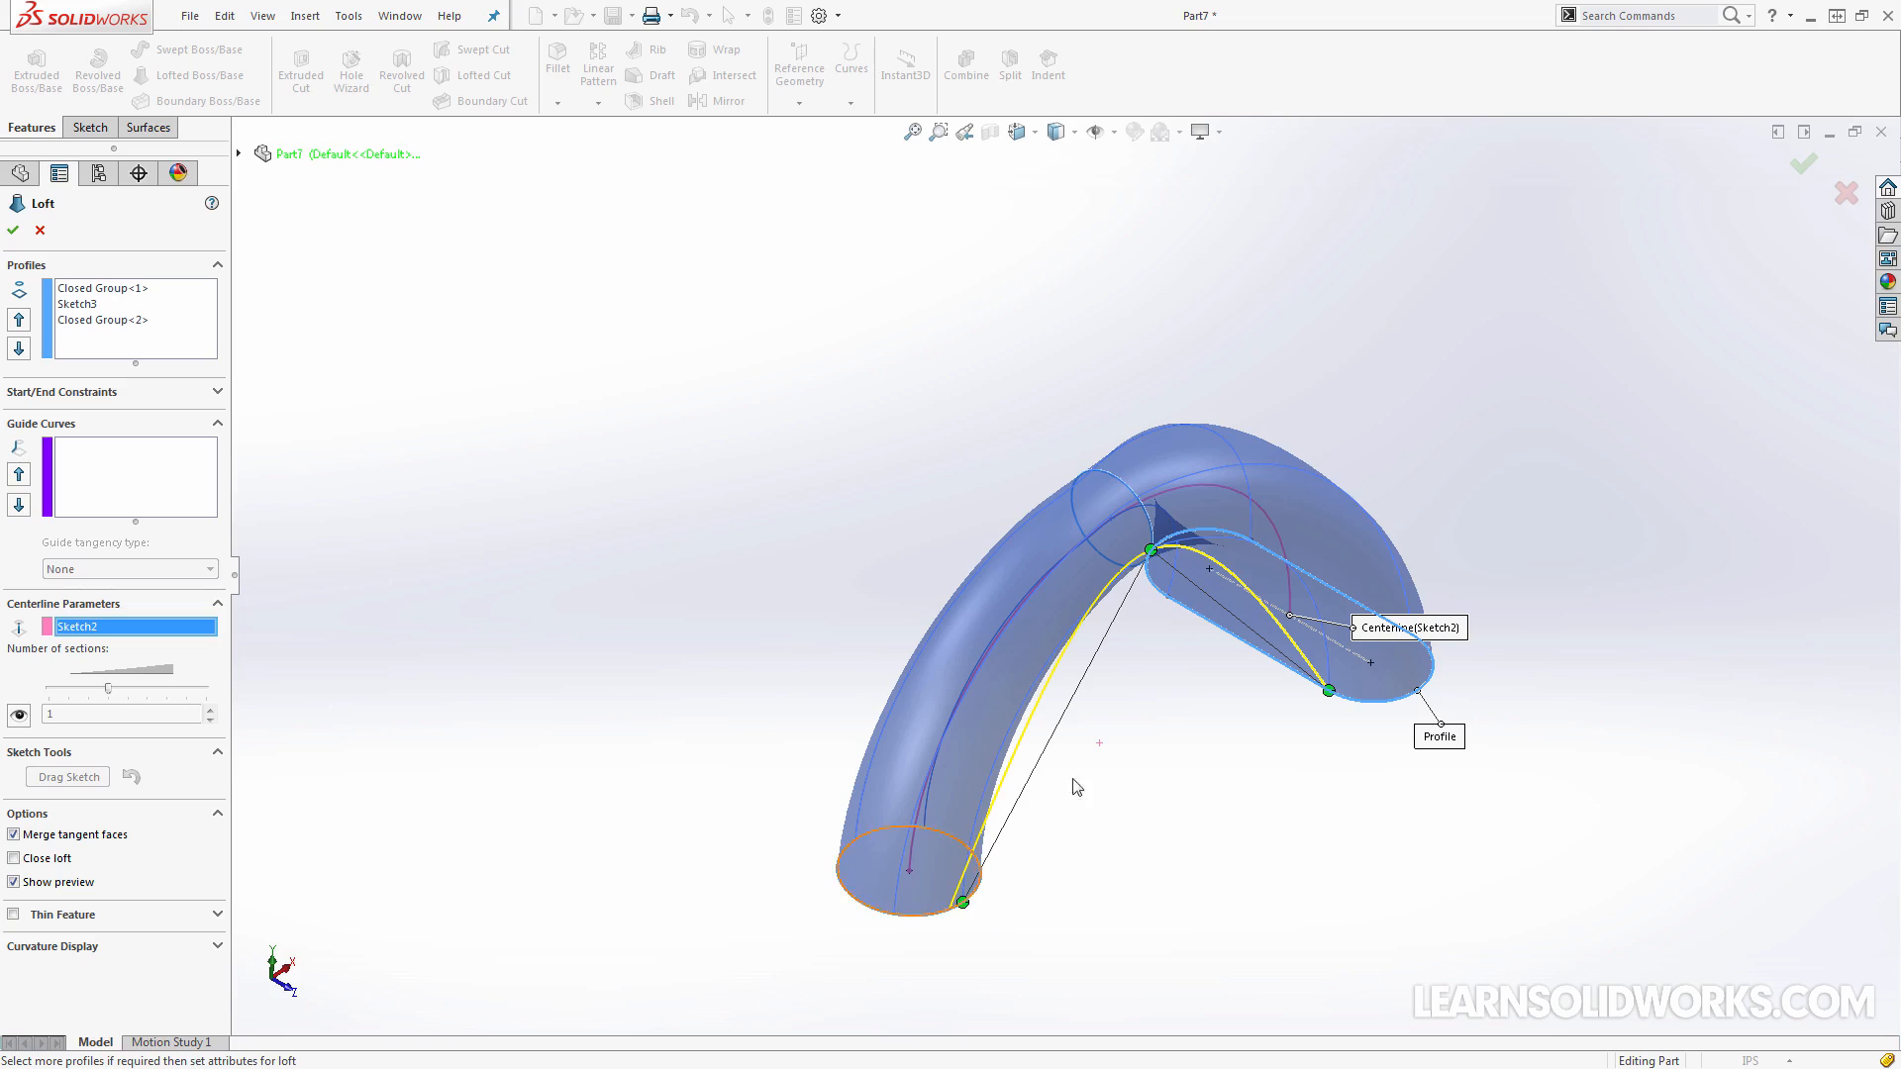
middle_drag(1076, 787, 265, 726)
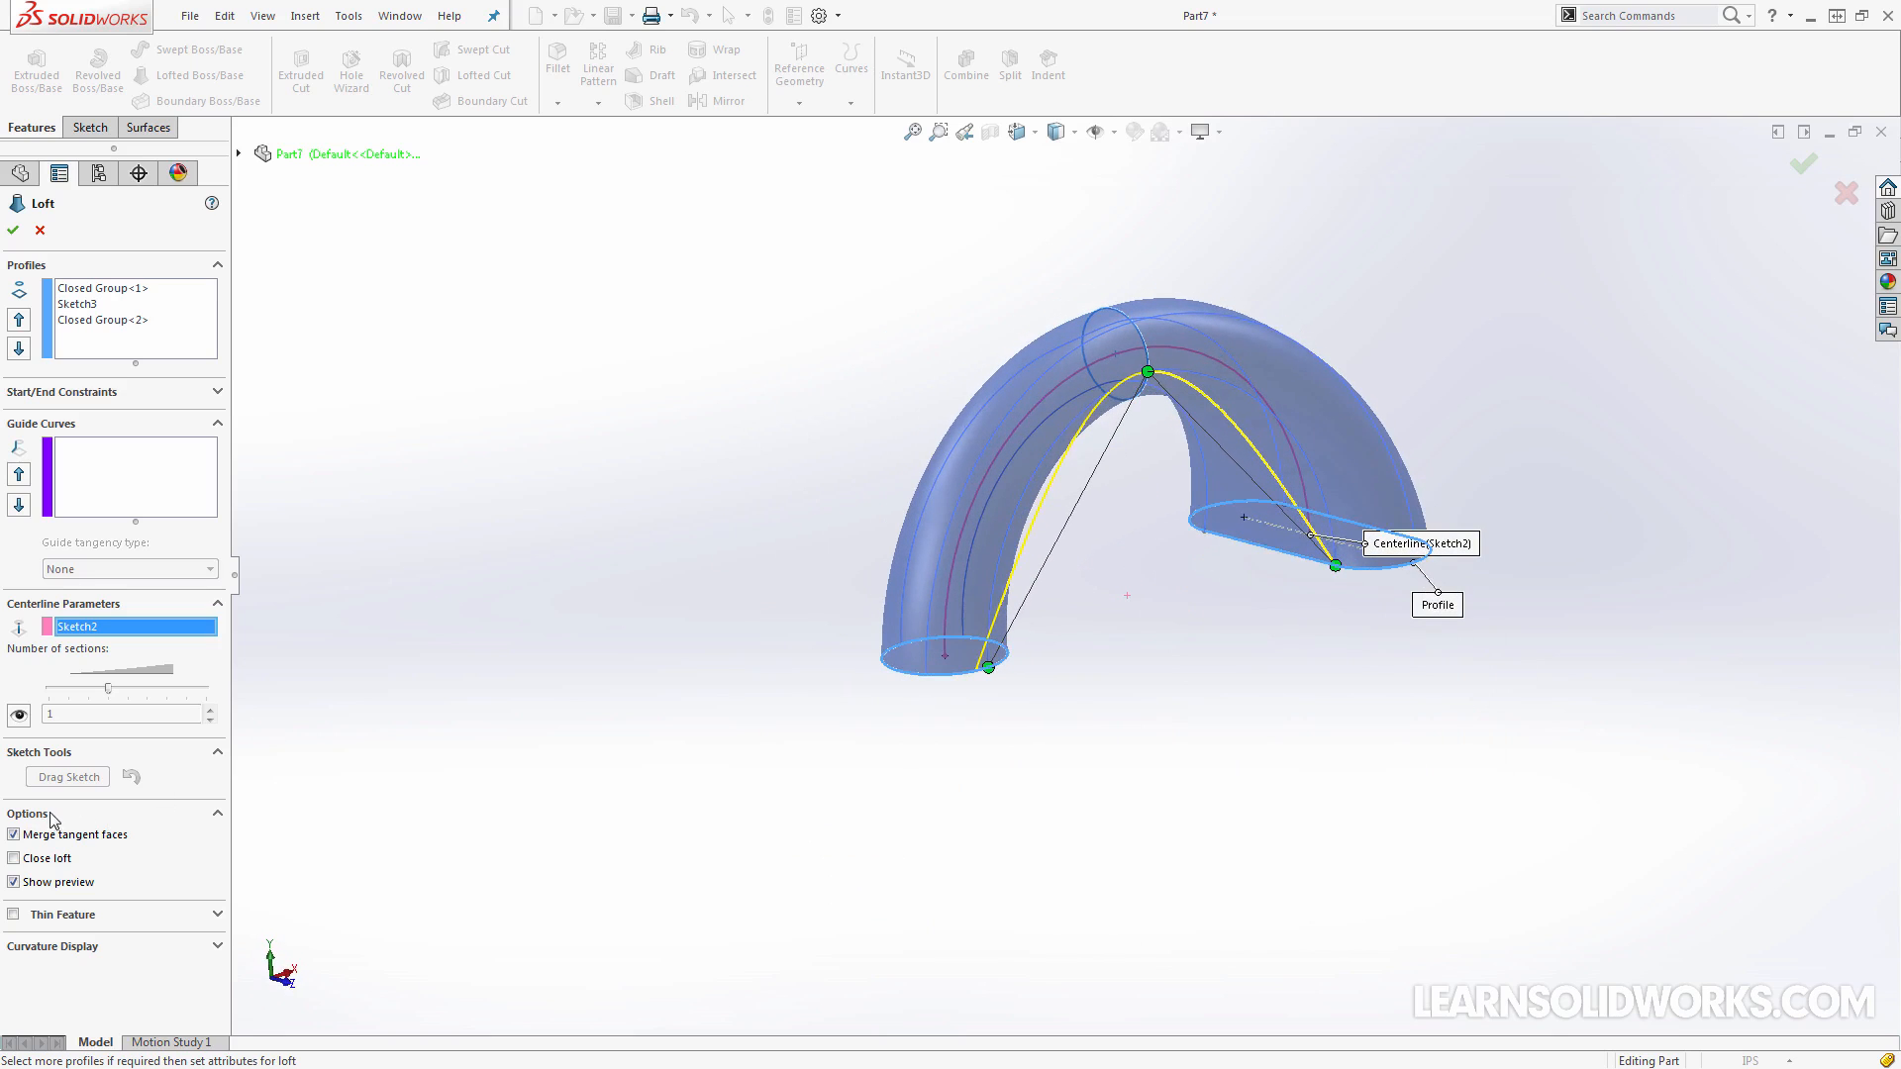
Try toggling the loft's Show preview and Close loft options, restore both, and realign the base circle's connector
click(14, 882)
click(14, 882)
click(14, 859)
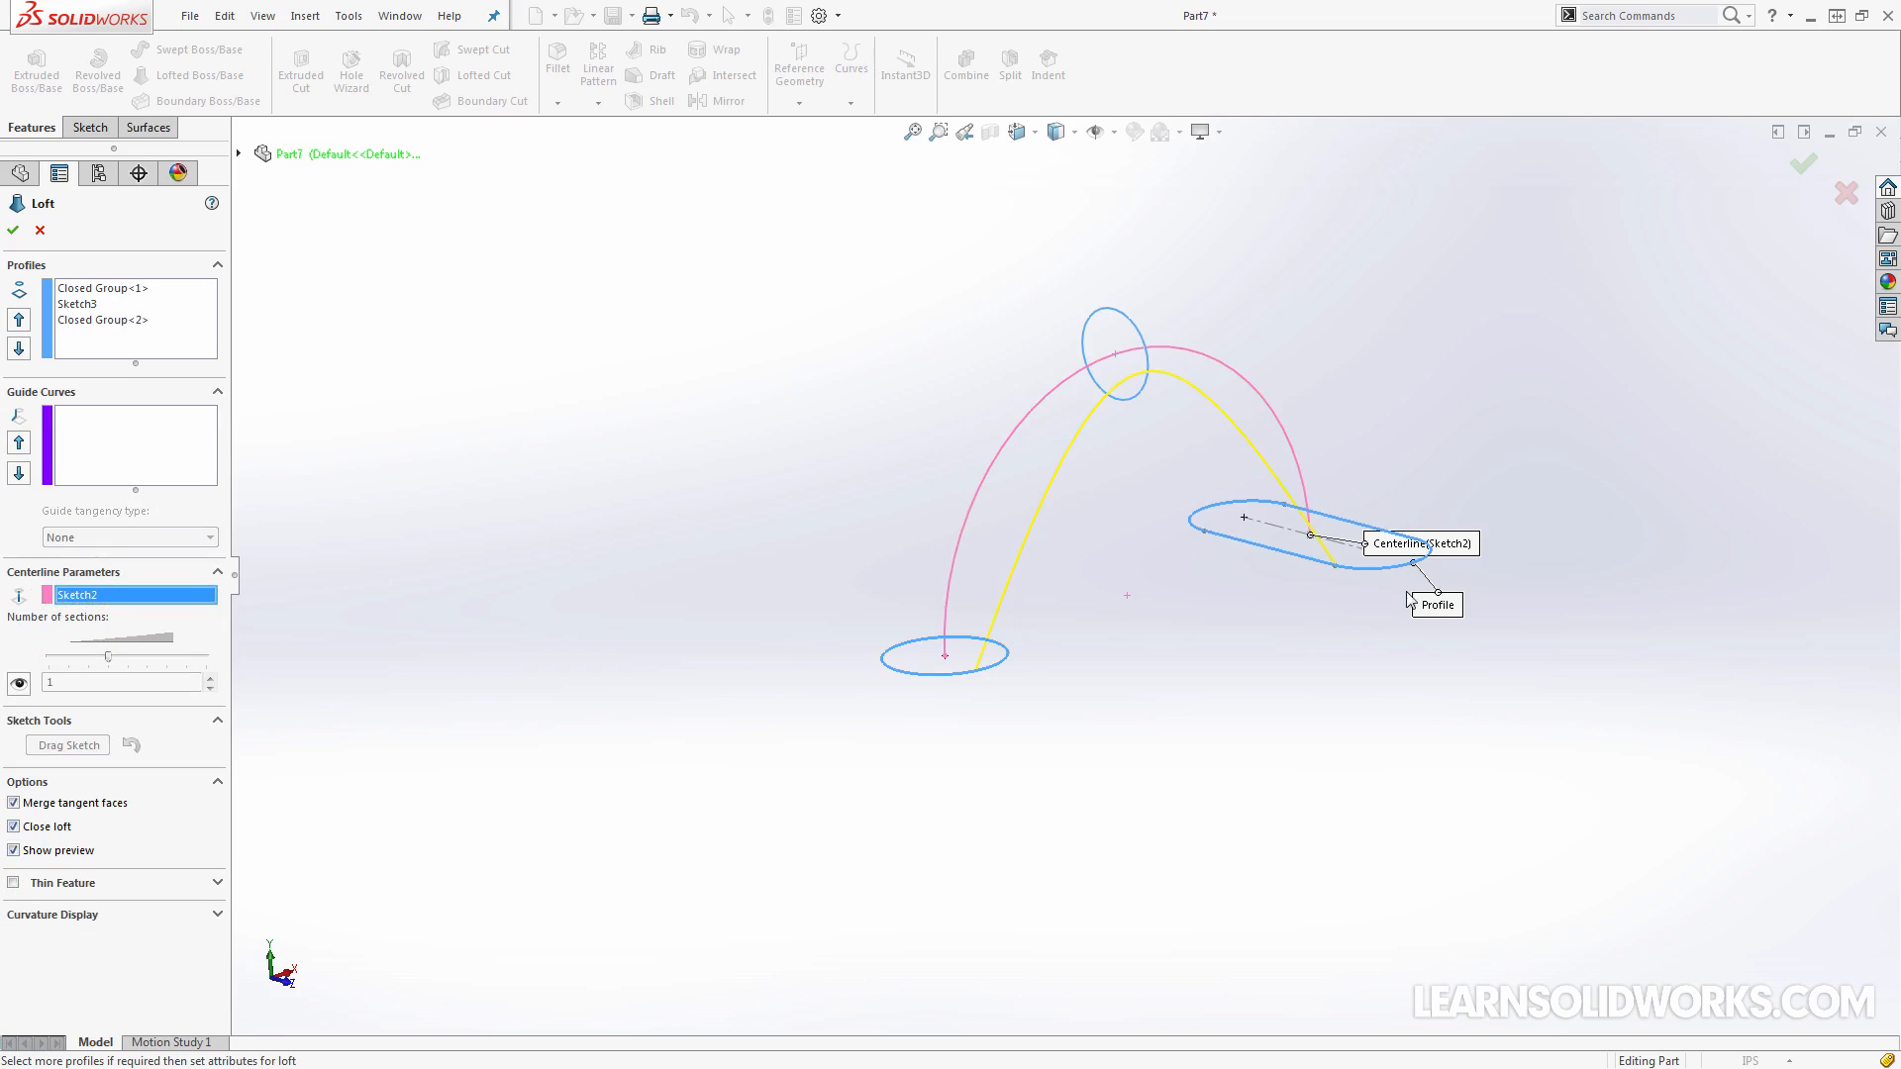
click(14, 827)
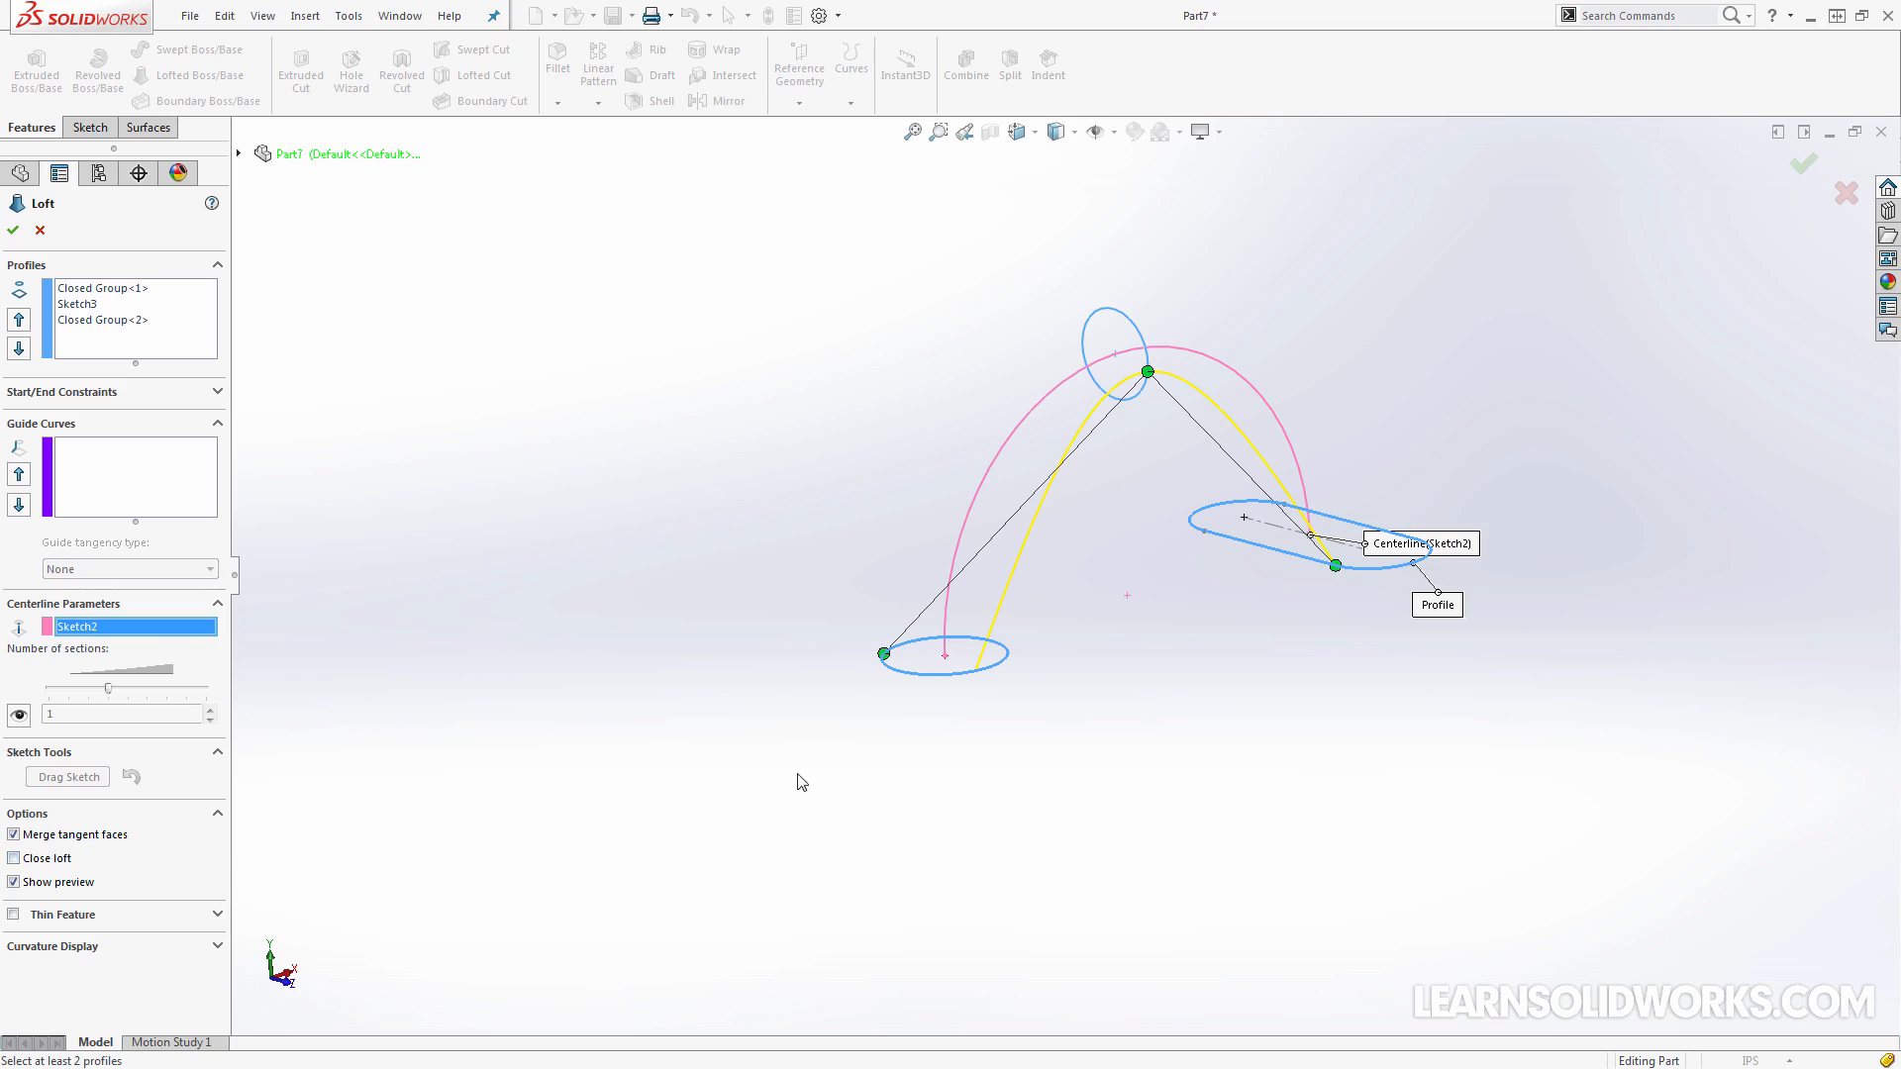
middle_drag(797, 773, 851, 718)
drag(884, 654, 986, 675)
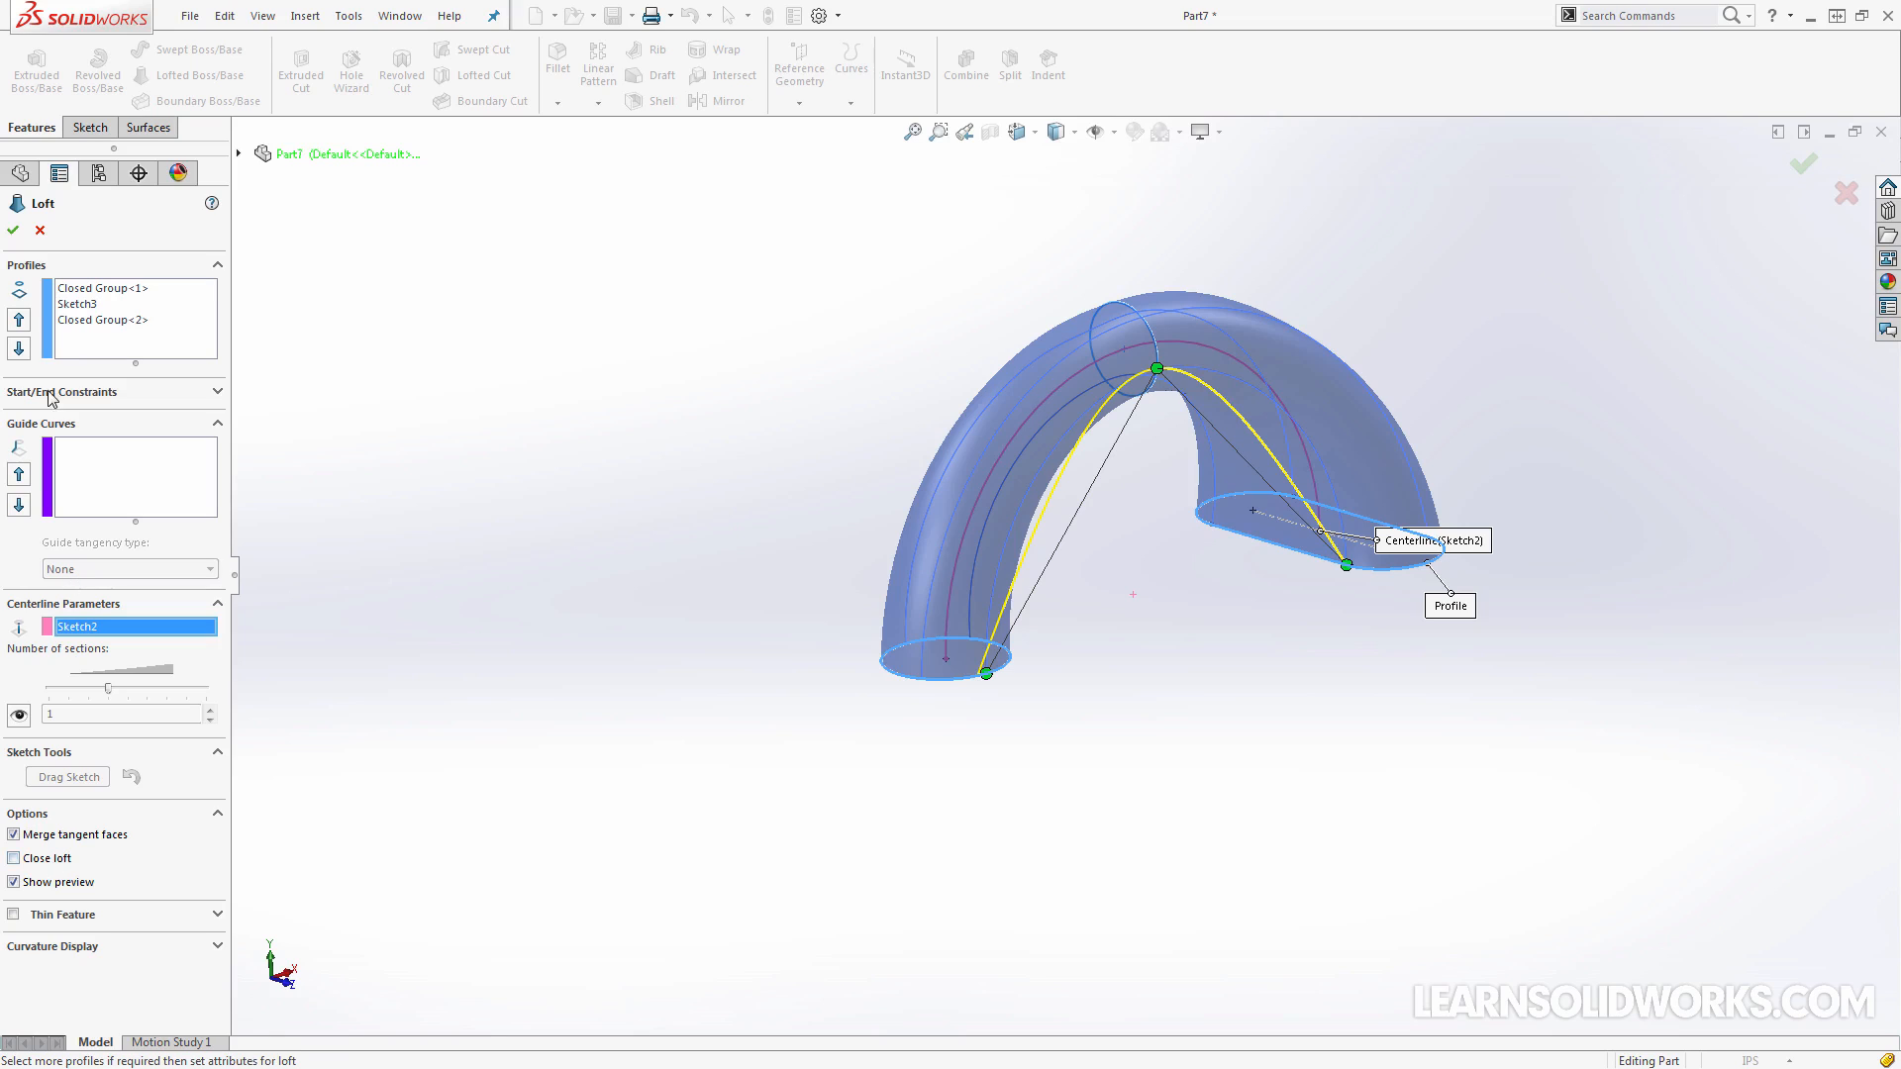
Review the base circle and slot profiles in the loft preview from several angles and accept the loft
click(99, 289)
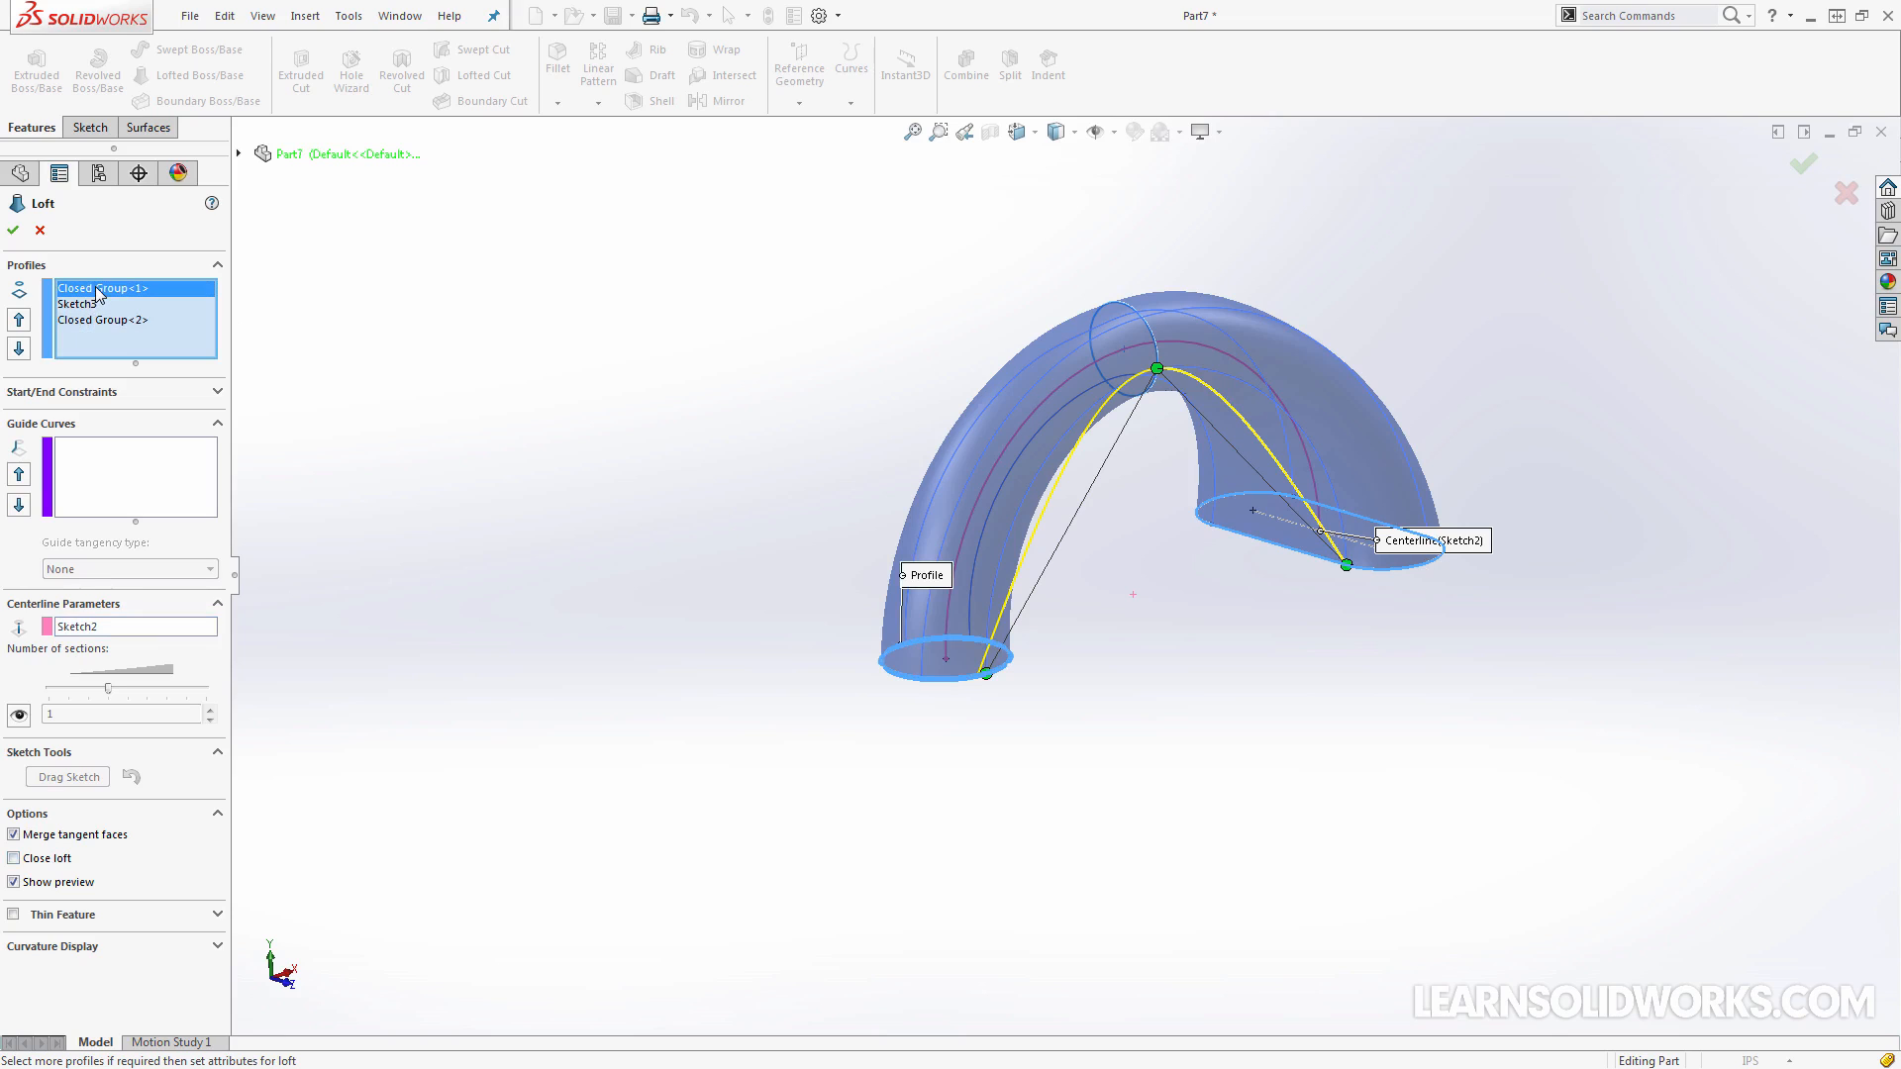
click(101, 323)
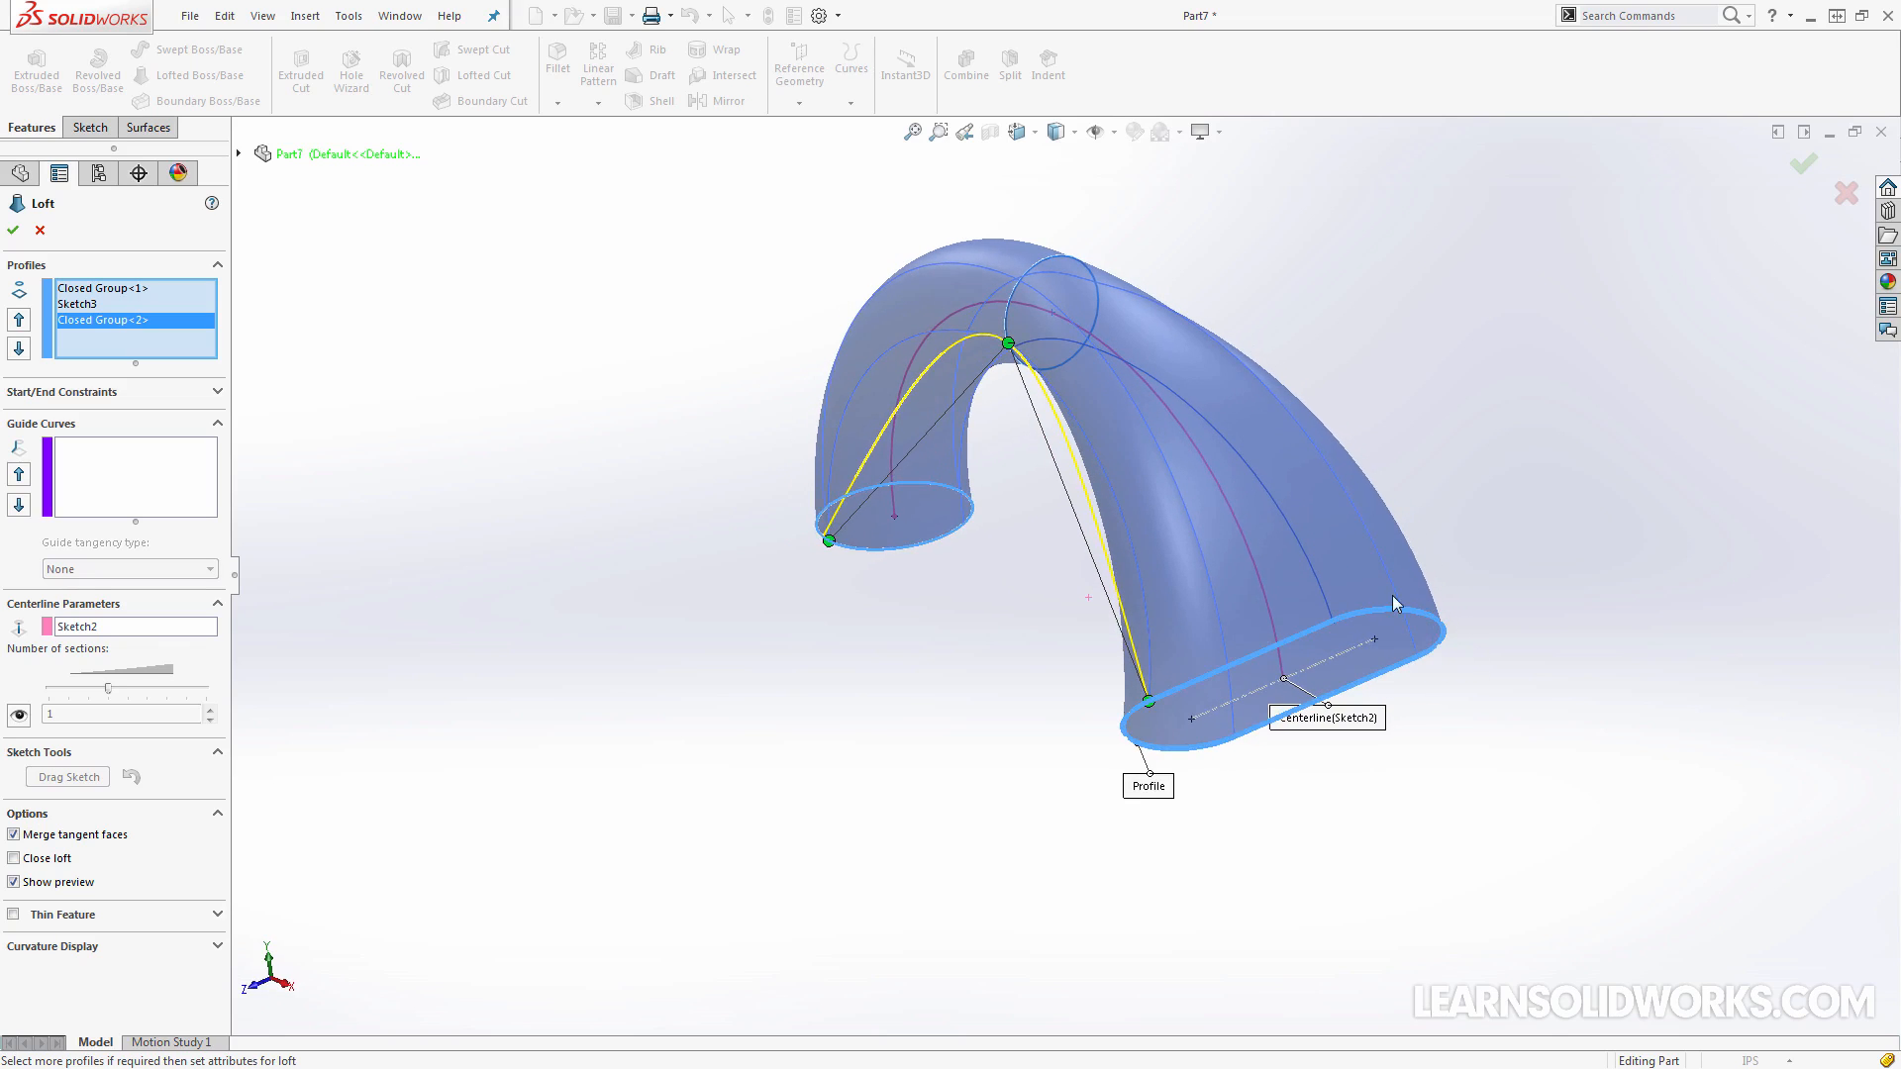
middle_drag(1363, 570, 1184, 550)
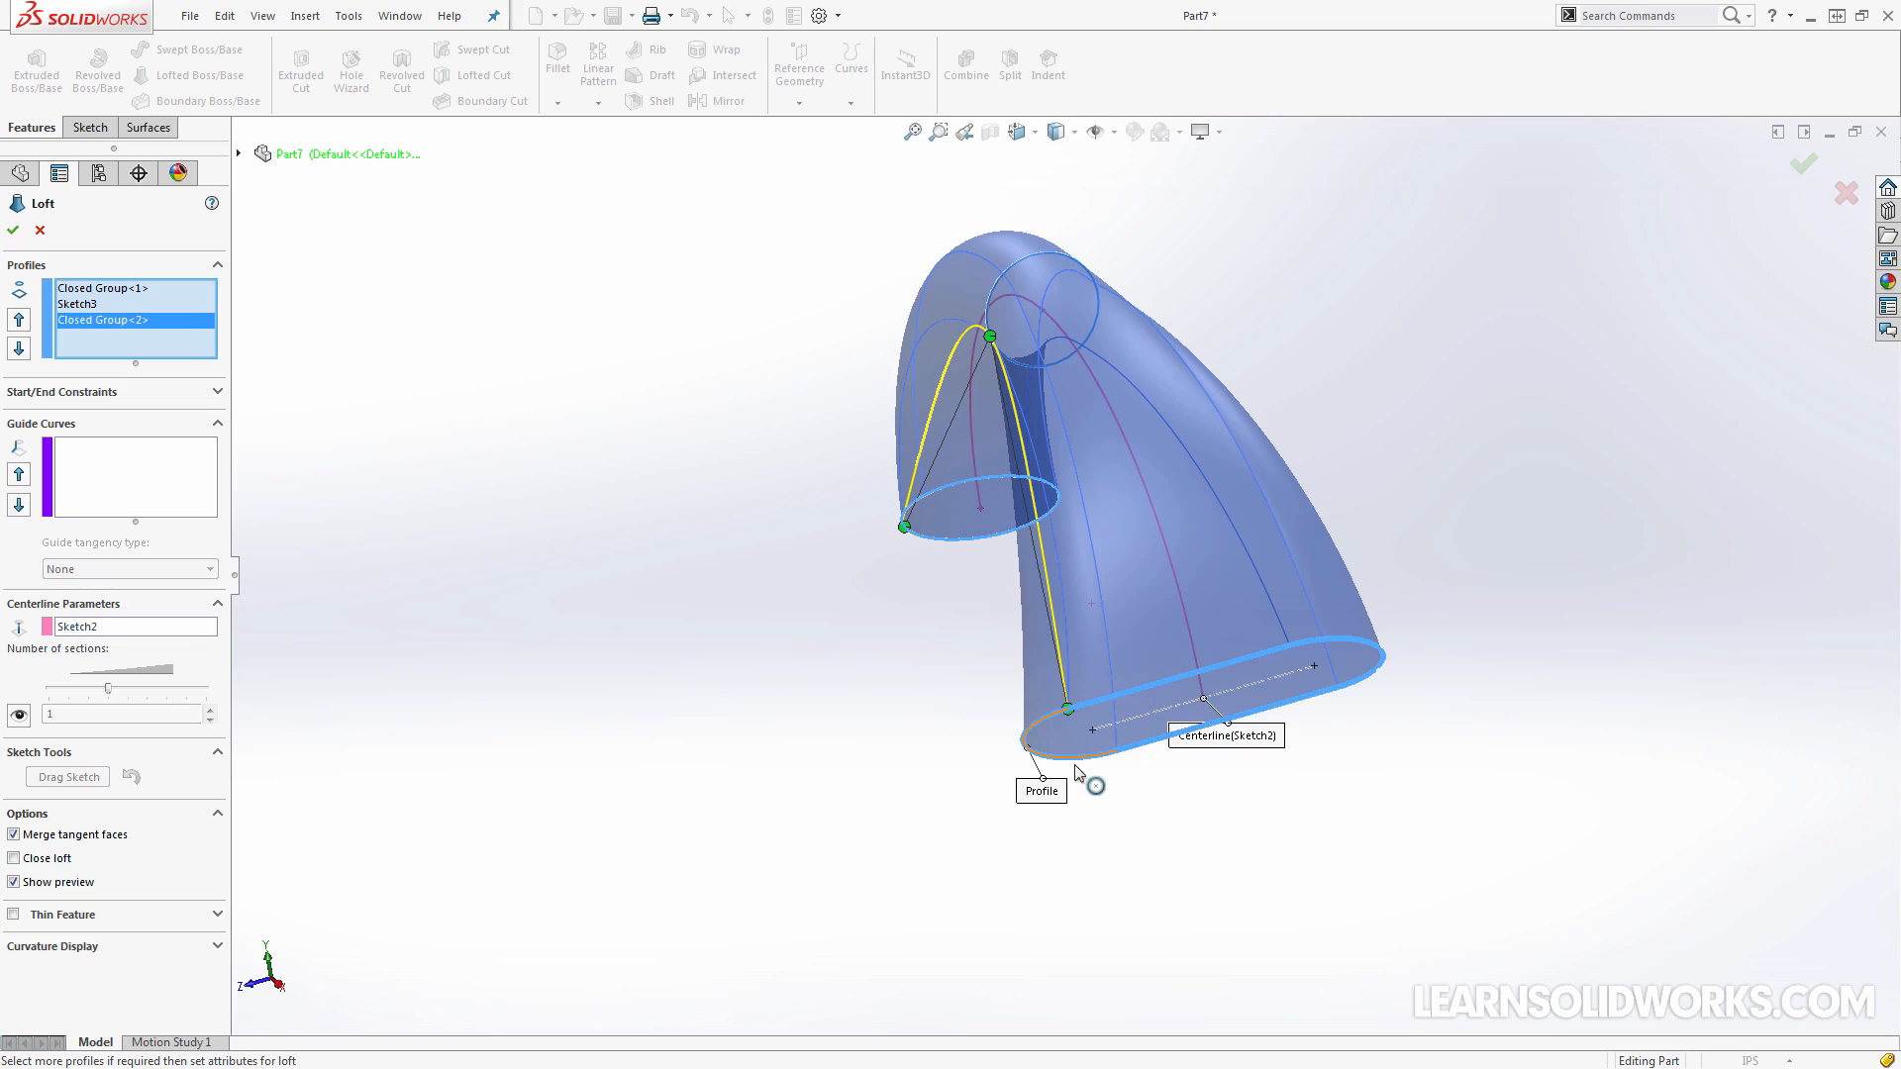
middle_drag(869, 789, 861, 850)
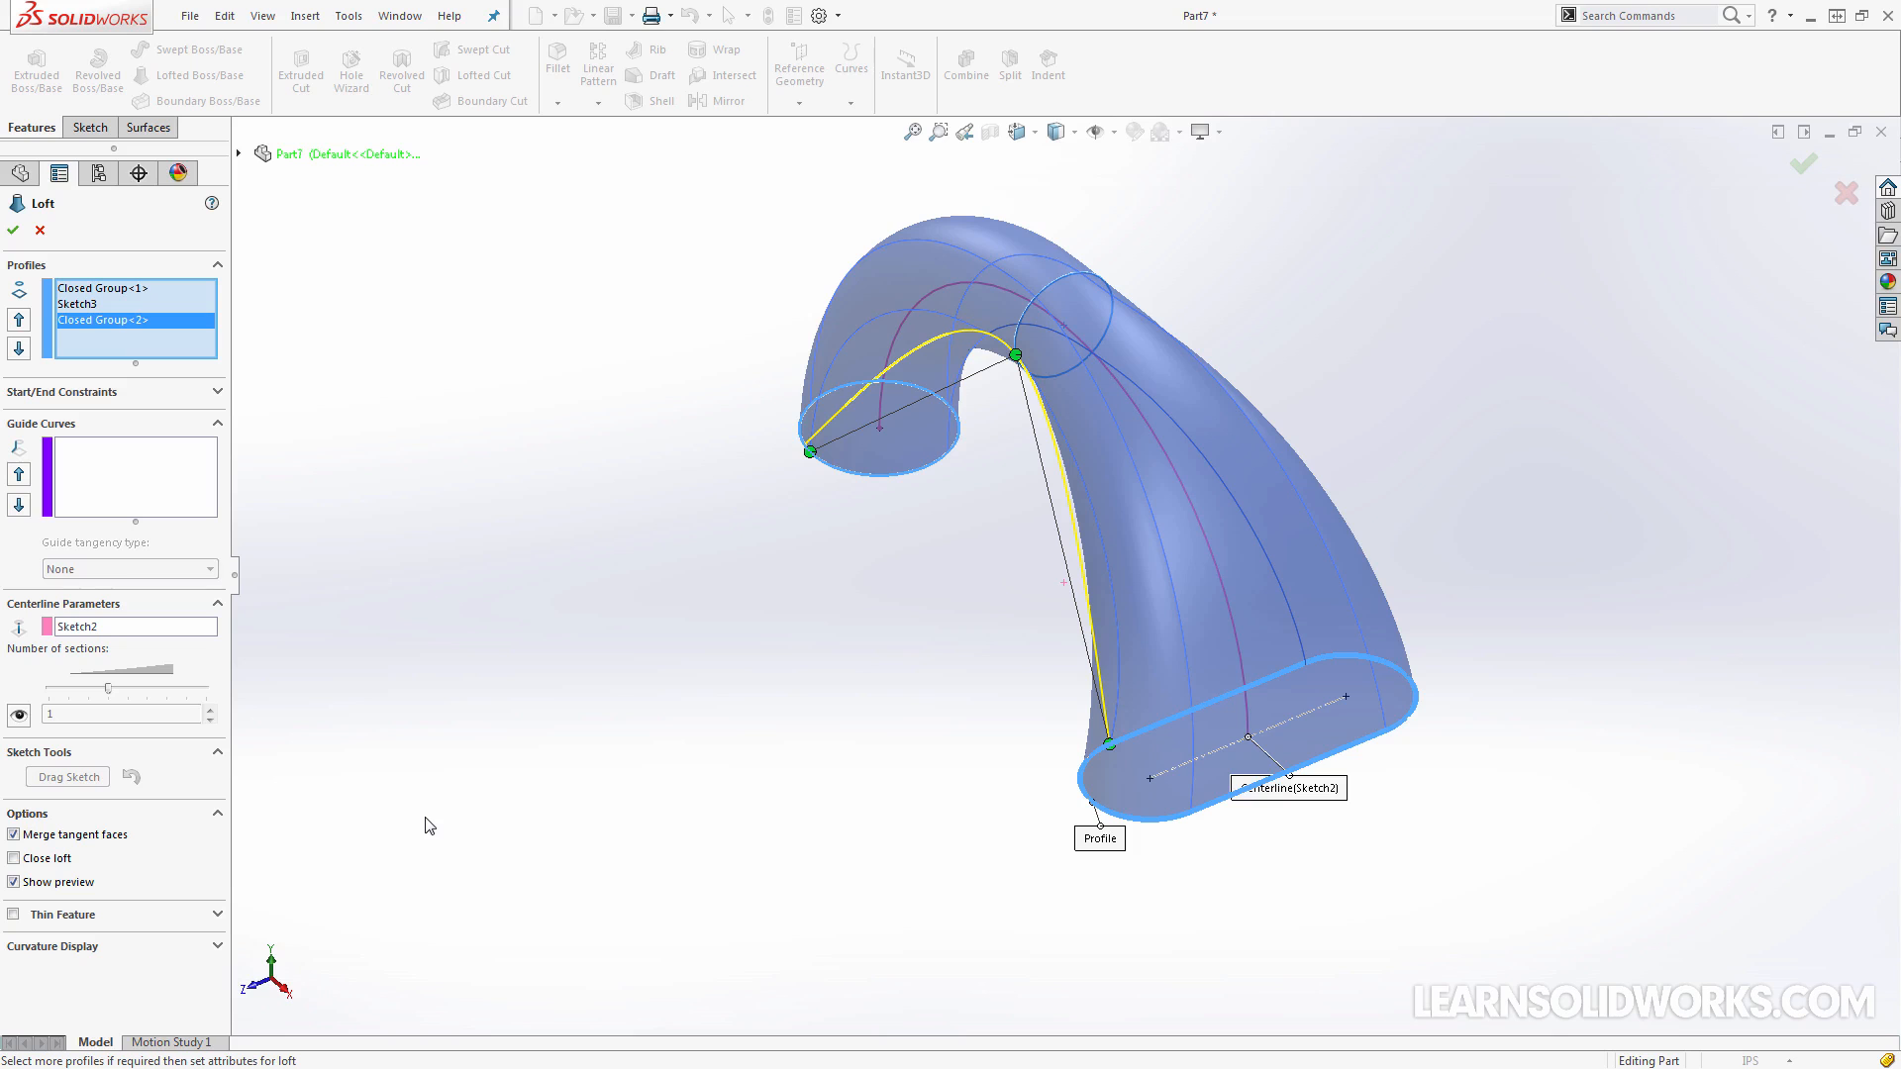
click(13, 231)
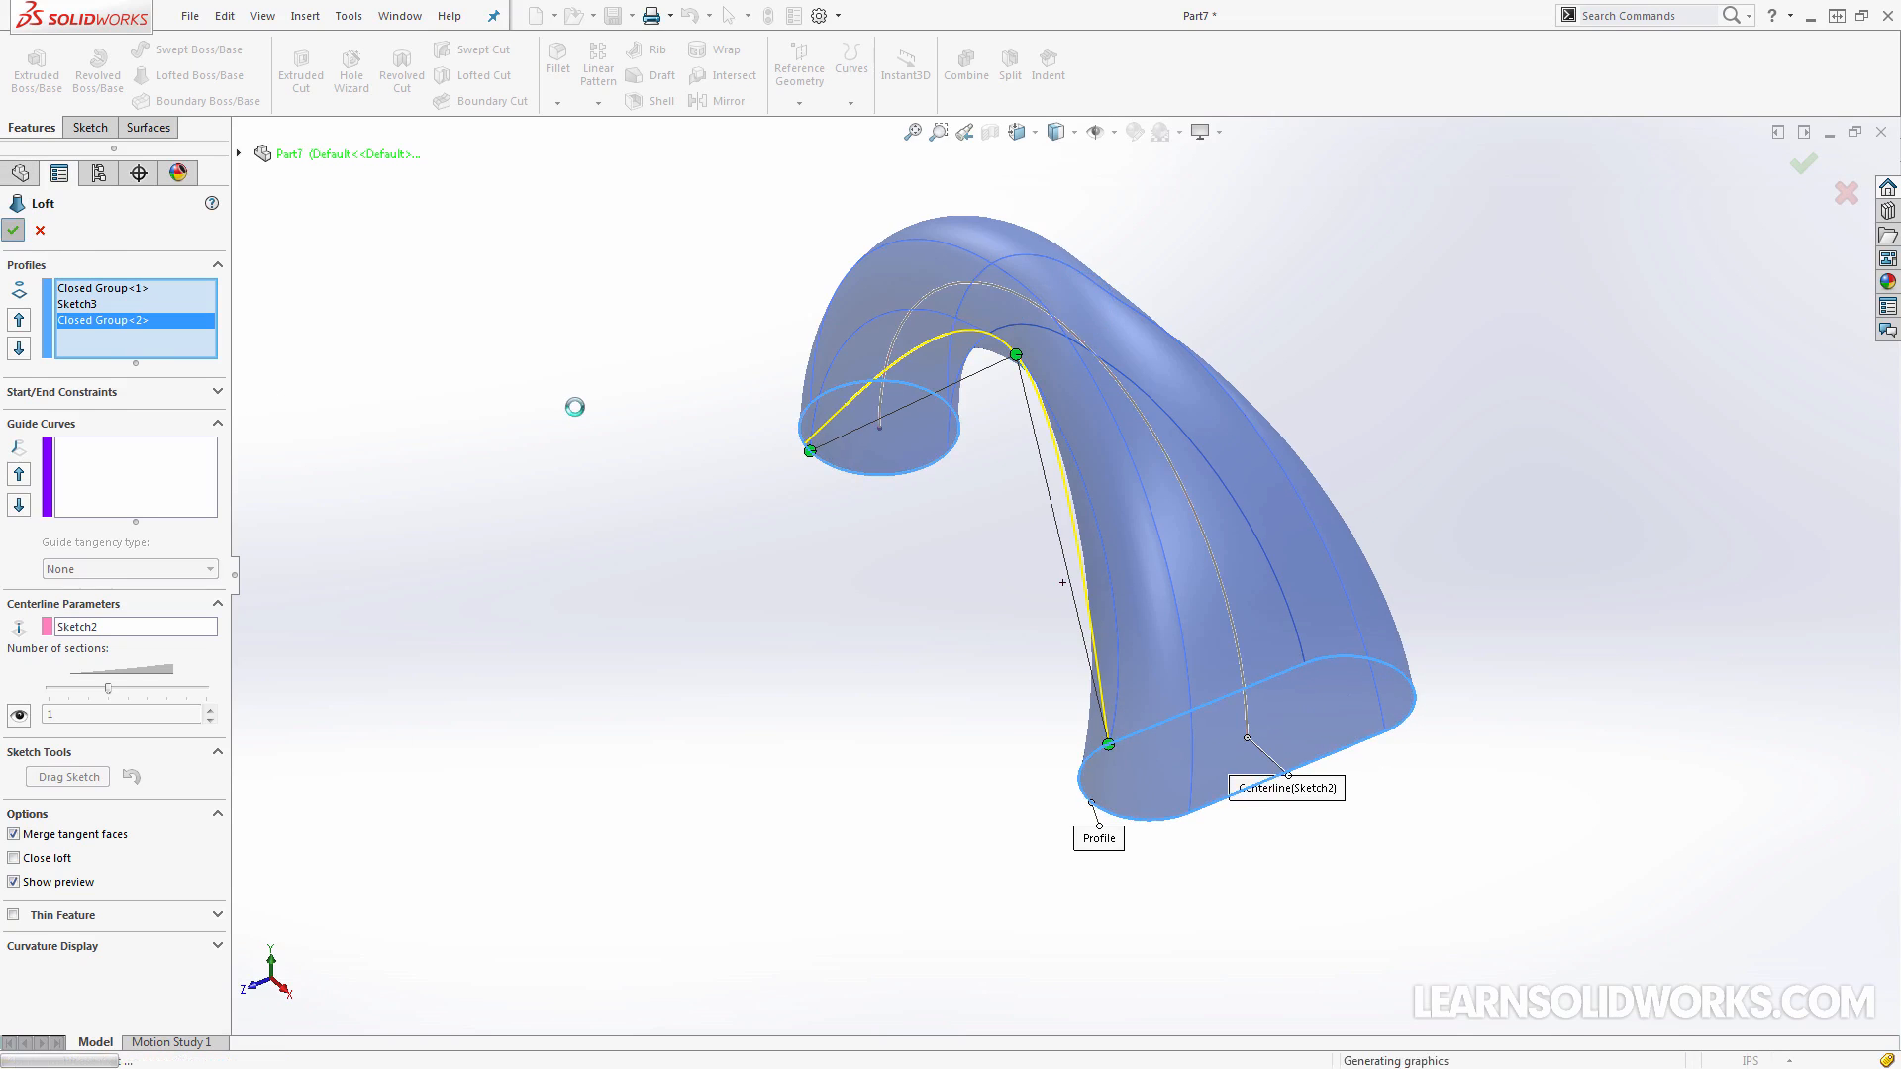
click(850, 819)
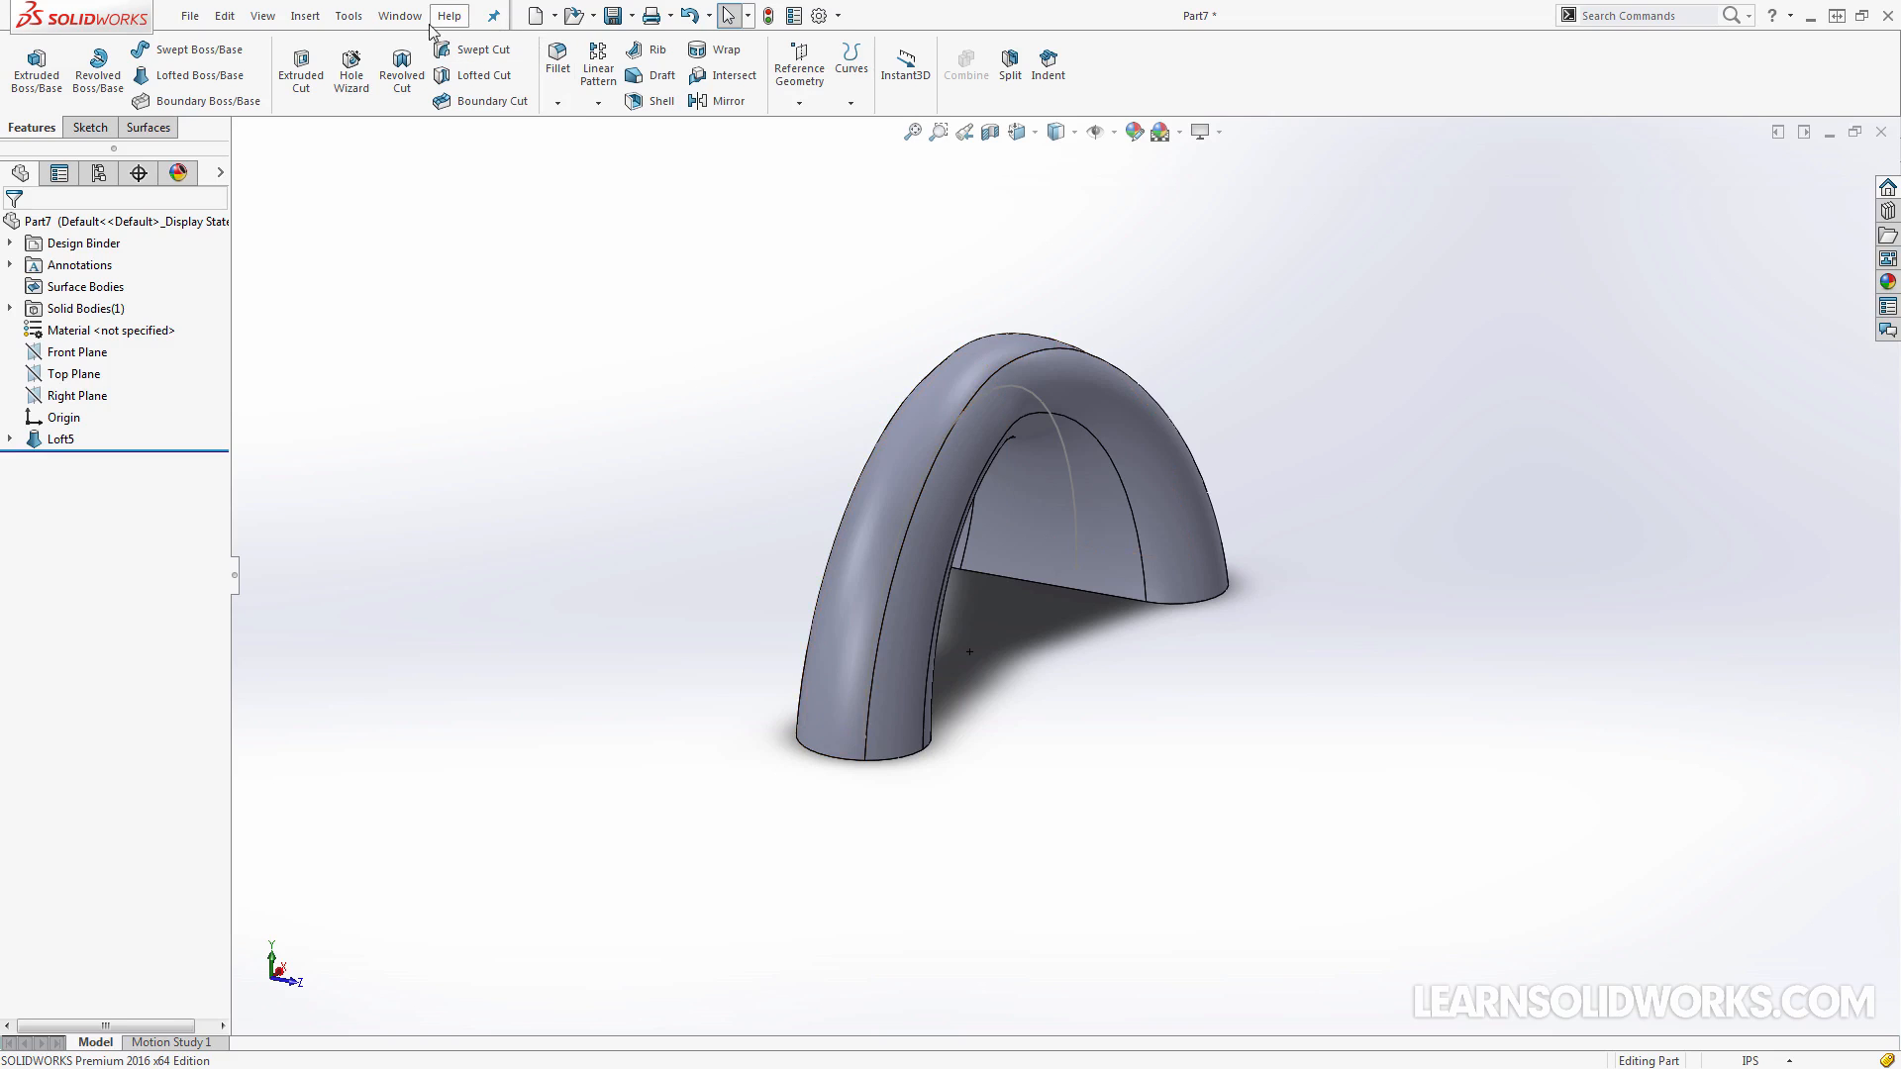
Switch to Part8 and set up a Lofted Boss/Base between its two notched, round-ended profiles
click(400, 16)
click(485, 279)
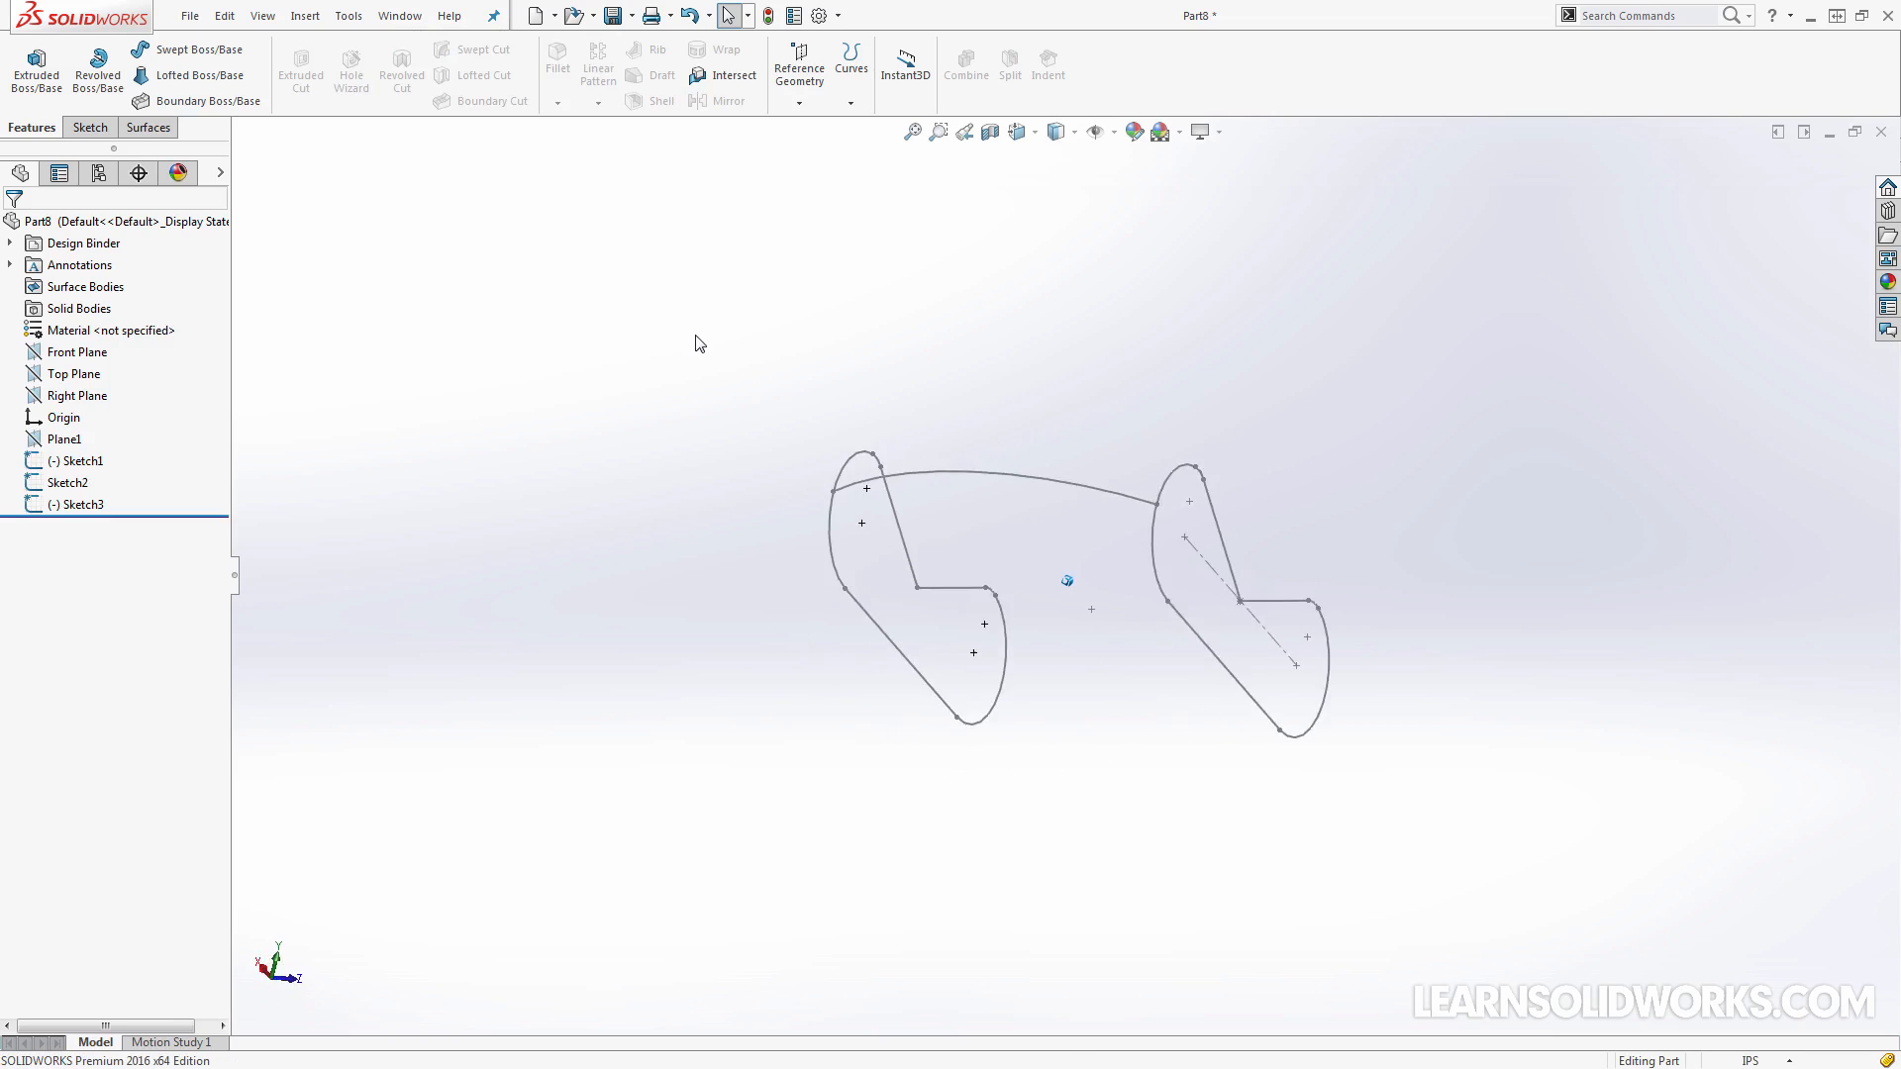
click(213, 75)
click(846, 545)
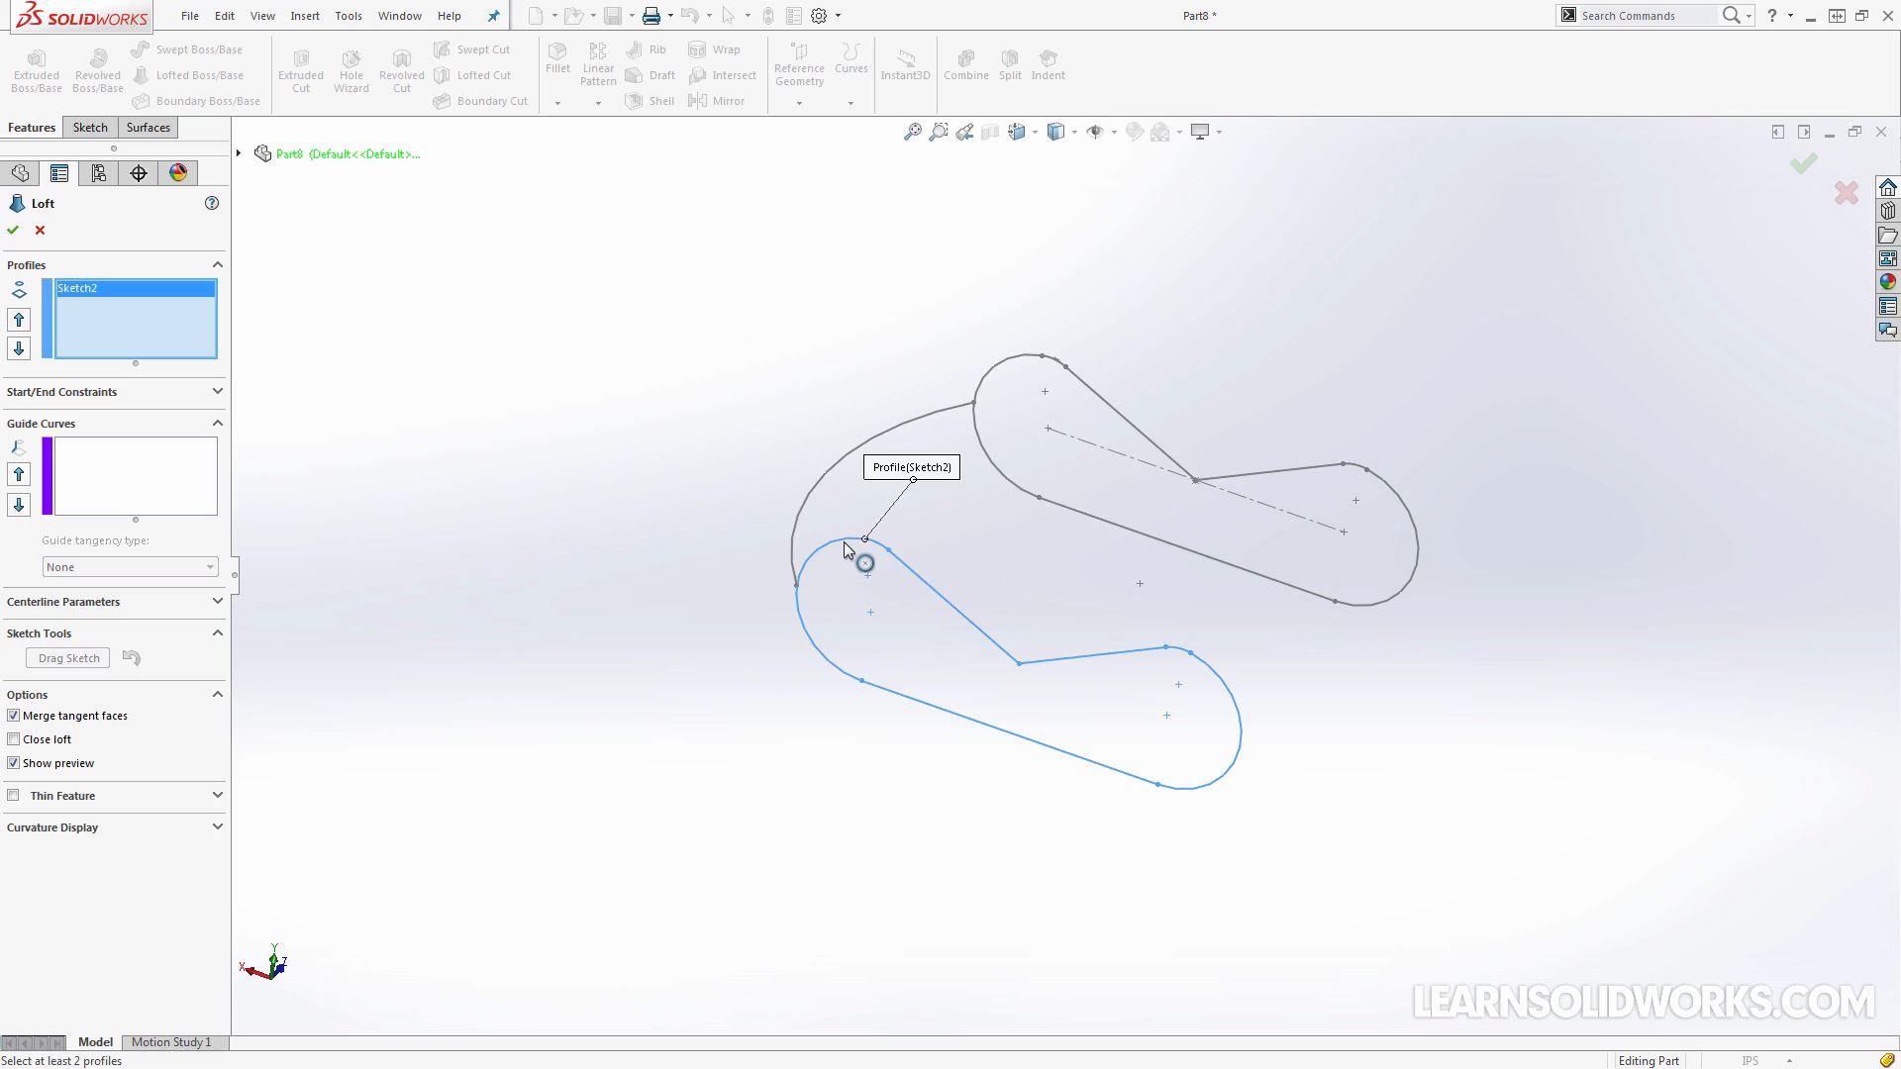
click(1022, 356)
drag(1043, 355, 1004, 352)
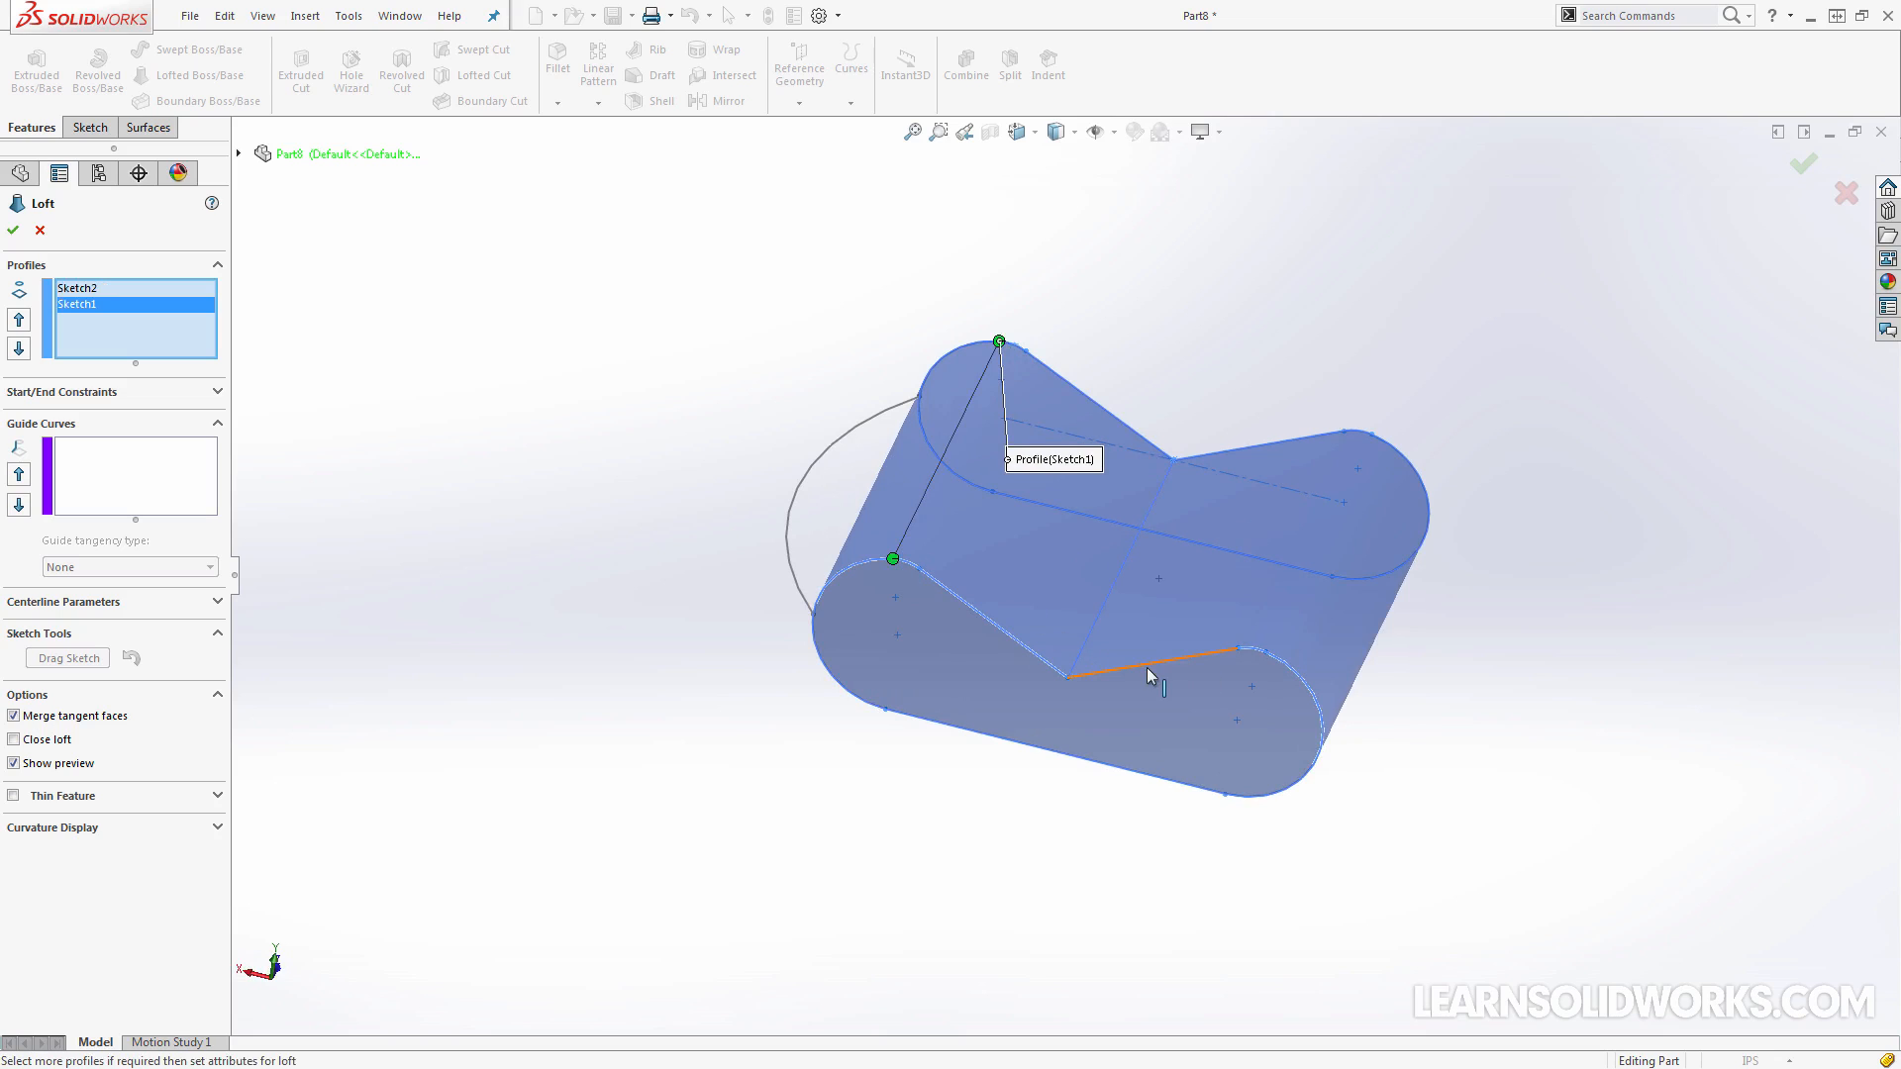
Try the Direction Vector start constraint on the loft and set it back to None
click(217, 392)
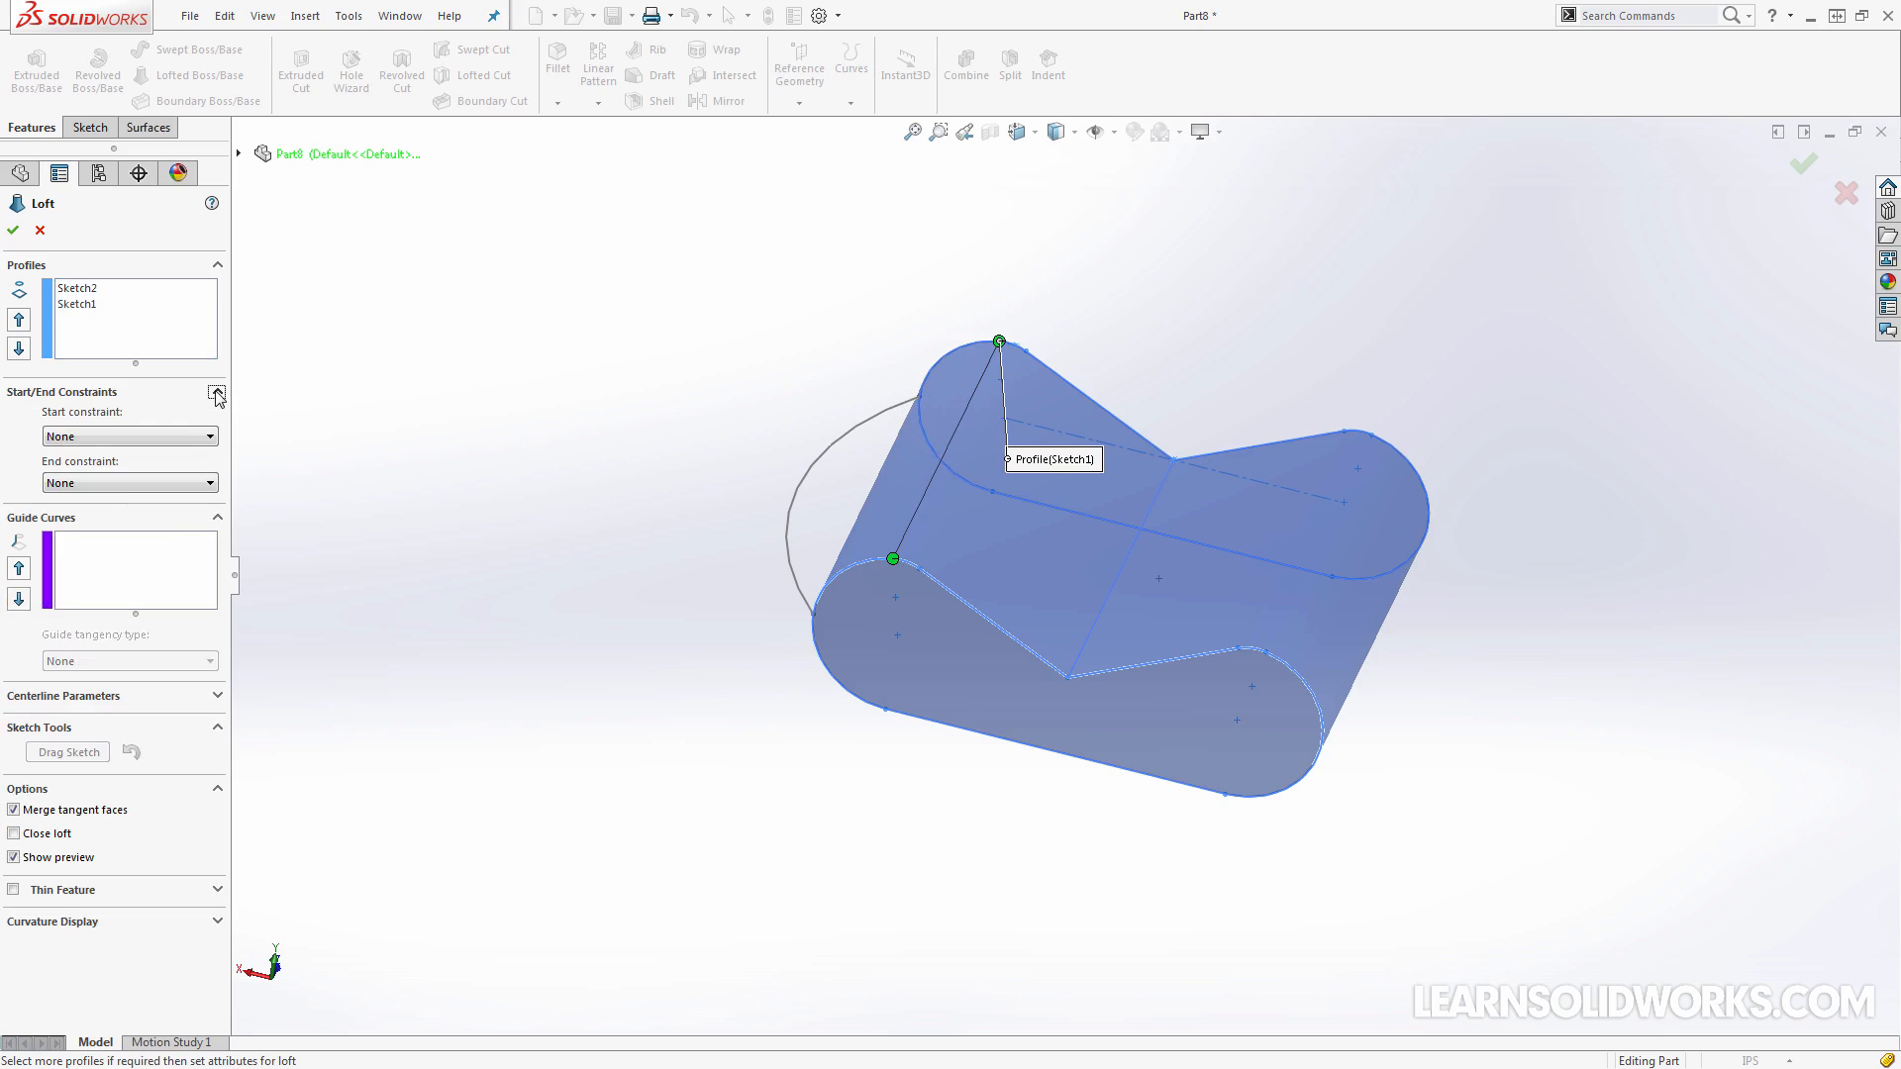
click(177, 437)
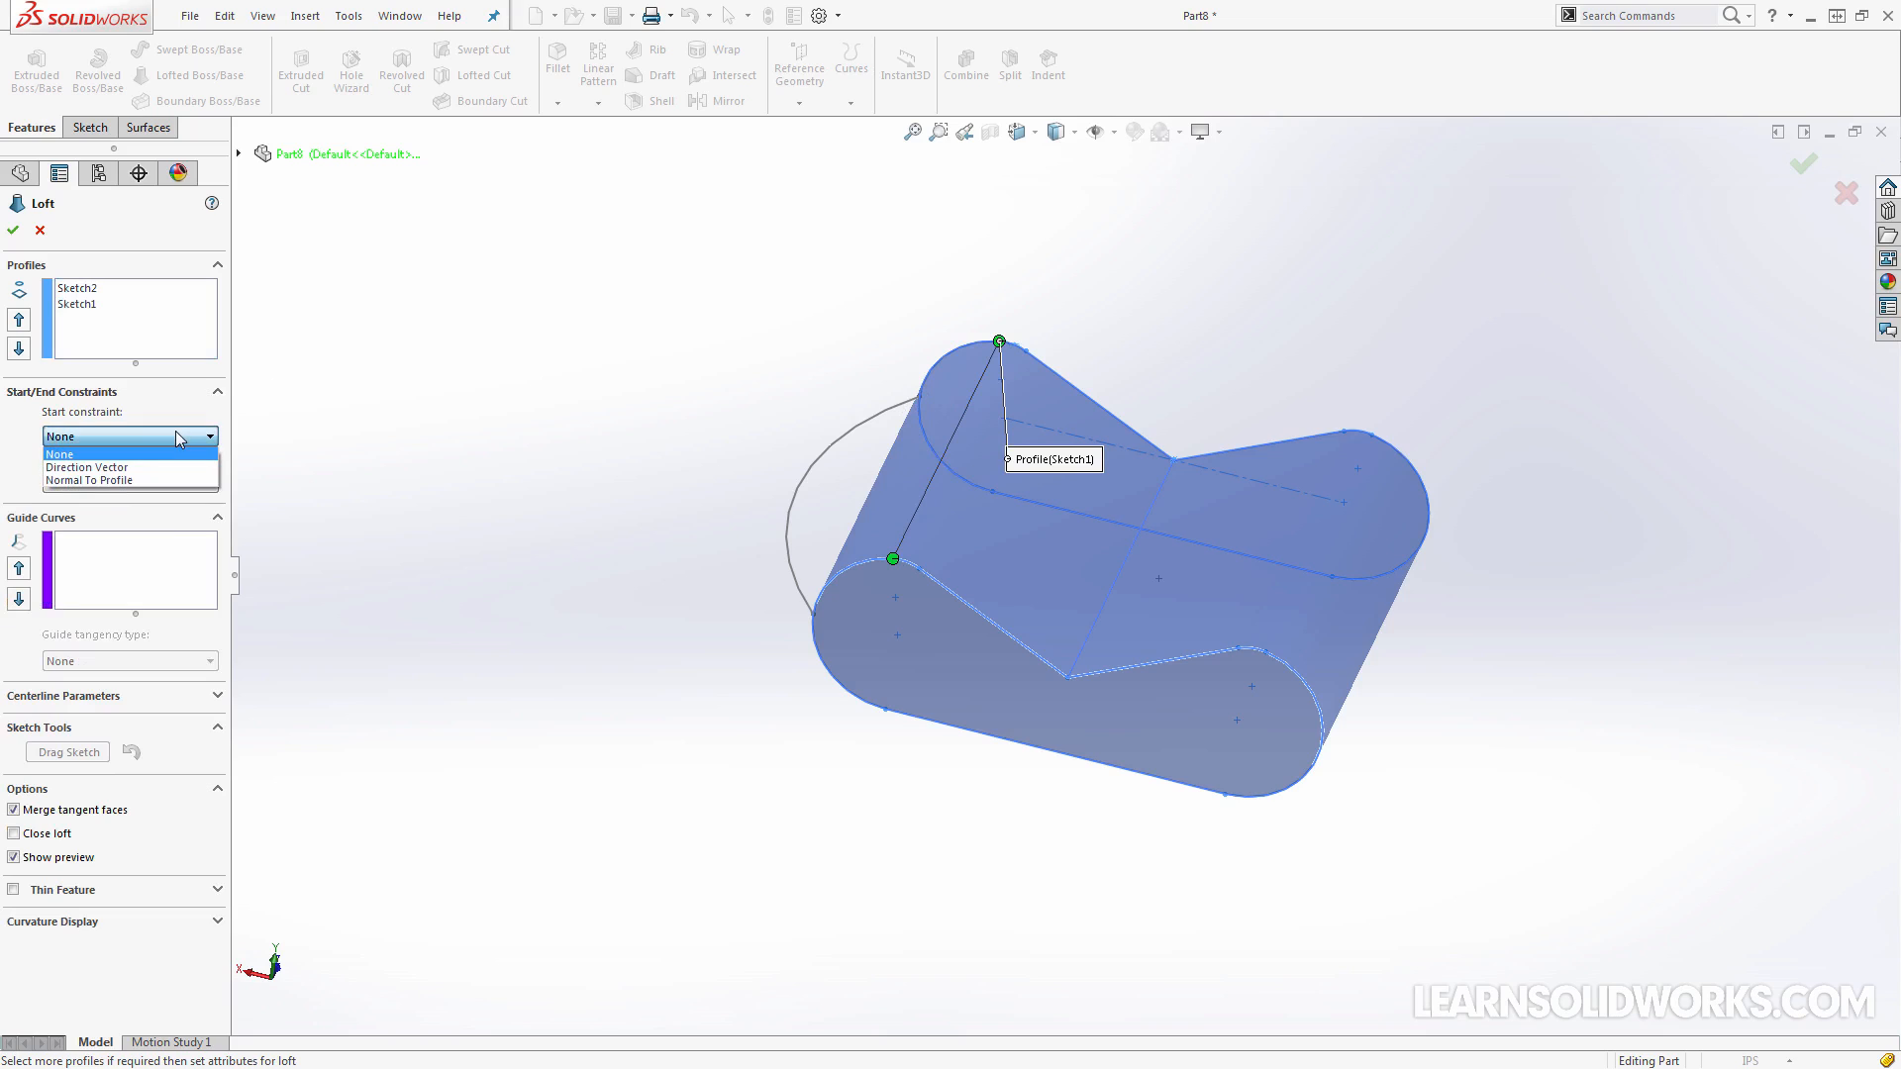
click(124, 467)
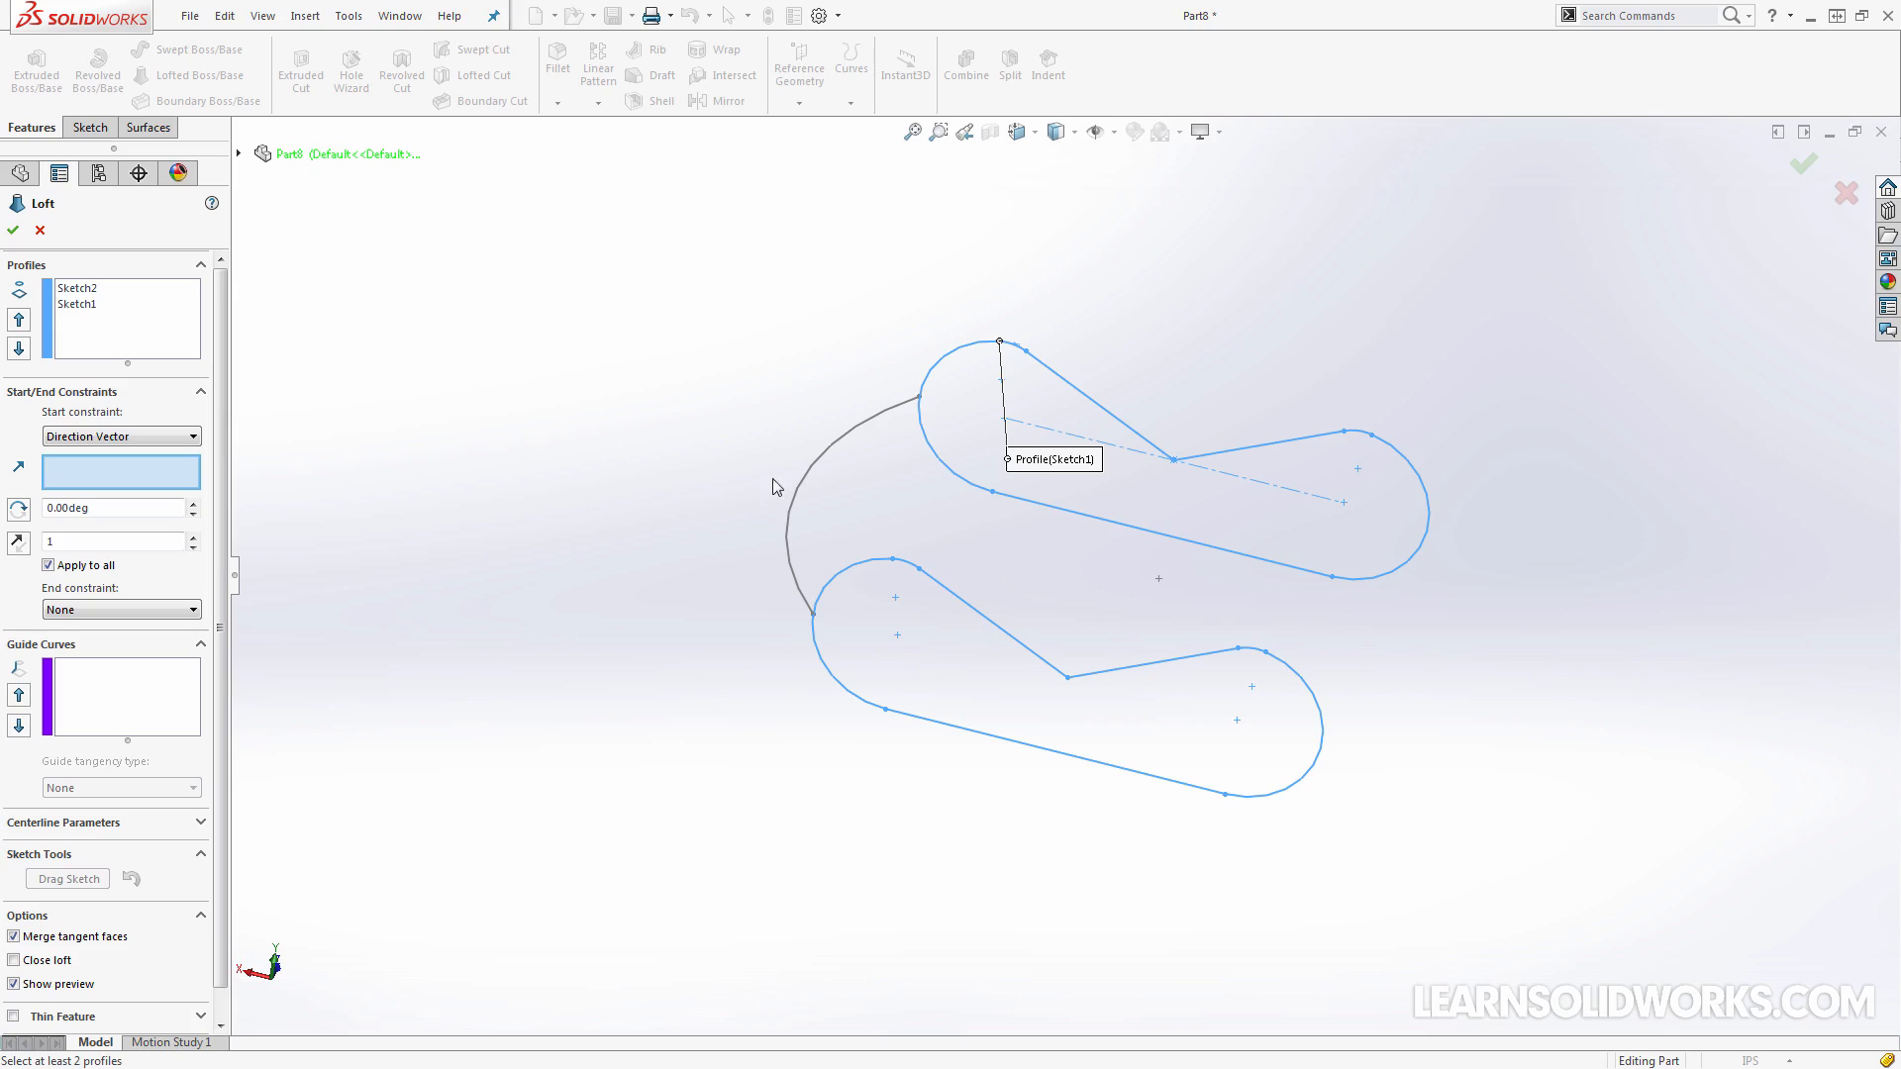
click(141, 436)
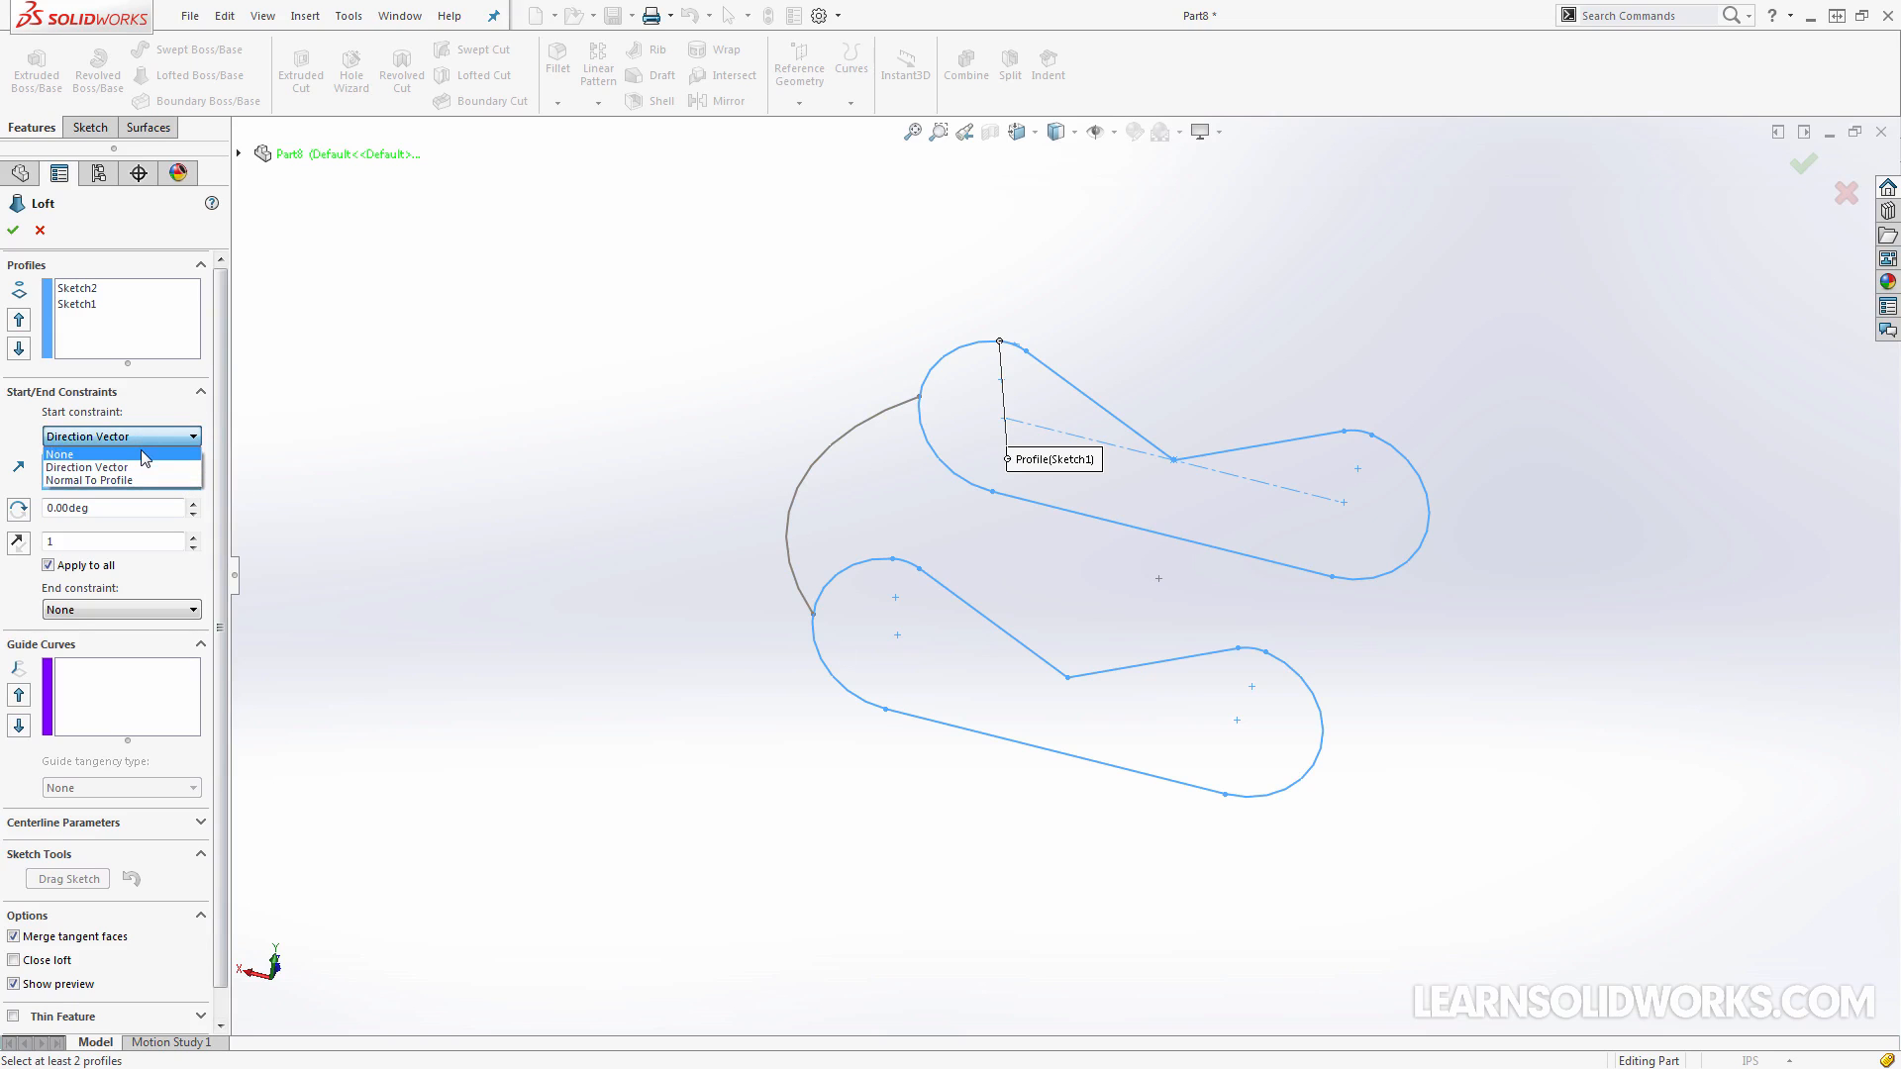
click(141, 453)
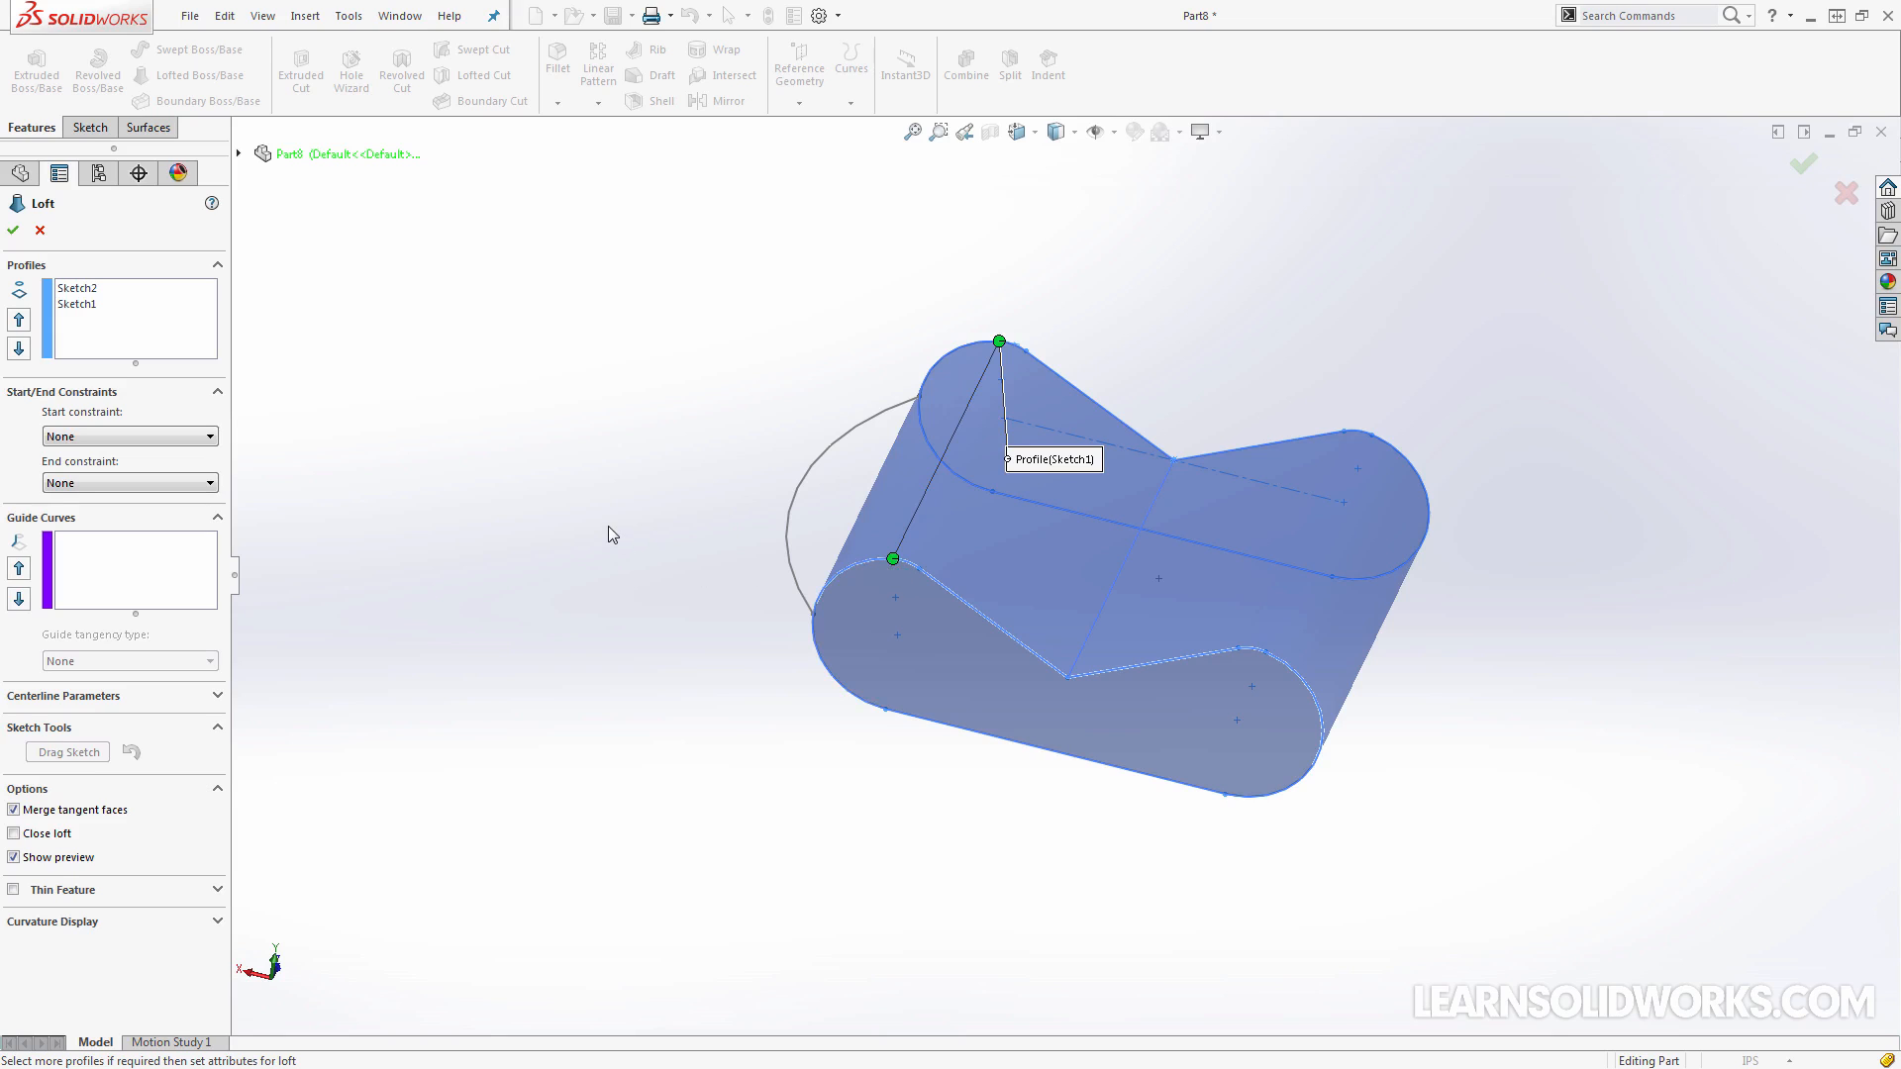
Add the arc joining the rounded ends of the two profiles as the loft's guide curve
click(166, 579)
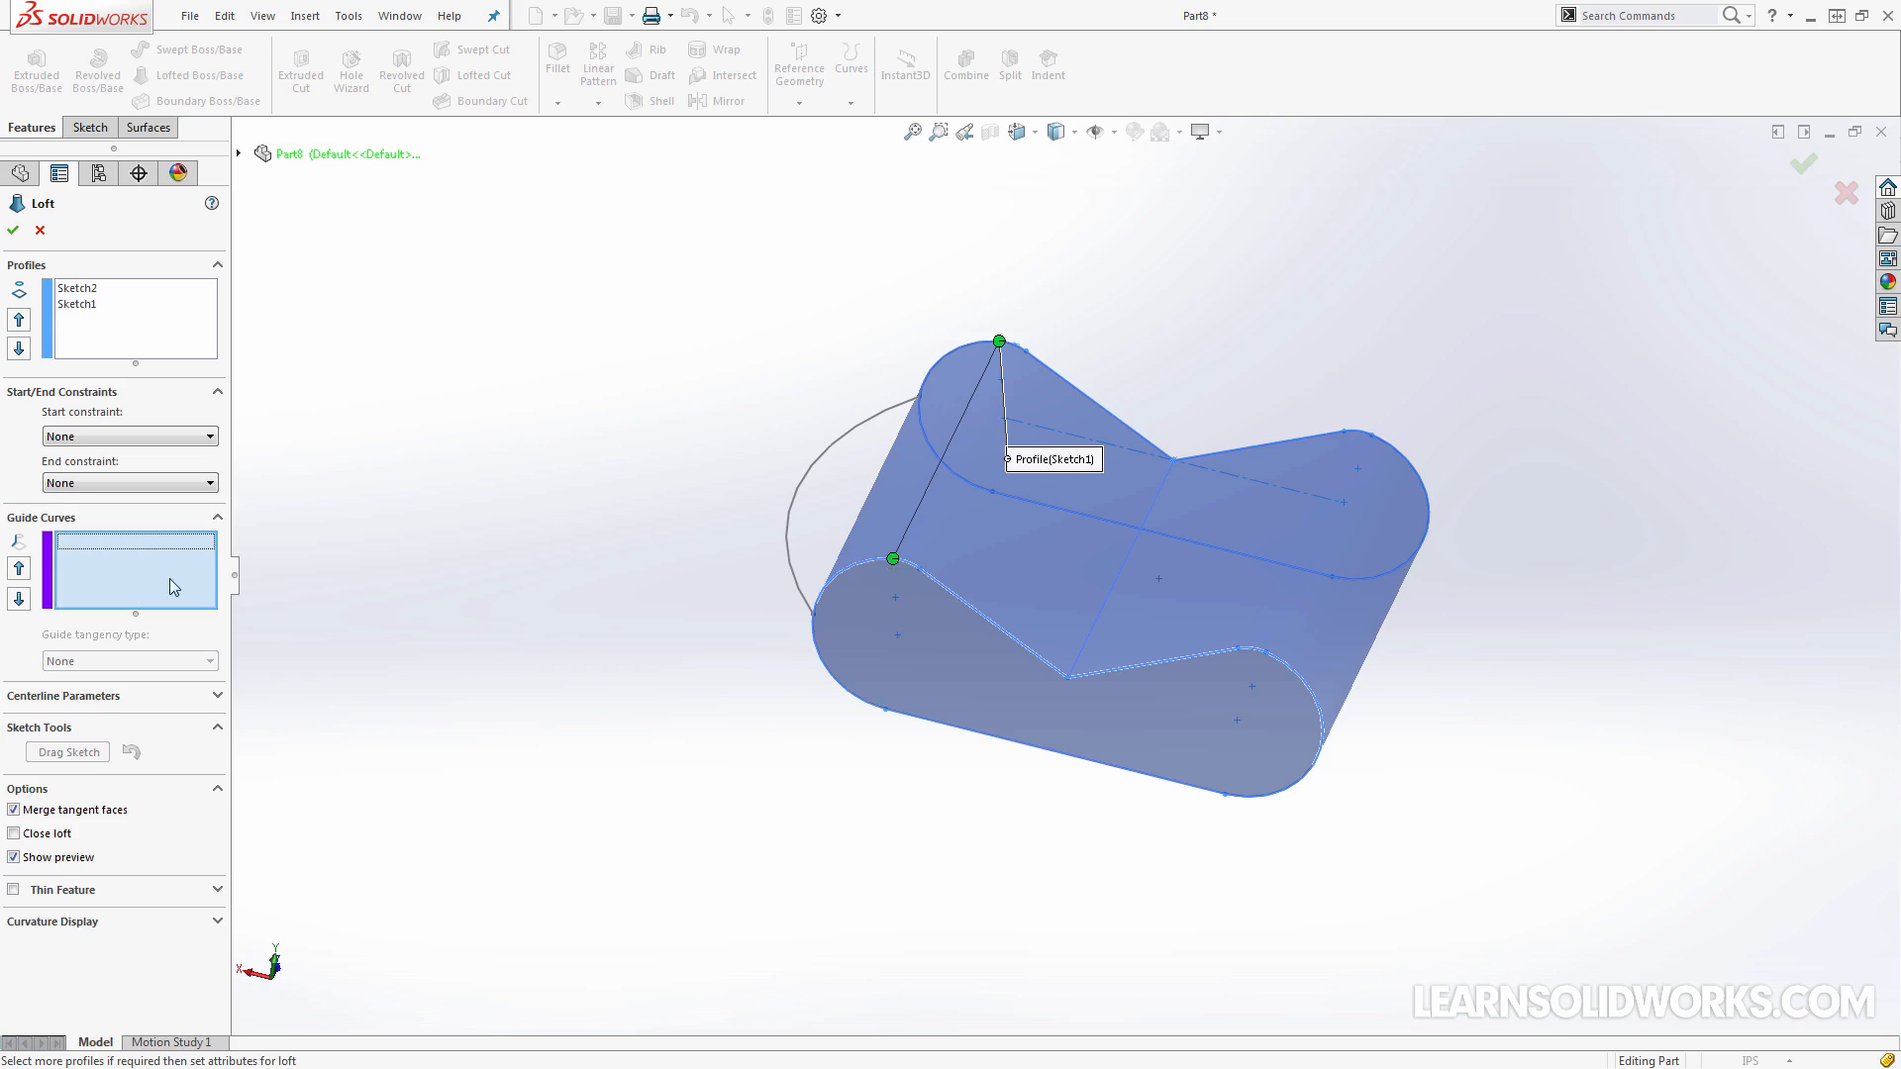
click(799, 581)
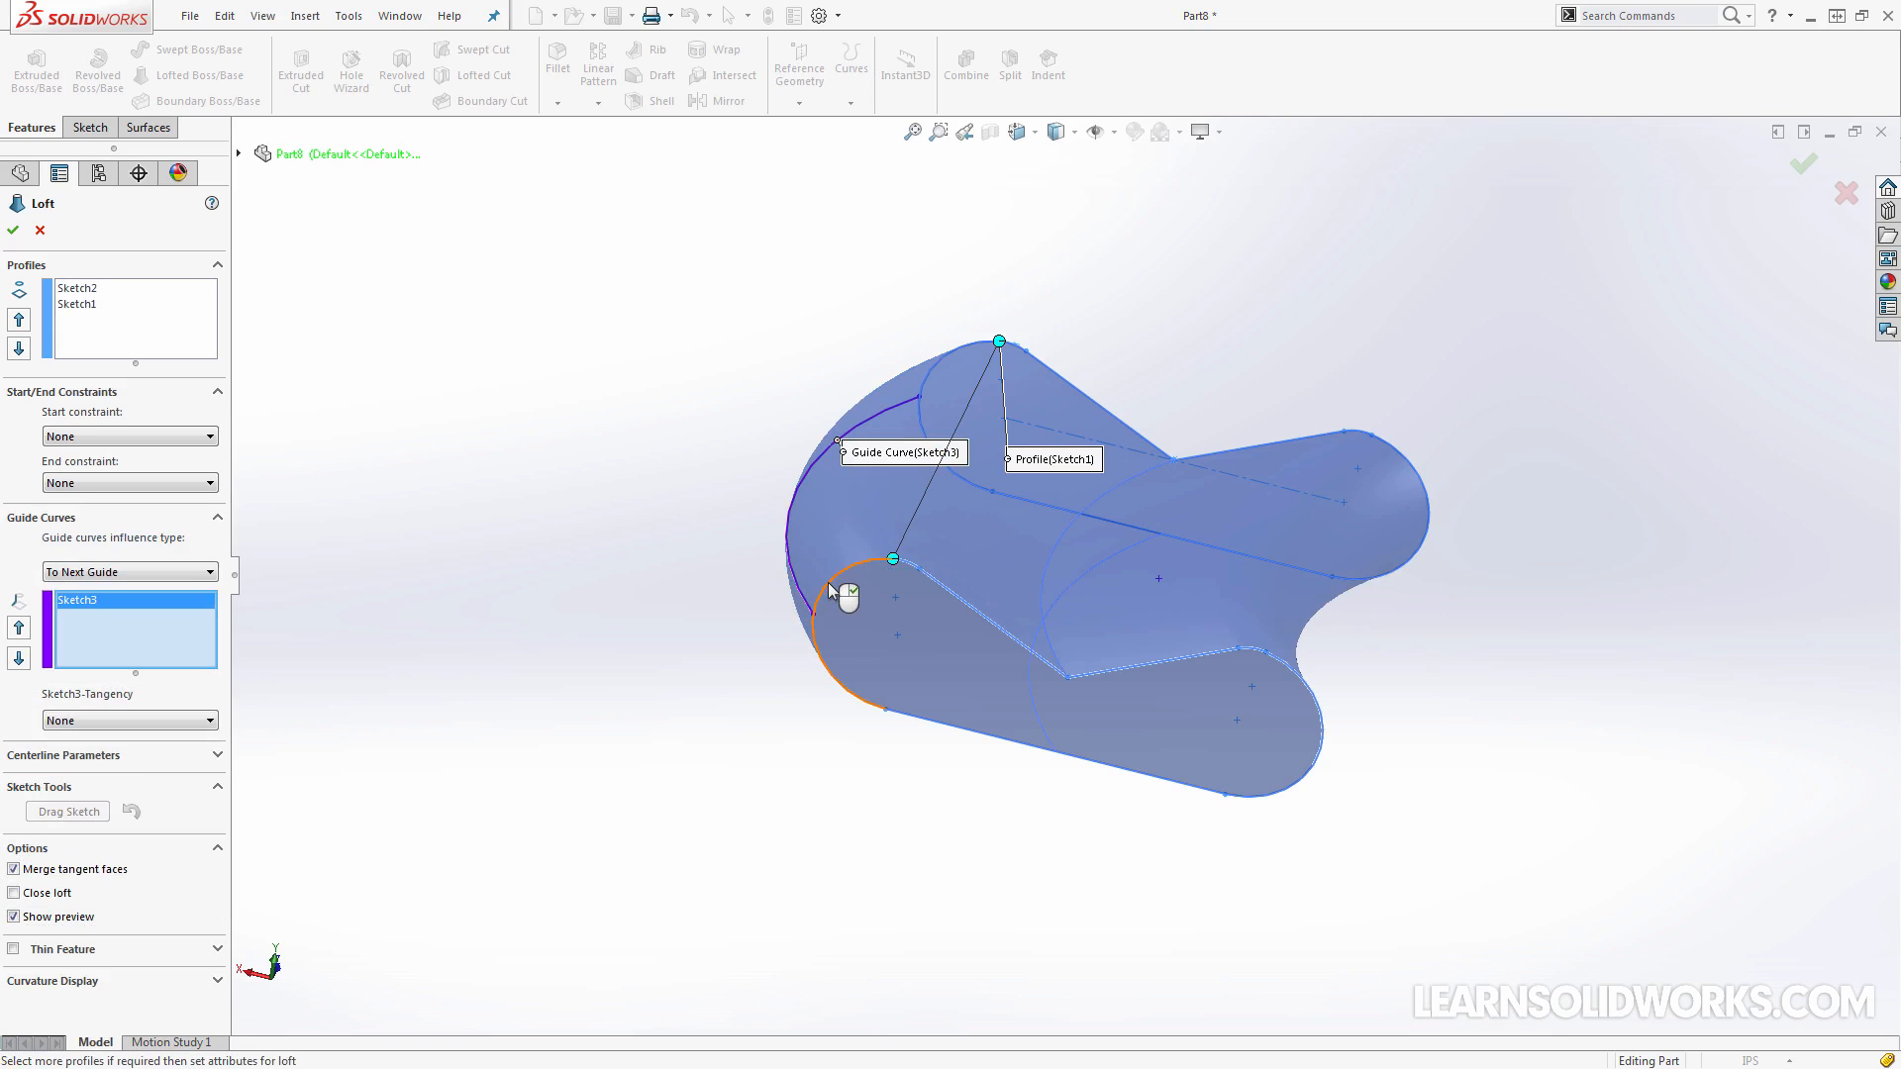
middle_drag(695, 535, 699, 598)
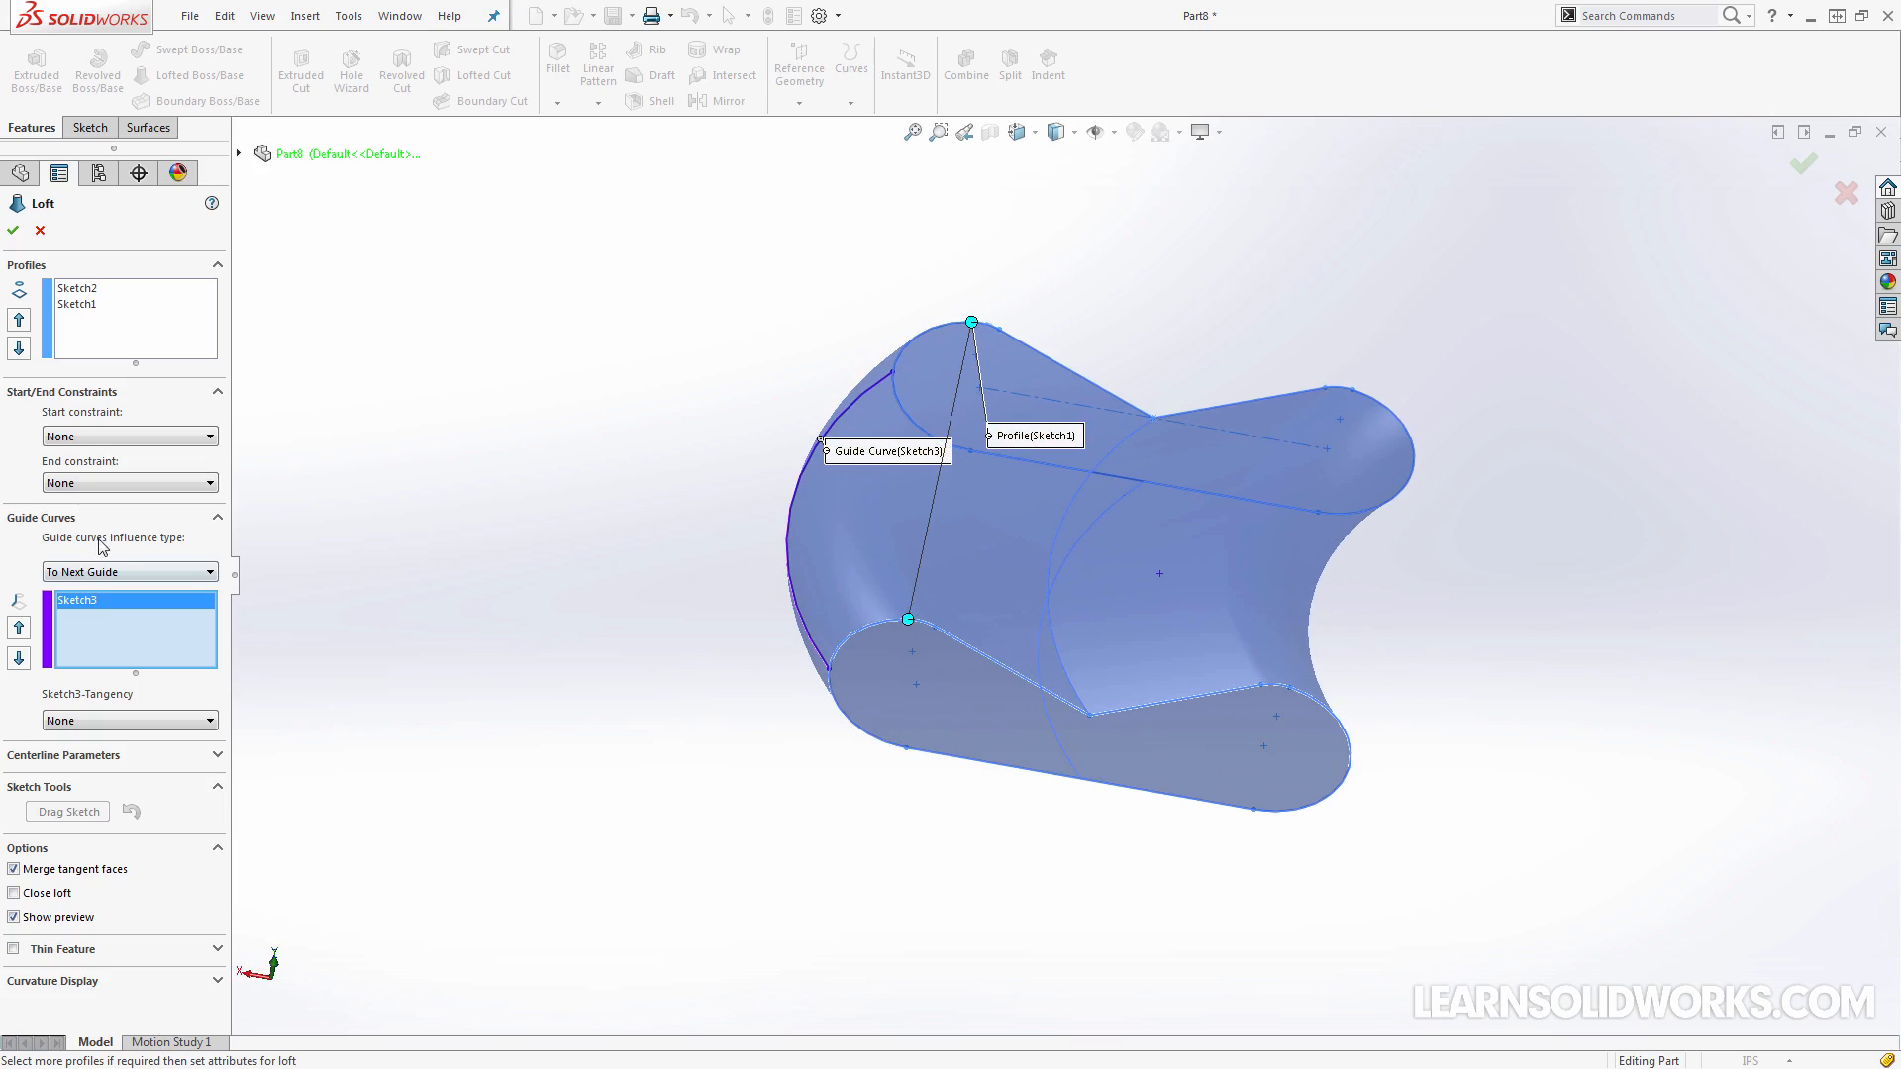
Try the To Next Sharp guide curve influence type and inspect the preview from above and at an angle
key(ctrl+5)
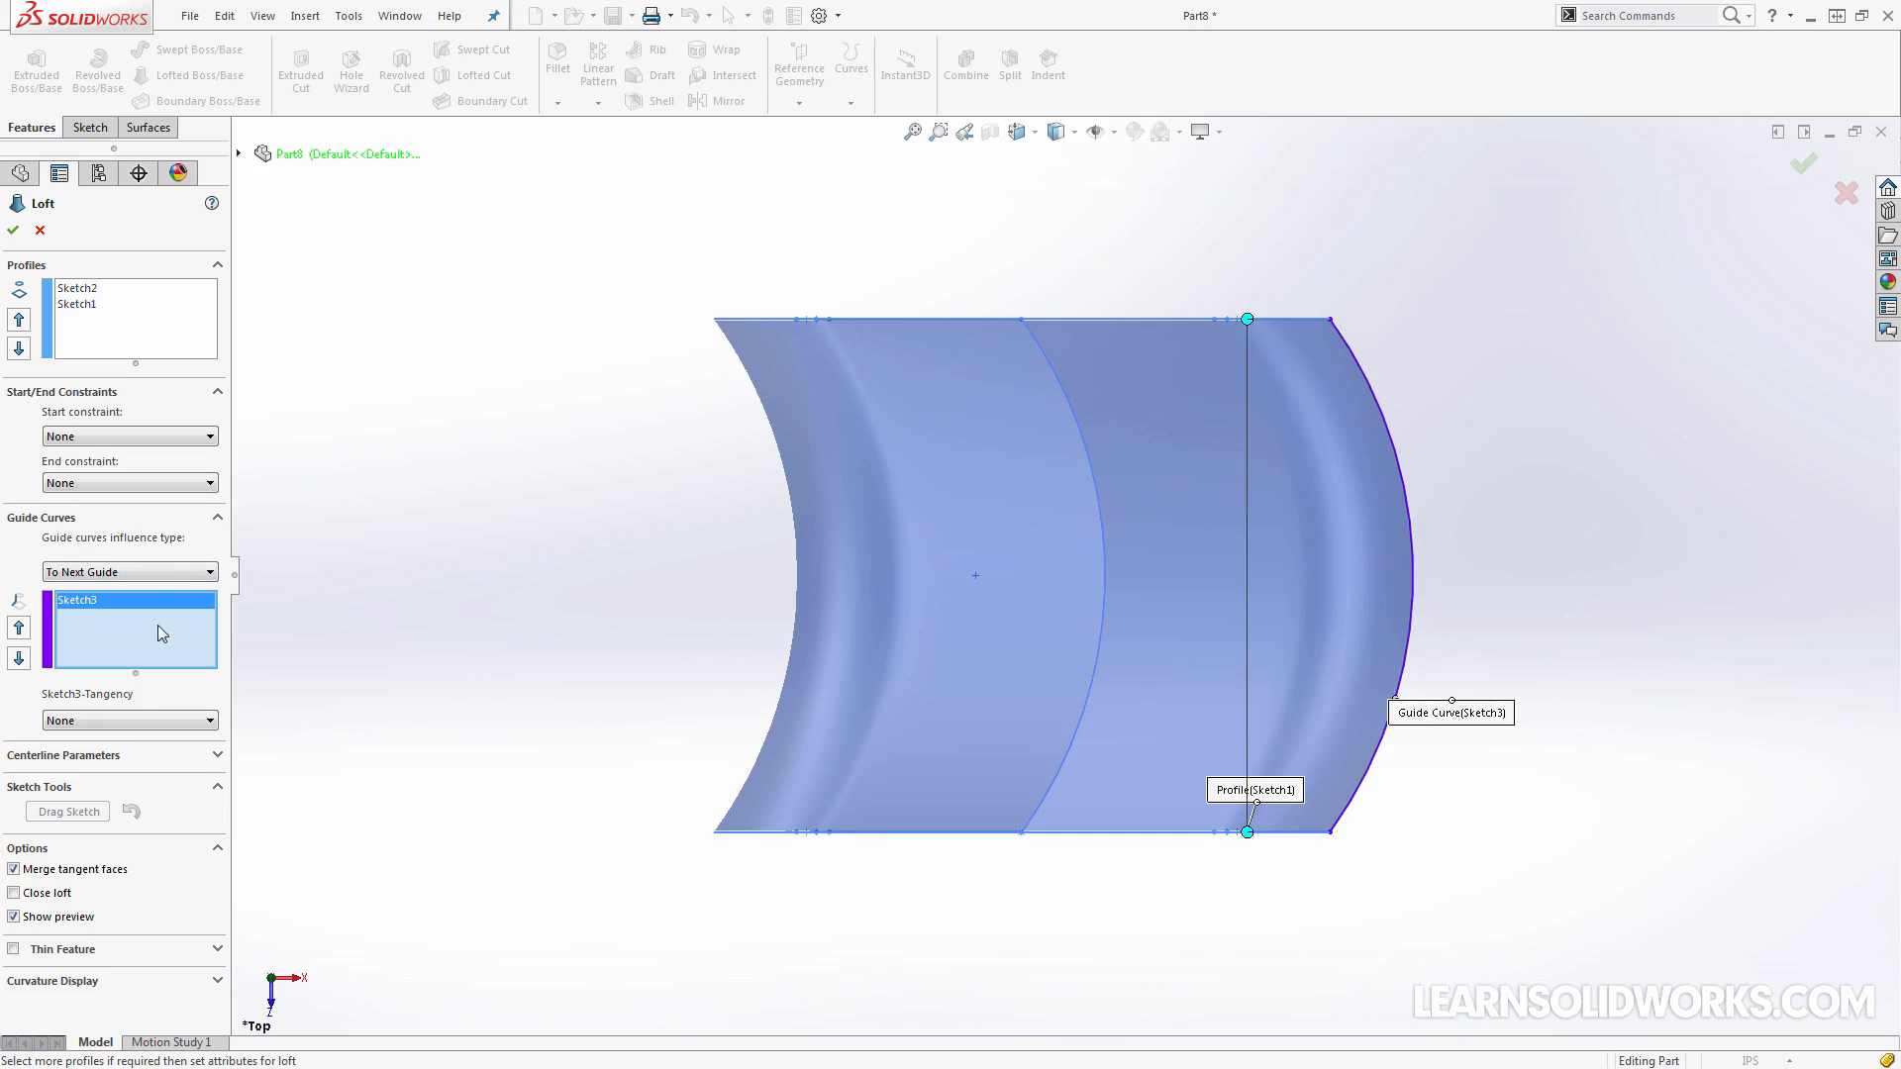
click(164, 574)
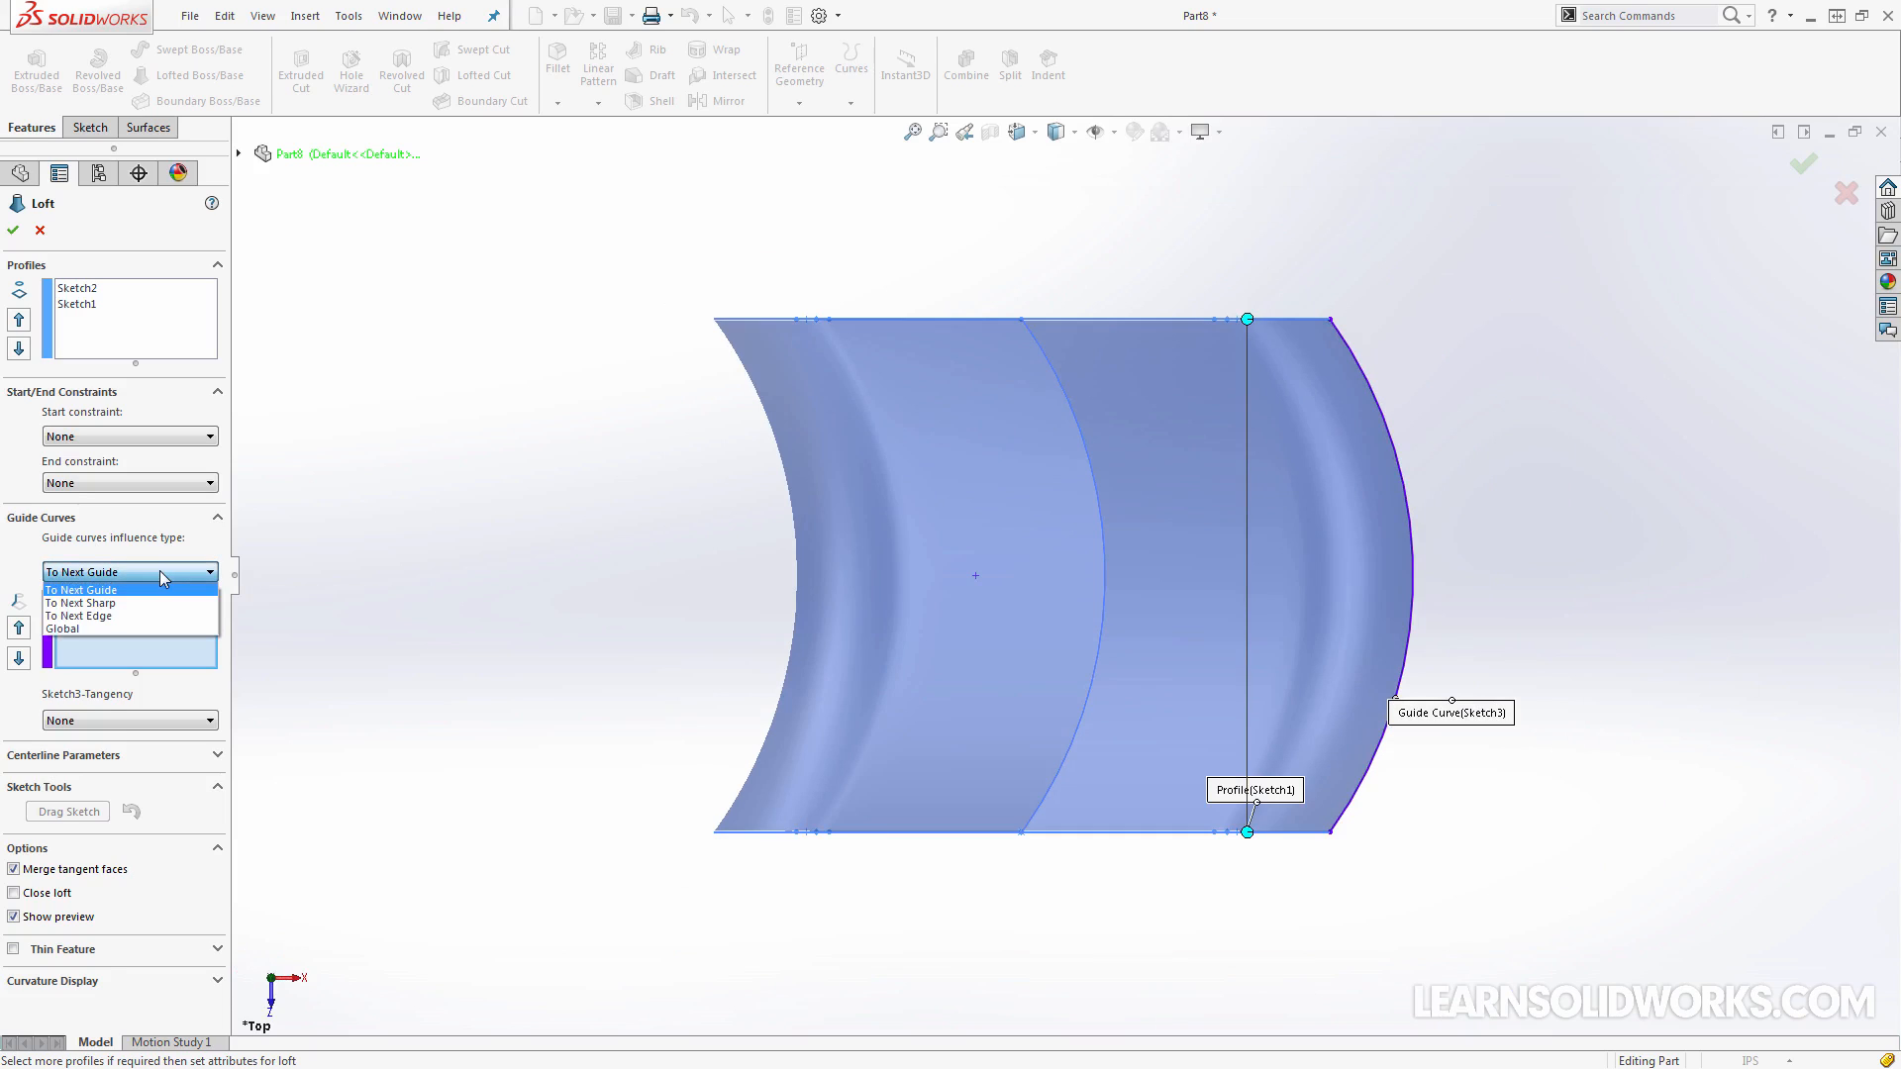
click(107, 604)
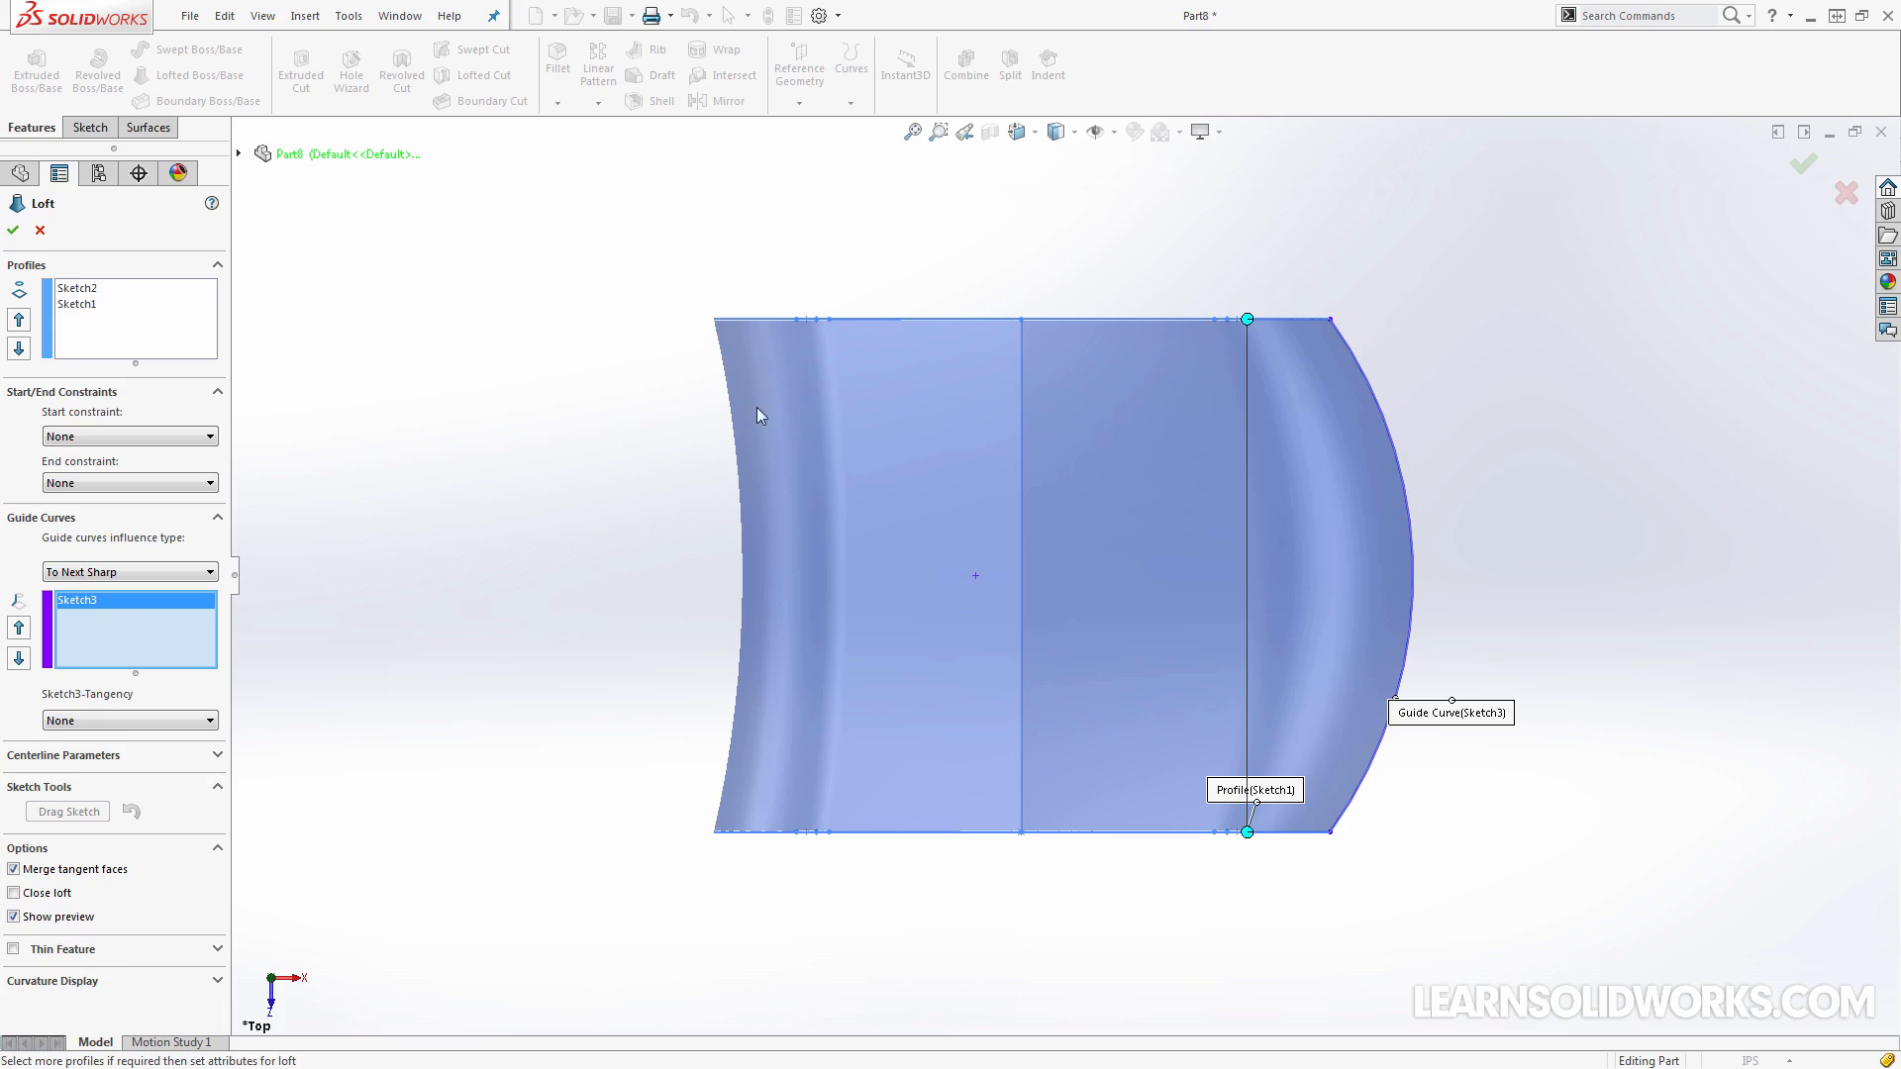
key(ctrl+1)
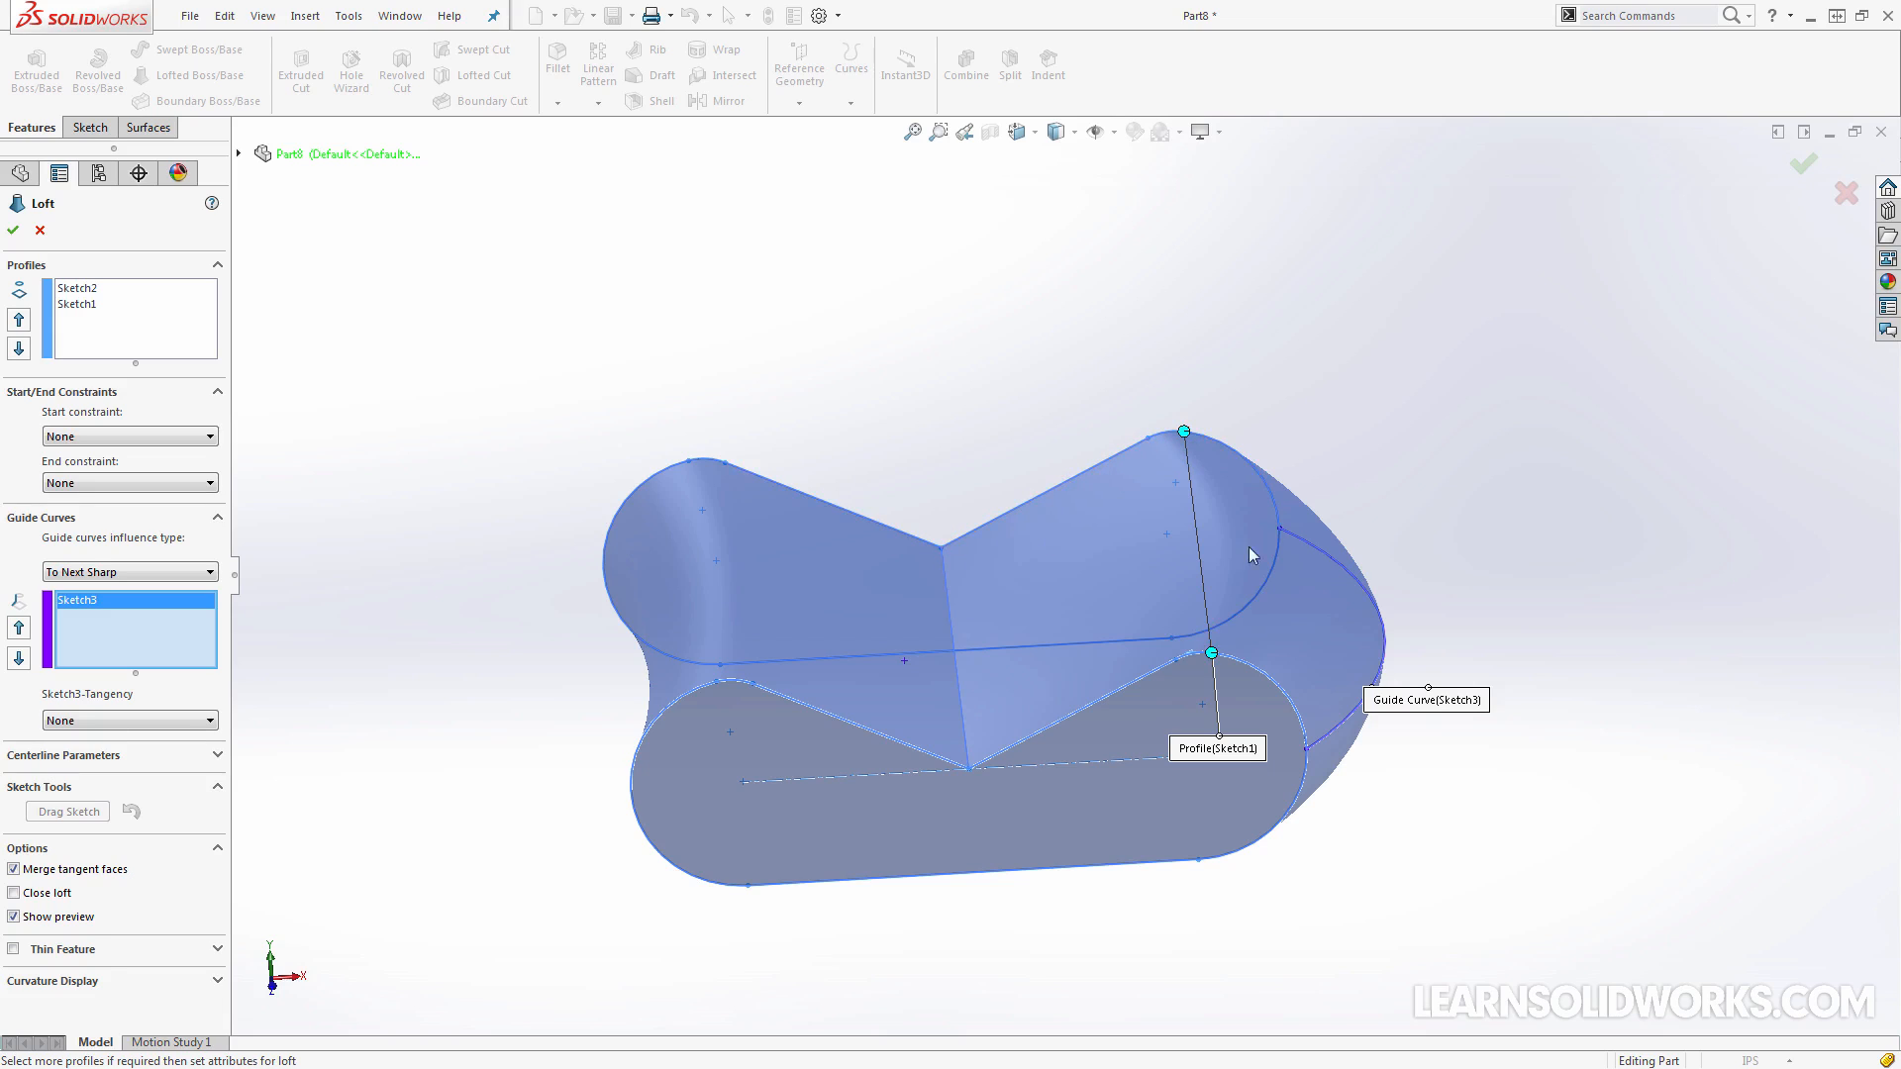
middle_drag(1382, 624, 1383, 628)
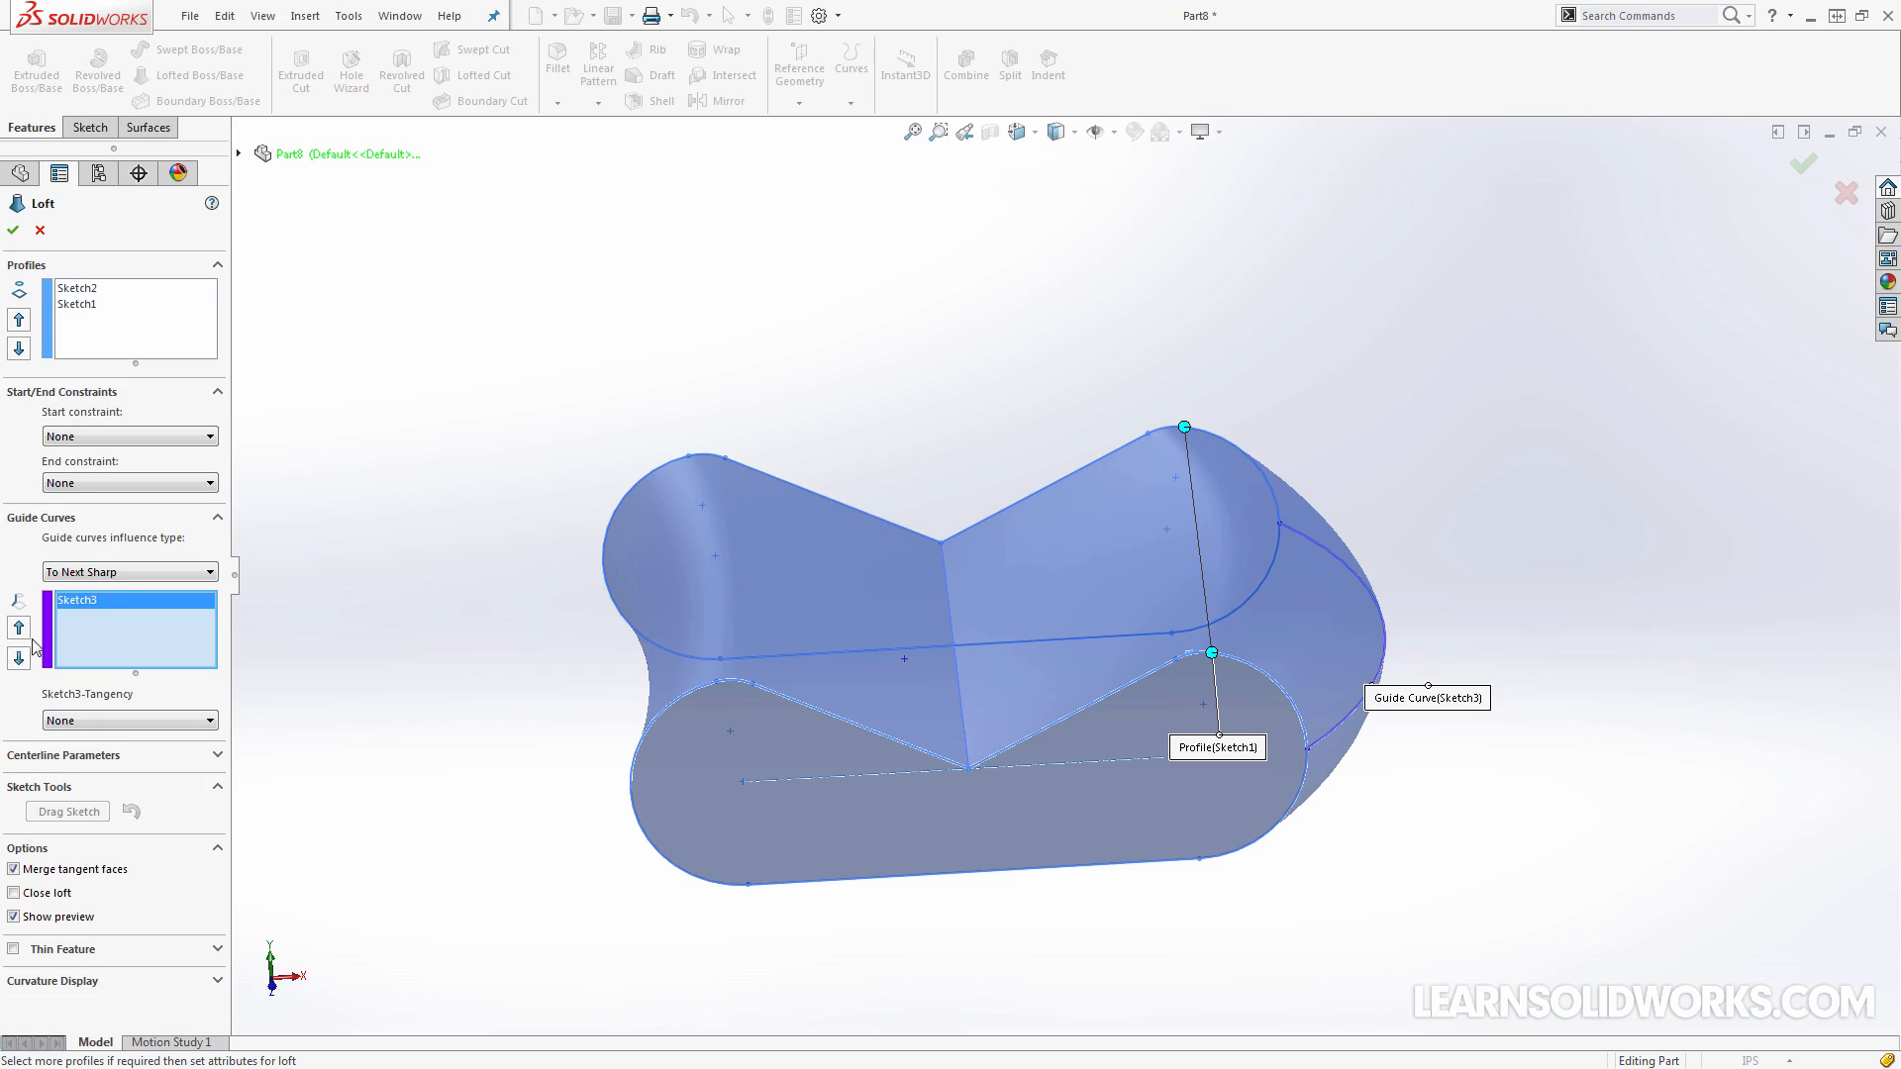
Try the To Next Edge guide curve influence type and inspect the loft preview from above
click(104, 574)
click(102, 616)
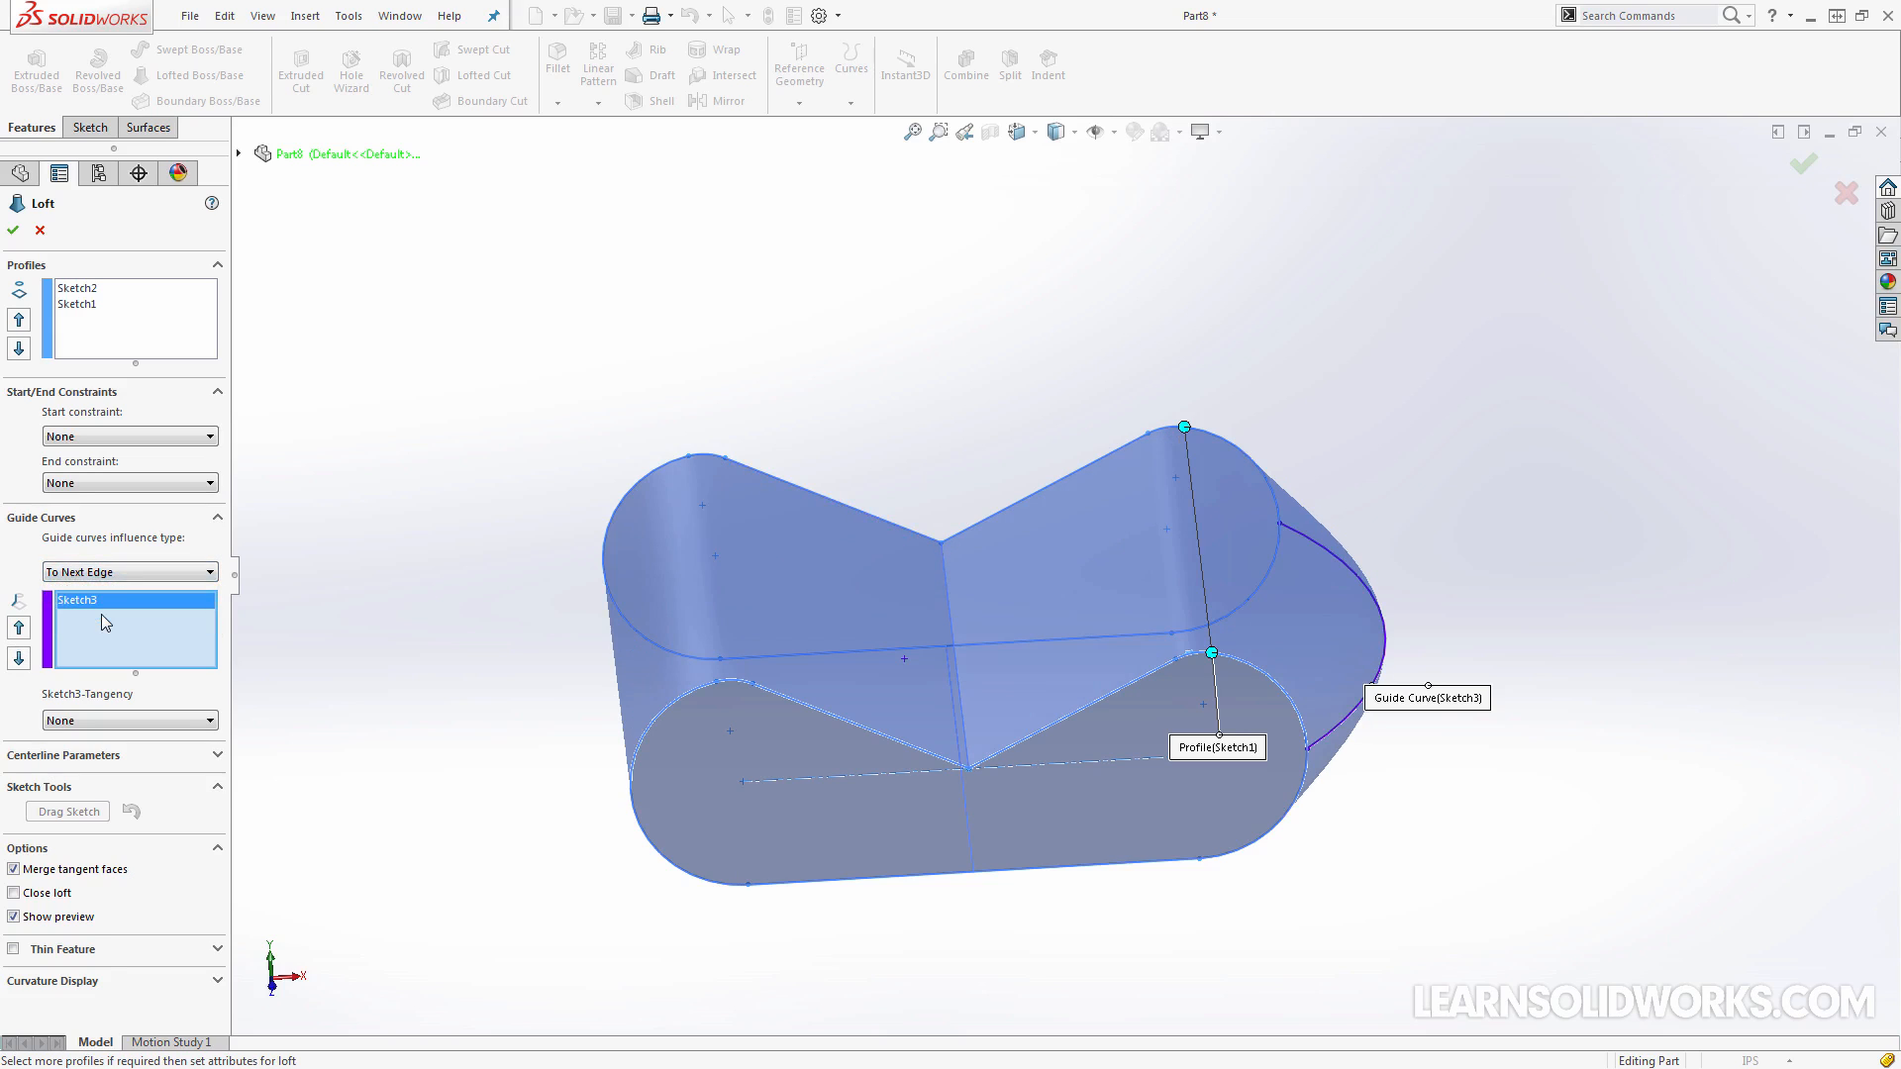
middle_drag(814, 503, 822, 544)
key(ctrl+5)
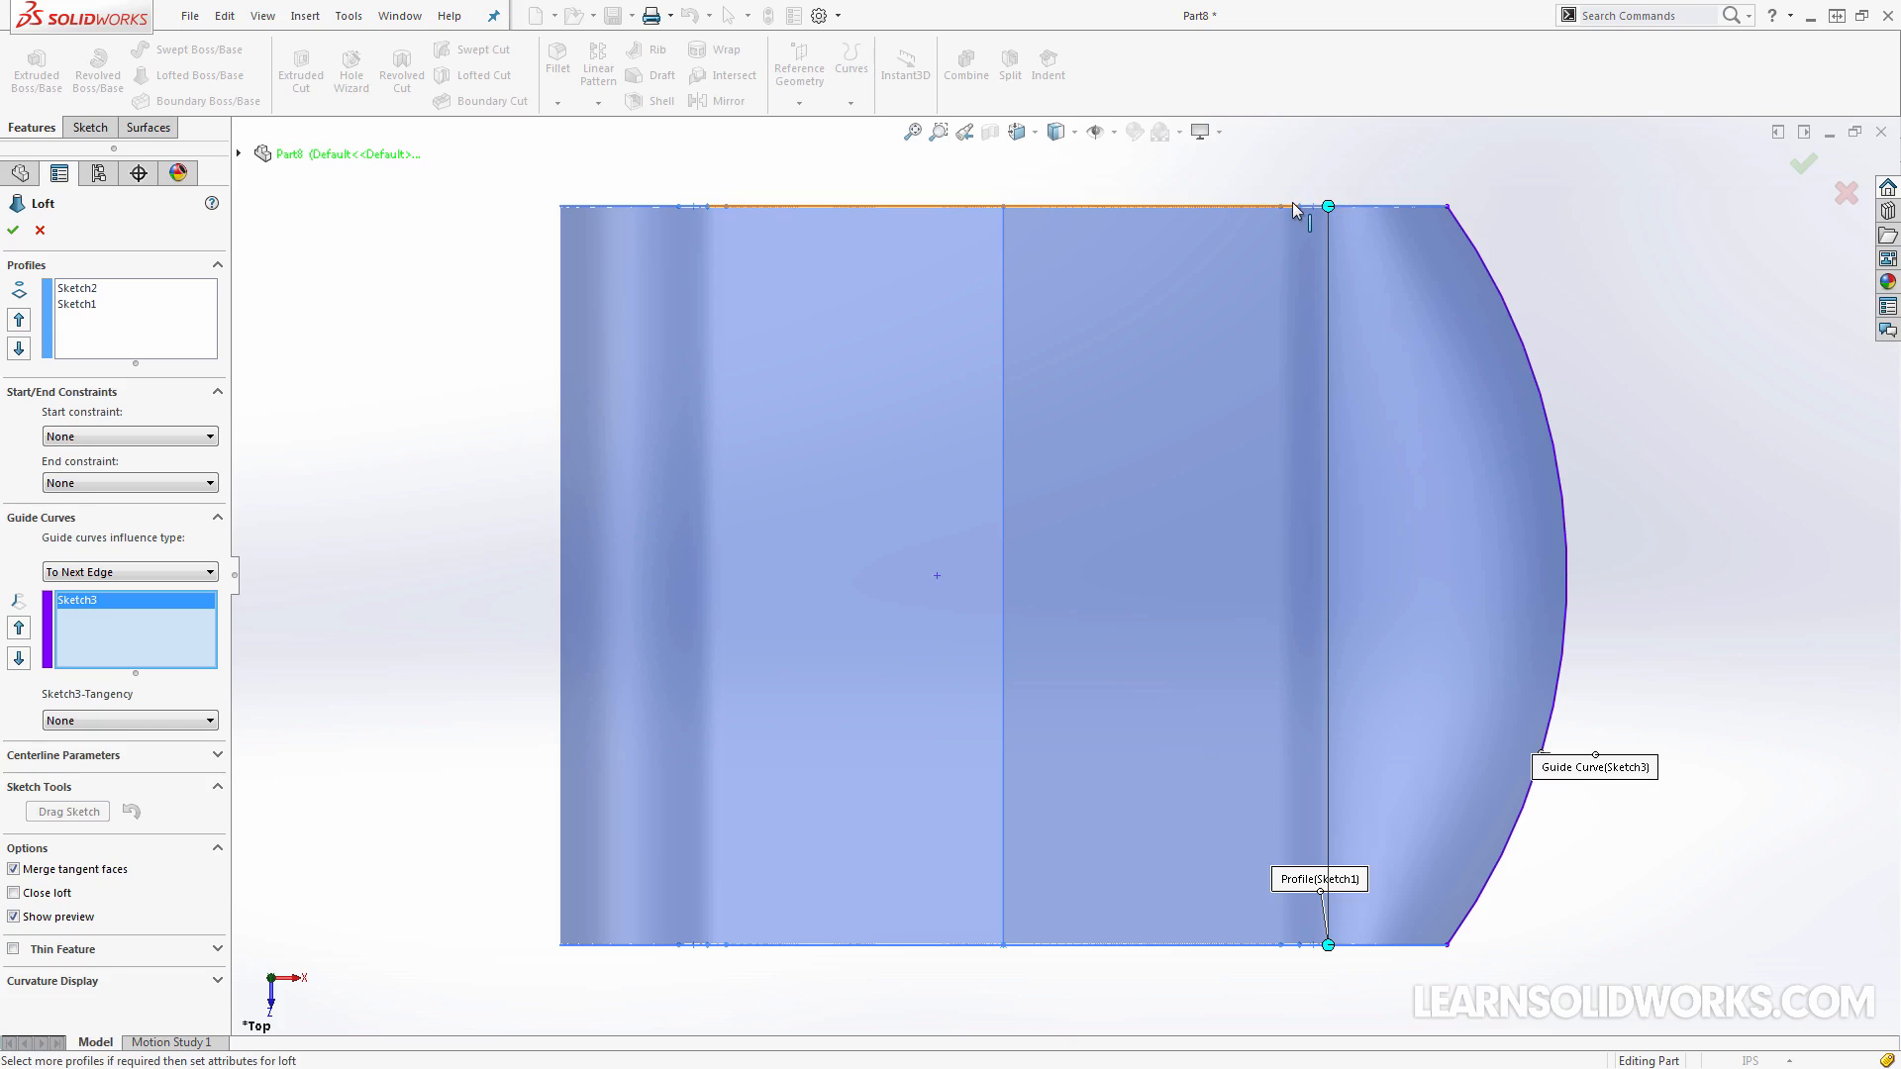
key(z)
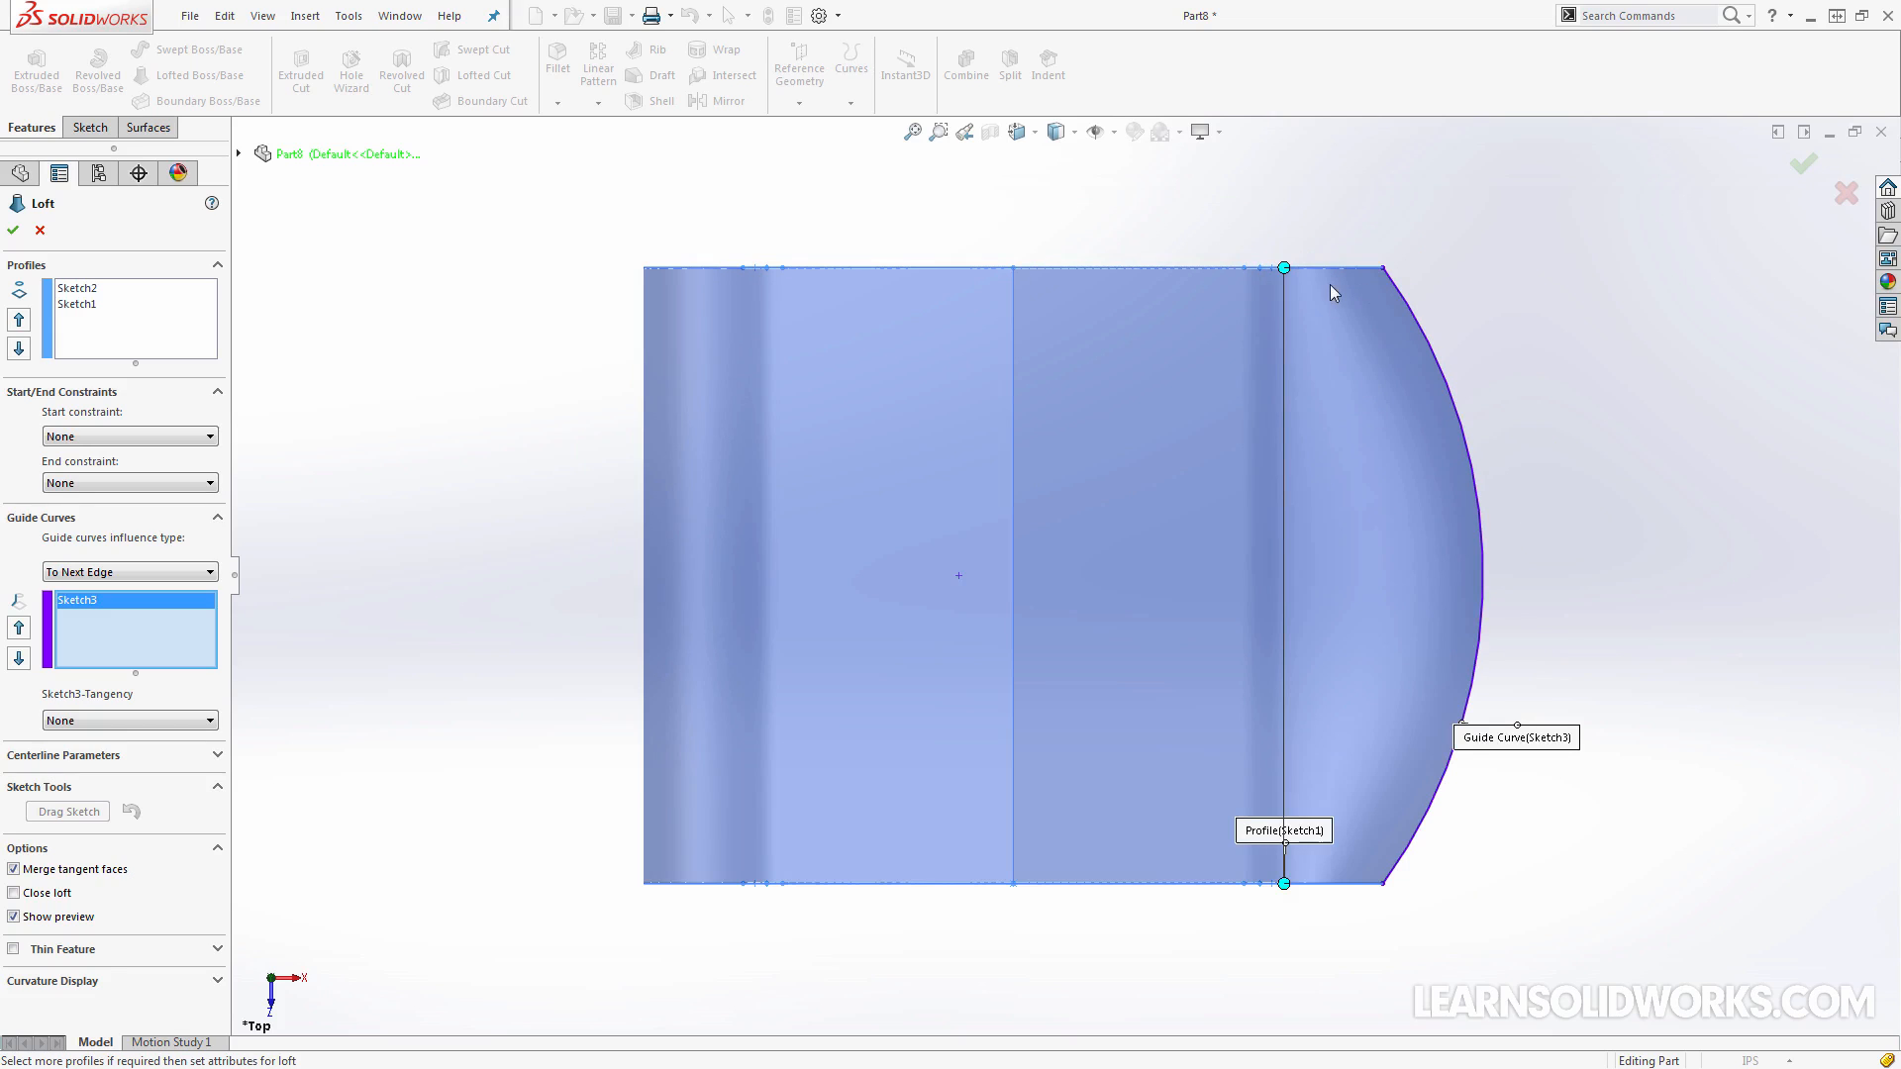
Set the loft's guide curve influence type to Global
key(ctrl+shift+z)
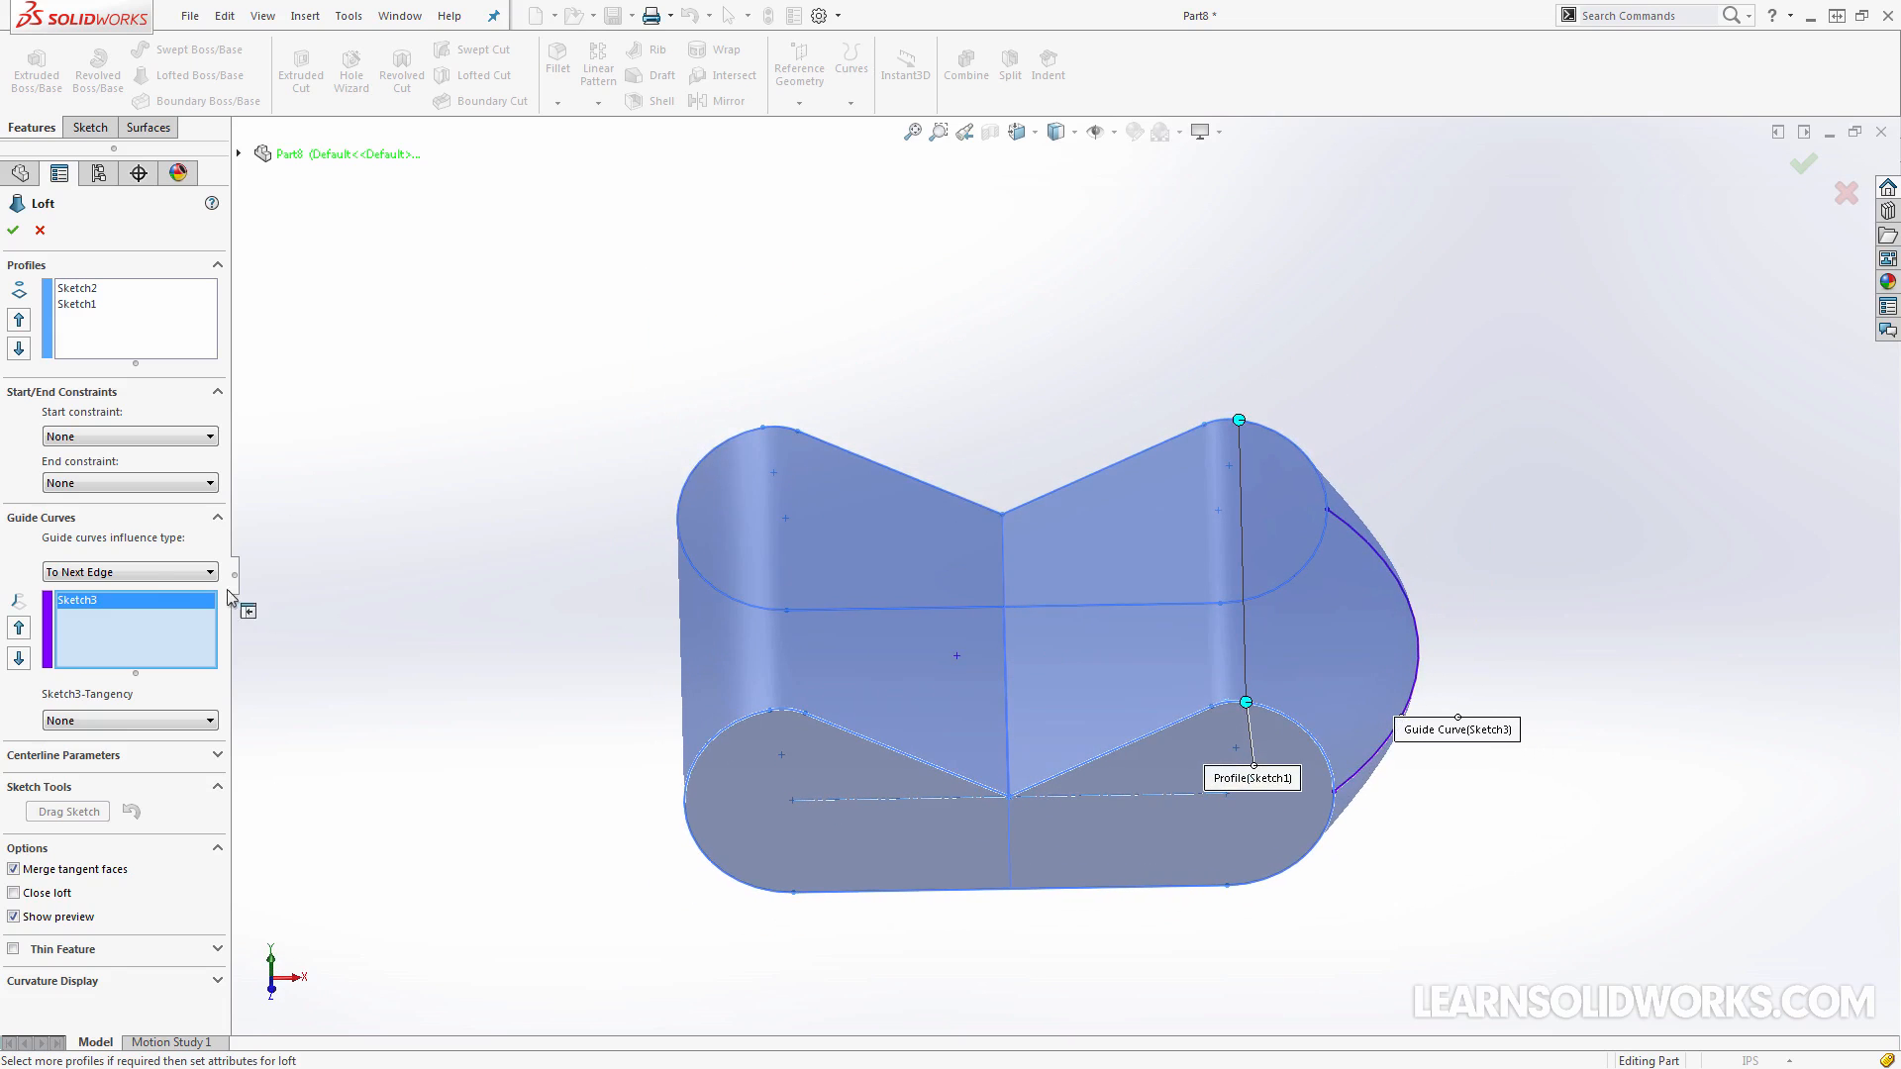
click(148, 573)
click(109, 629)
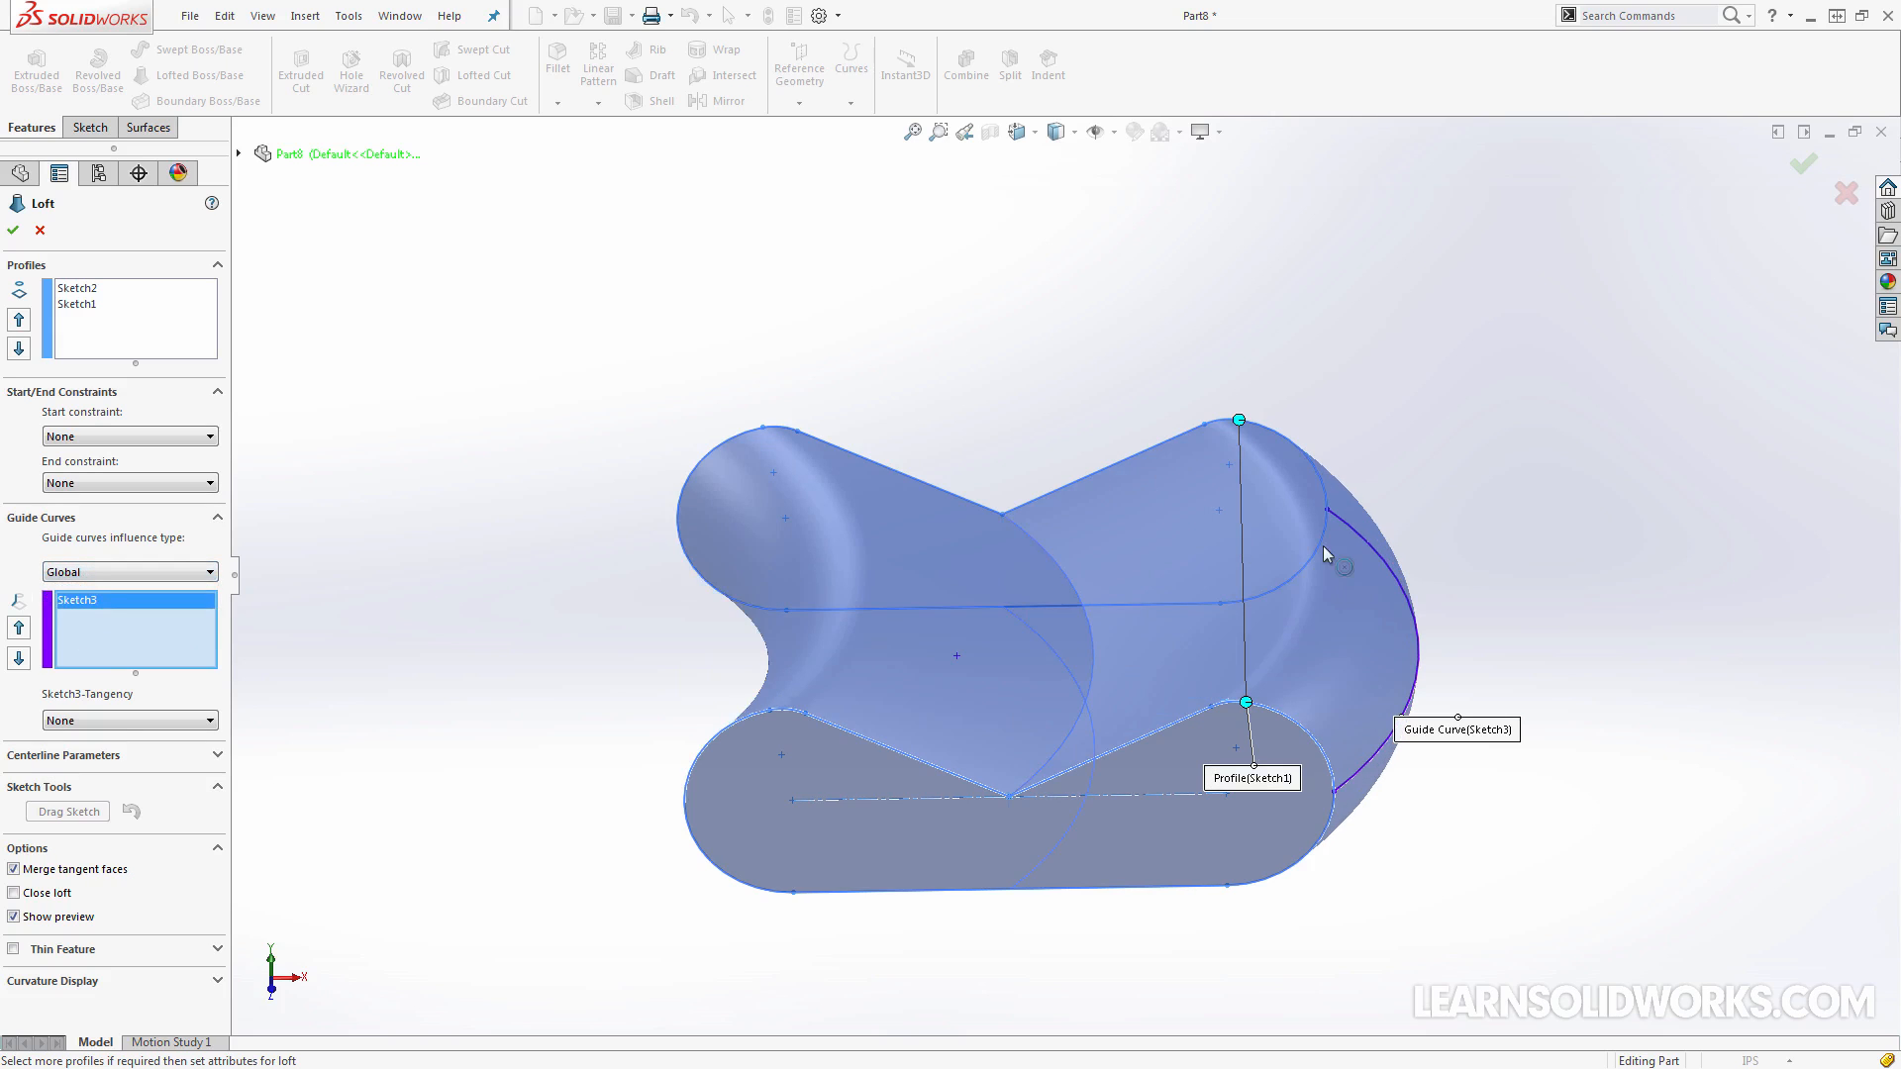
Inspect the Global influence preview at an angle and from above, and set the guide curve influence type to To Next Edge
middle_drag(1357, 538, 1094, 594)
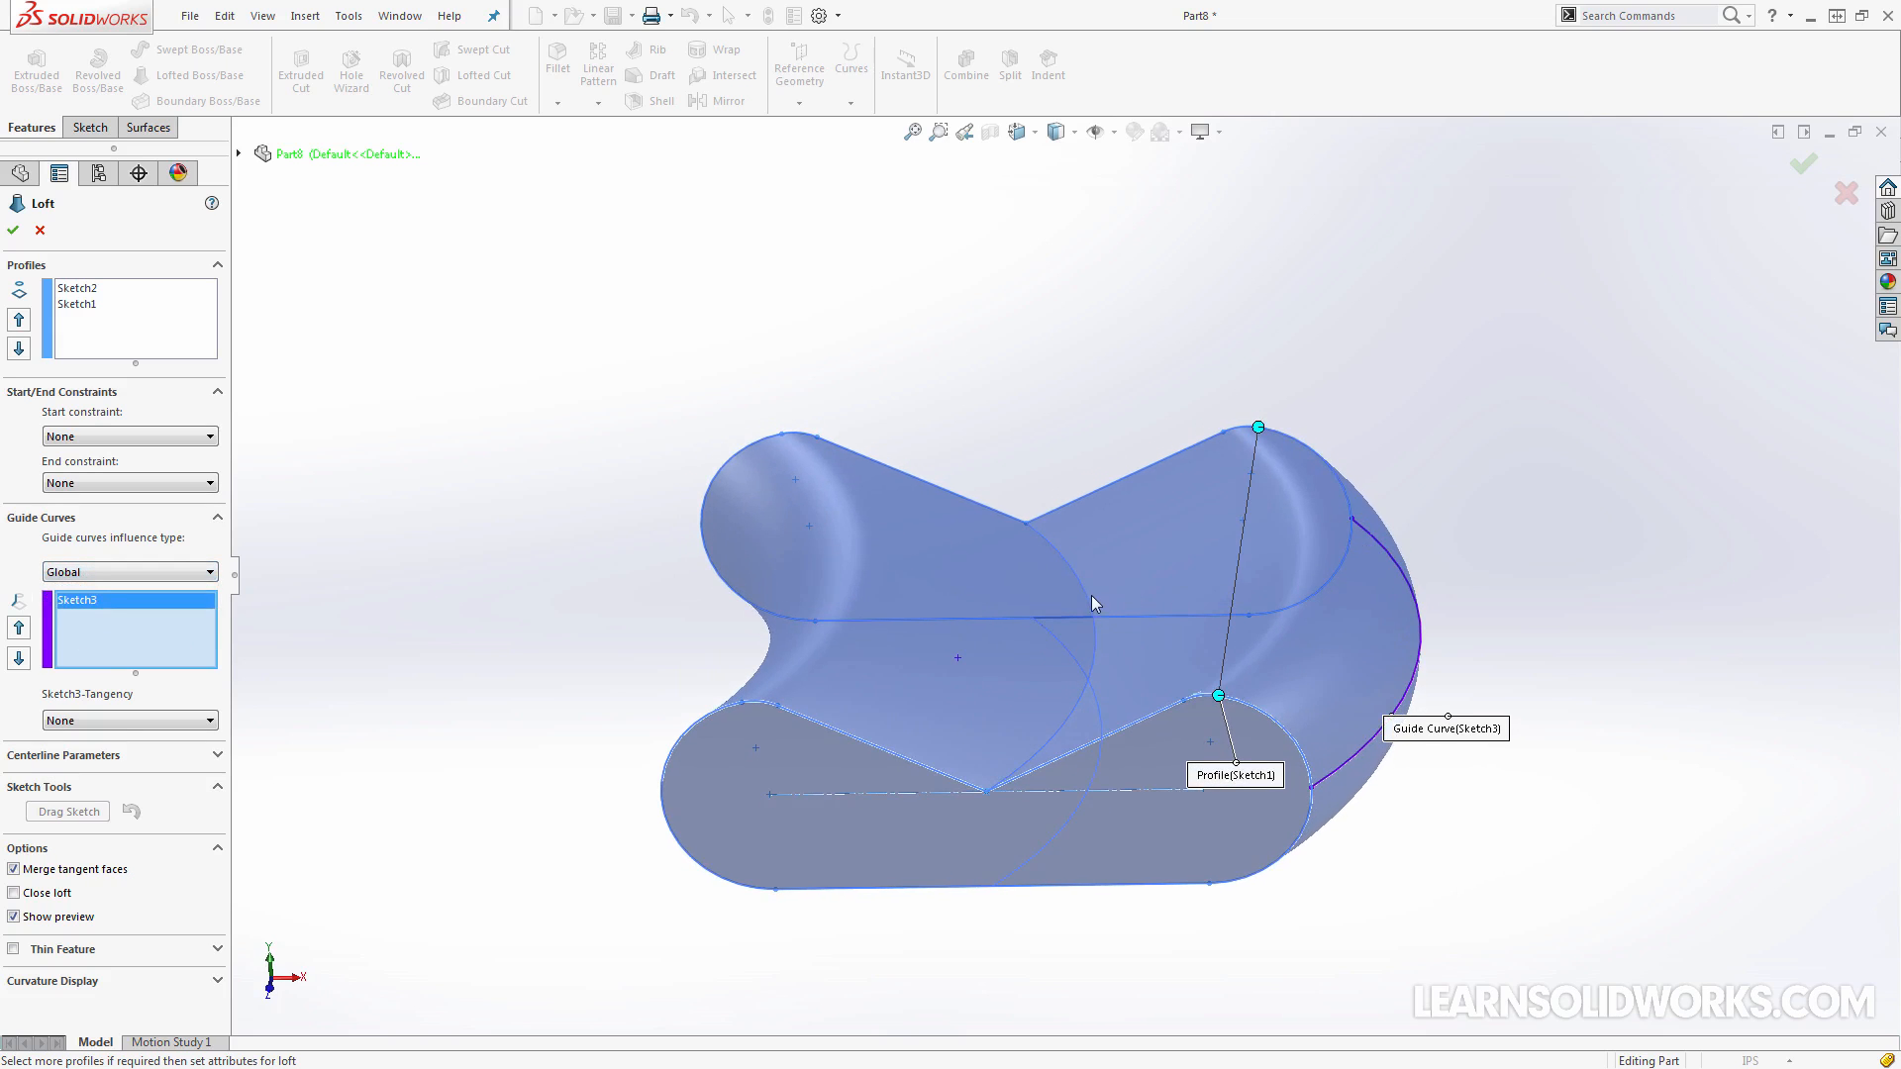
right_drag(1085, 588, 1057, 386)
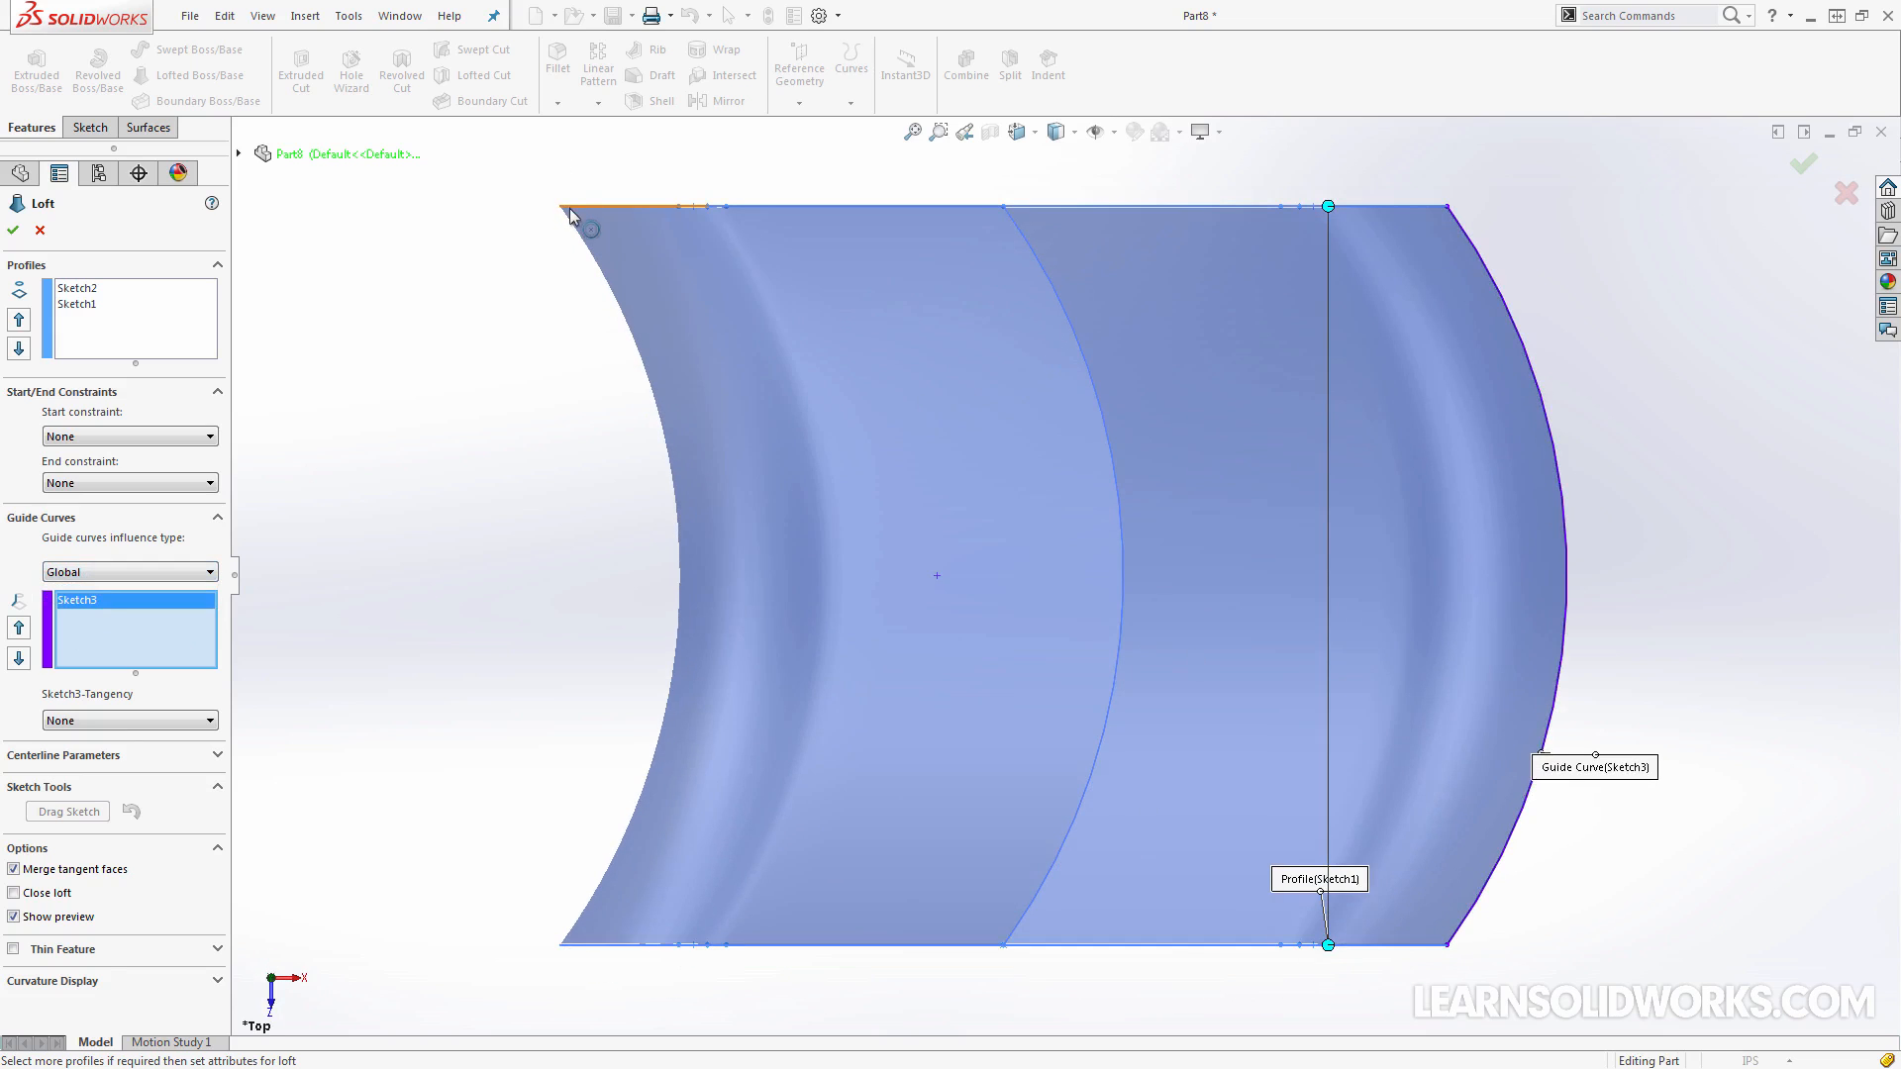
click(119, 573)
click(89, 616)
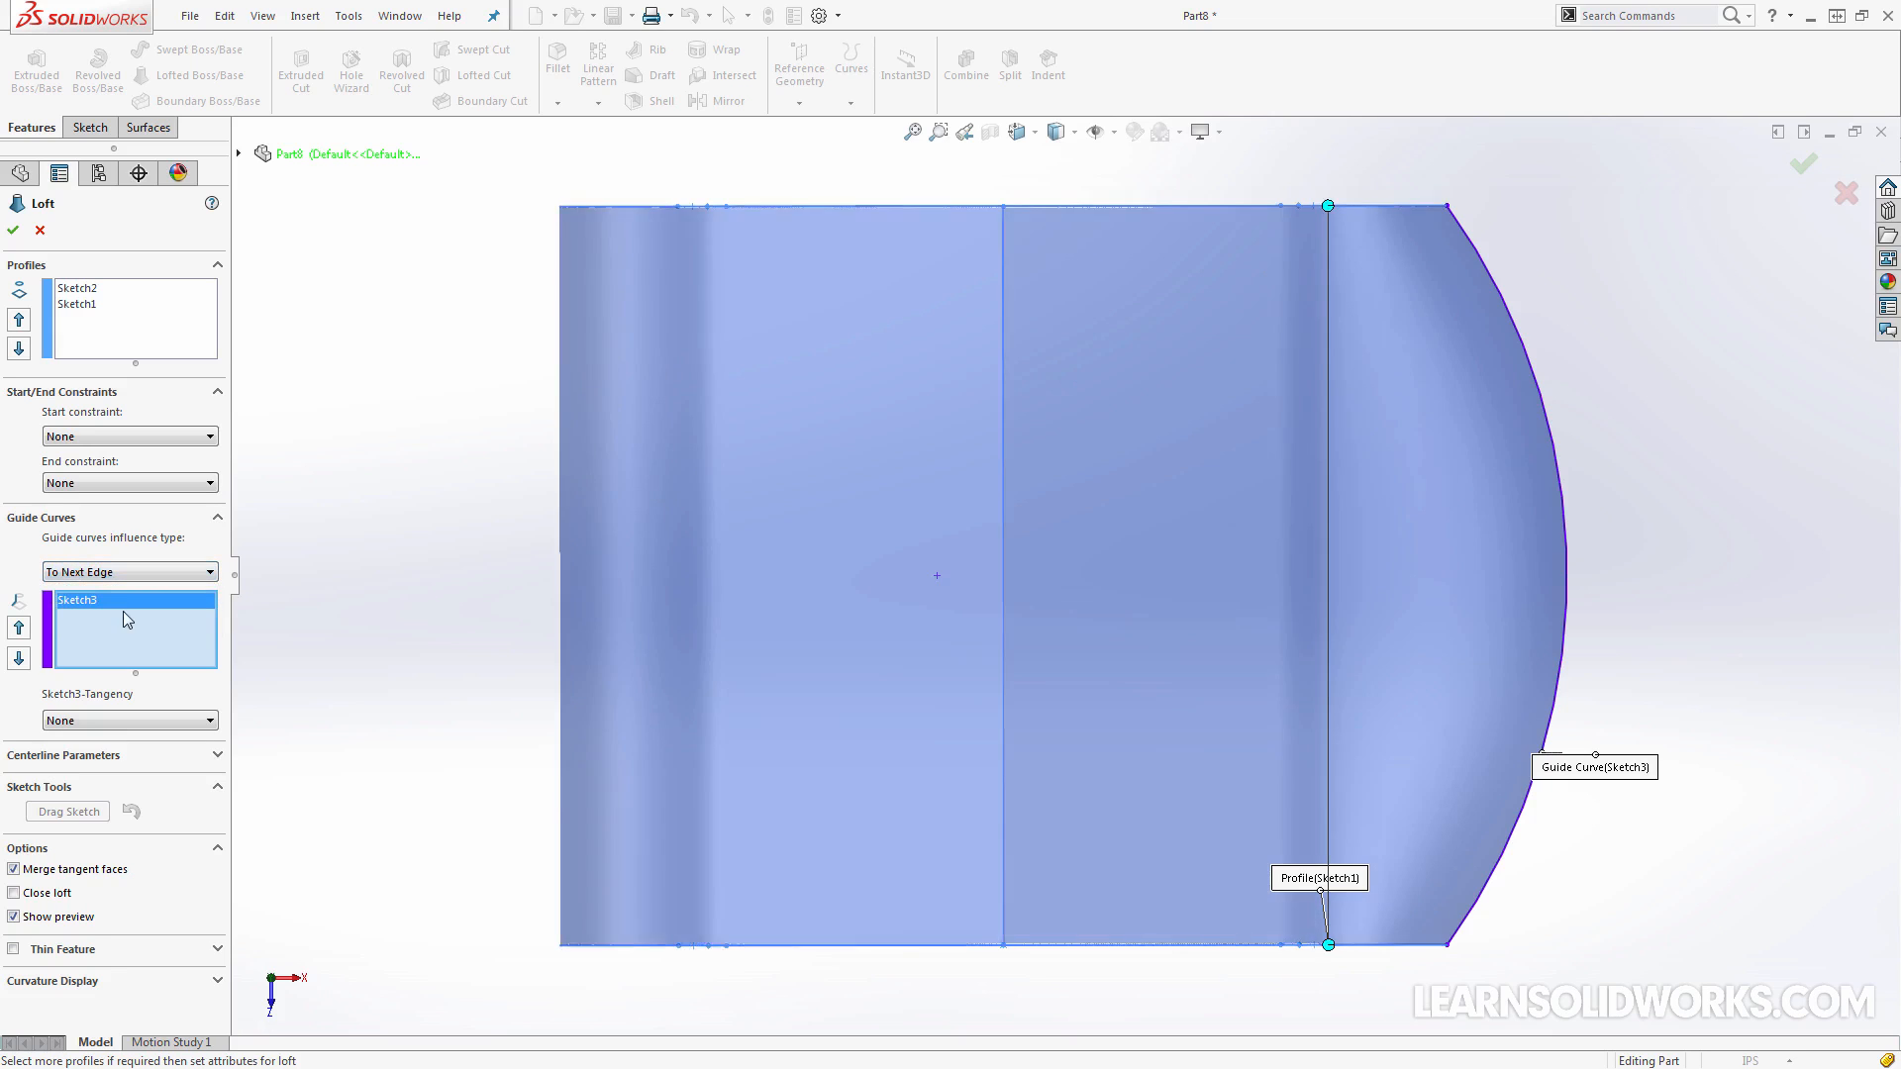
Try the Normal To Profile and Direction Vector tangency options for the guide curve, and set its tangency back to None
key(ctrl+7)
click(109, 721)
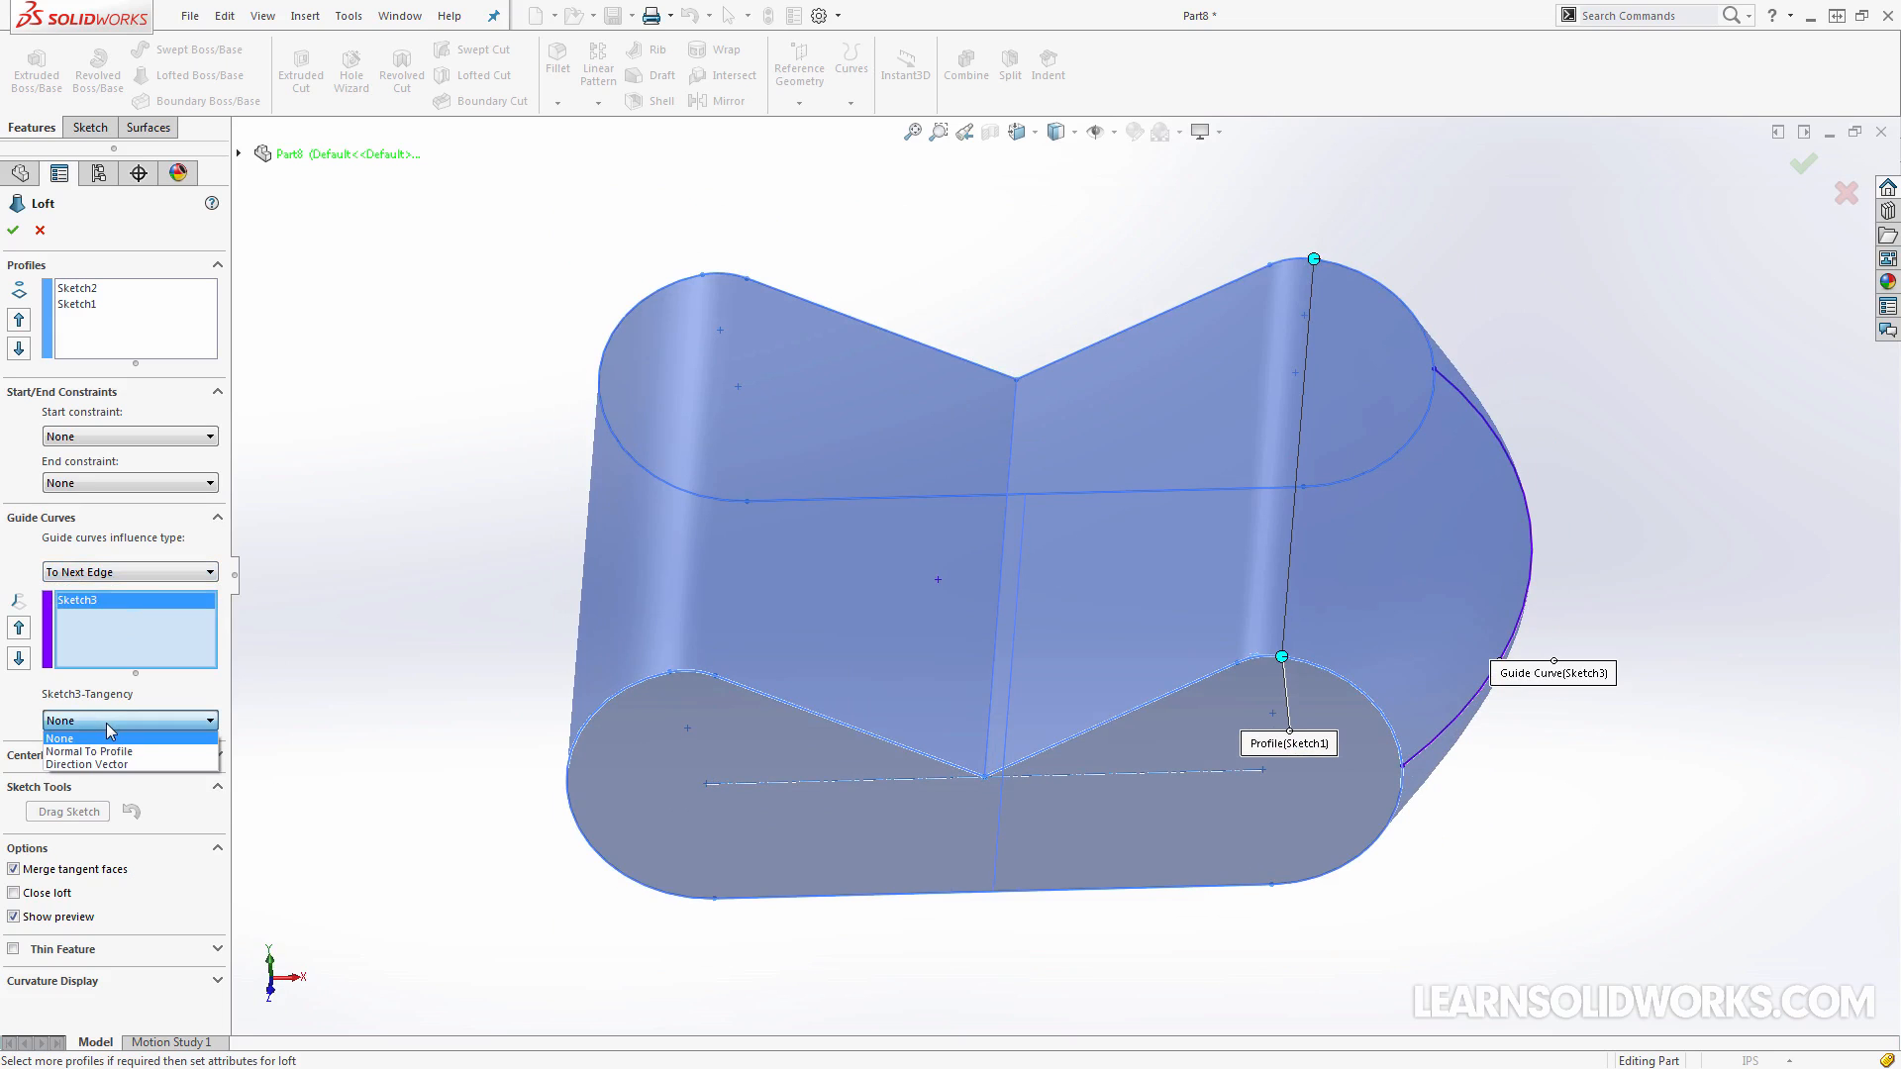
click(127, 752)
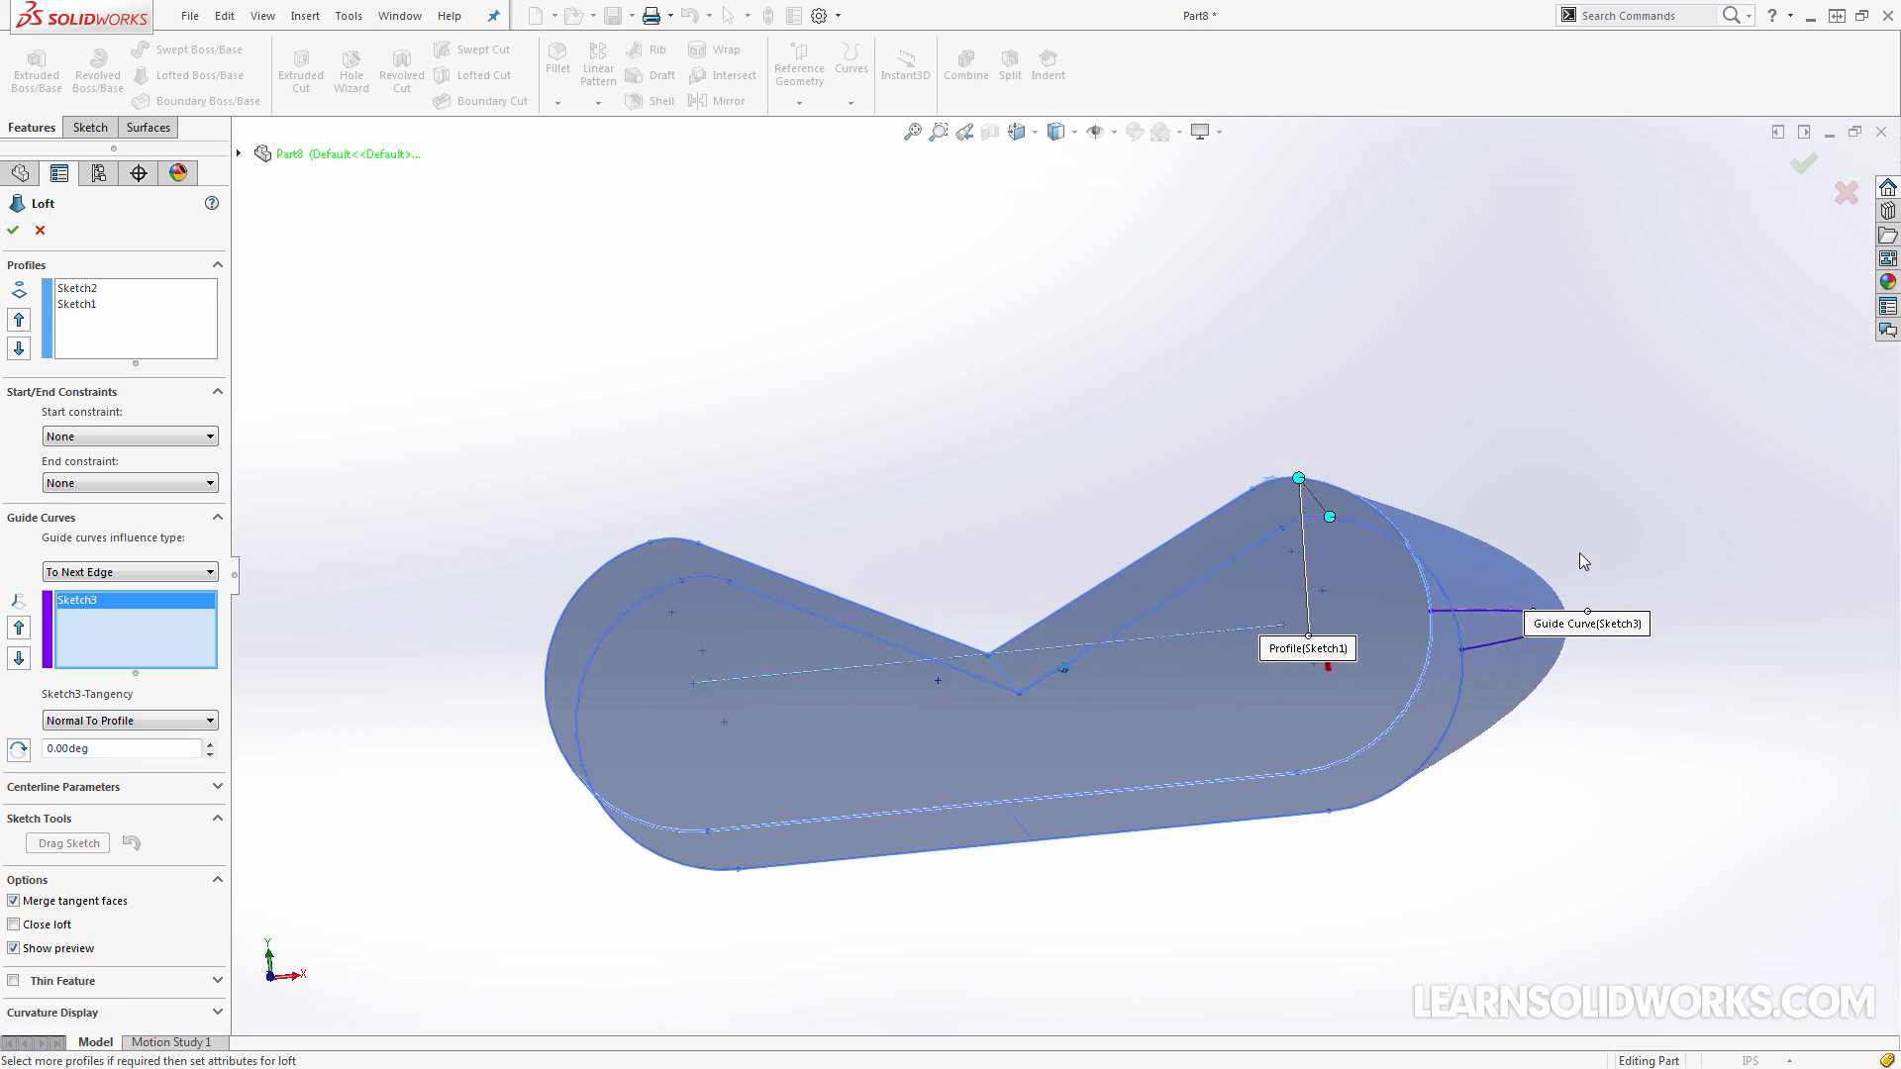
click(148, 720)
click(100, 765)
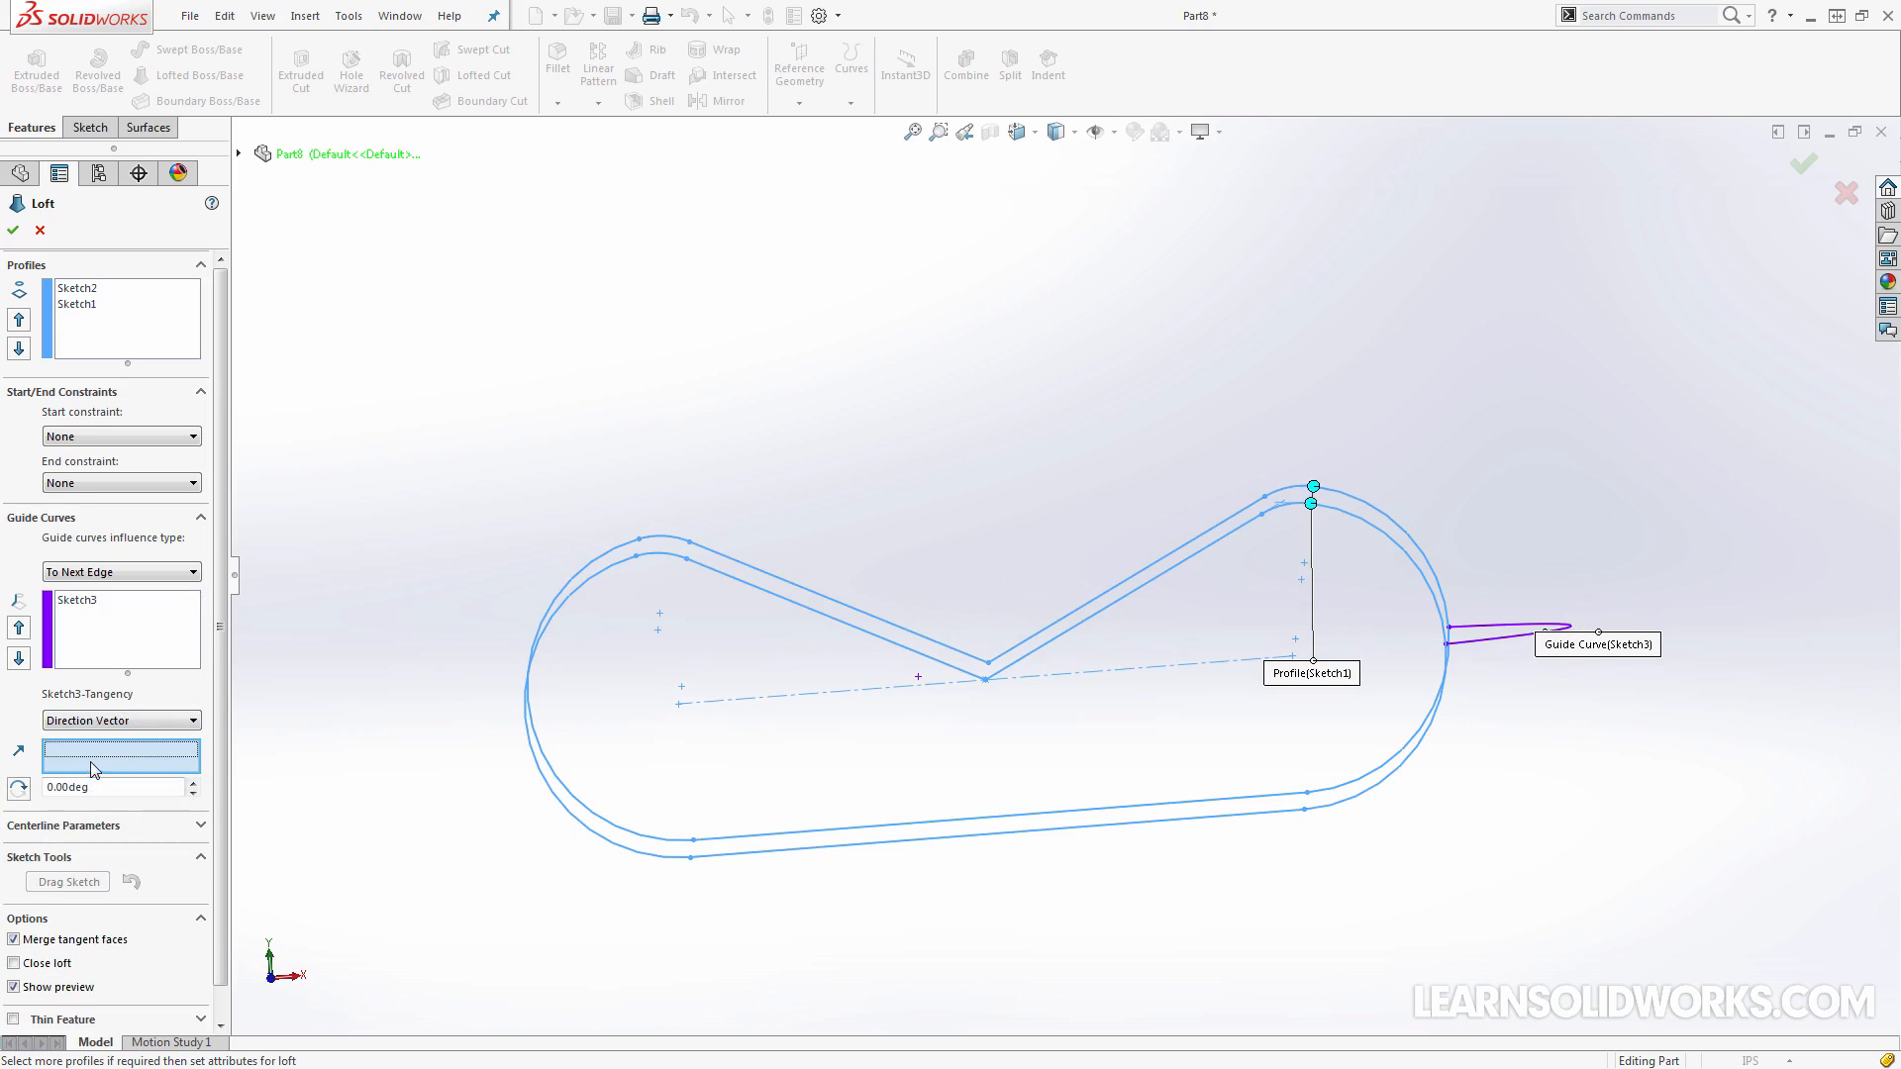
click(111, 721)
click(100, 737)
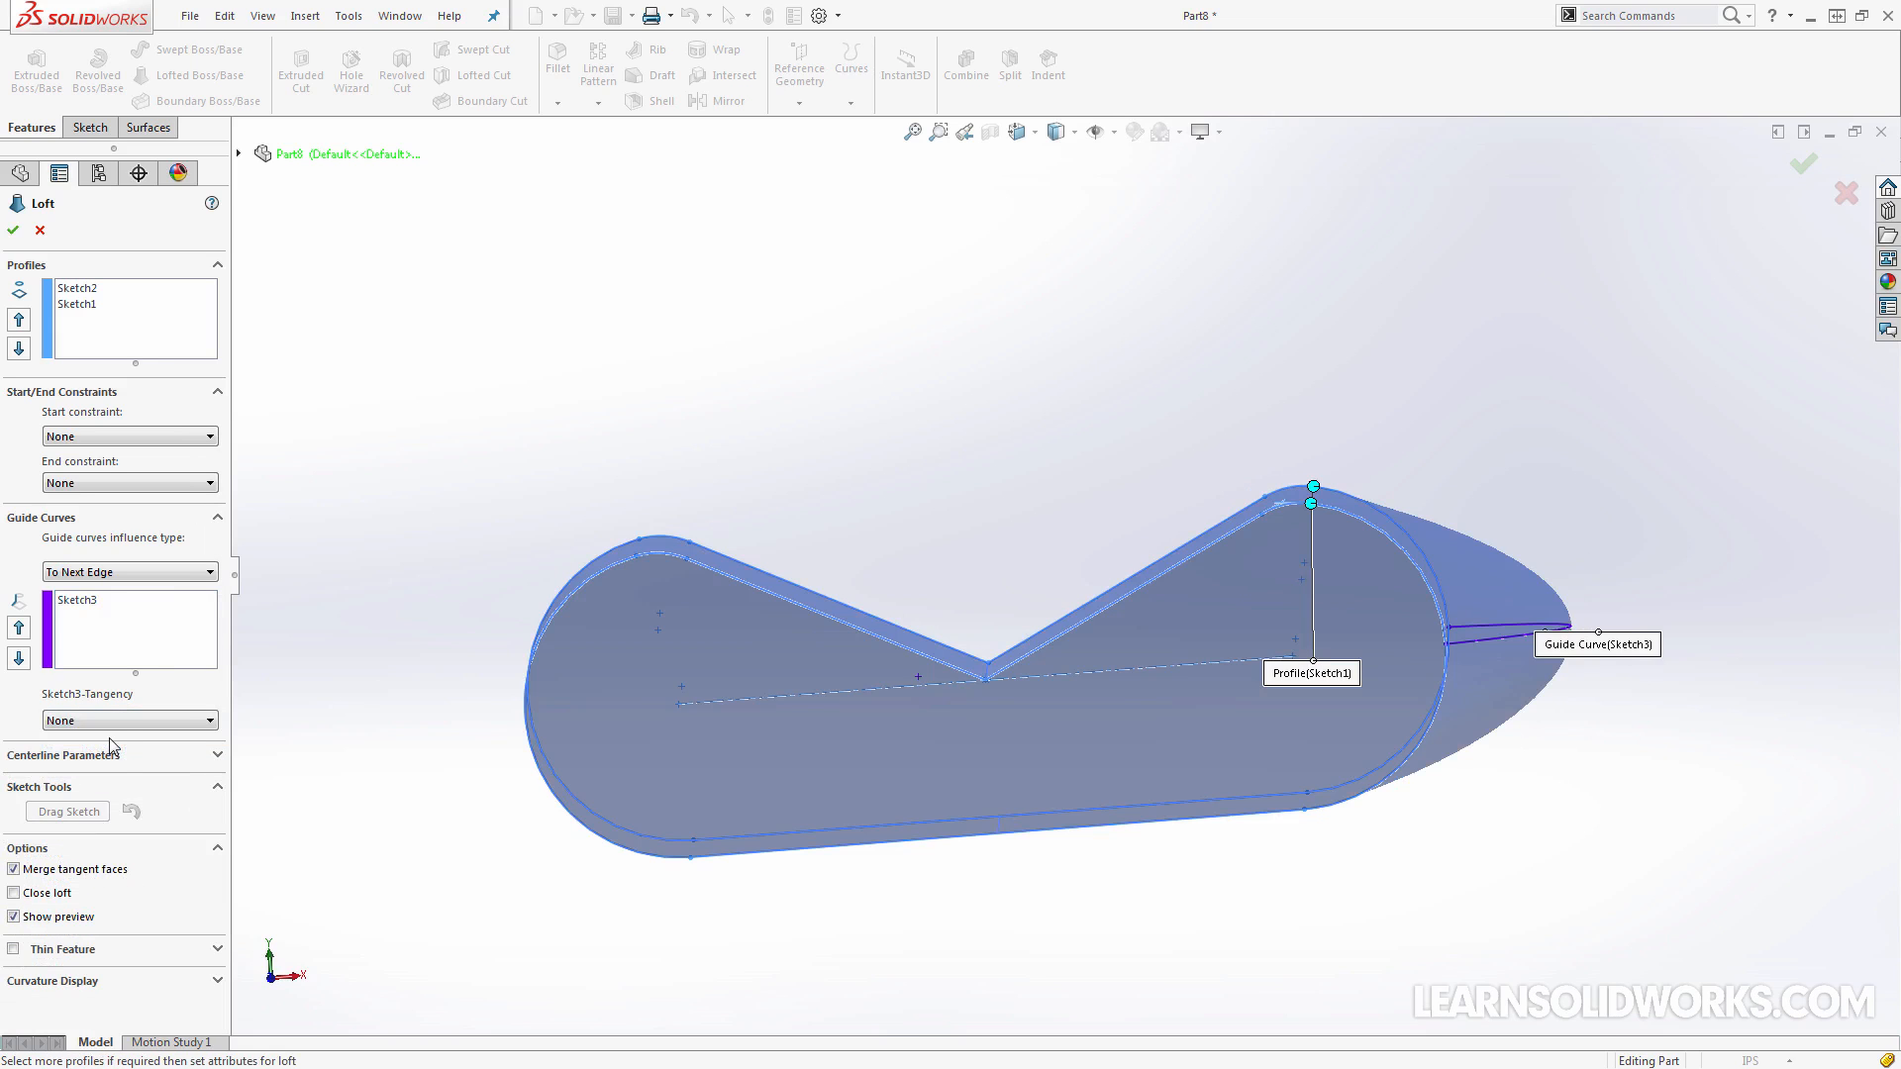
Create the loft with the current guide curve settings and inspect the solid from several angles
middle_drag(1109, 327, 1151, 490)
scroll(1525, 513, up, 2)
middle_drag(1525, 513, 891, 466)
click(14, 232)
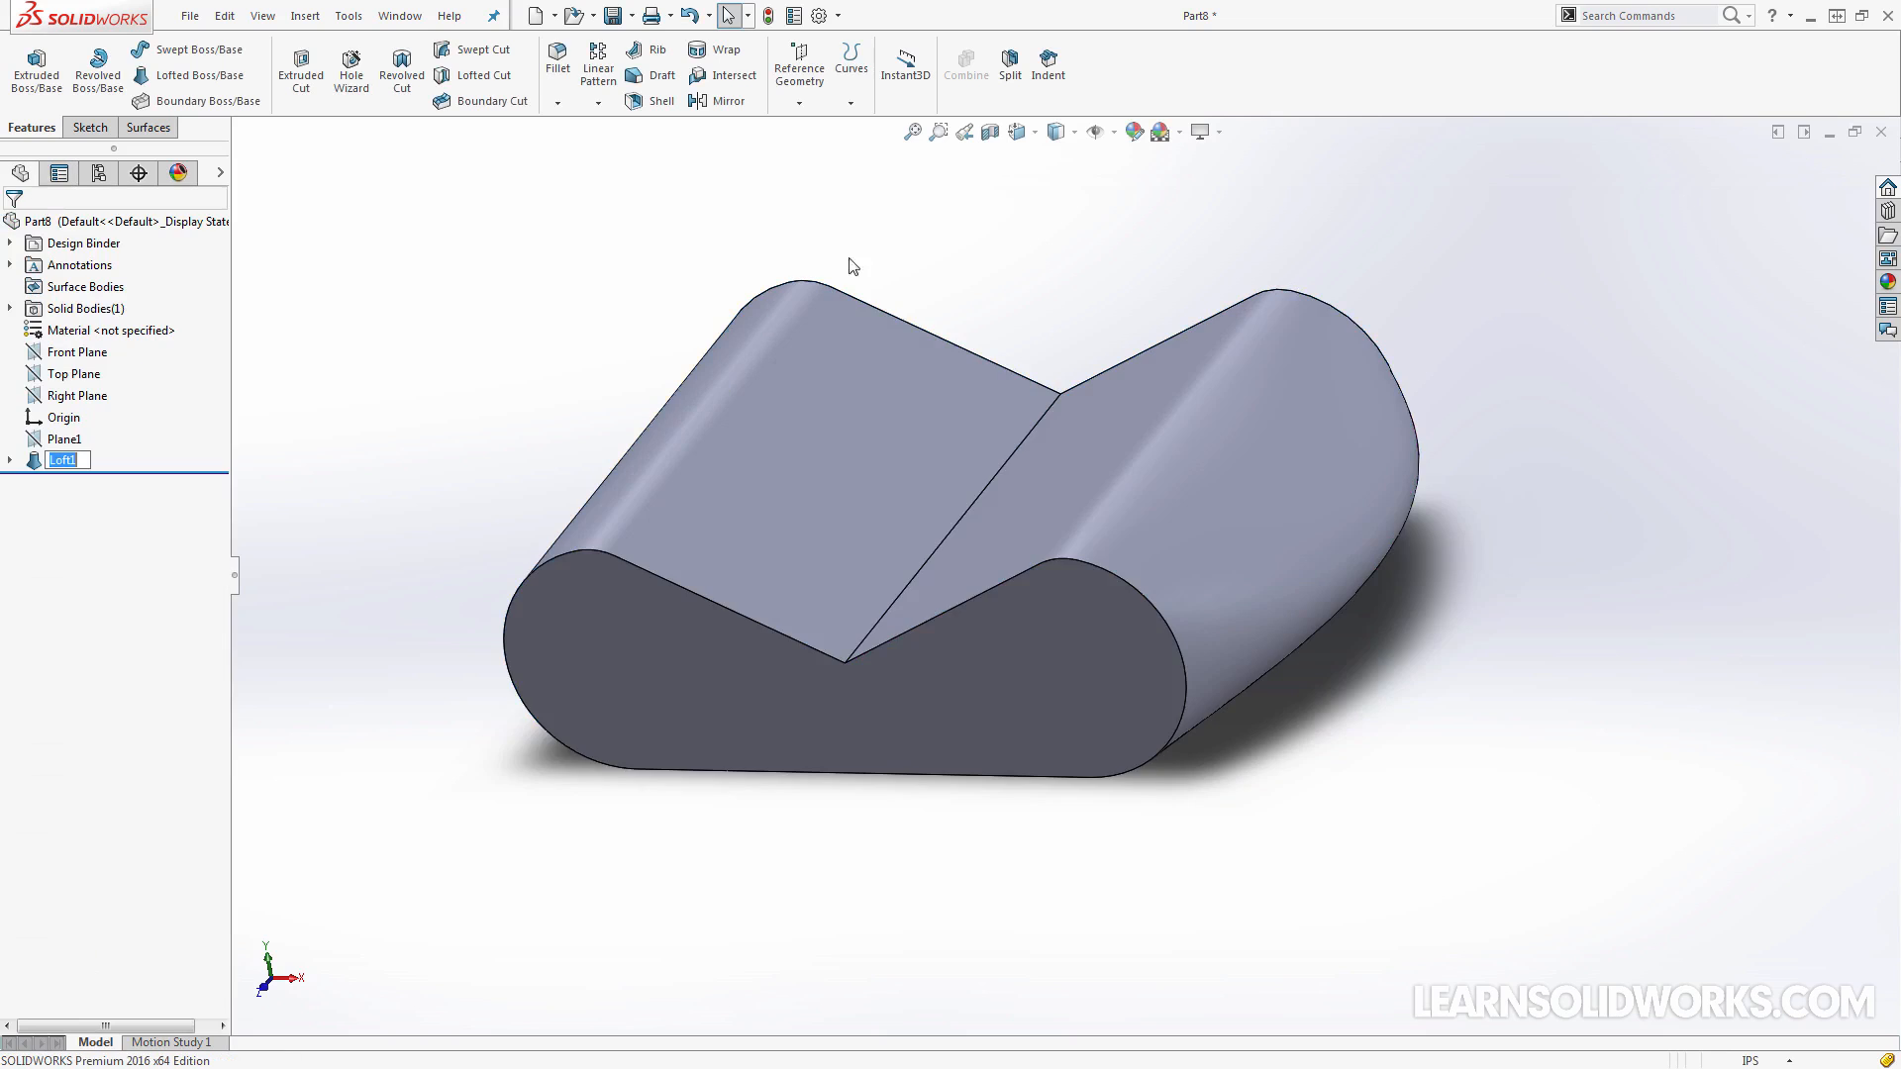
middle_drag(1090, 262, 924, 311)
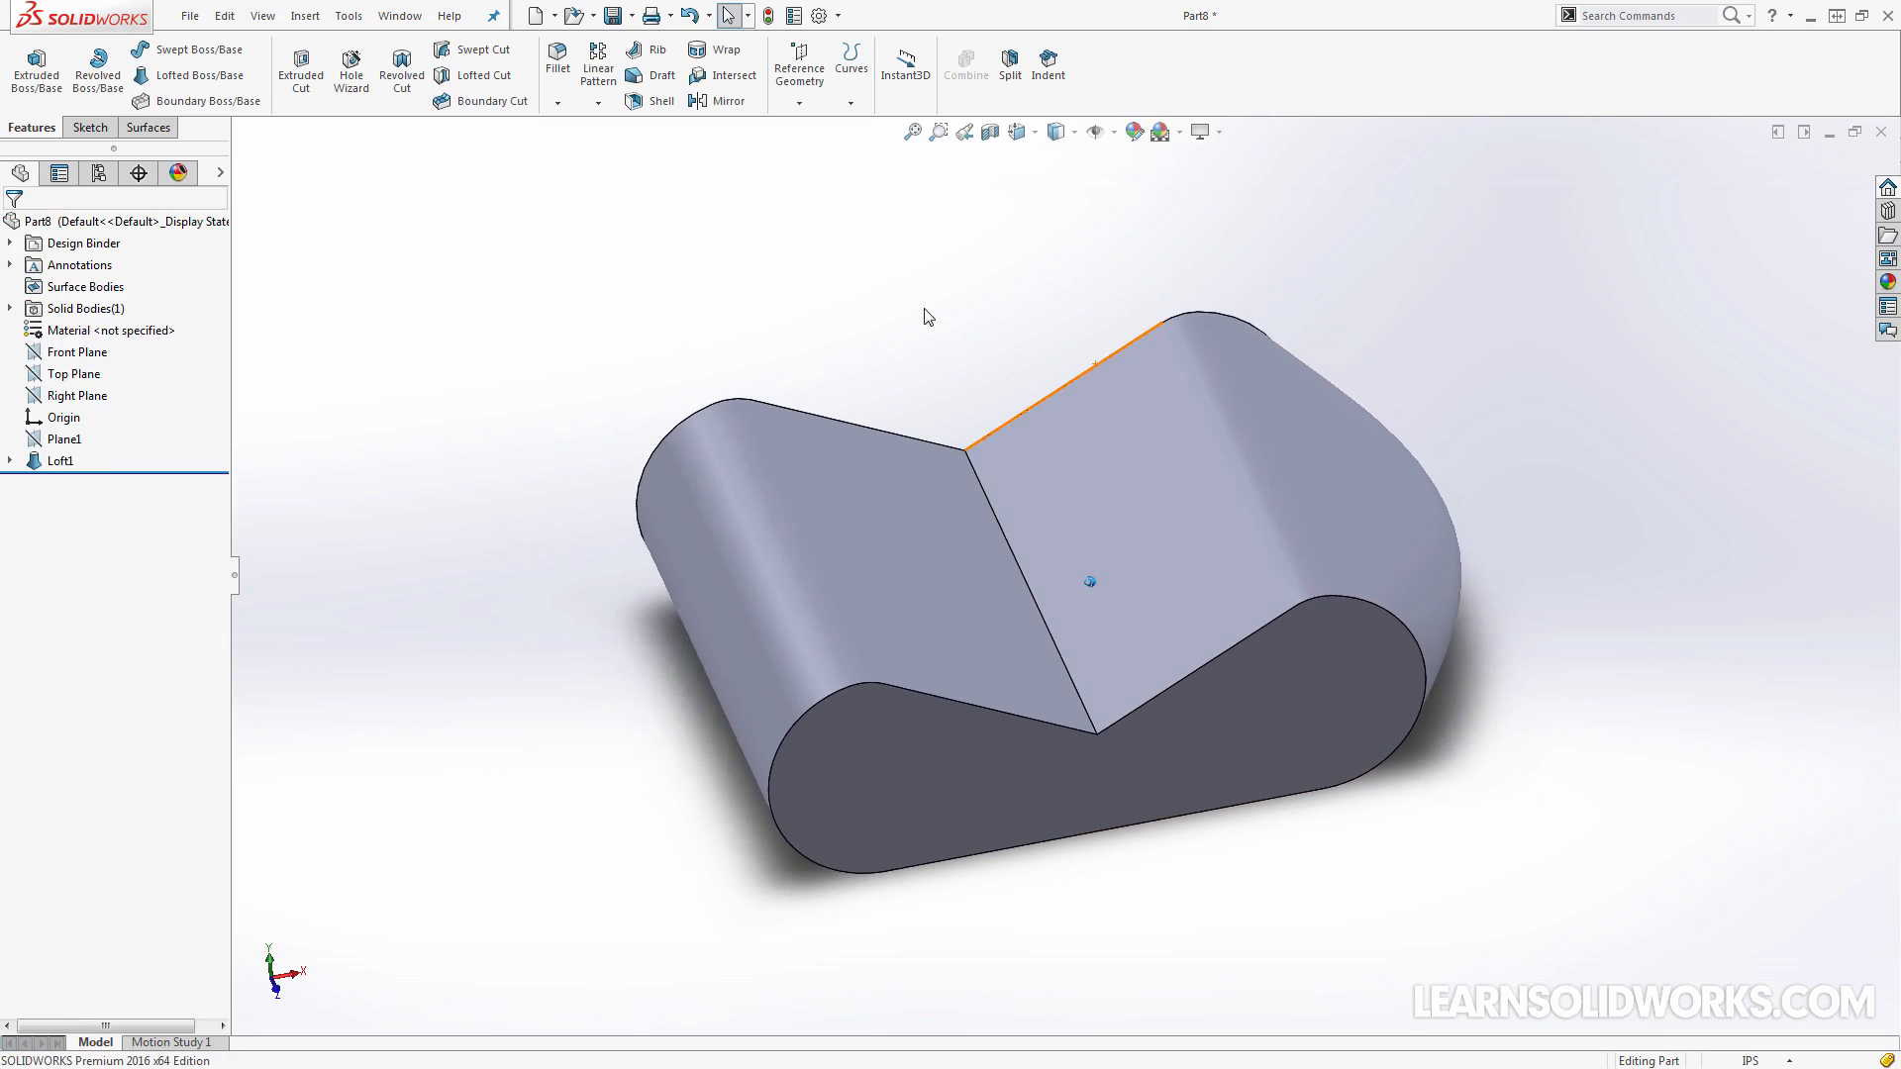
Switch to Part7 and delete its Loft5 feature while keeping the absorbed sketches
click(399, 16)
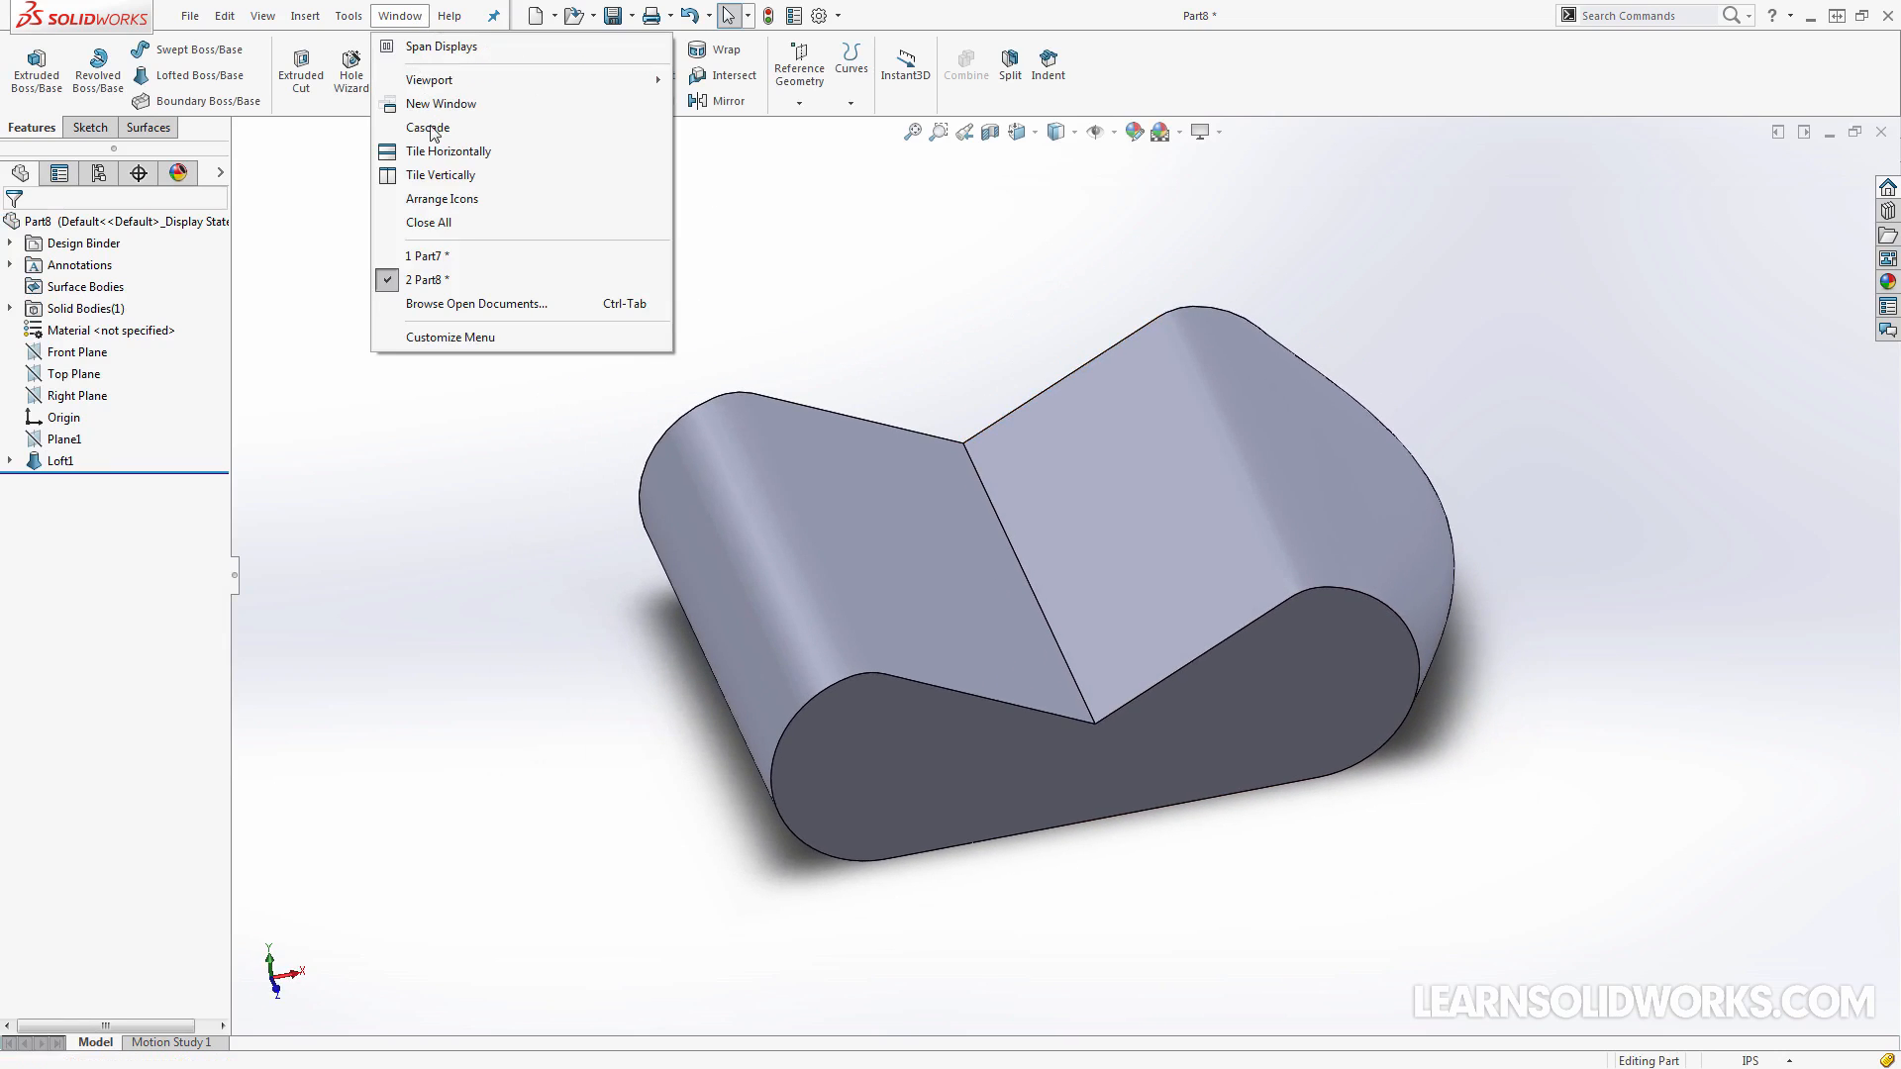
click(448, 267)
click(59, 438)
key(Delete)
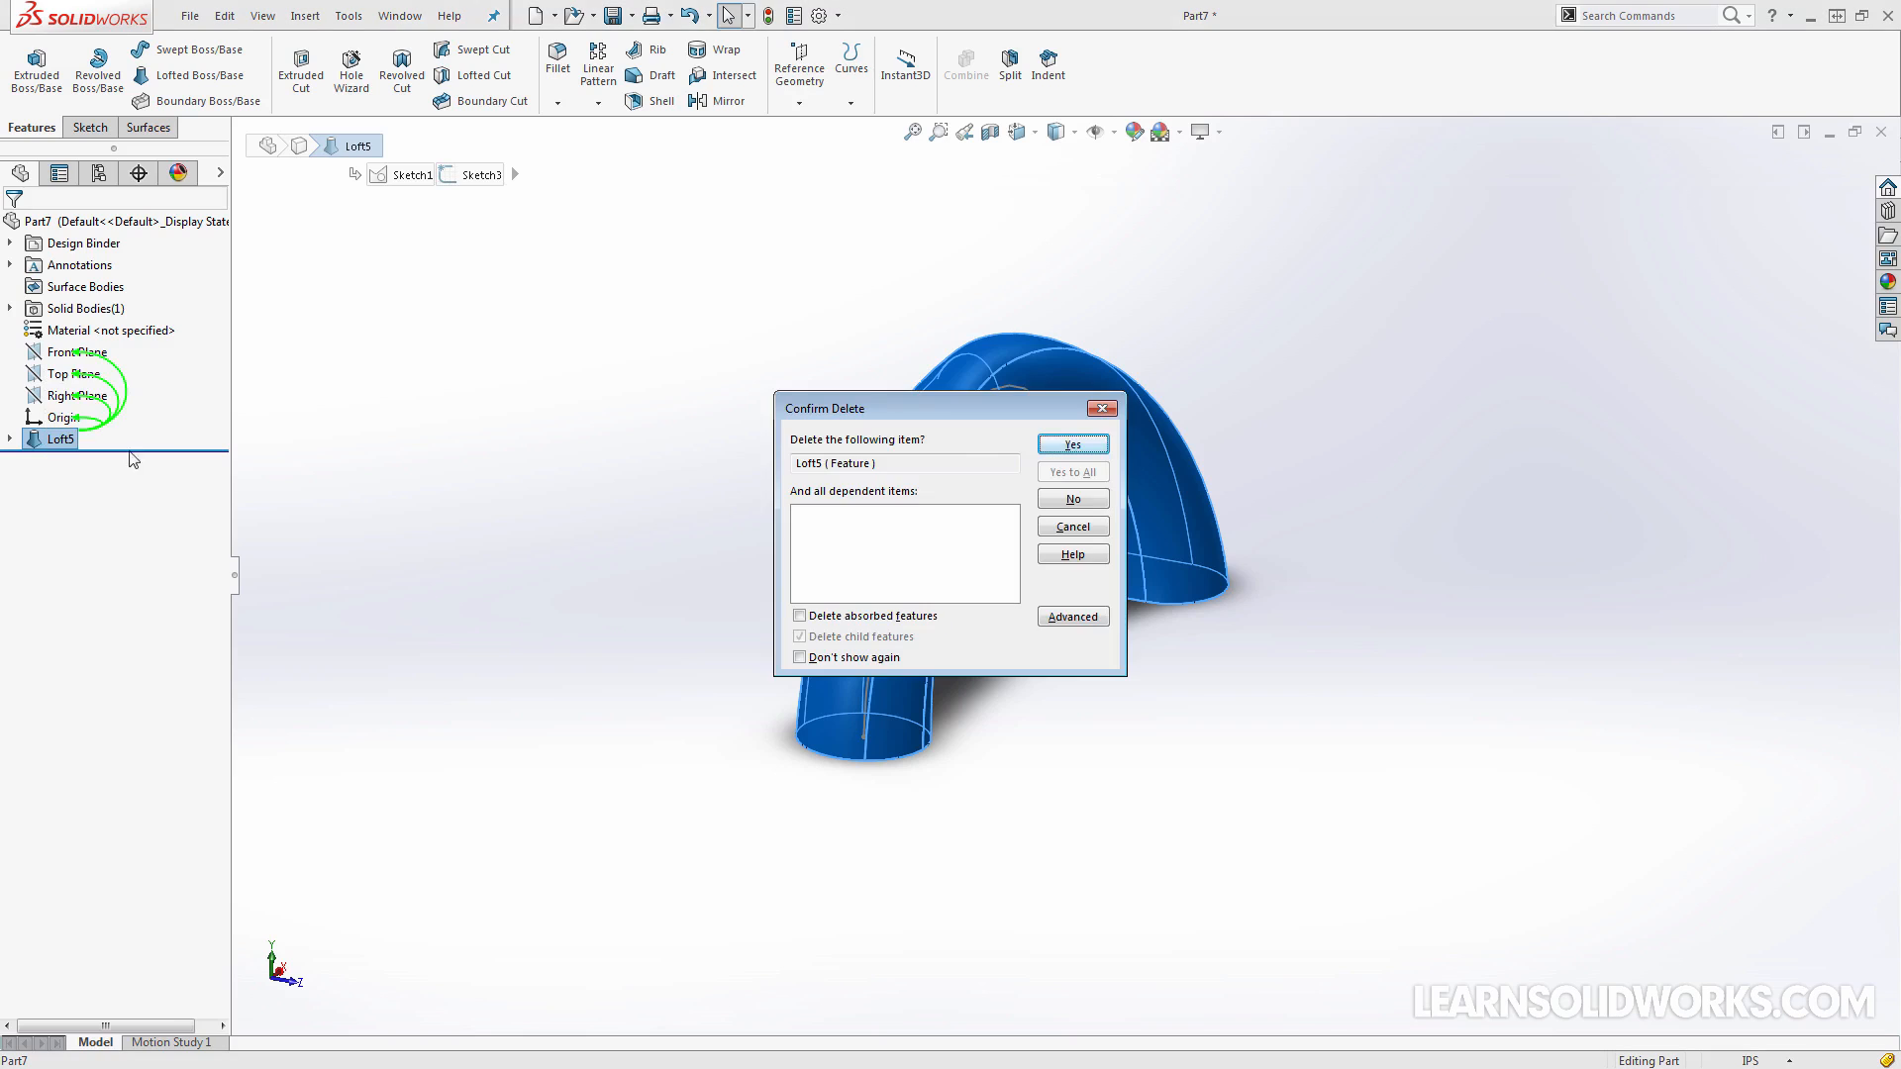
click(1072, 445)
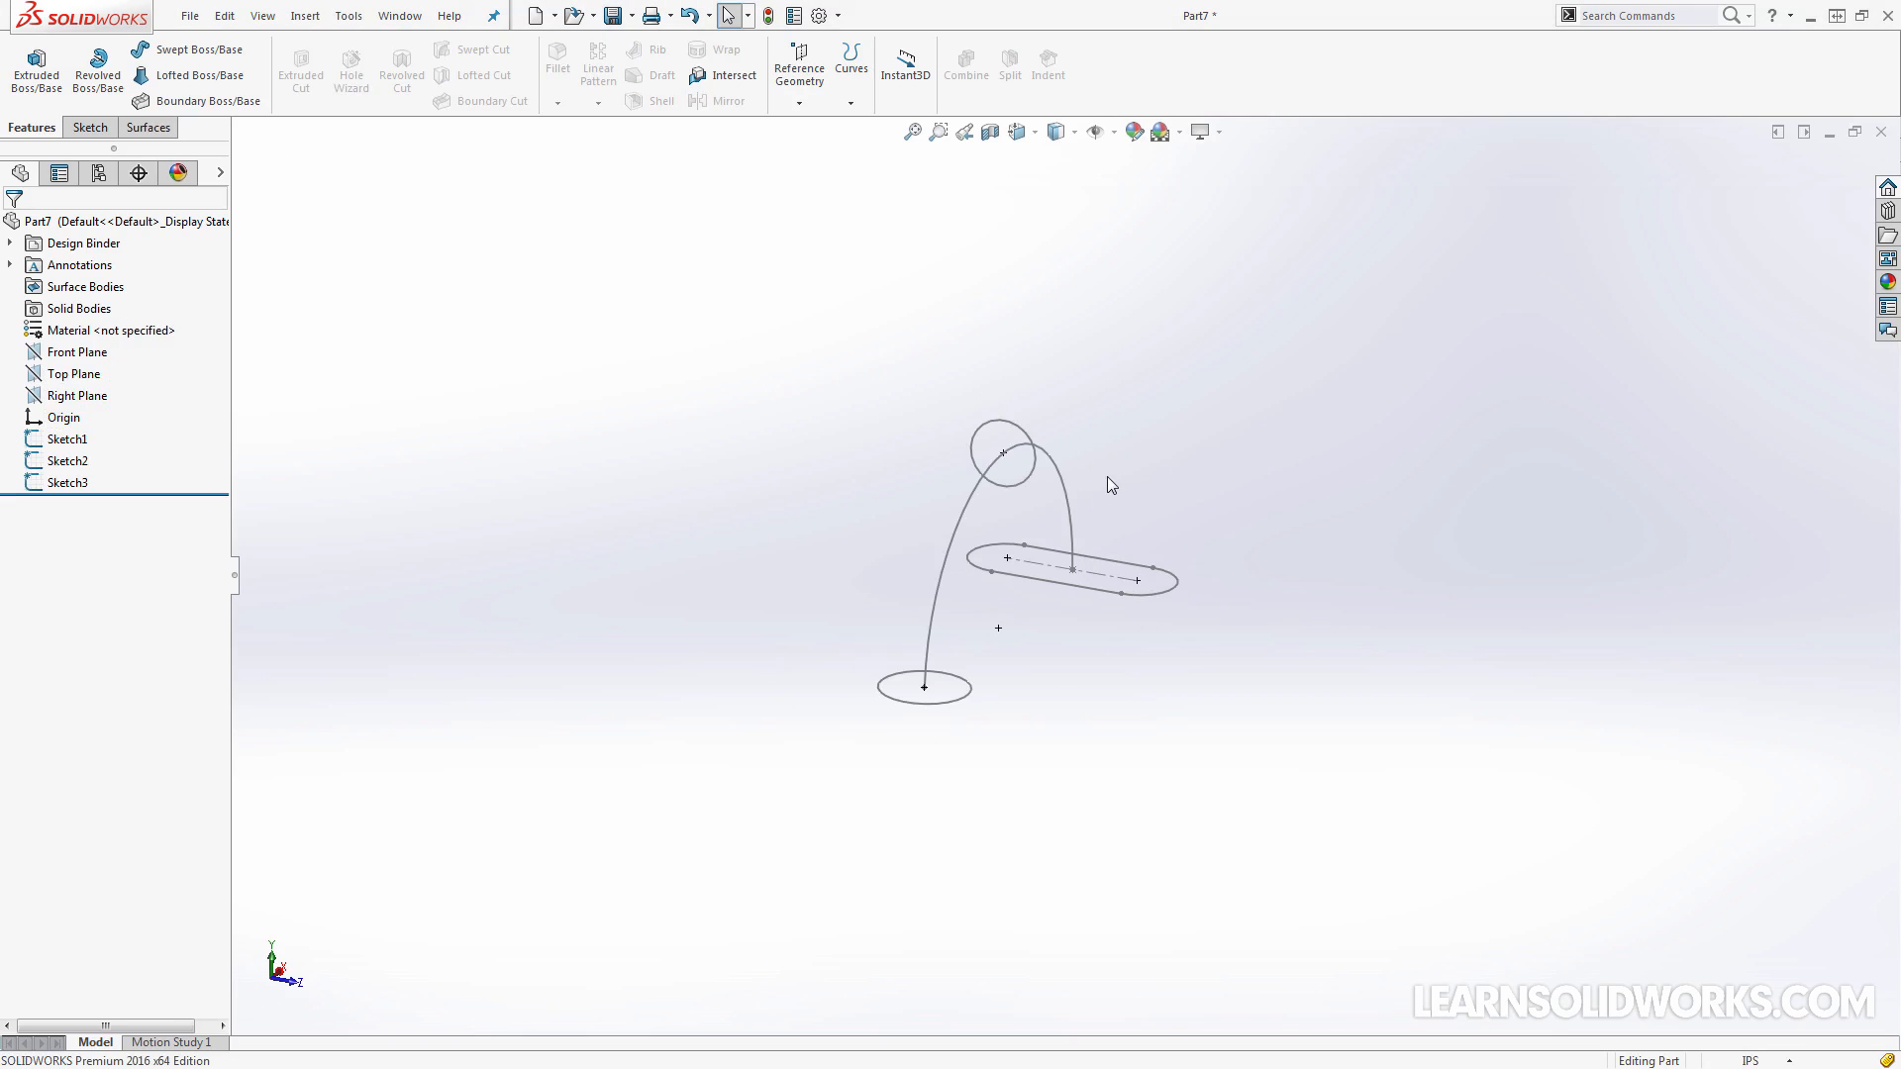
In Sketch1, draw a horizontal construction line about 9.88 in long from the circle's outer edge through the origin to the slot's far side
middle_drag(1108, 479, 1110, 492)
scroll(1045, 527, down, 1)
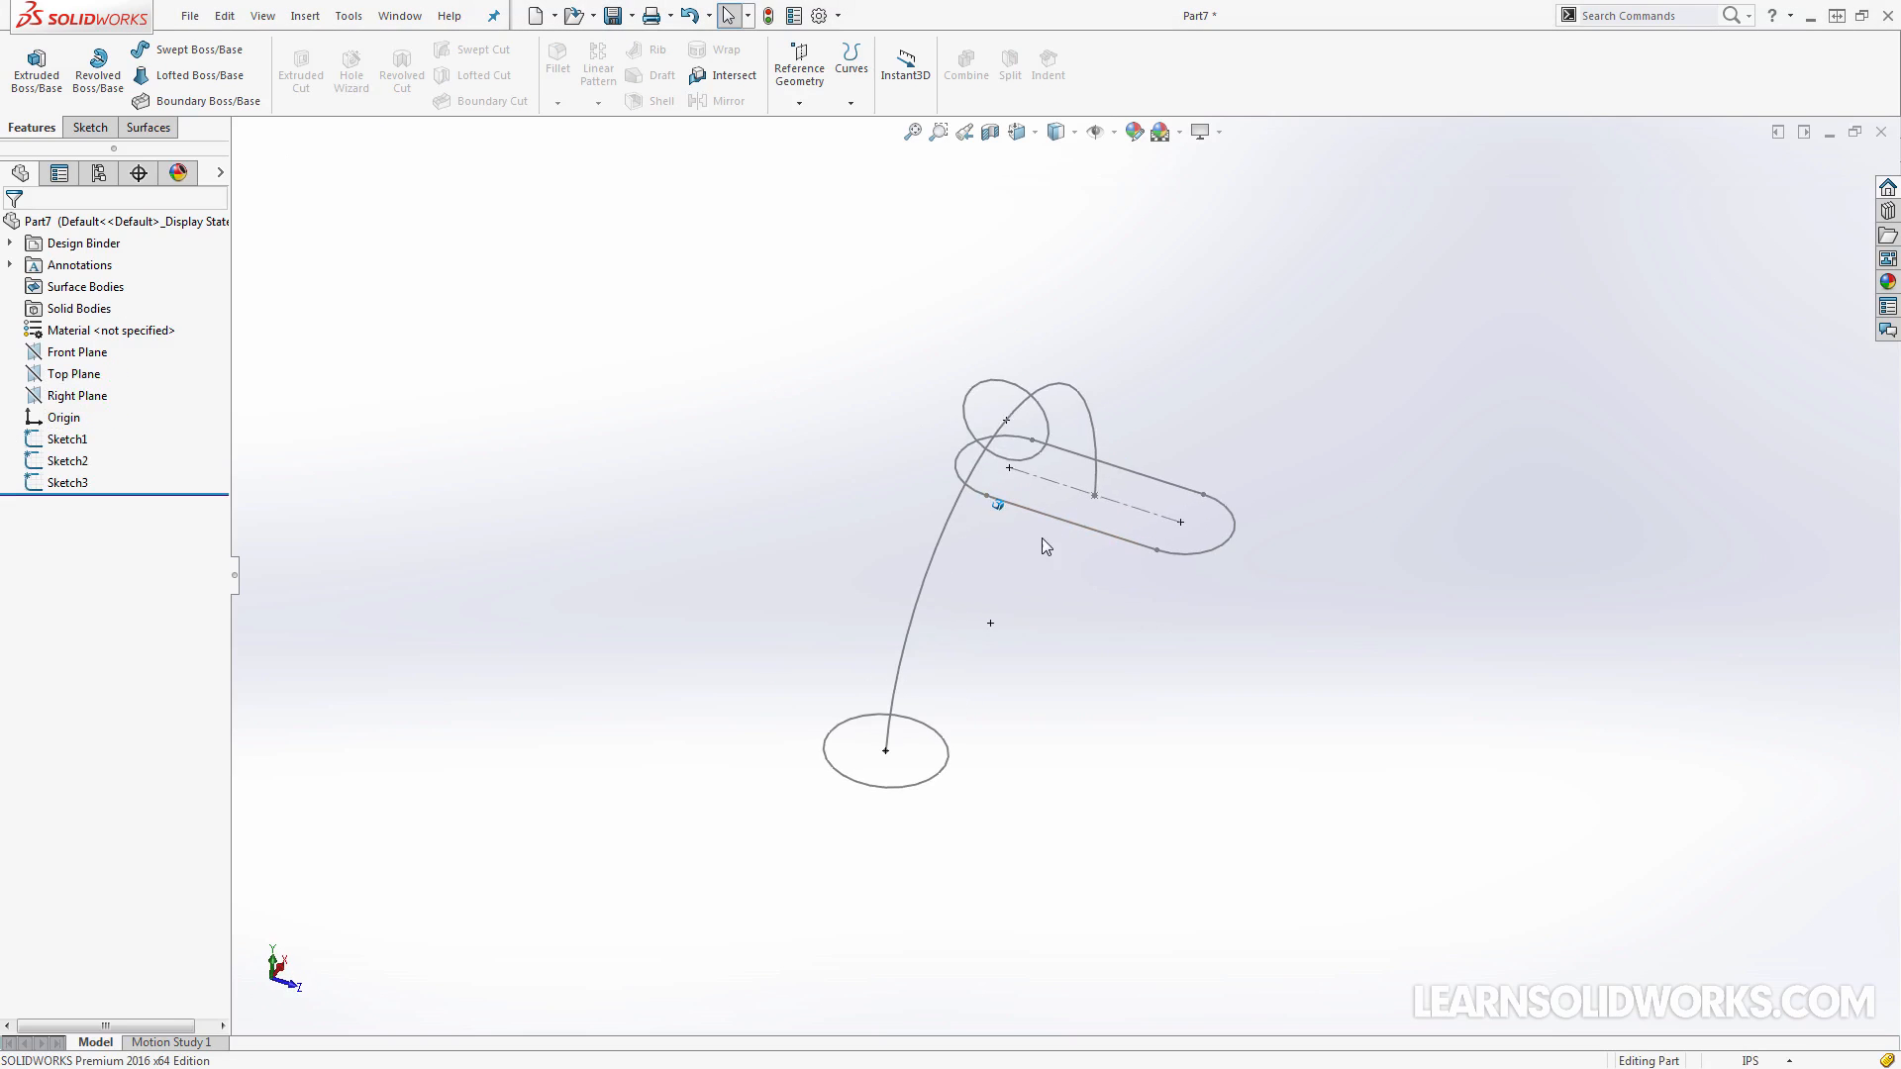
scroll(1037, 544, down, 1)
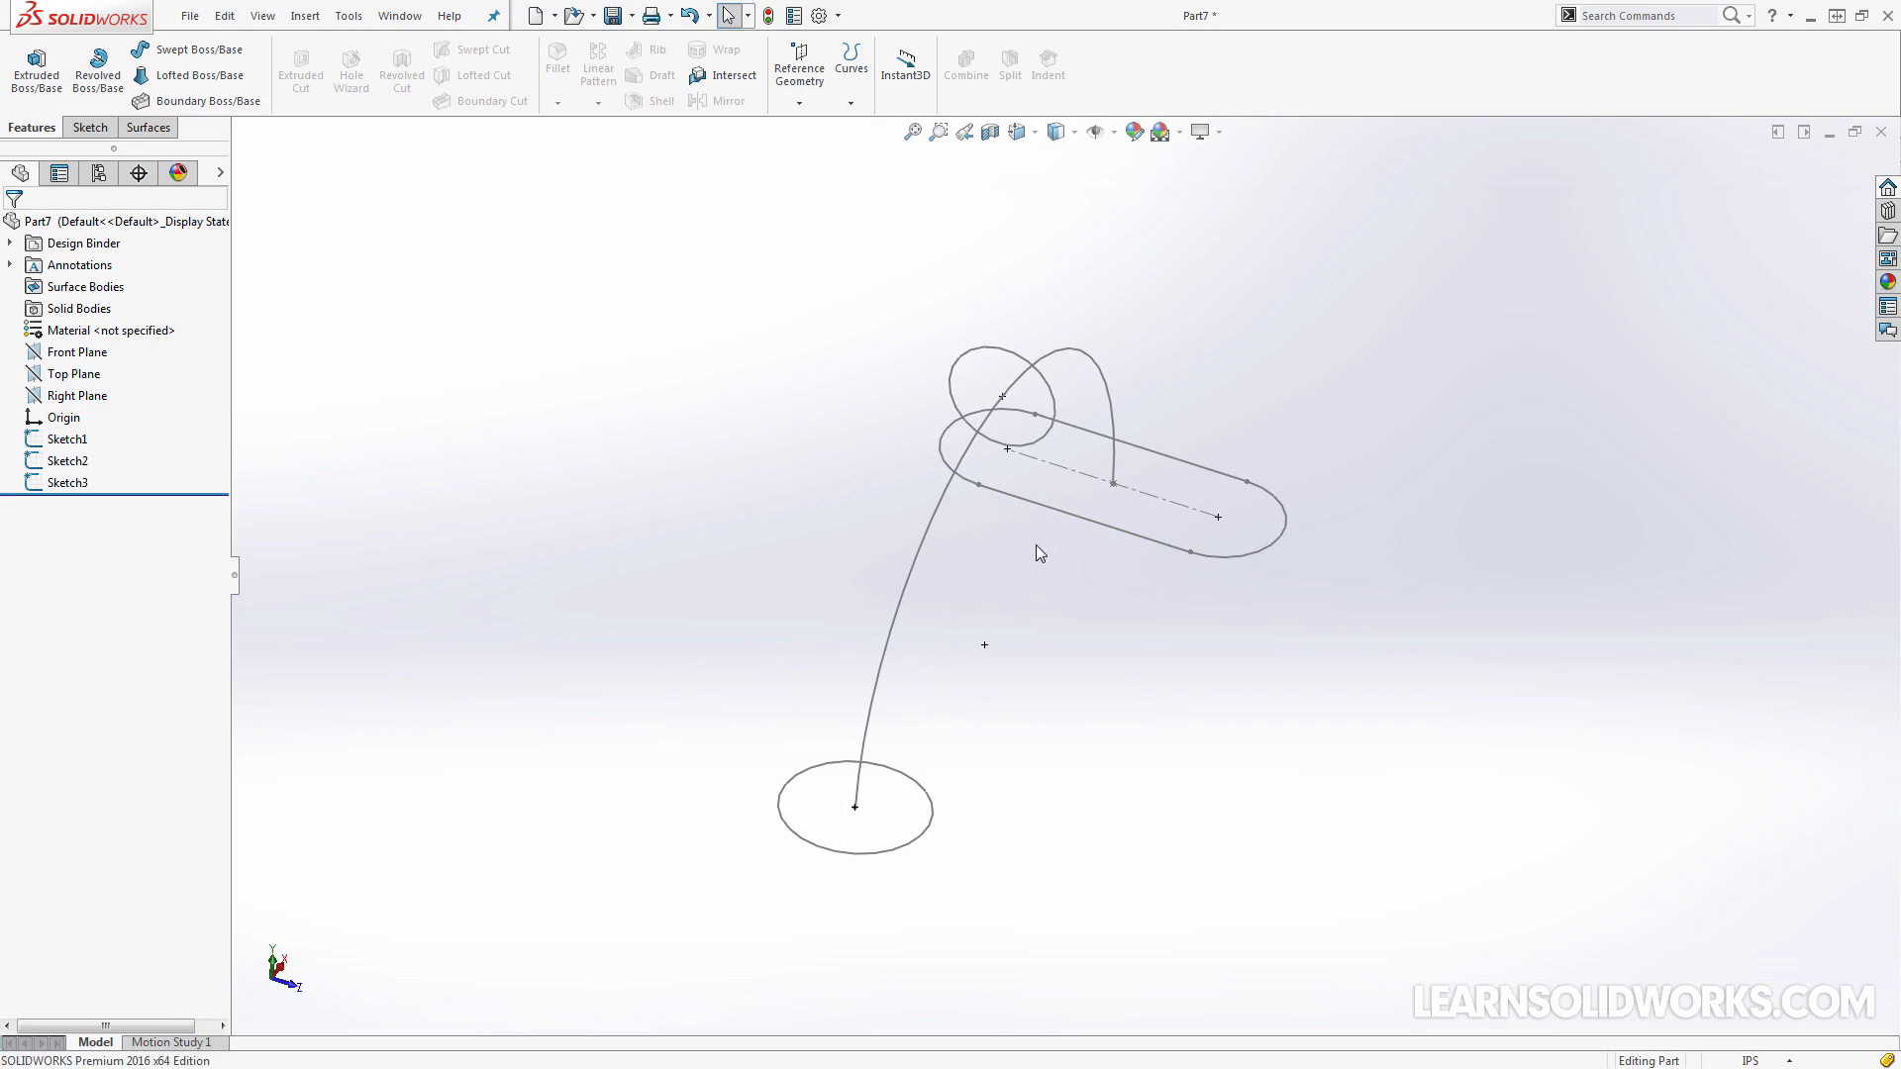
middle_drag(1036, 544, 1036, 544)
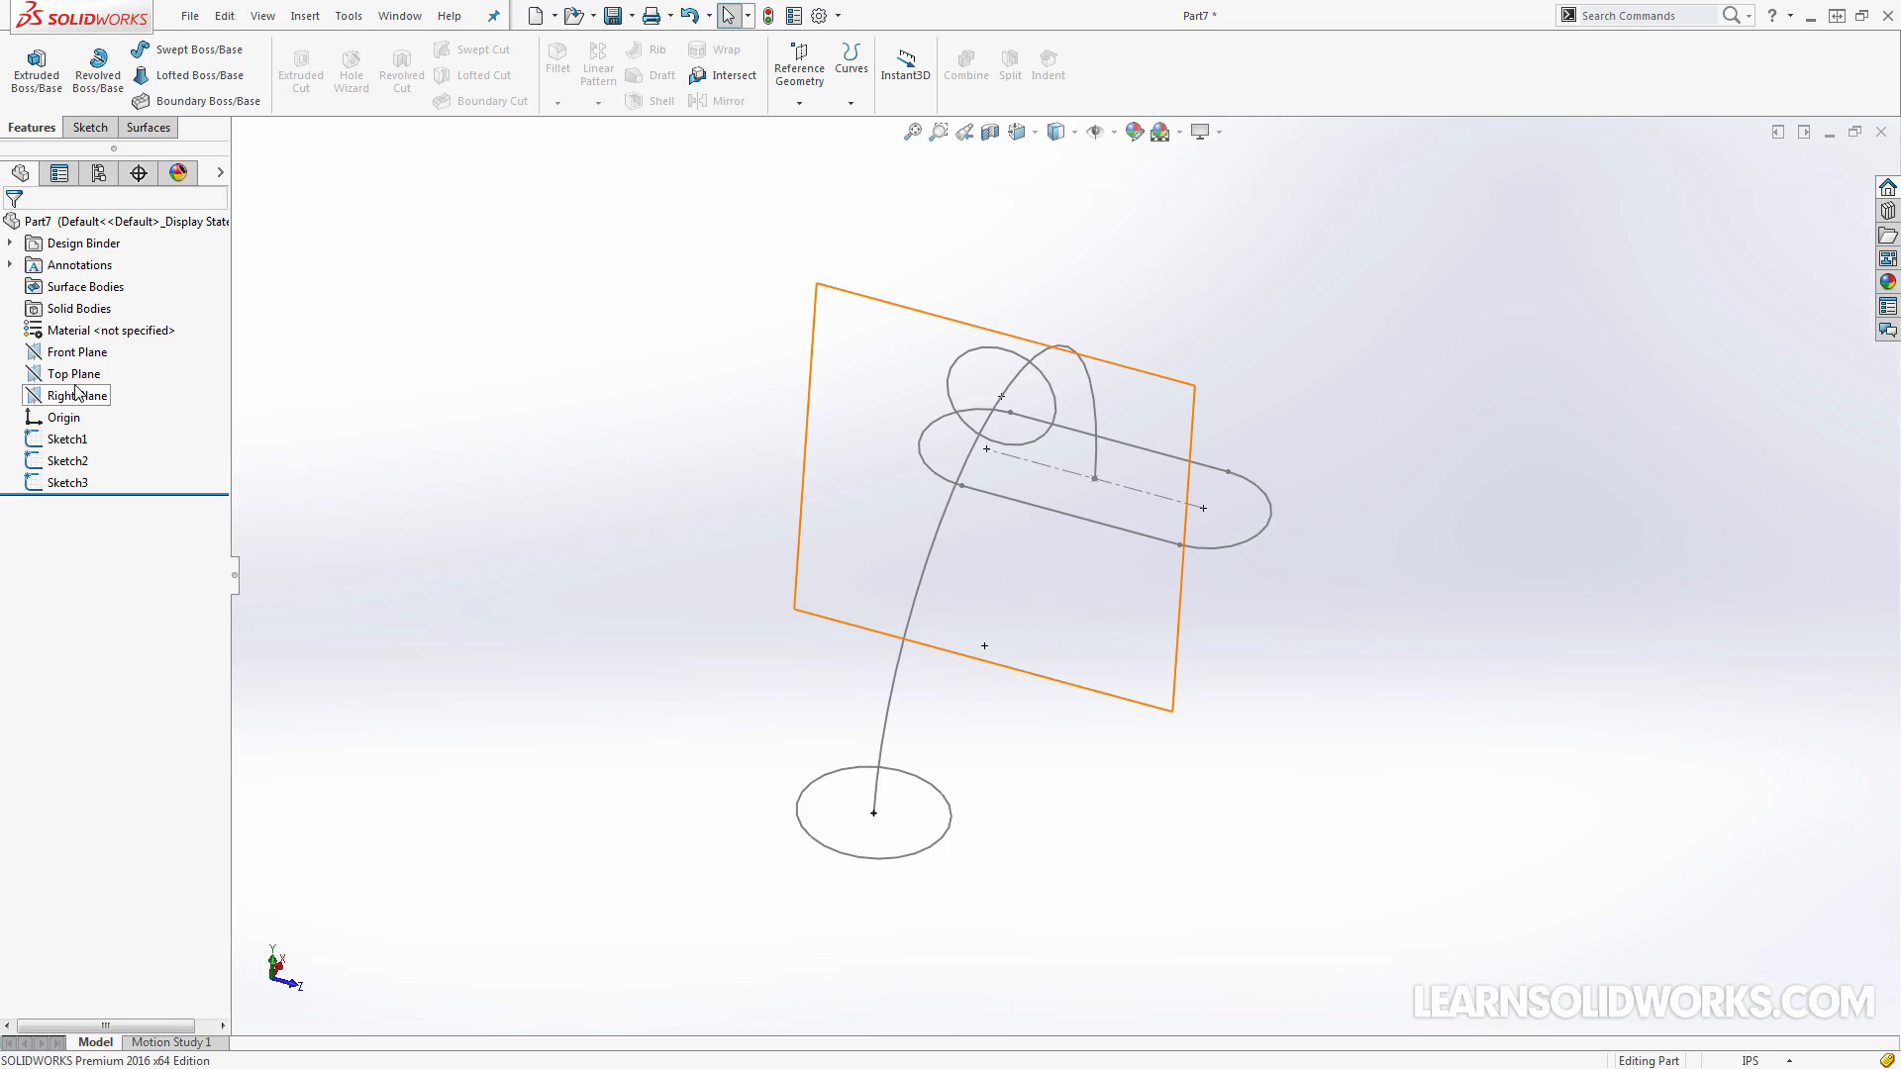
click(57, 442)
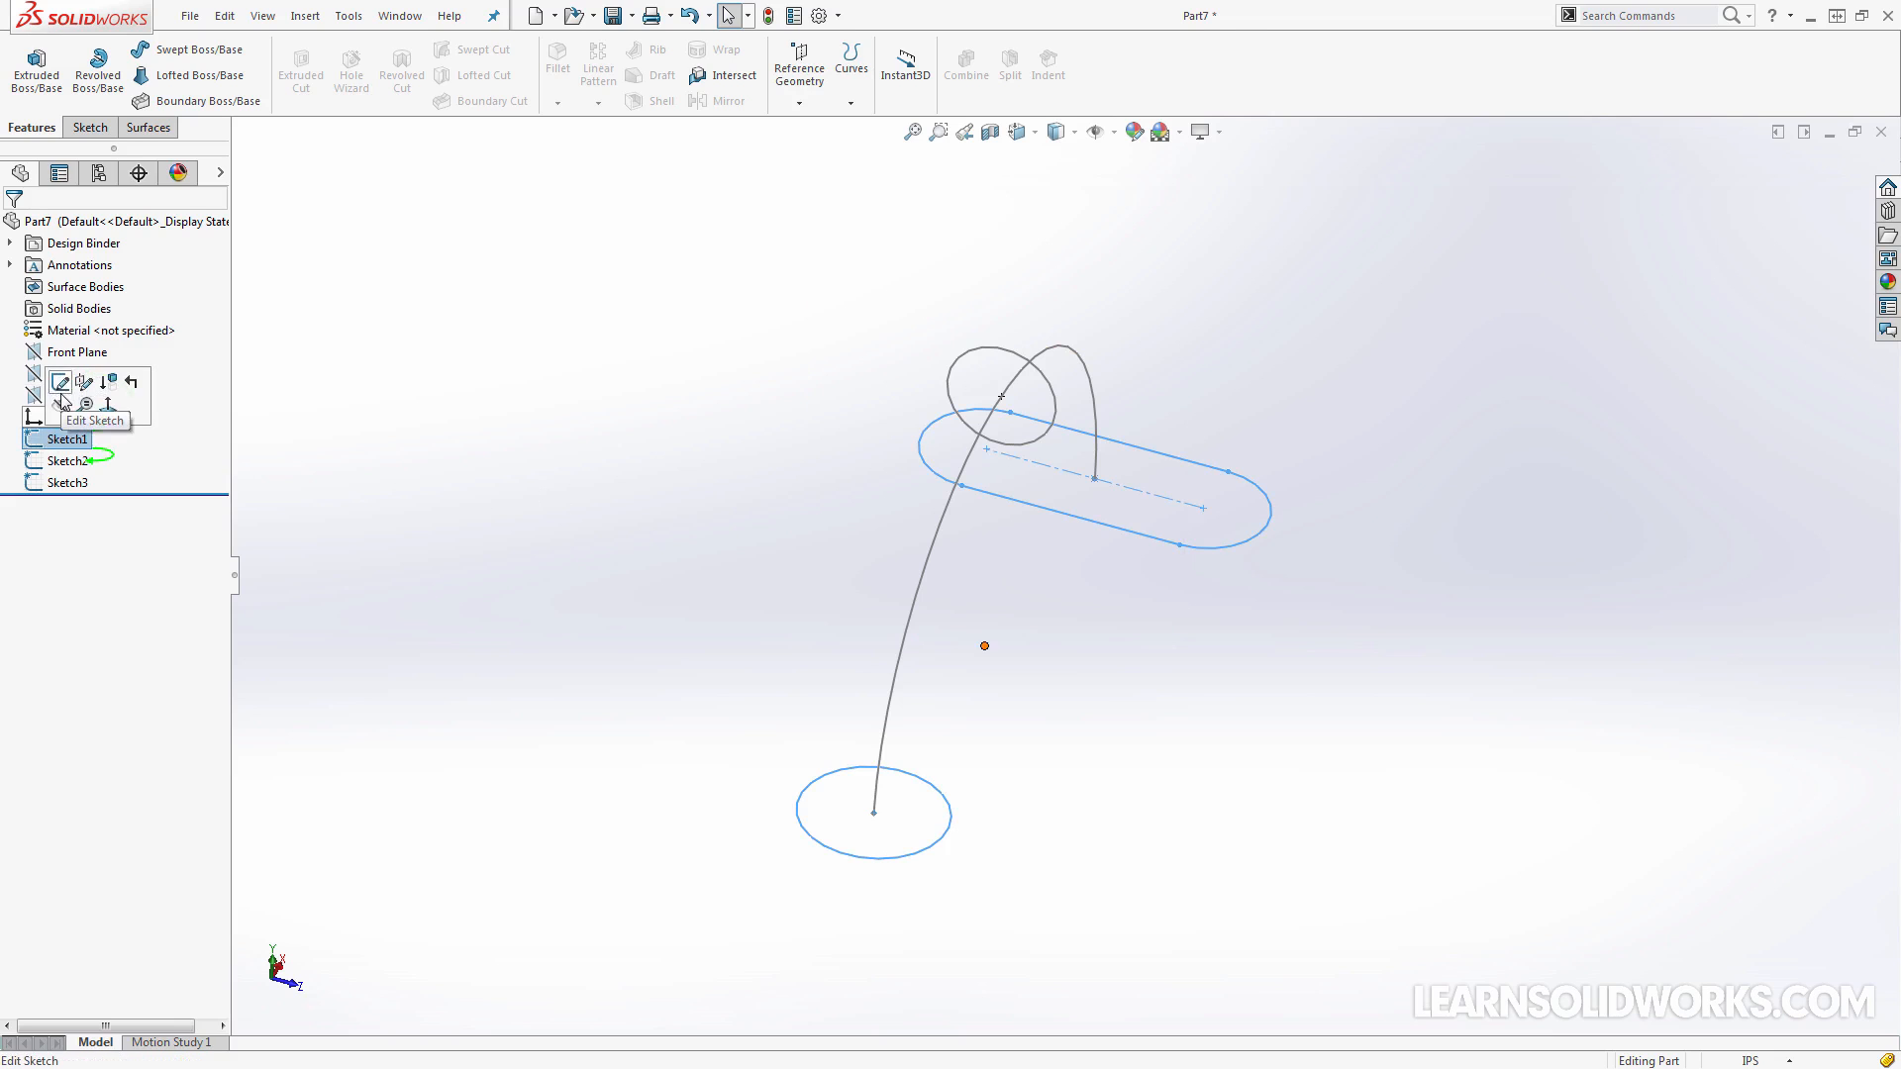
click(60, 387)
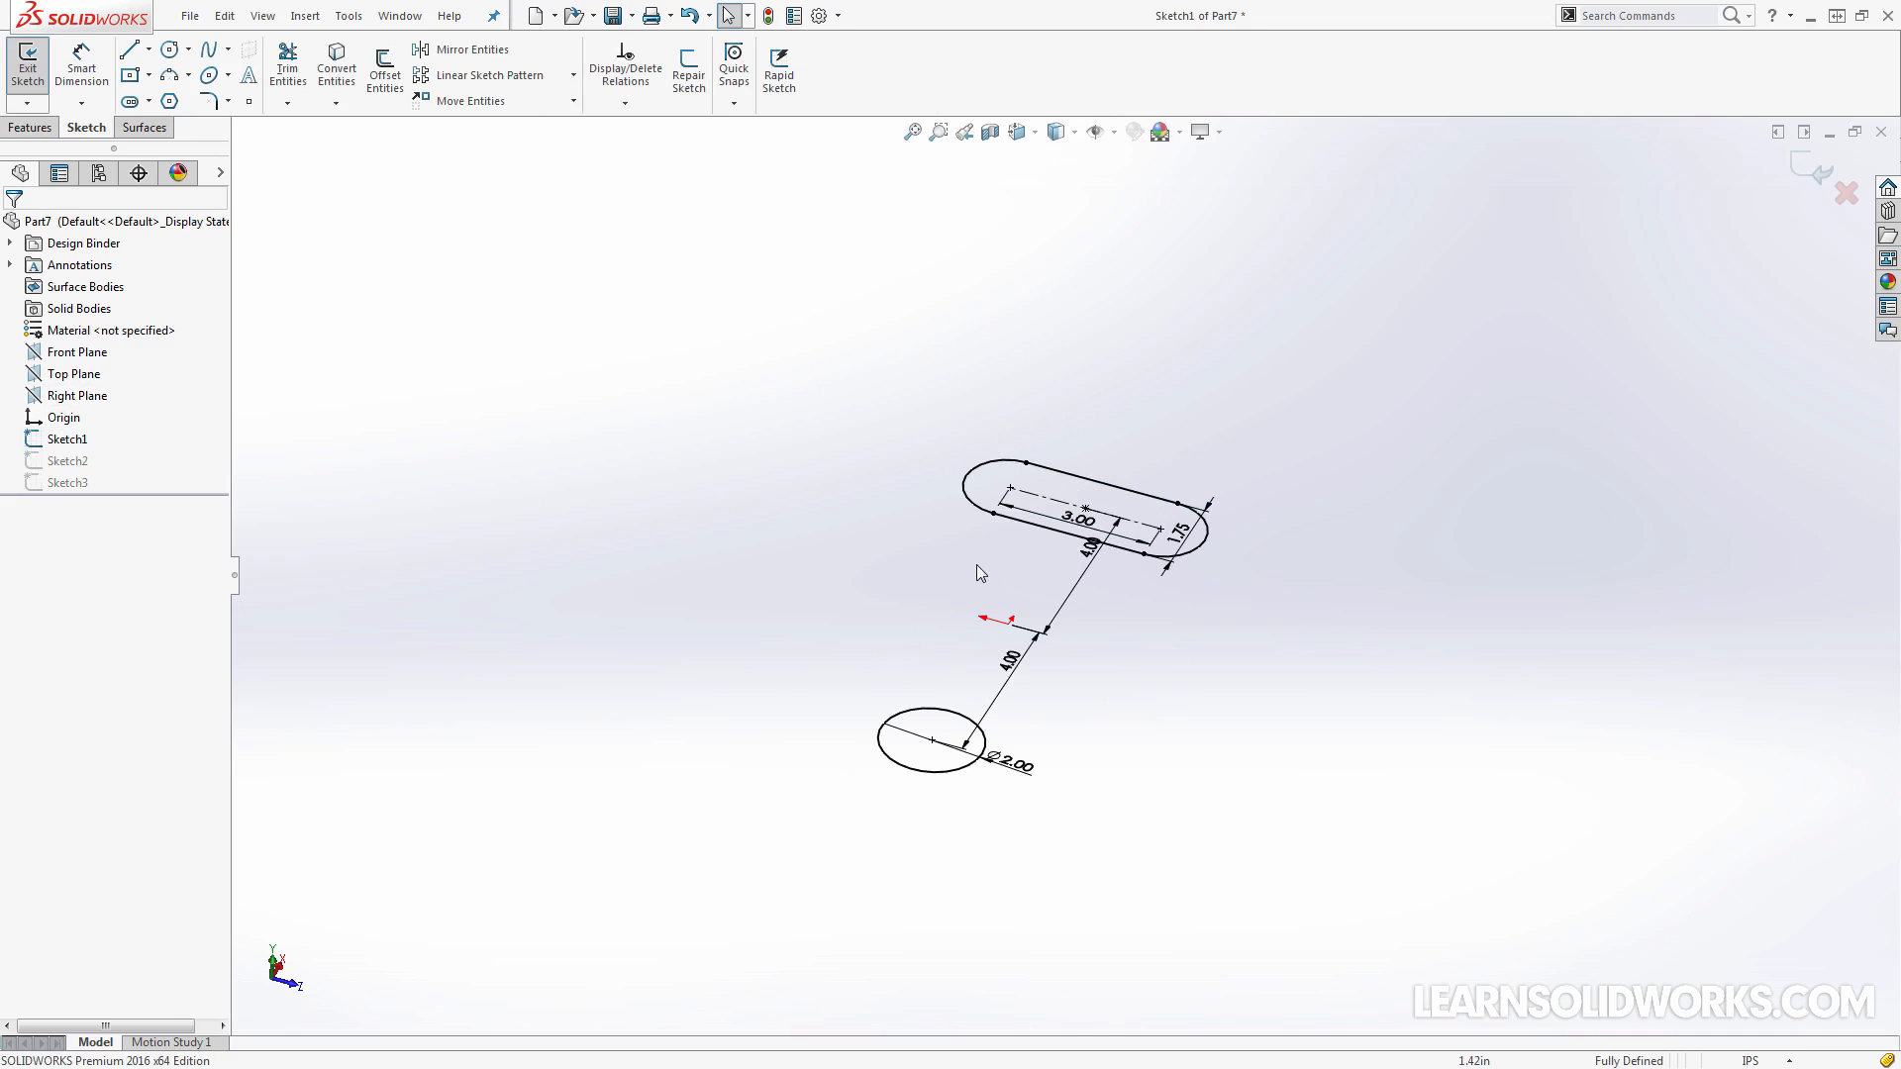
key(l)
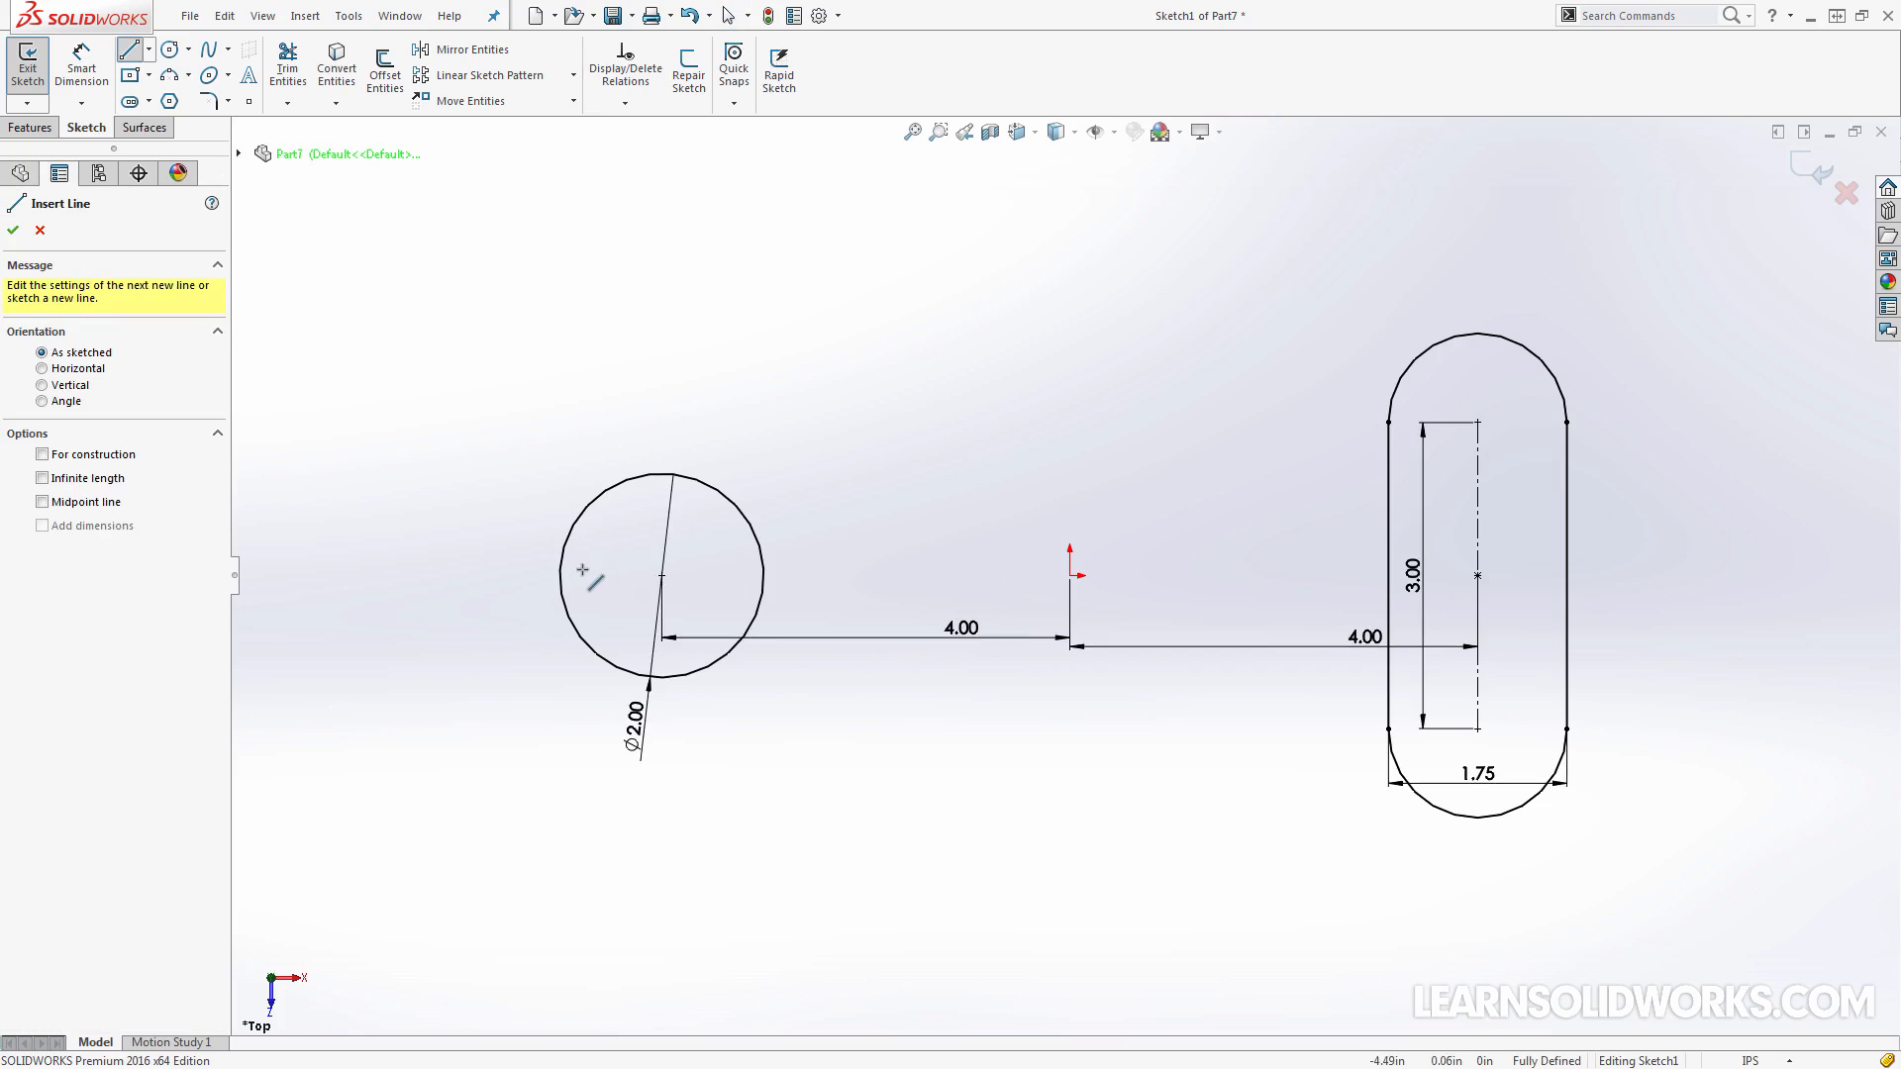
click(561, 575)
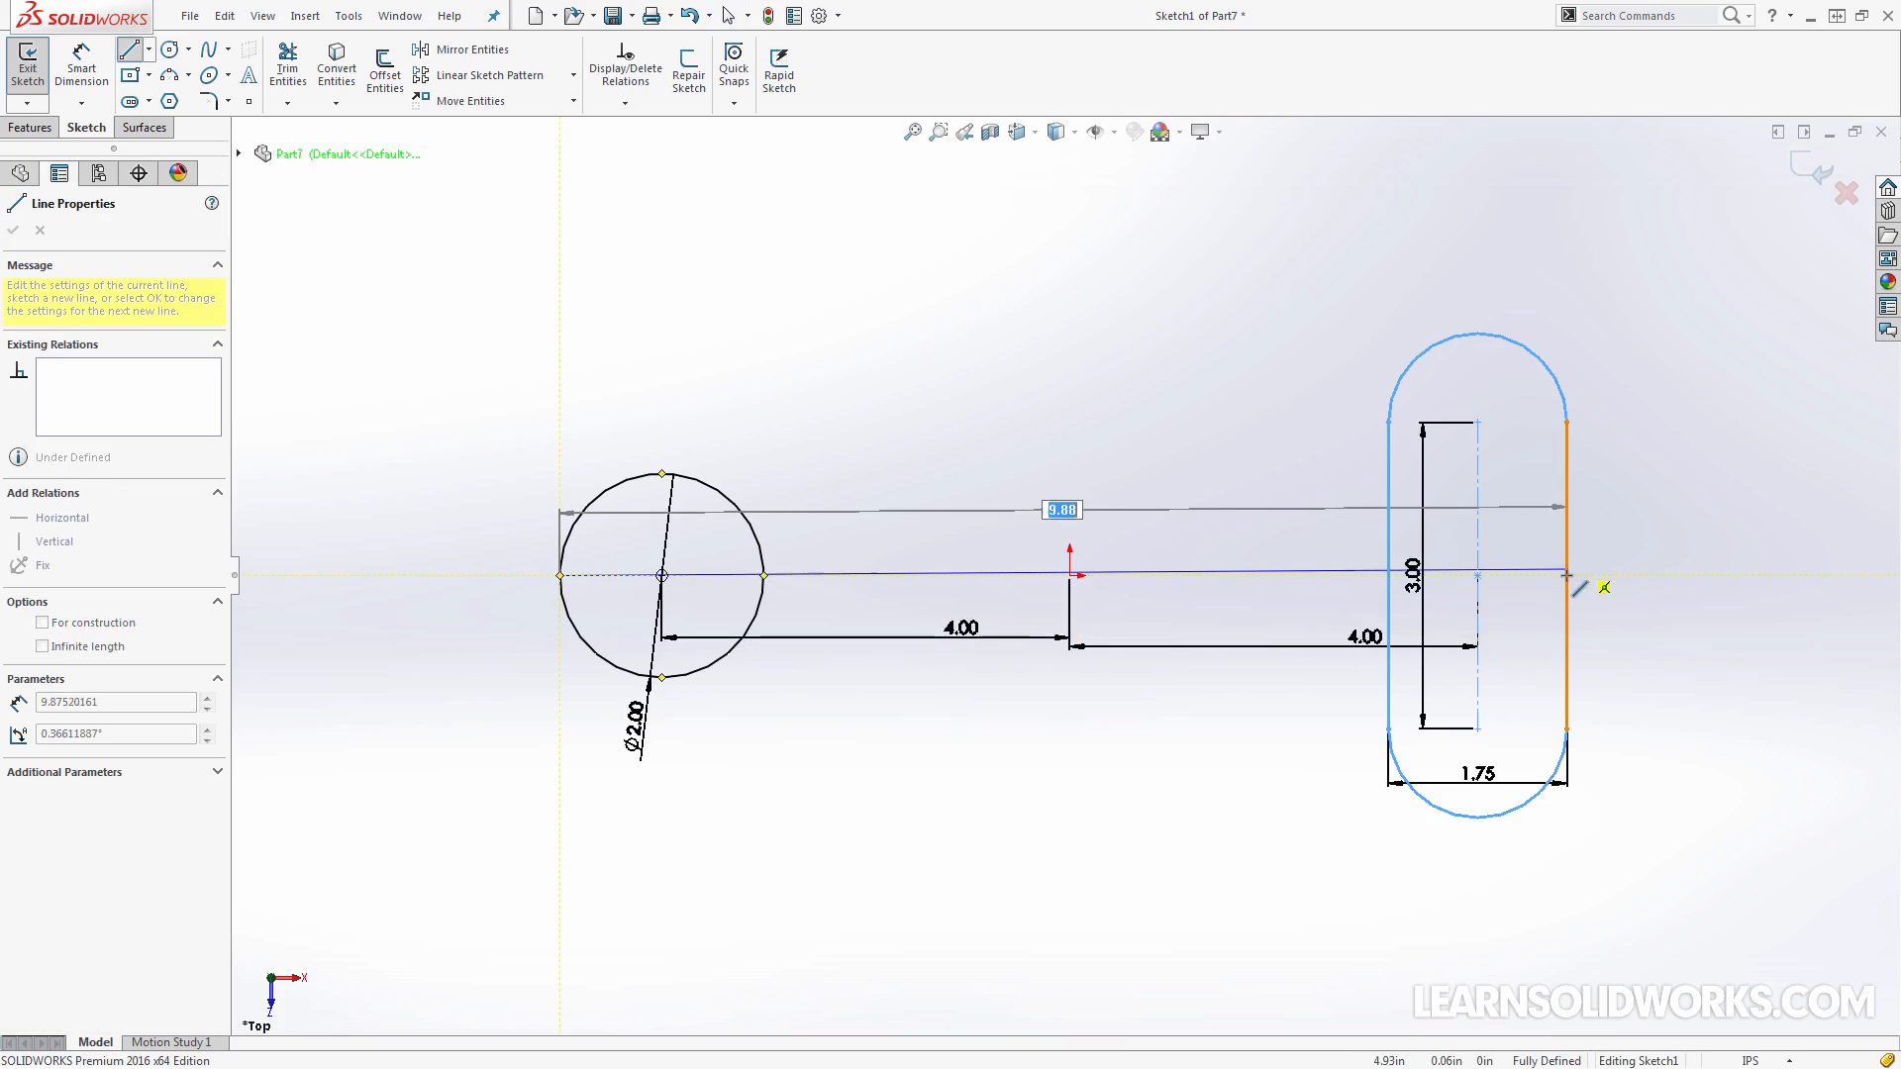
click(1567, 574)
key(Escape)
click(1226, 576)
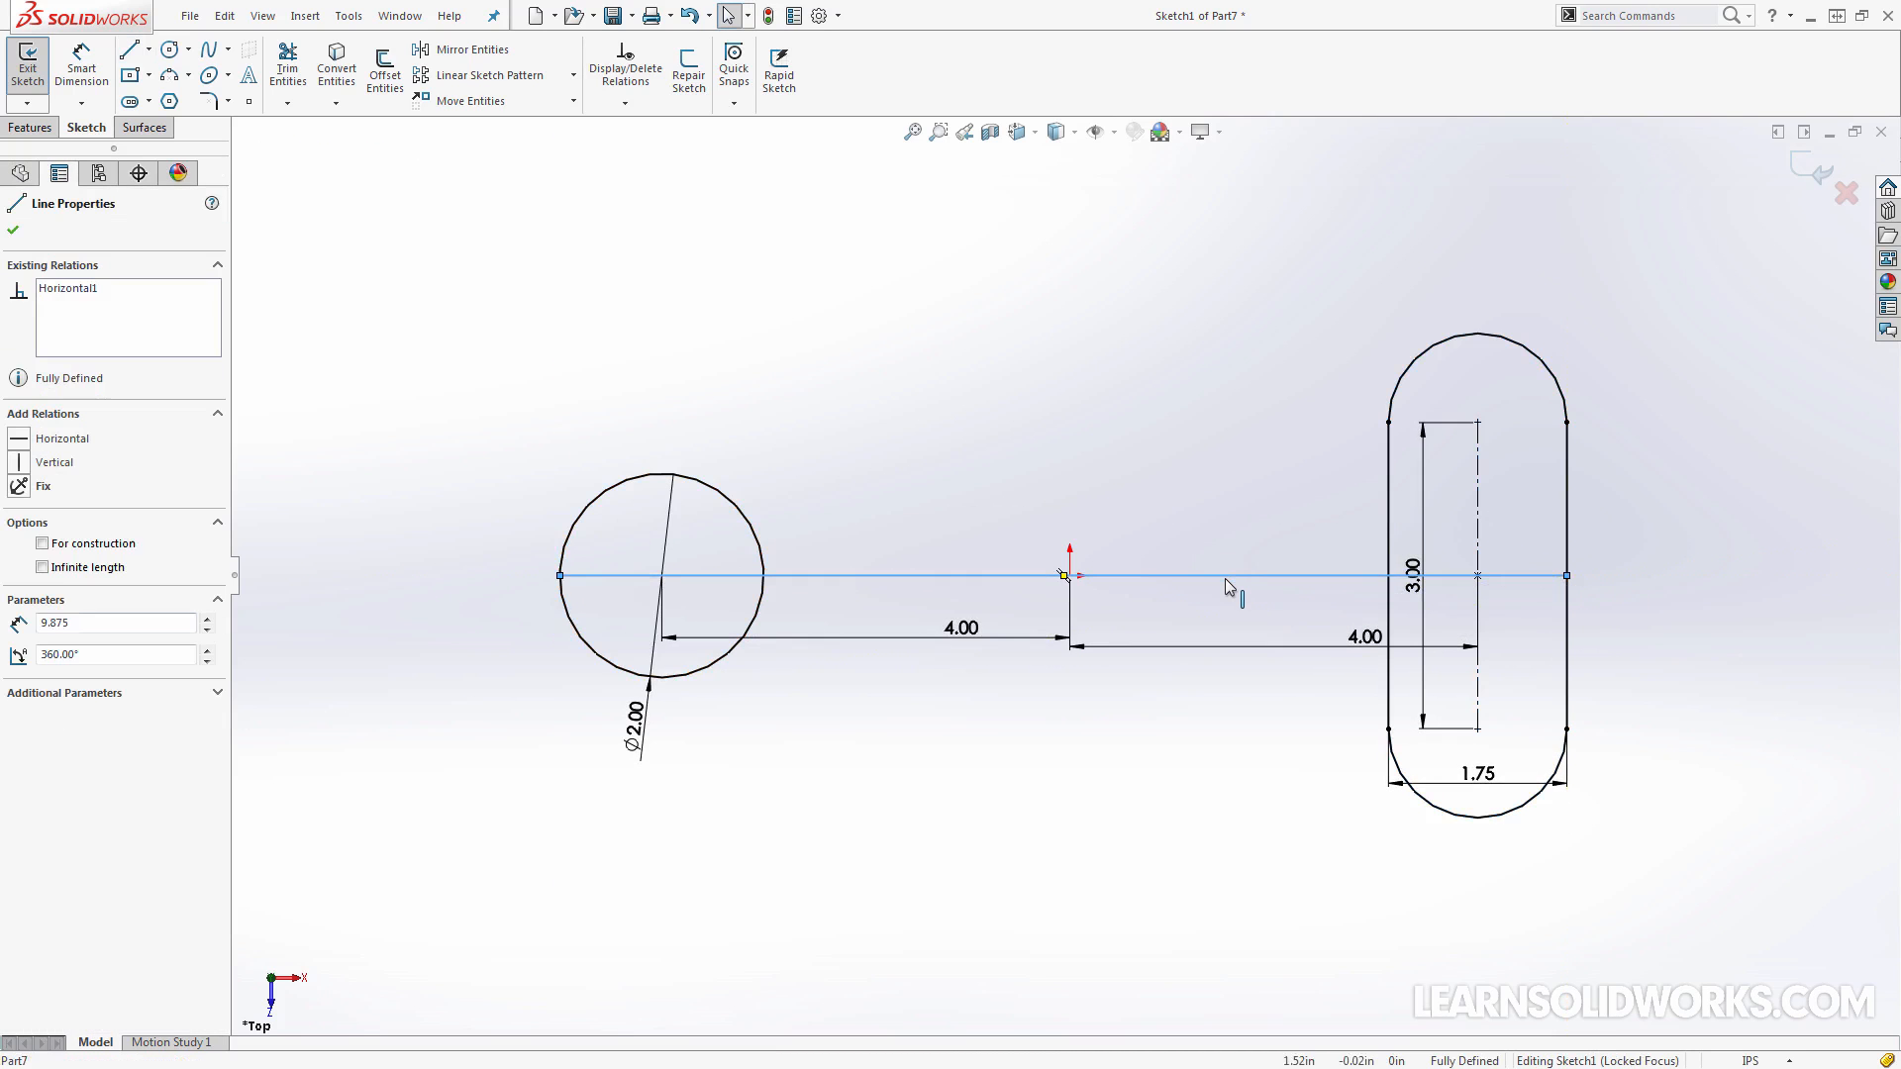
key(c)
Trim away the upper halves of the circle and the slot above the horizontal construction line, accepting the loss of the slot entity
key(t)
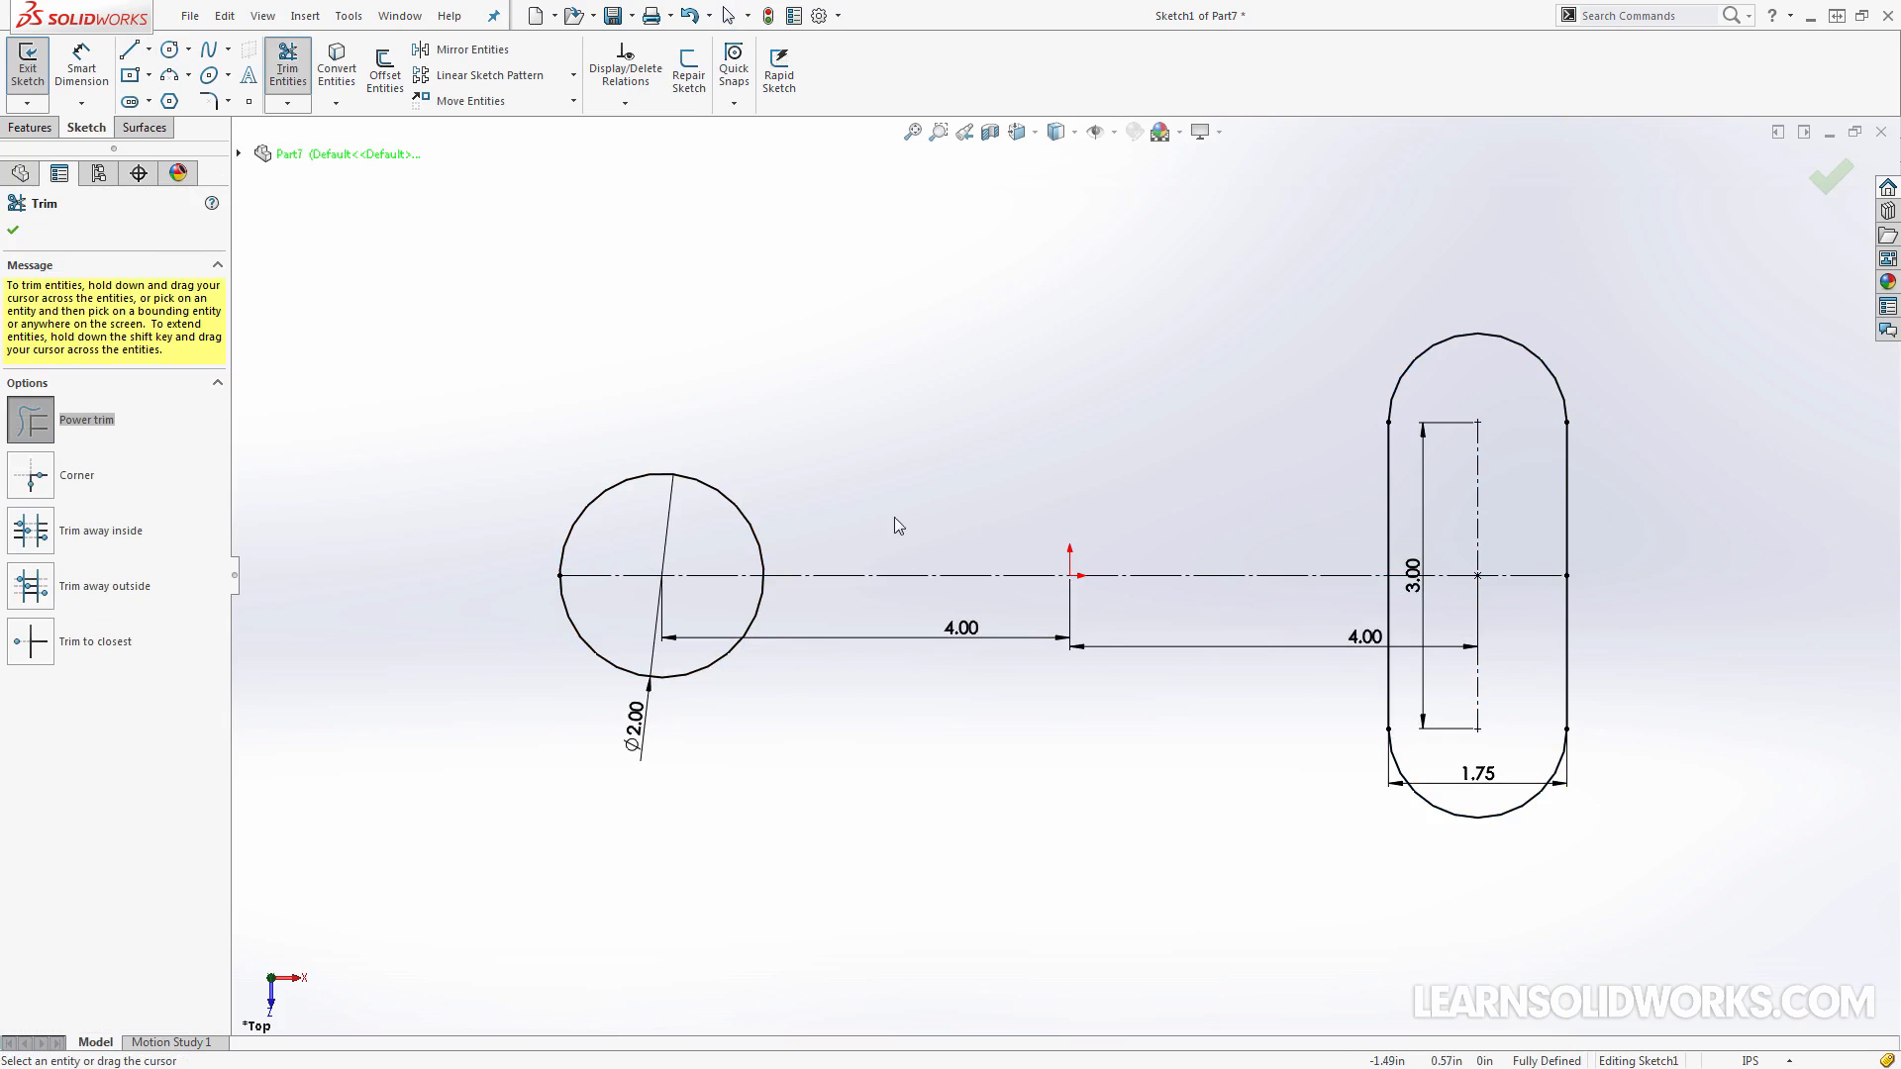
mouse_move(895, 518)
mouse_down()
mouse_move(668, 533)
mouse_move(1386, 508)
mouse_up()
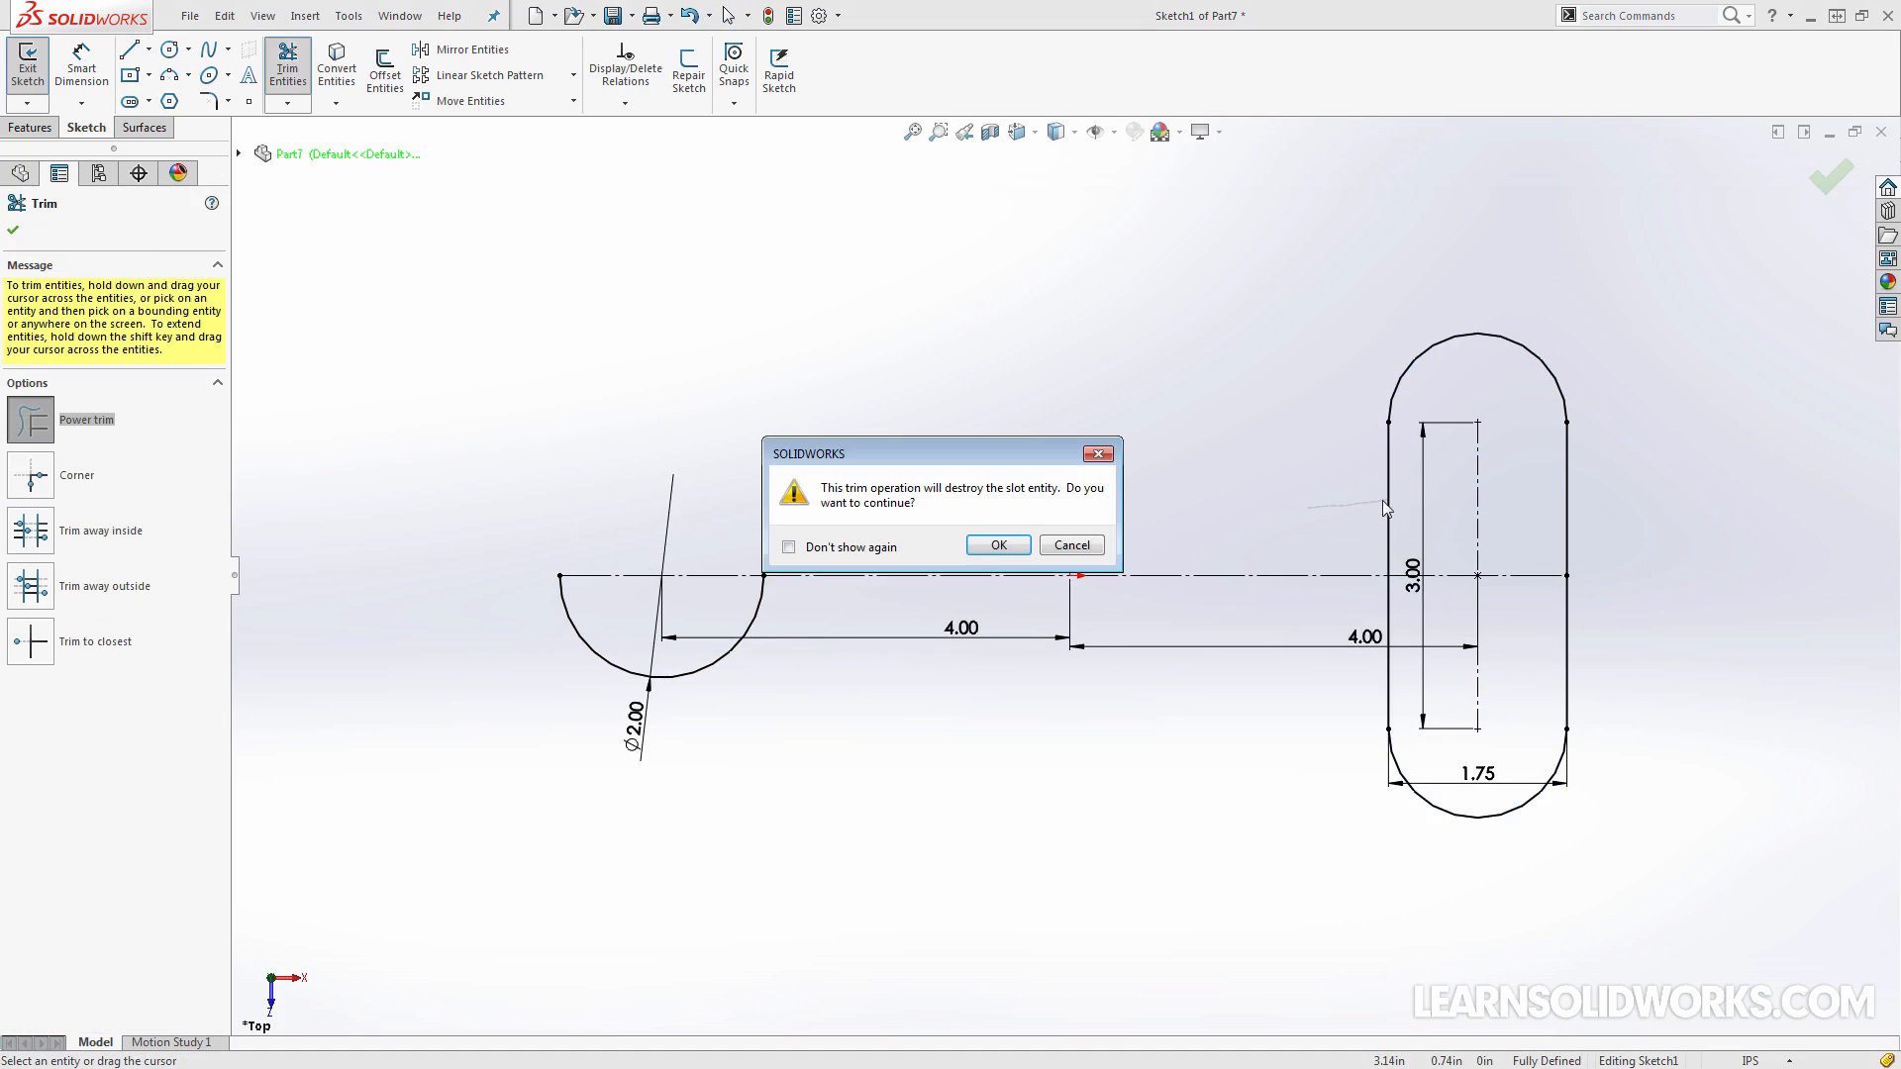
click(999, 544)
mouse_move(1680, 530)
mouse_down()
mouse_move(1542, 515)
mouse_move(1553, 384)
mouse_move(1502, 477)
mouse_up()
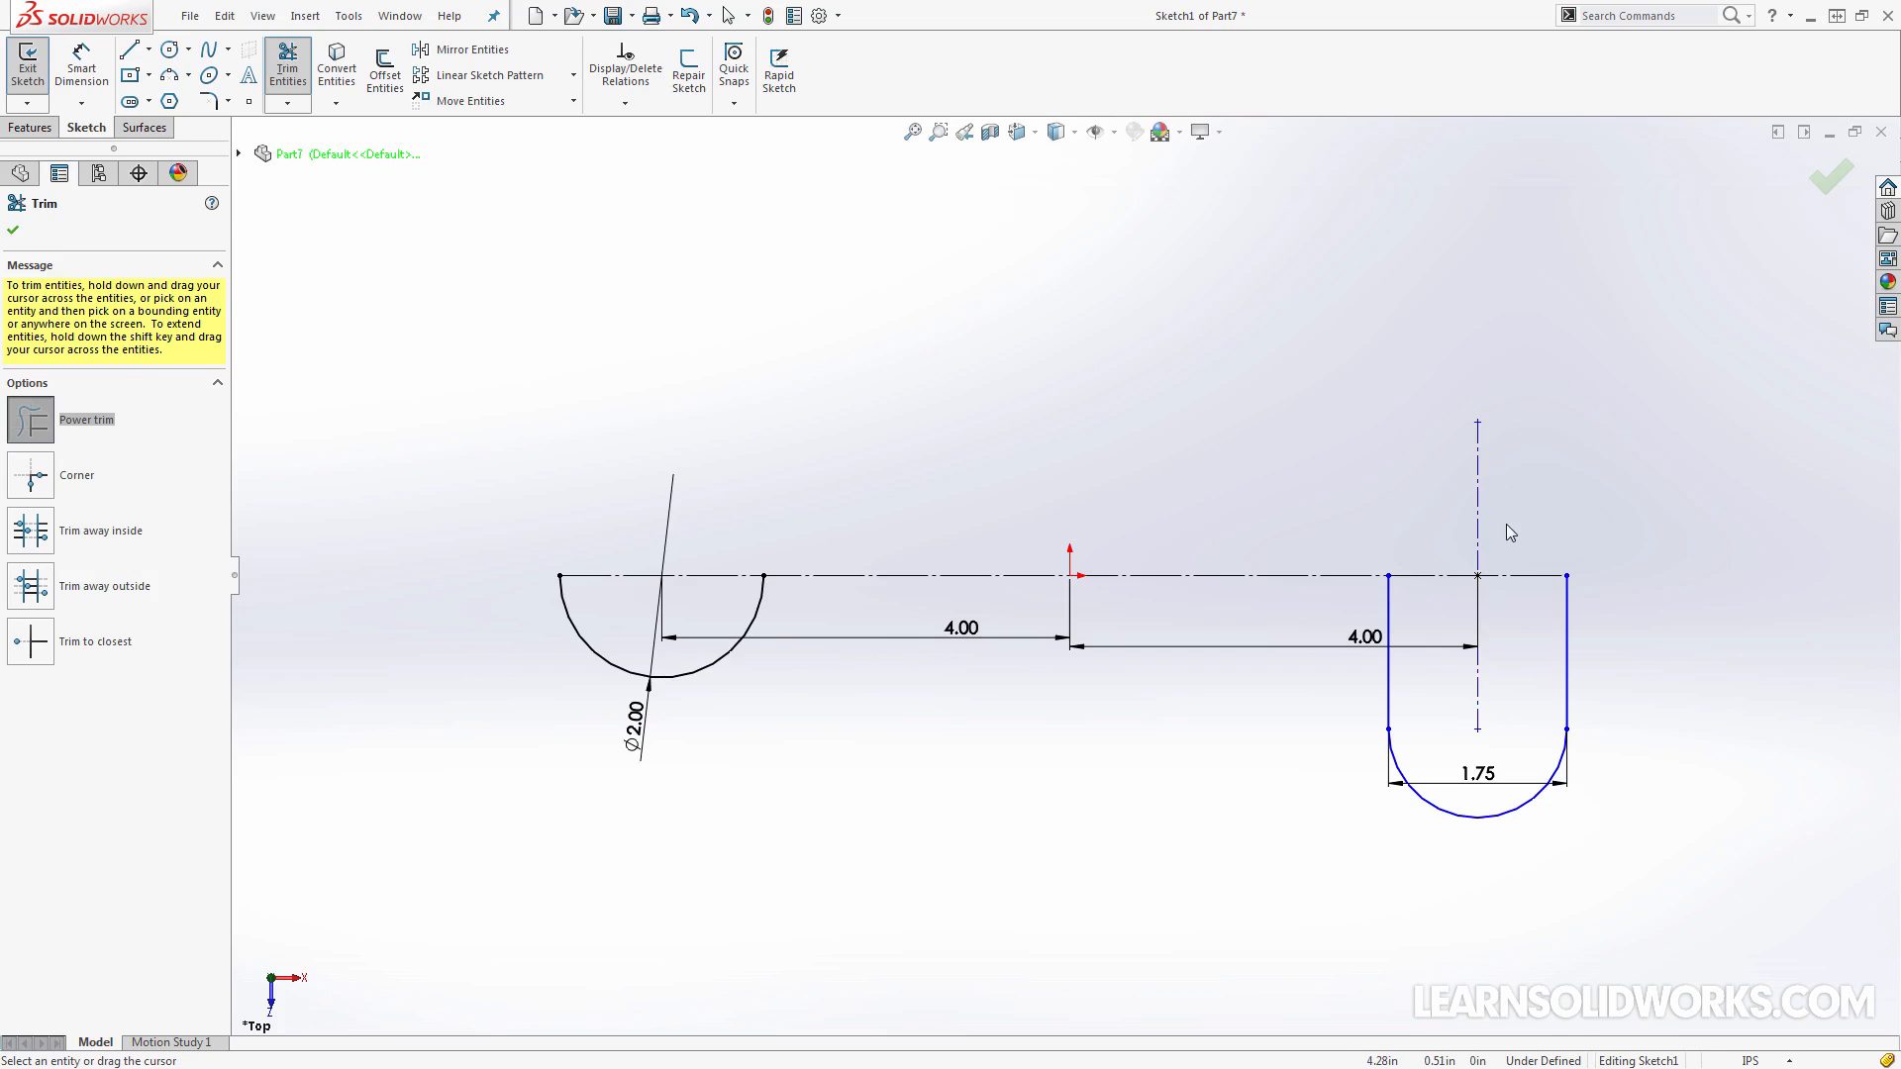
key(Escape)
Dimension the distance between the two upper end points of the trimmed slot
key(s)
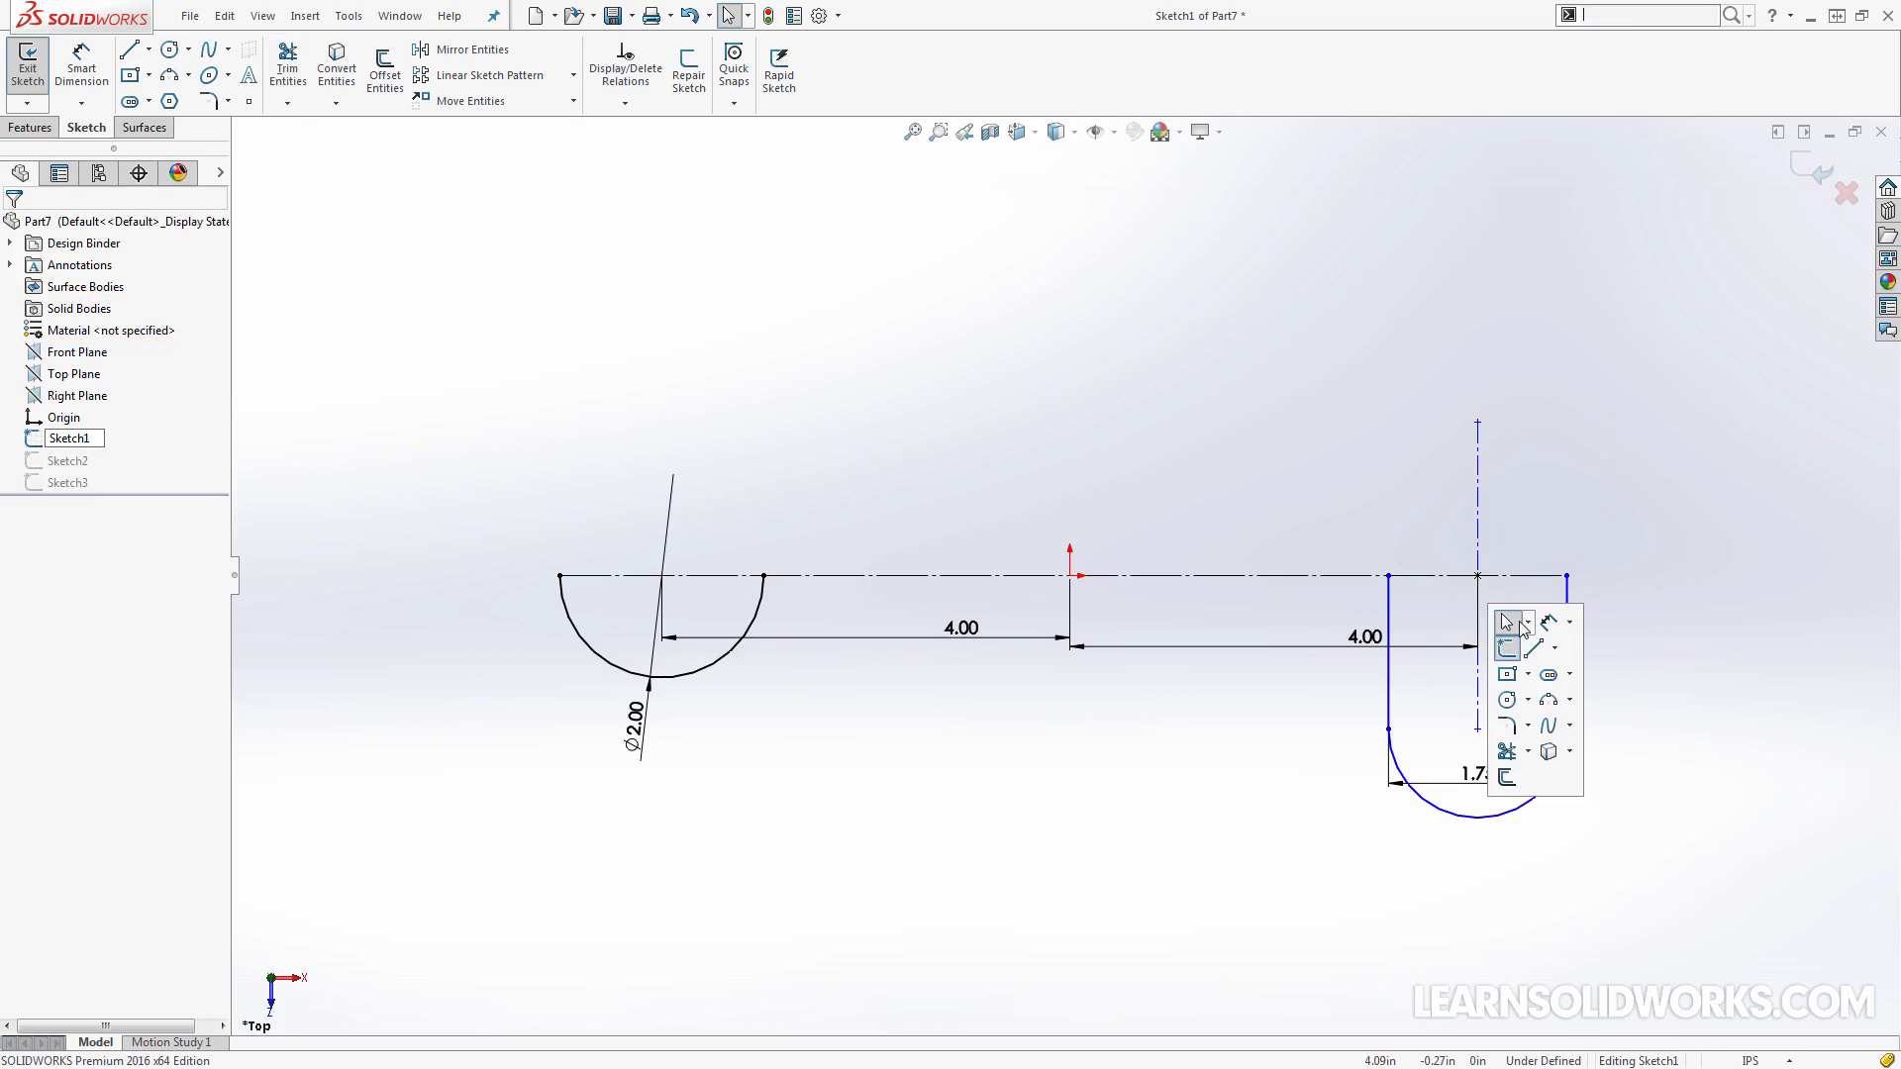
click(1548, 622)
click(1388, 575)
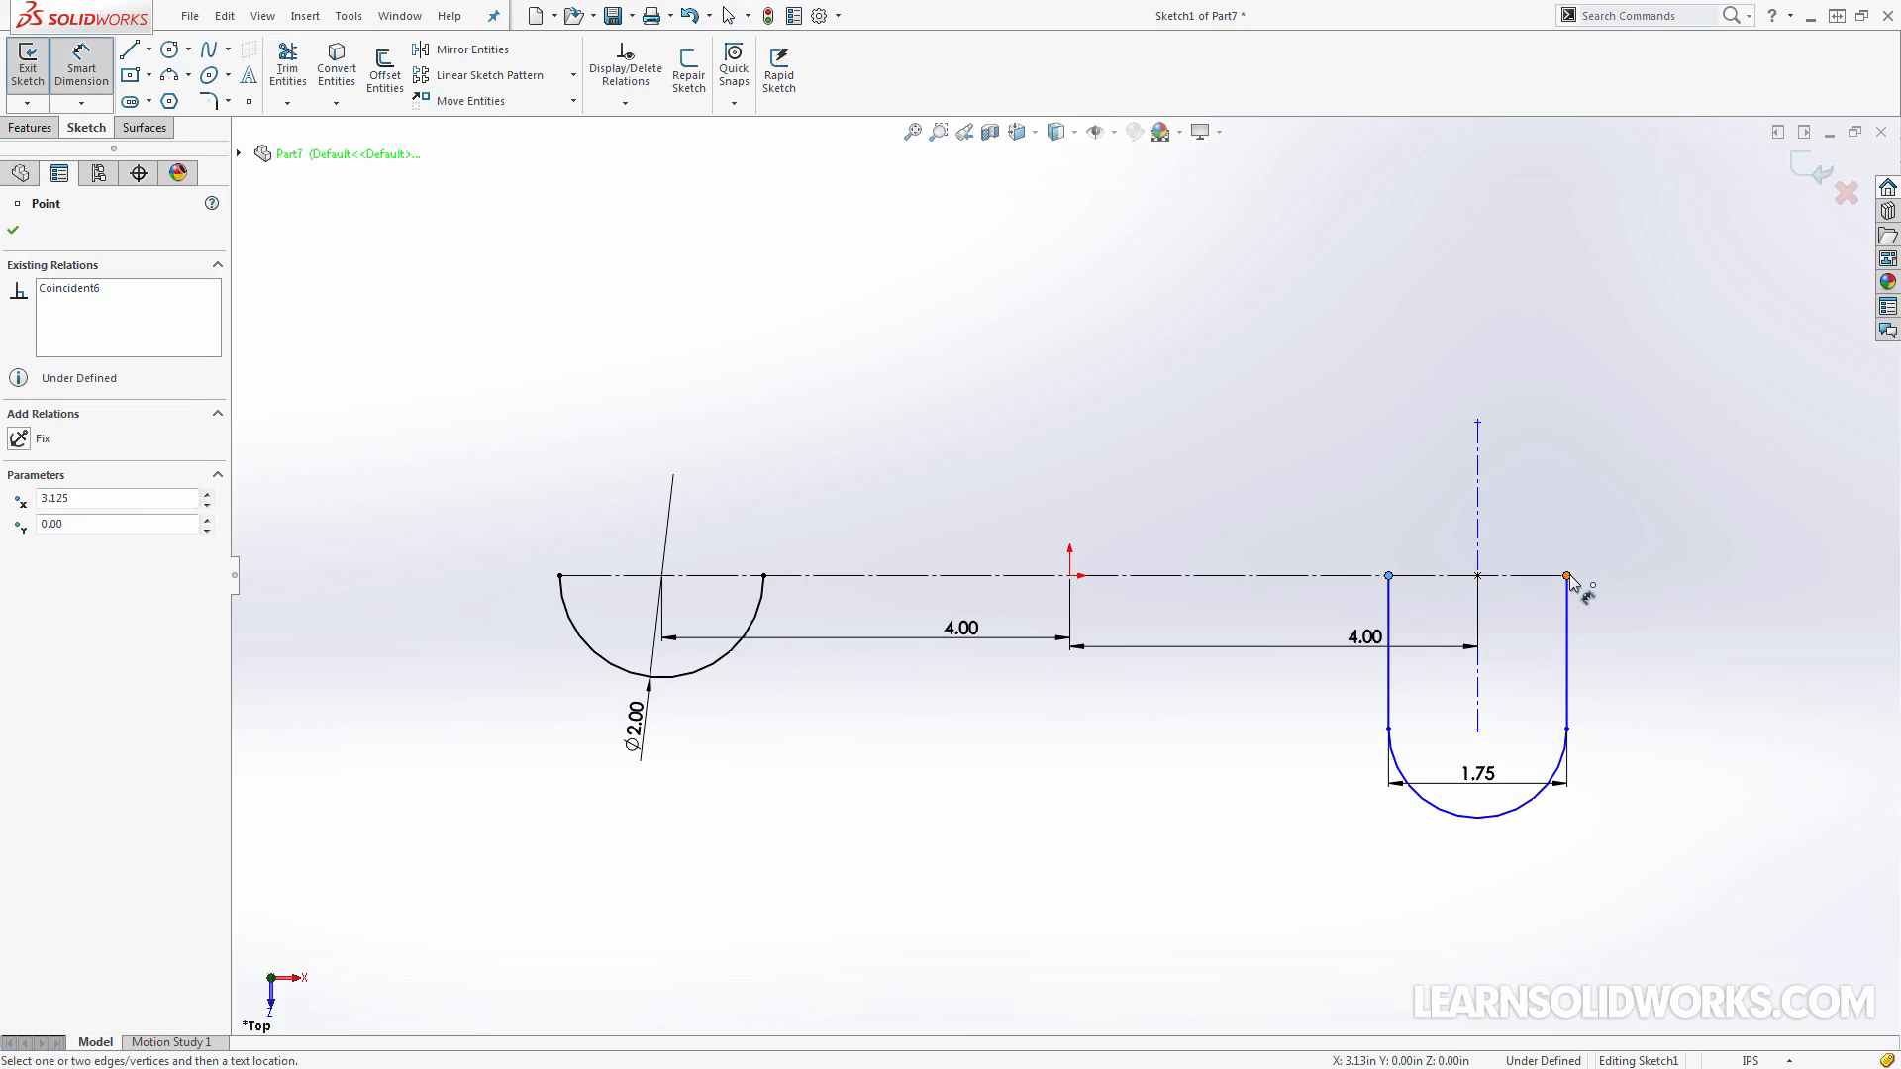
click(1567, 576)
click(1529, 548)
key(Return)
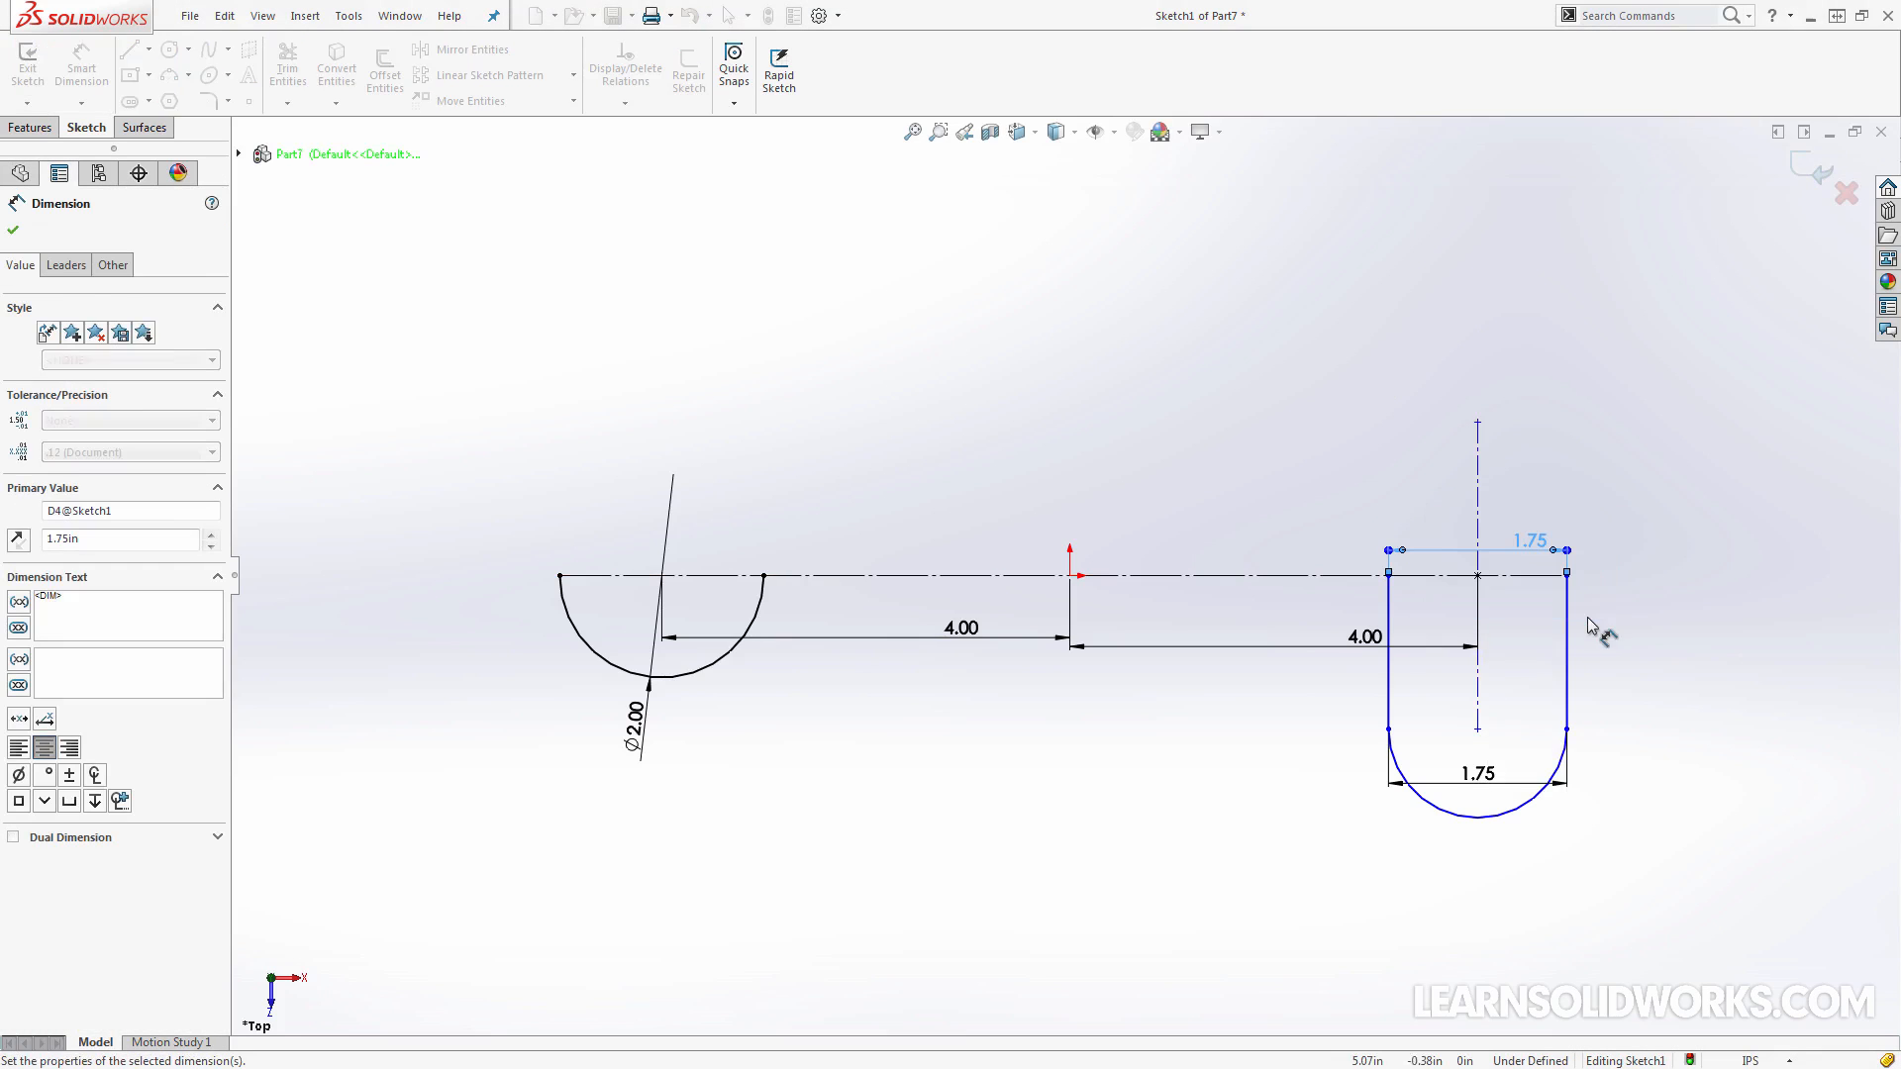
key(Escape)
Add vertical relations to the two side lines of the trimmed slot
click(1566, 630)
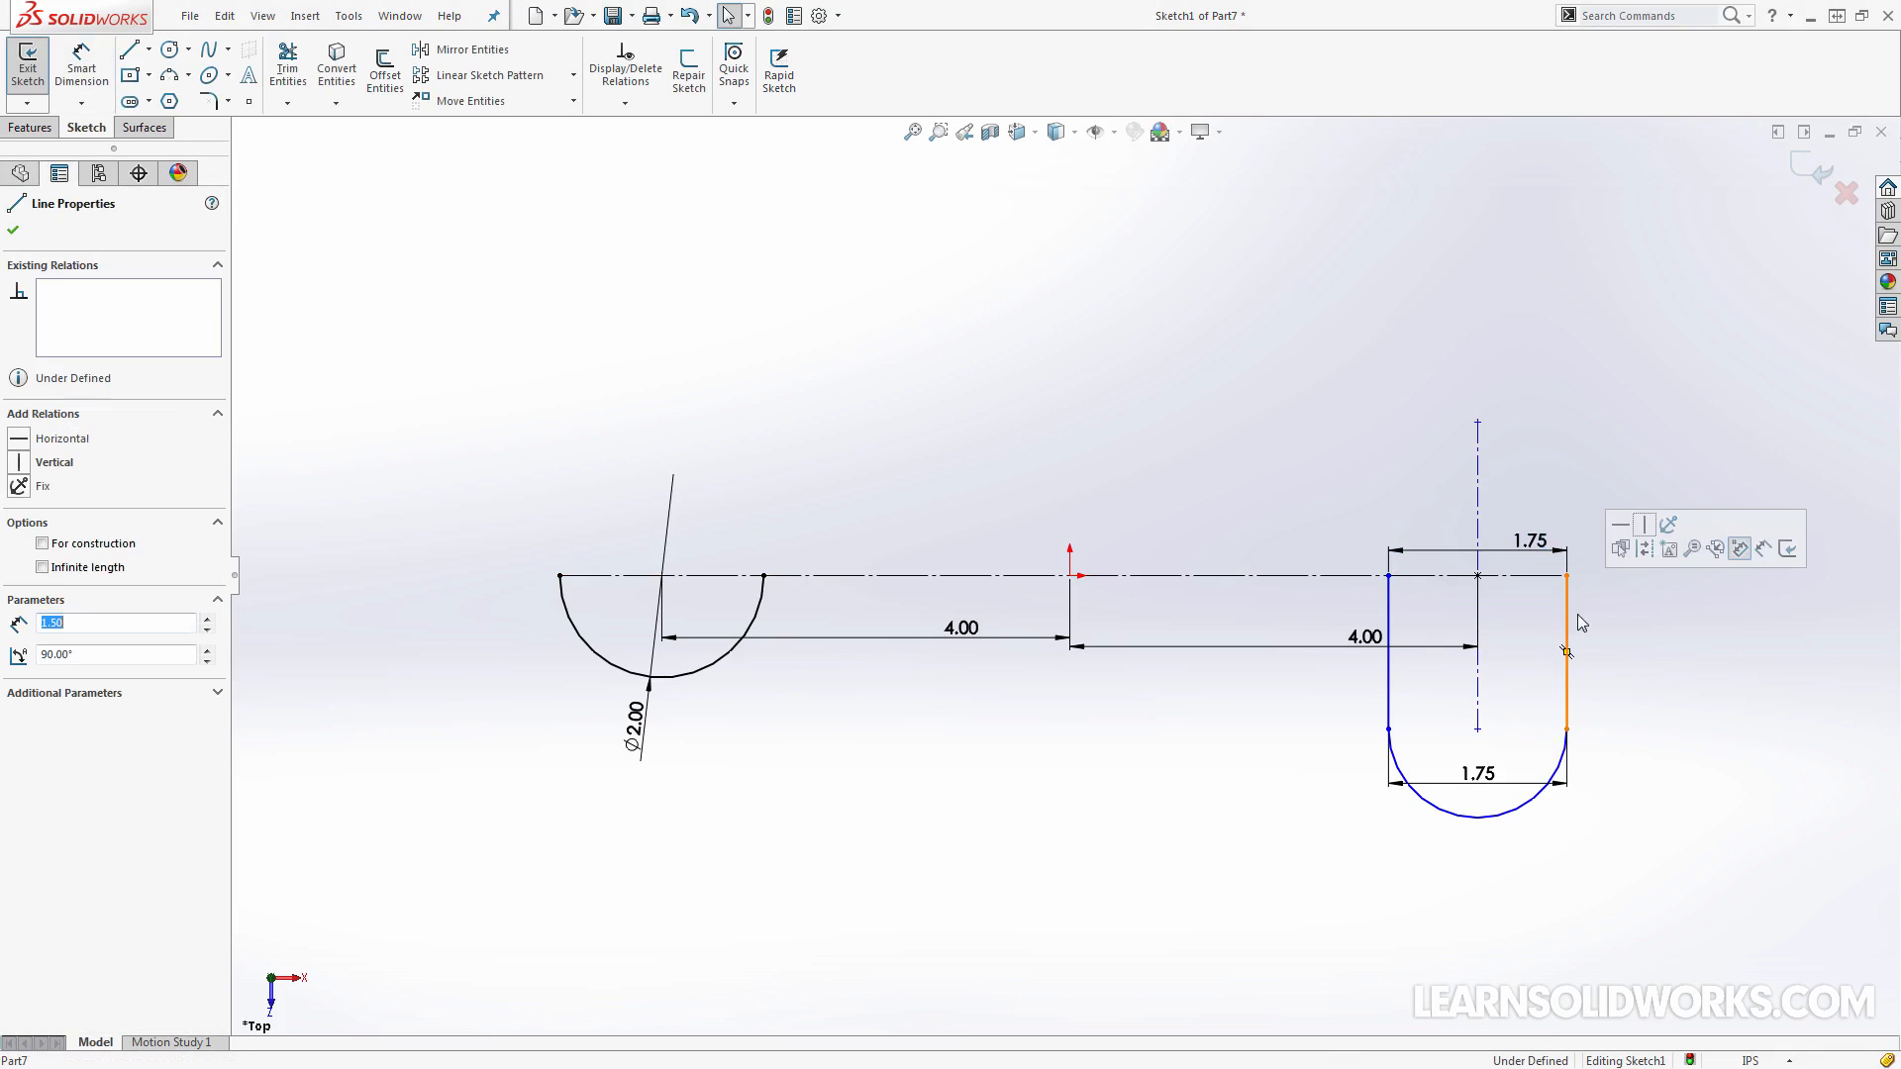
click(1625, 530)
click(1388, 623)
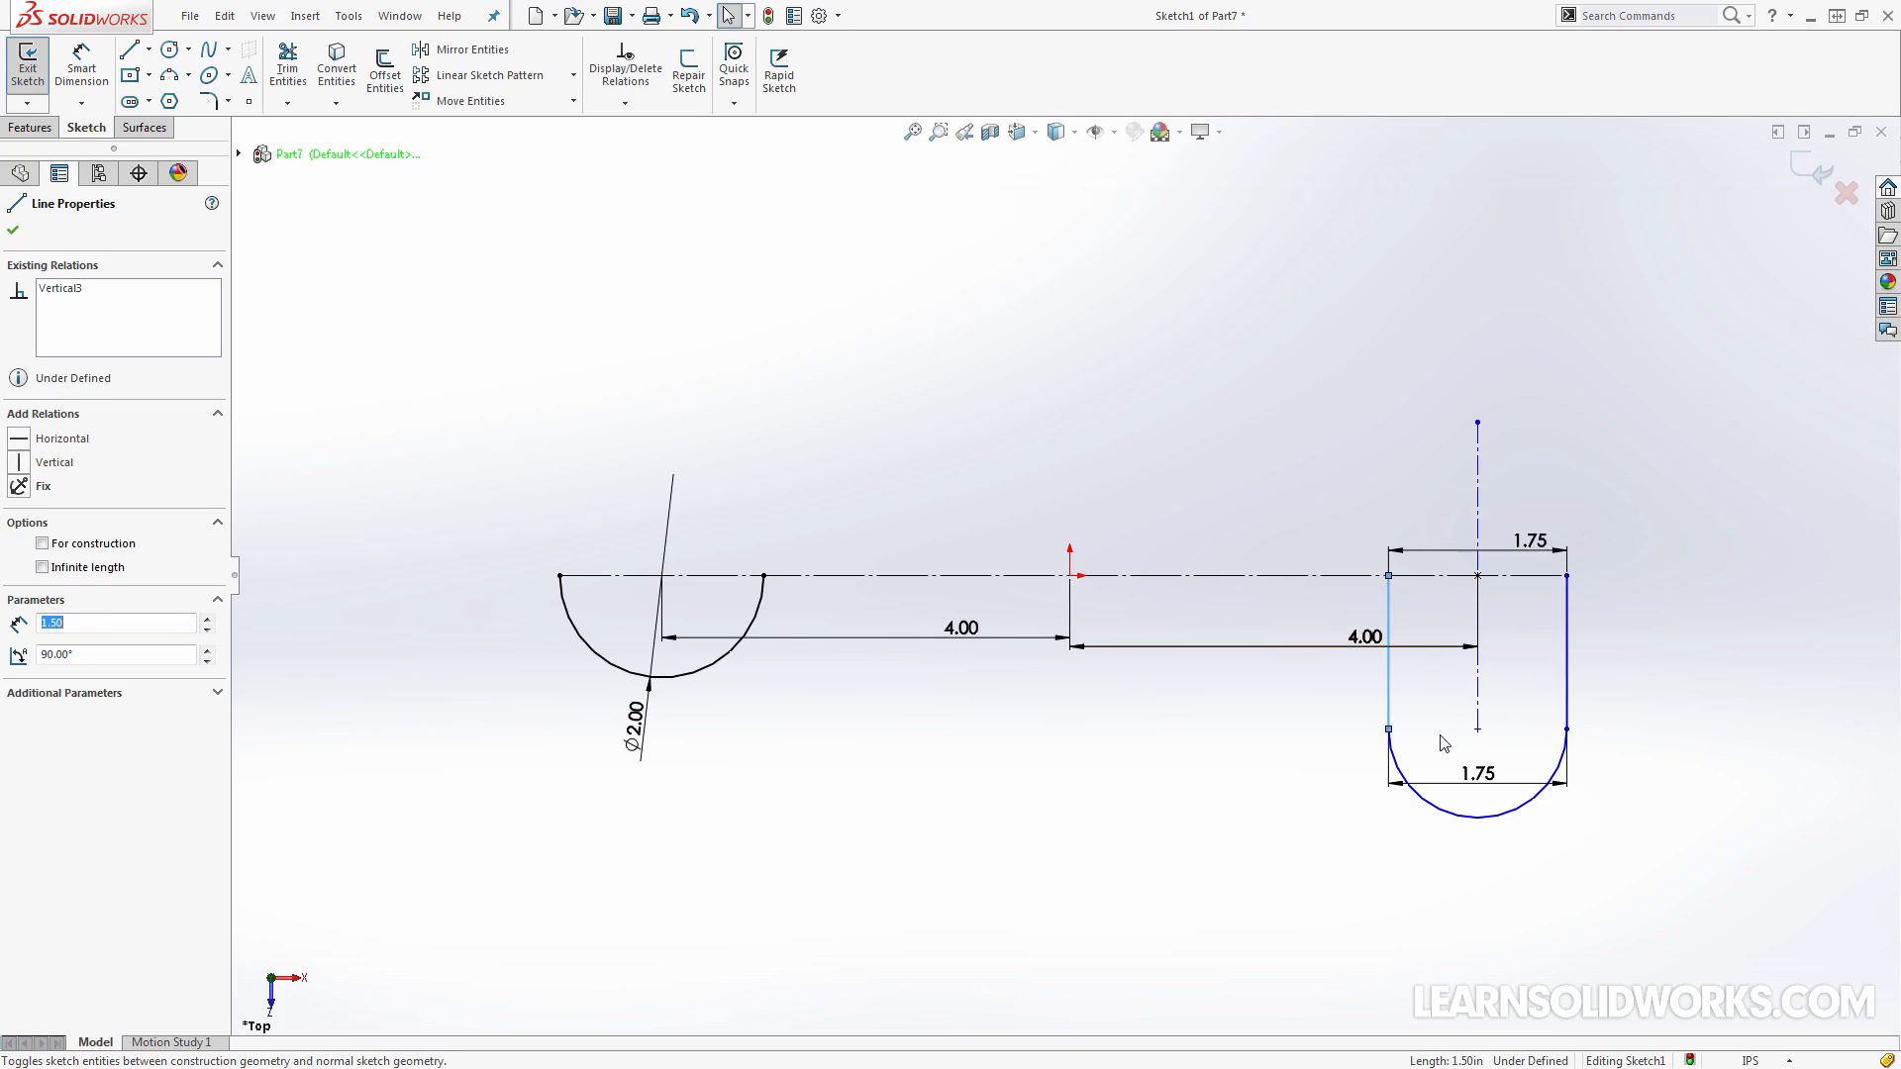
Make both side lines of the trimmed slot tangent to its end arc
click(1410, 779)
click(1390, 711)
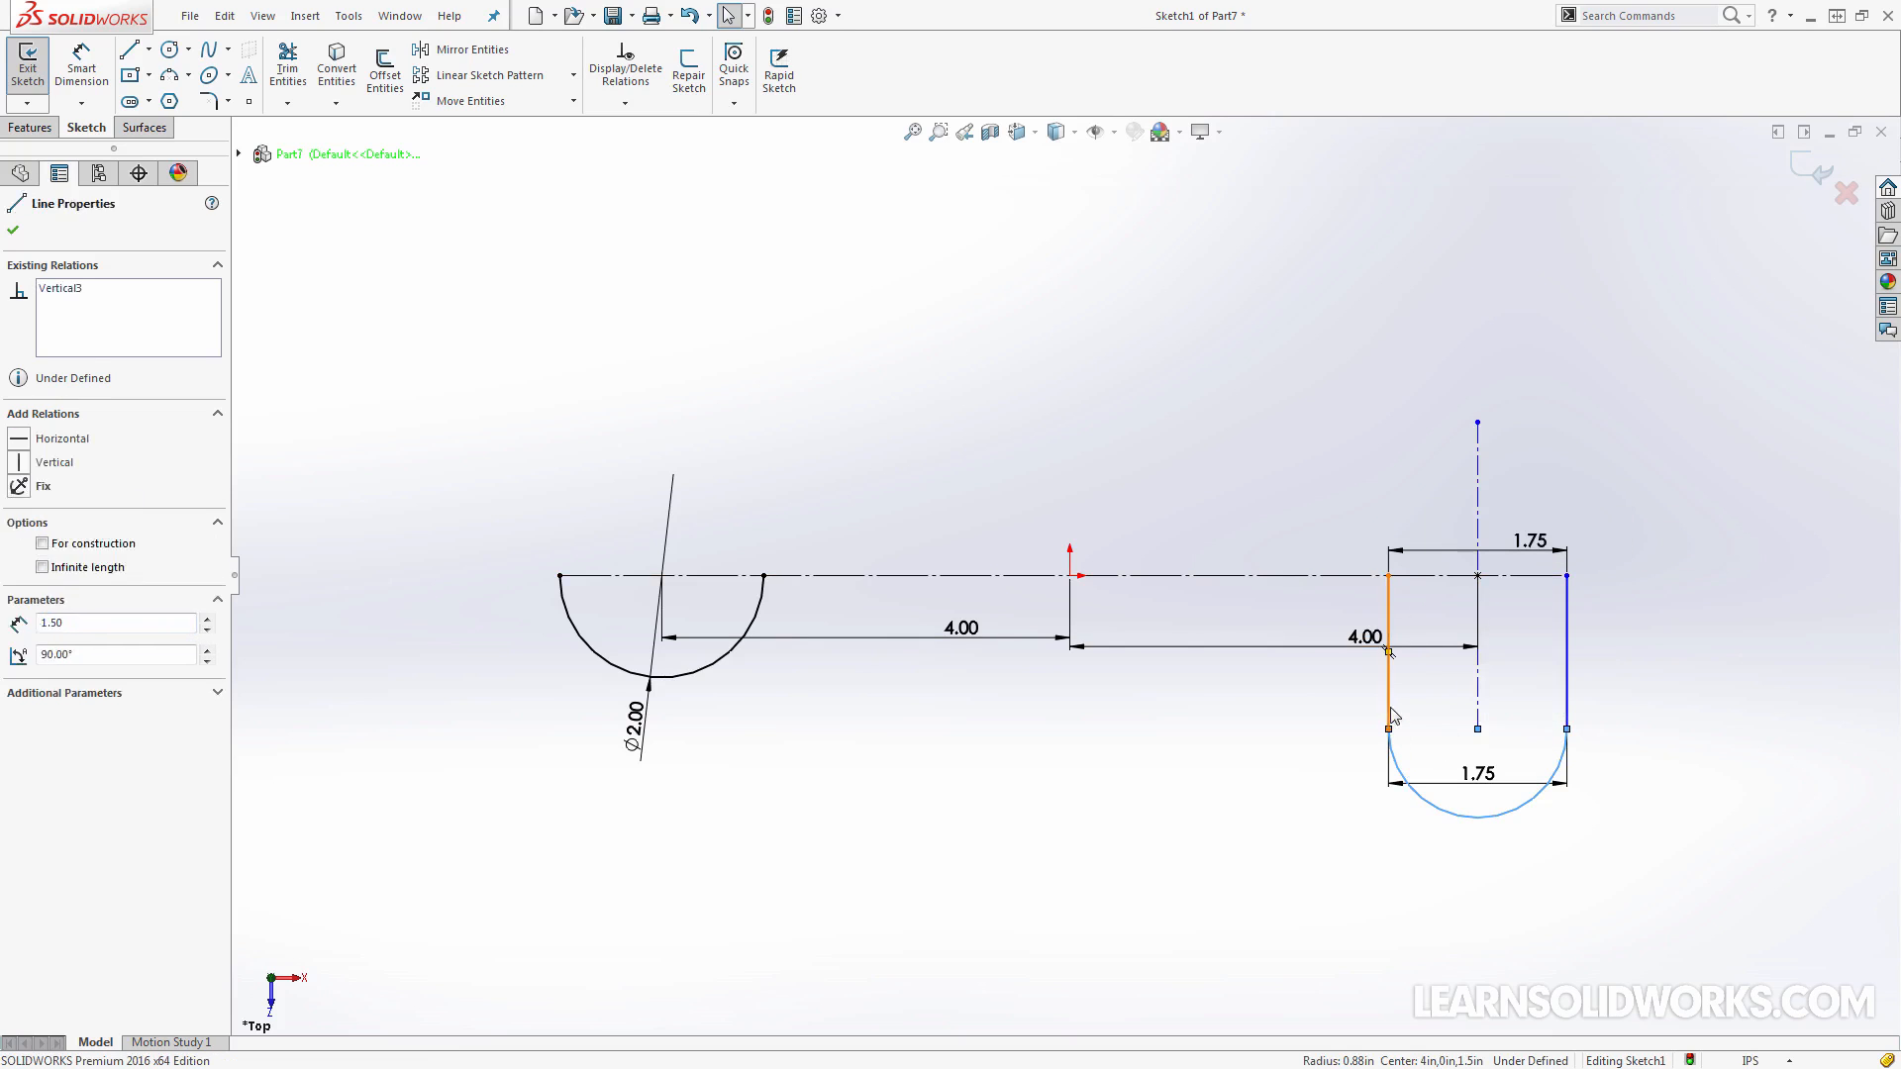
ctrl+click(1567, 693)
click(1459, 644)
key(Escape)
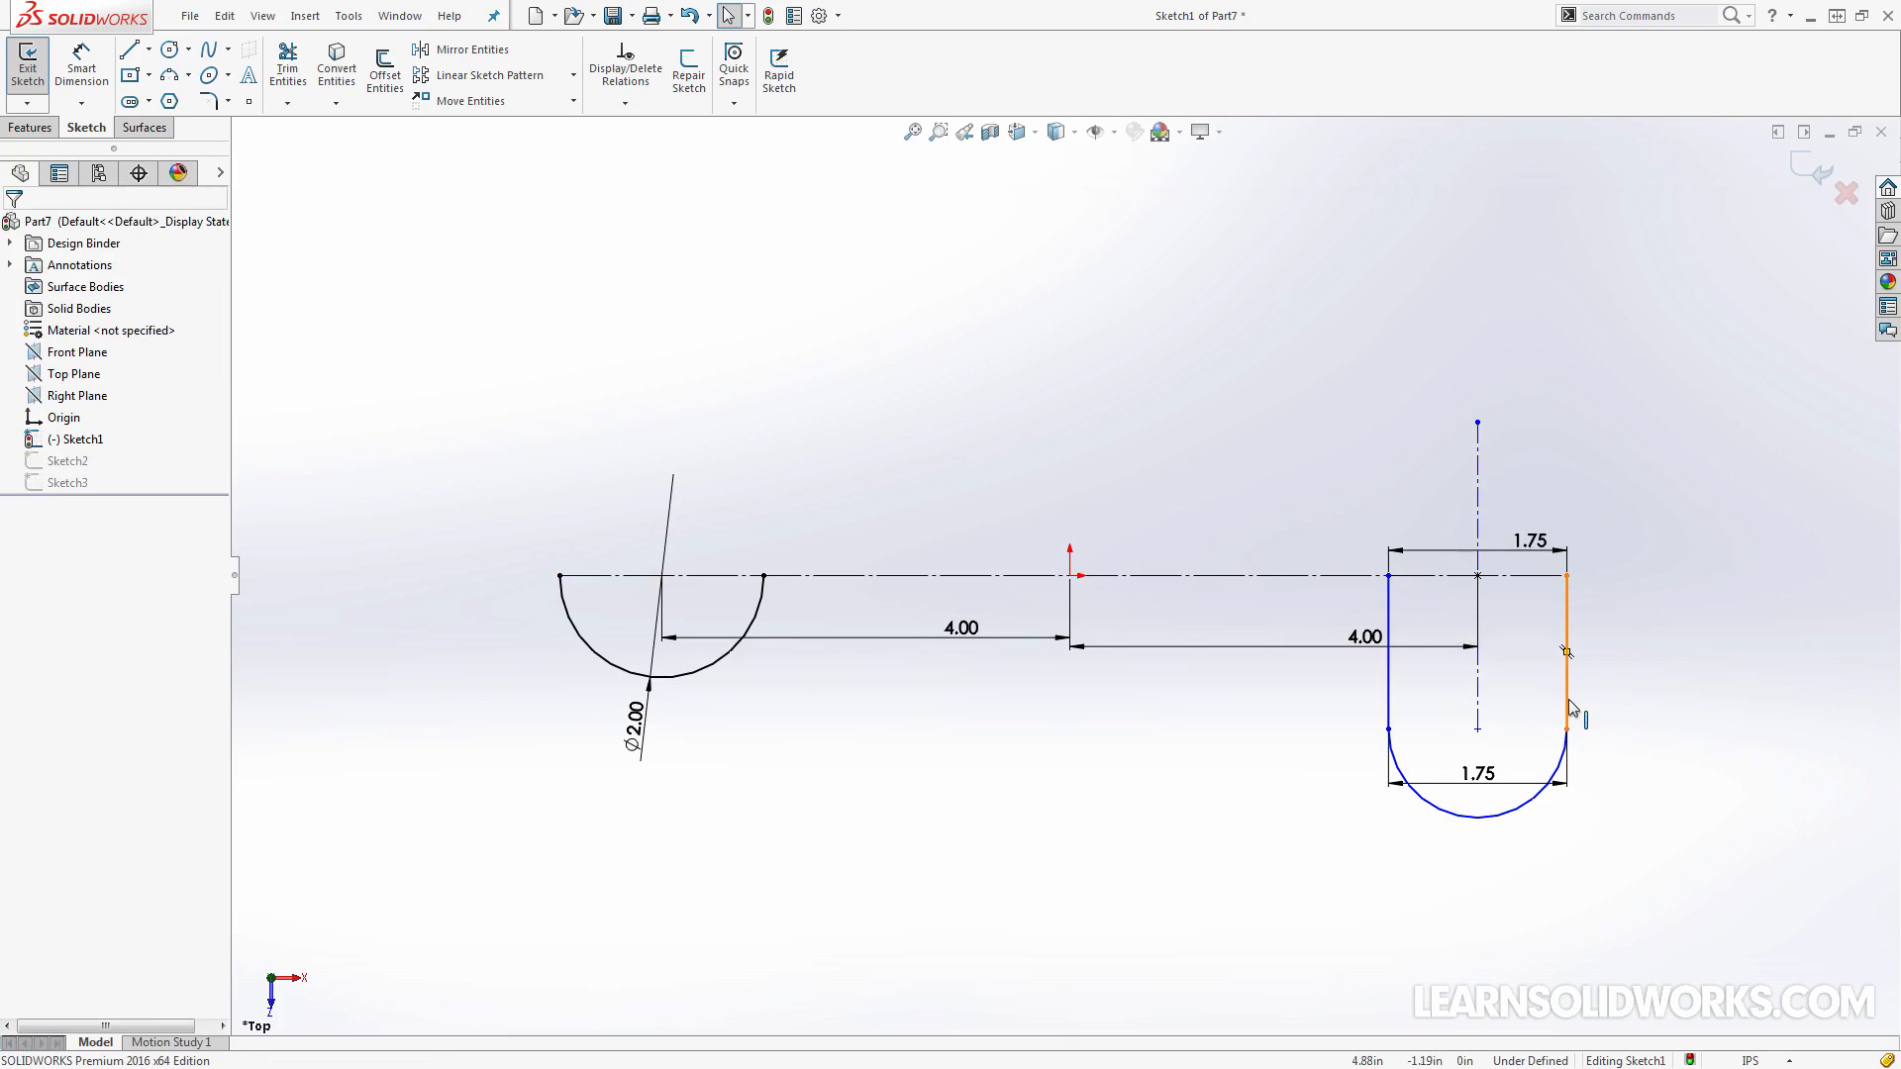
click(1567, 705)
ctrl+click(1562, 779)
click(1612, 681)
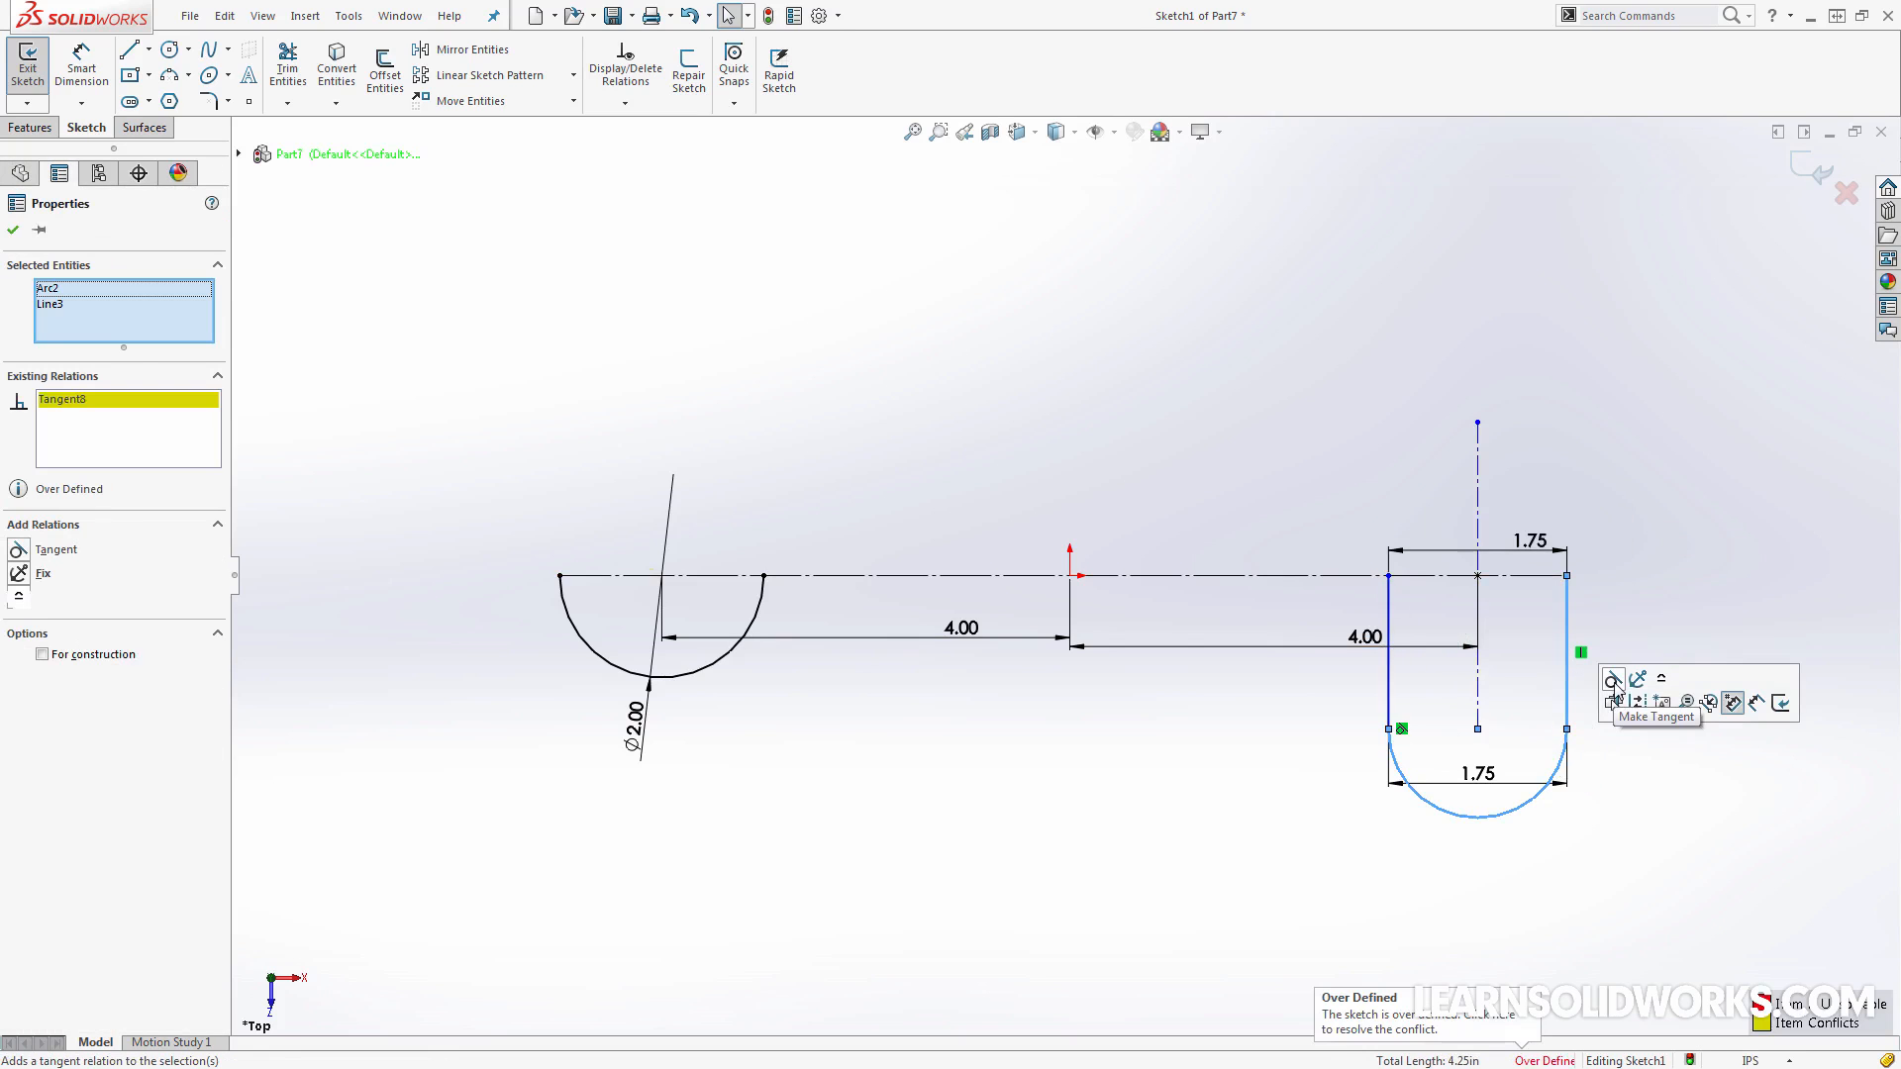
Delete the redundant dimension across the trimmed slot's open end
click(1651, 611)
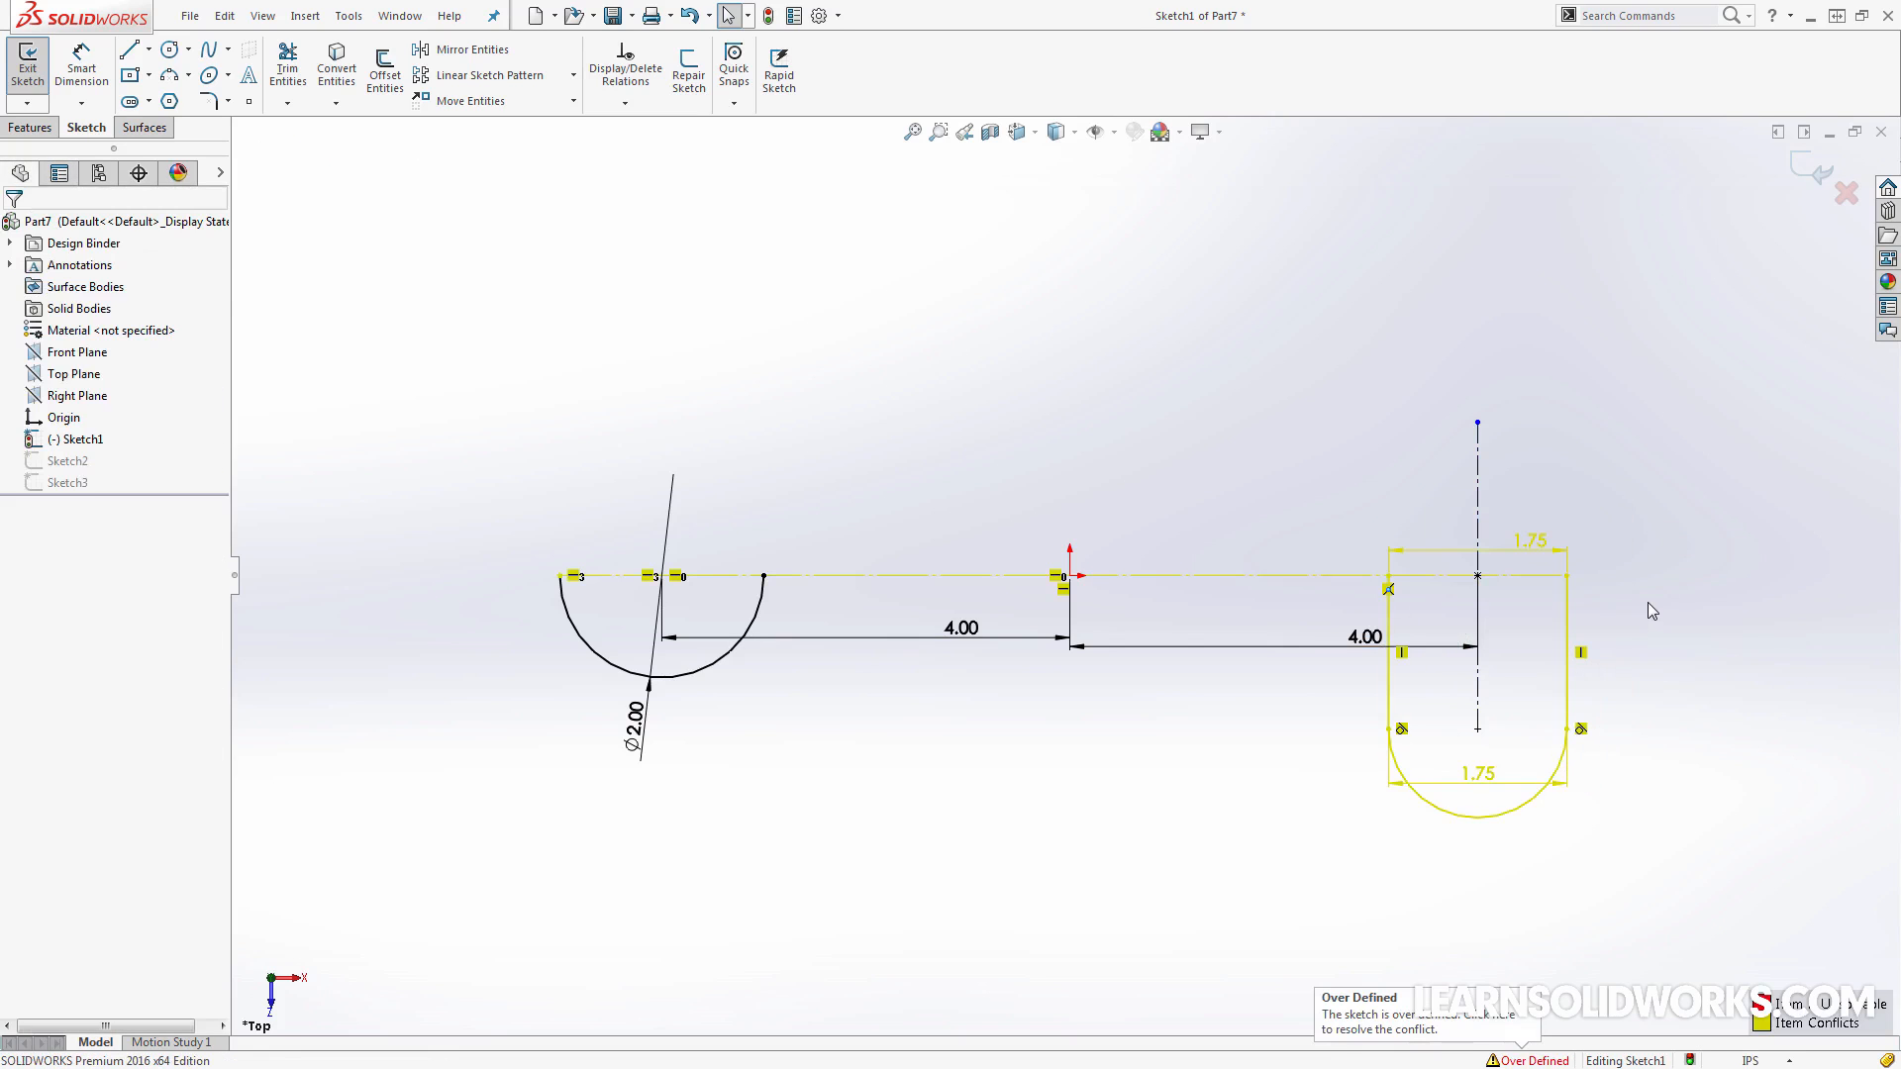
click(1532, 554)
key(Delete)
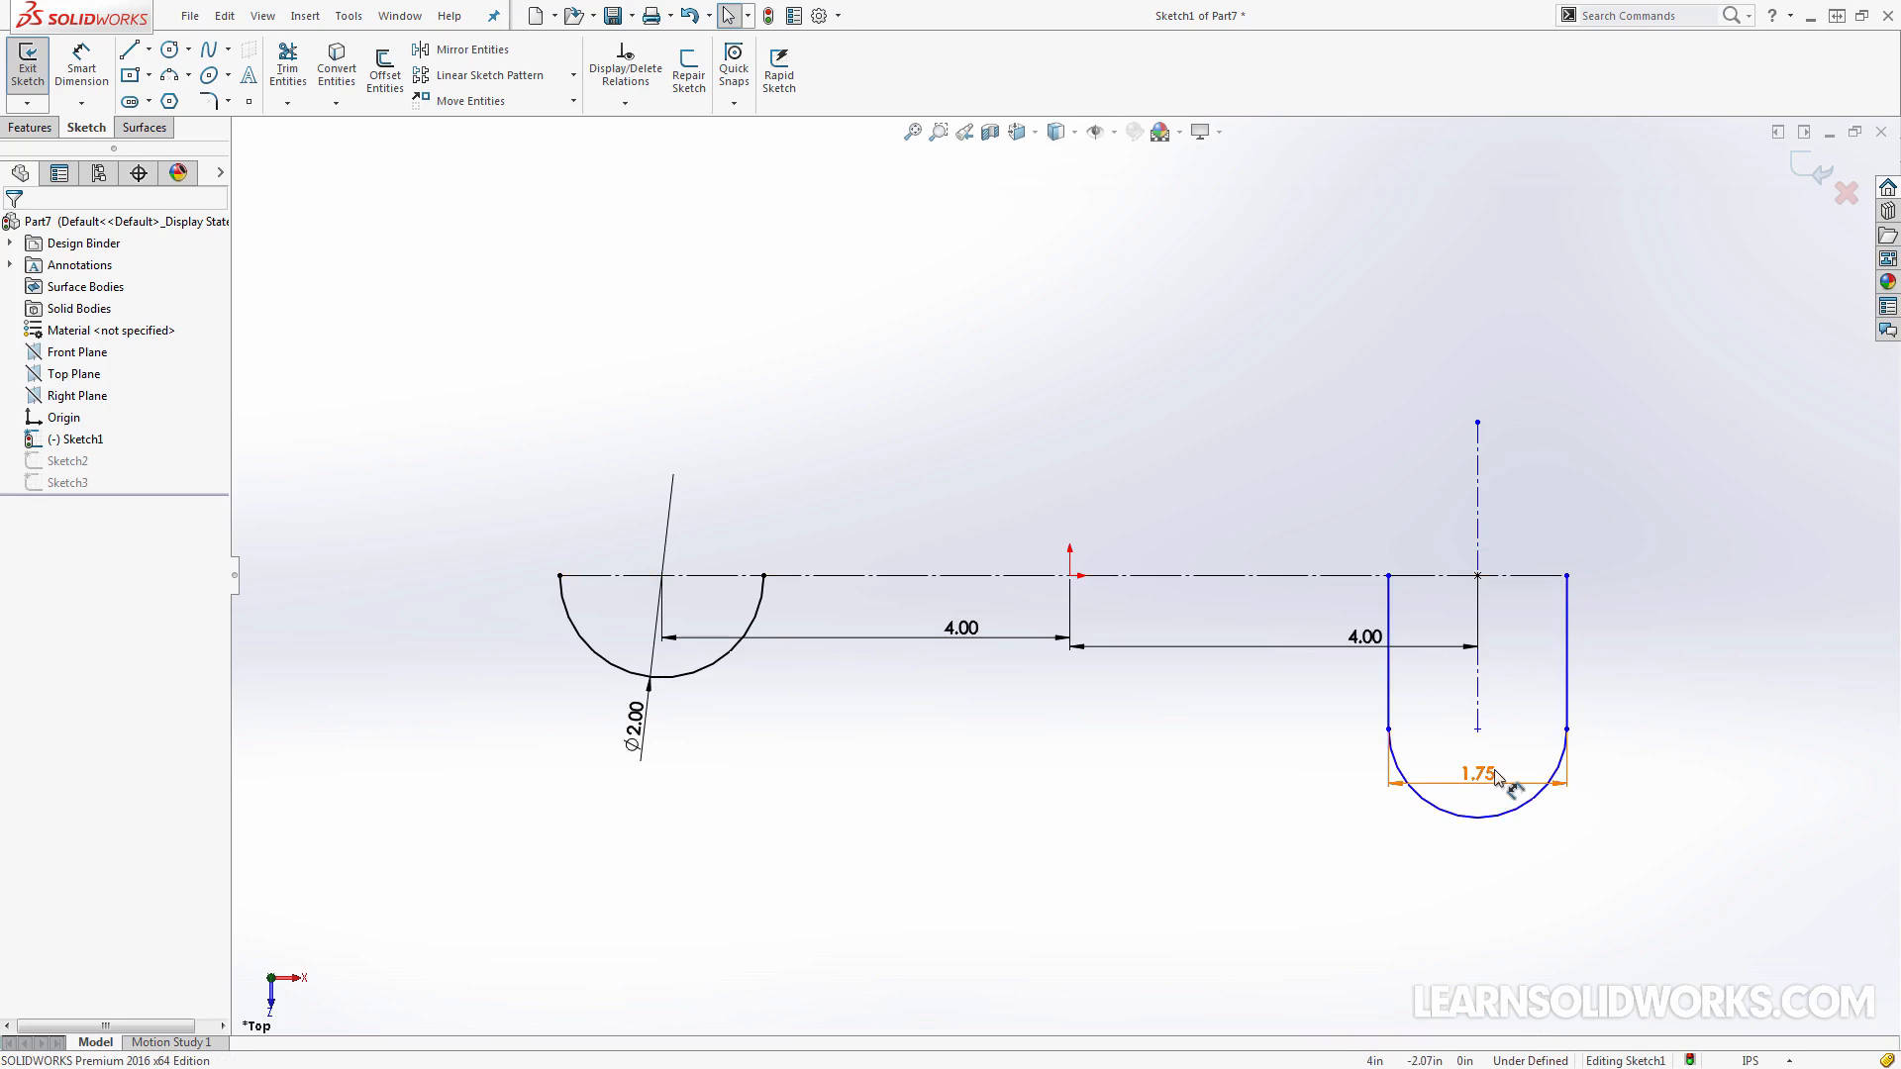
Dimension the distance from the slot's arc center to the horizontal centerline, accepting 1.50 in
key(s)
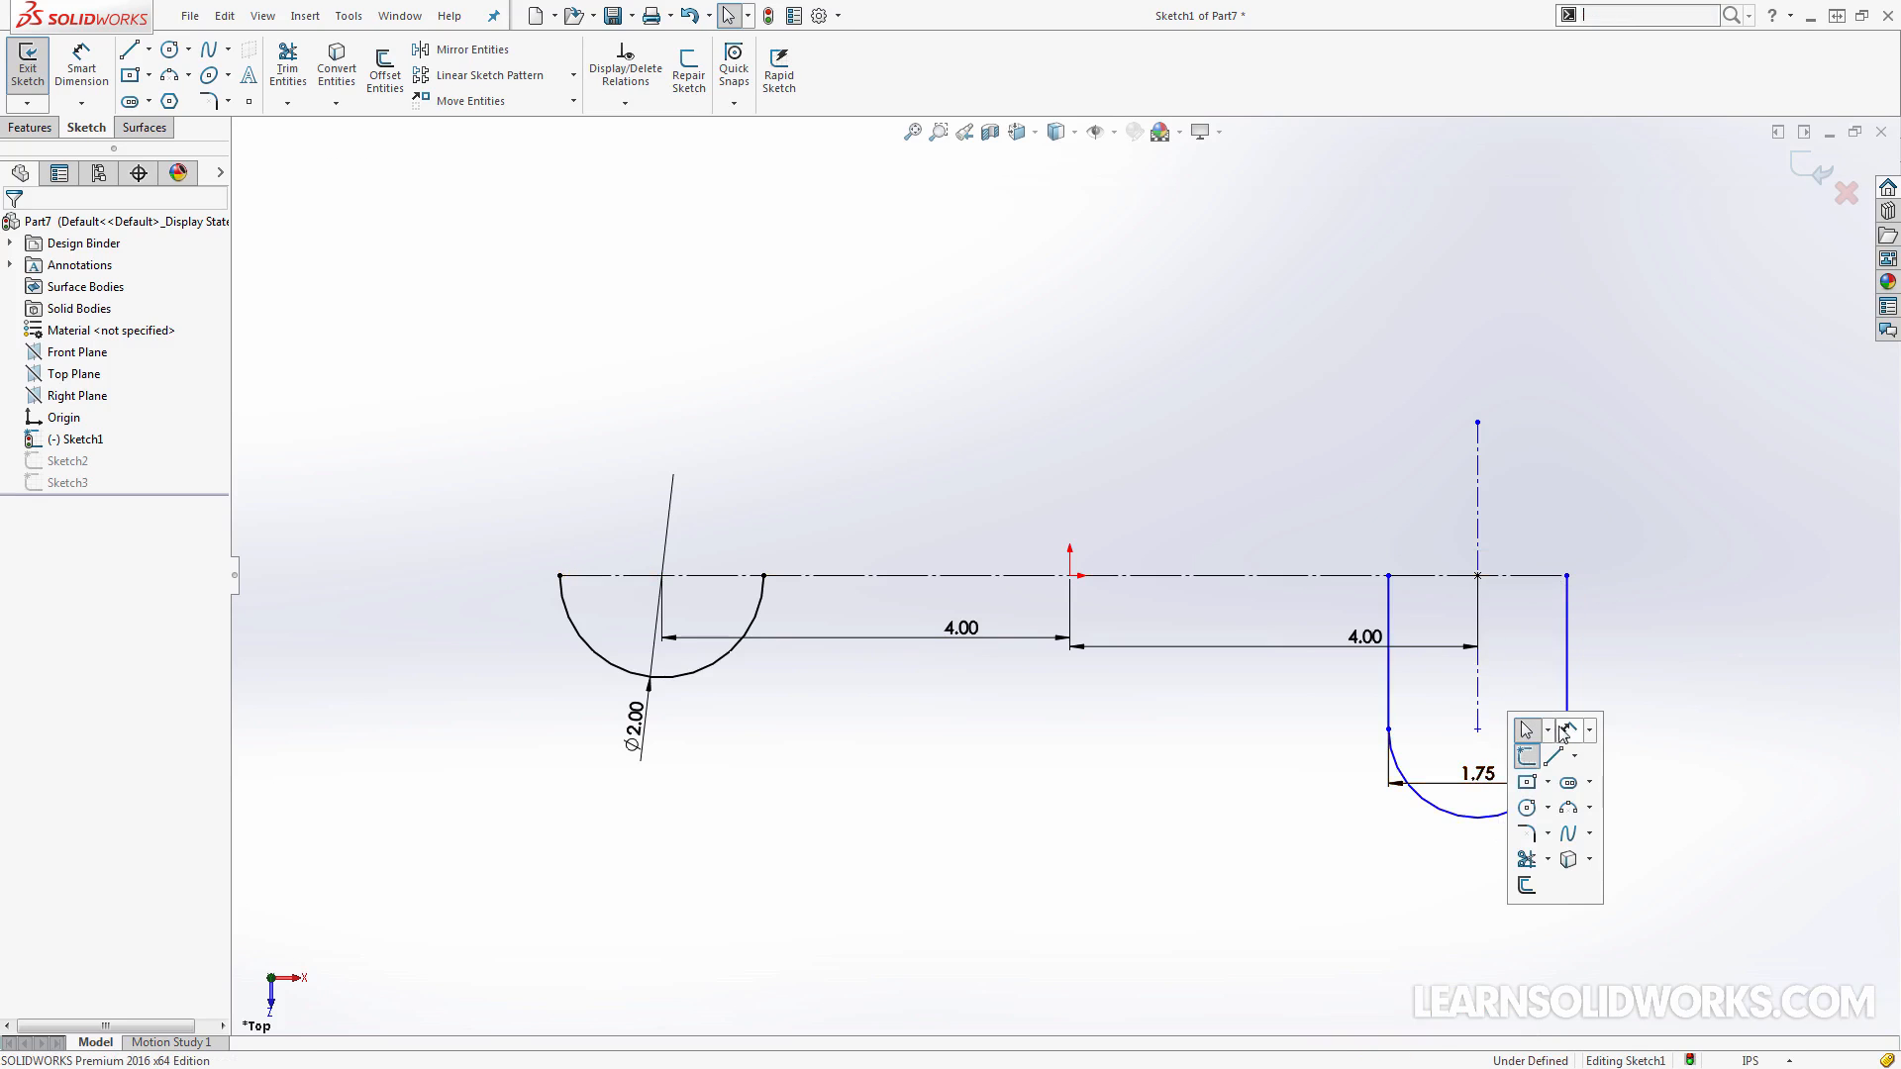
click(1562, 736)
click(1478, 728)
click(1510, 583)
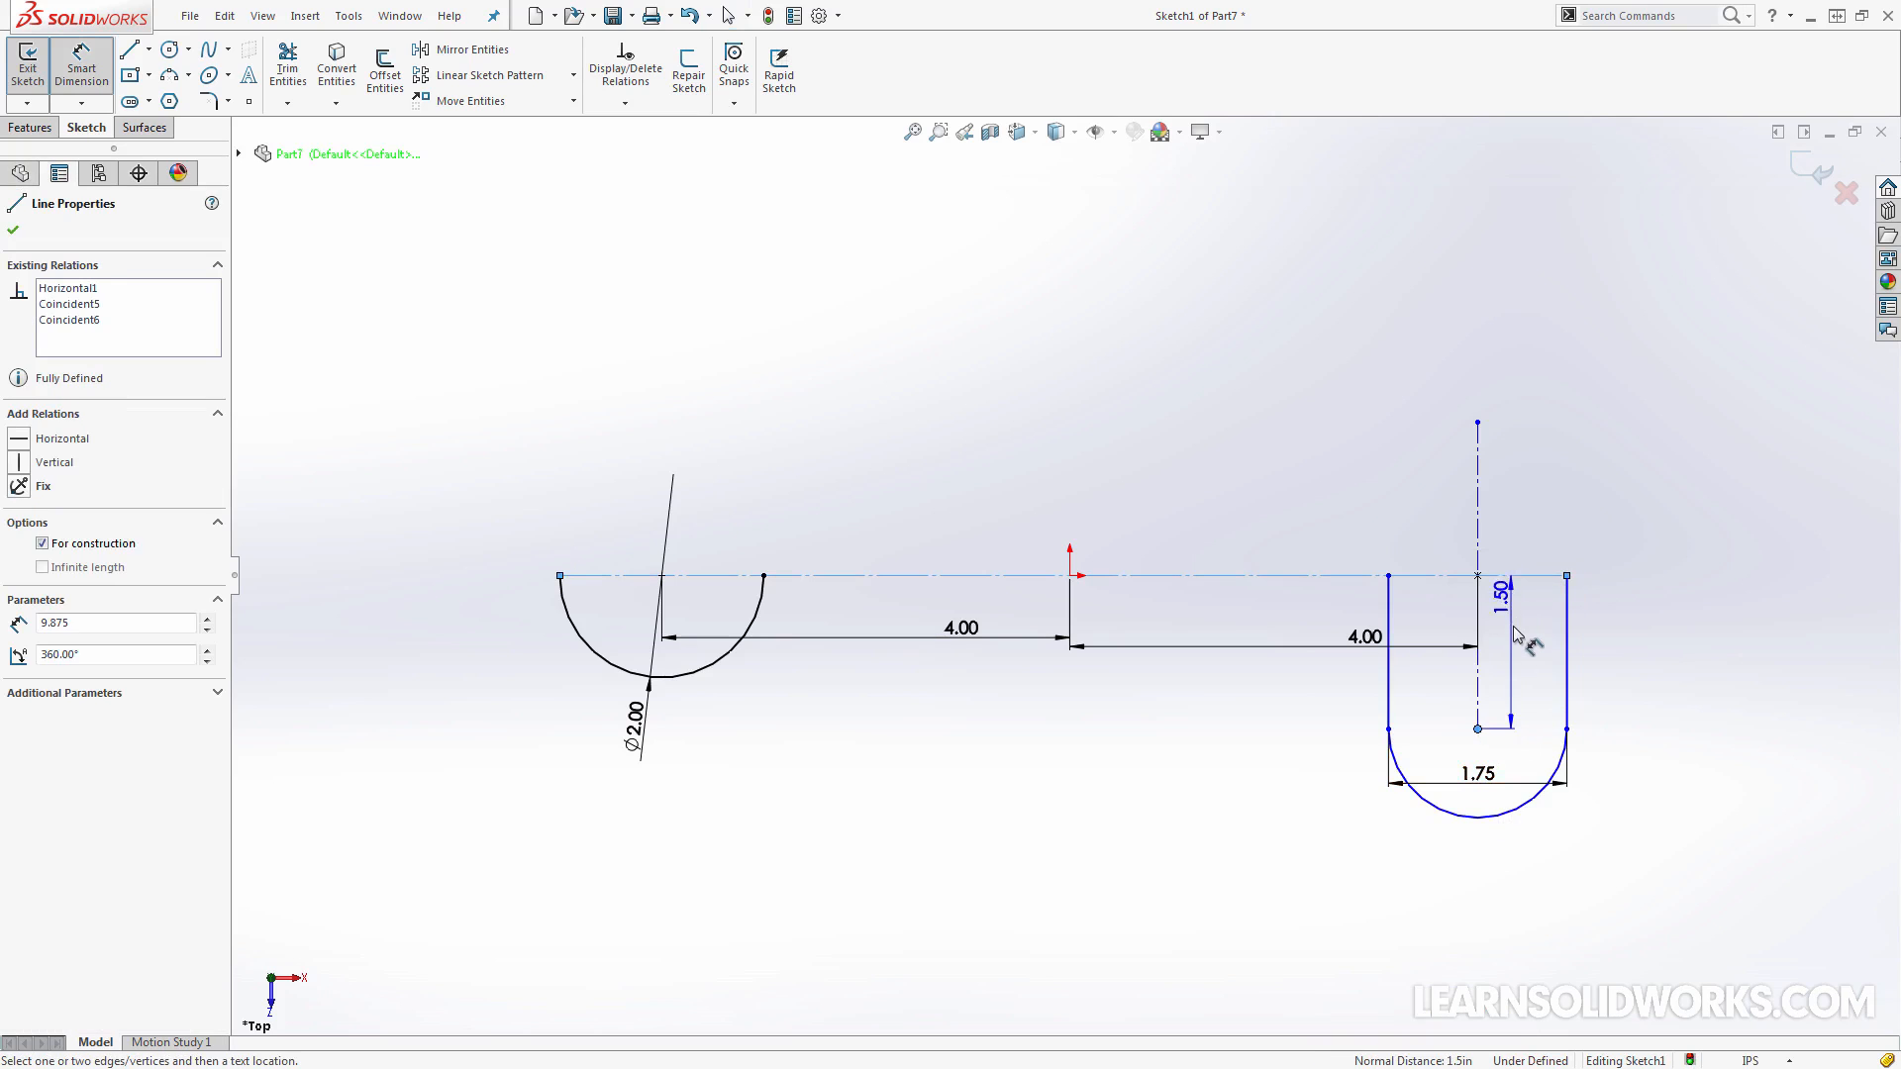
click(1515, 636)
key(Return)
key(Escape)
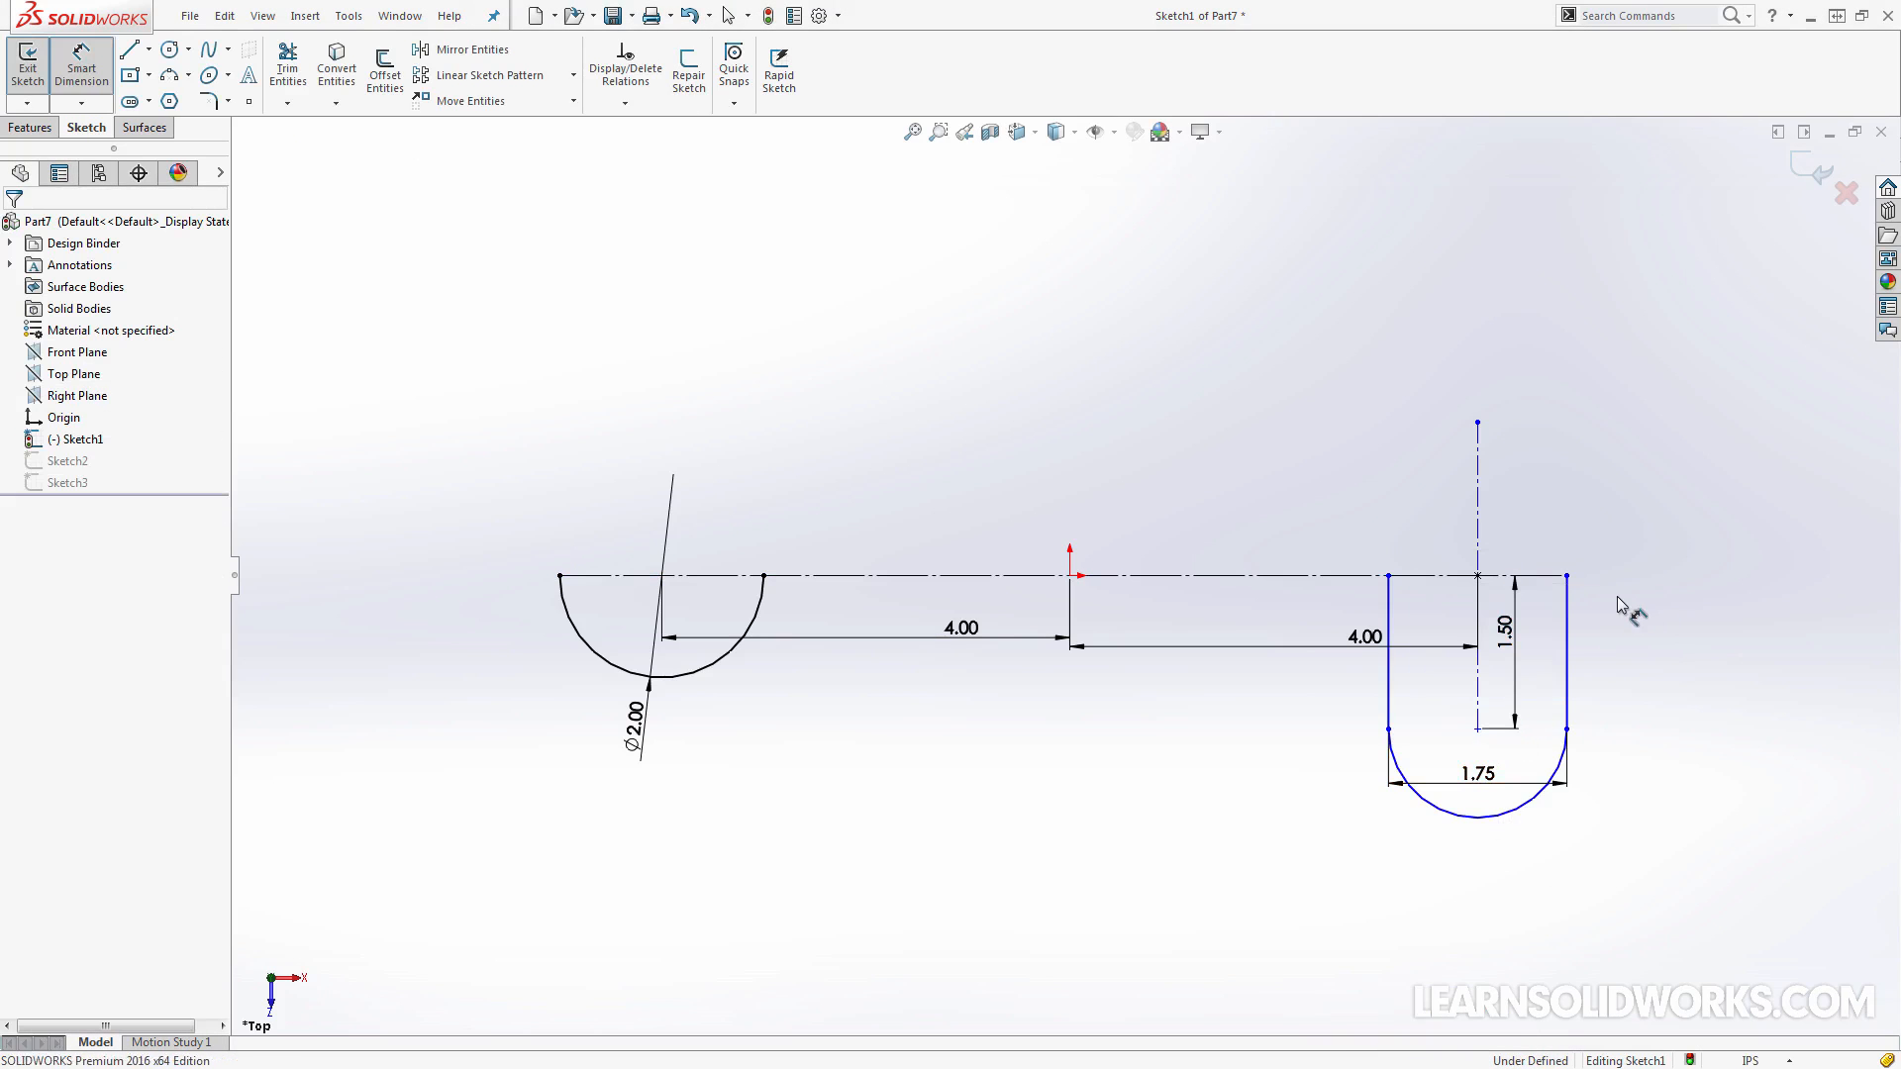
Constrain the slot's vertical centerline to pass through the sketch point 4.00 in from the origin and exit the sketch
drag(1597, 579, 1485, 573)
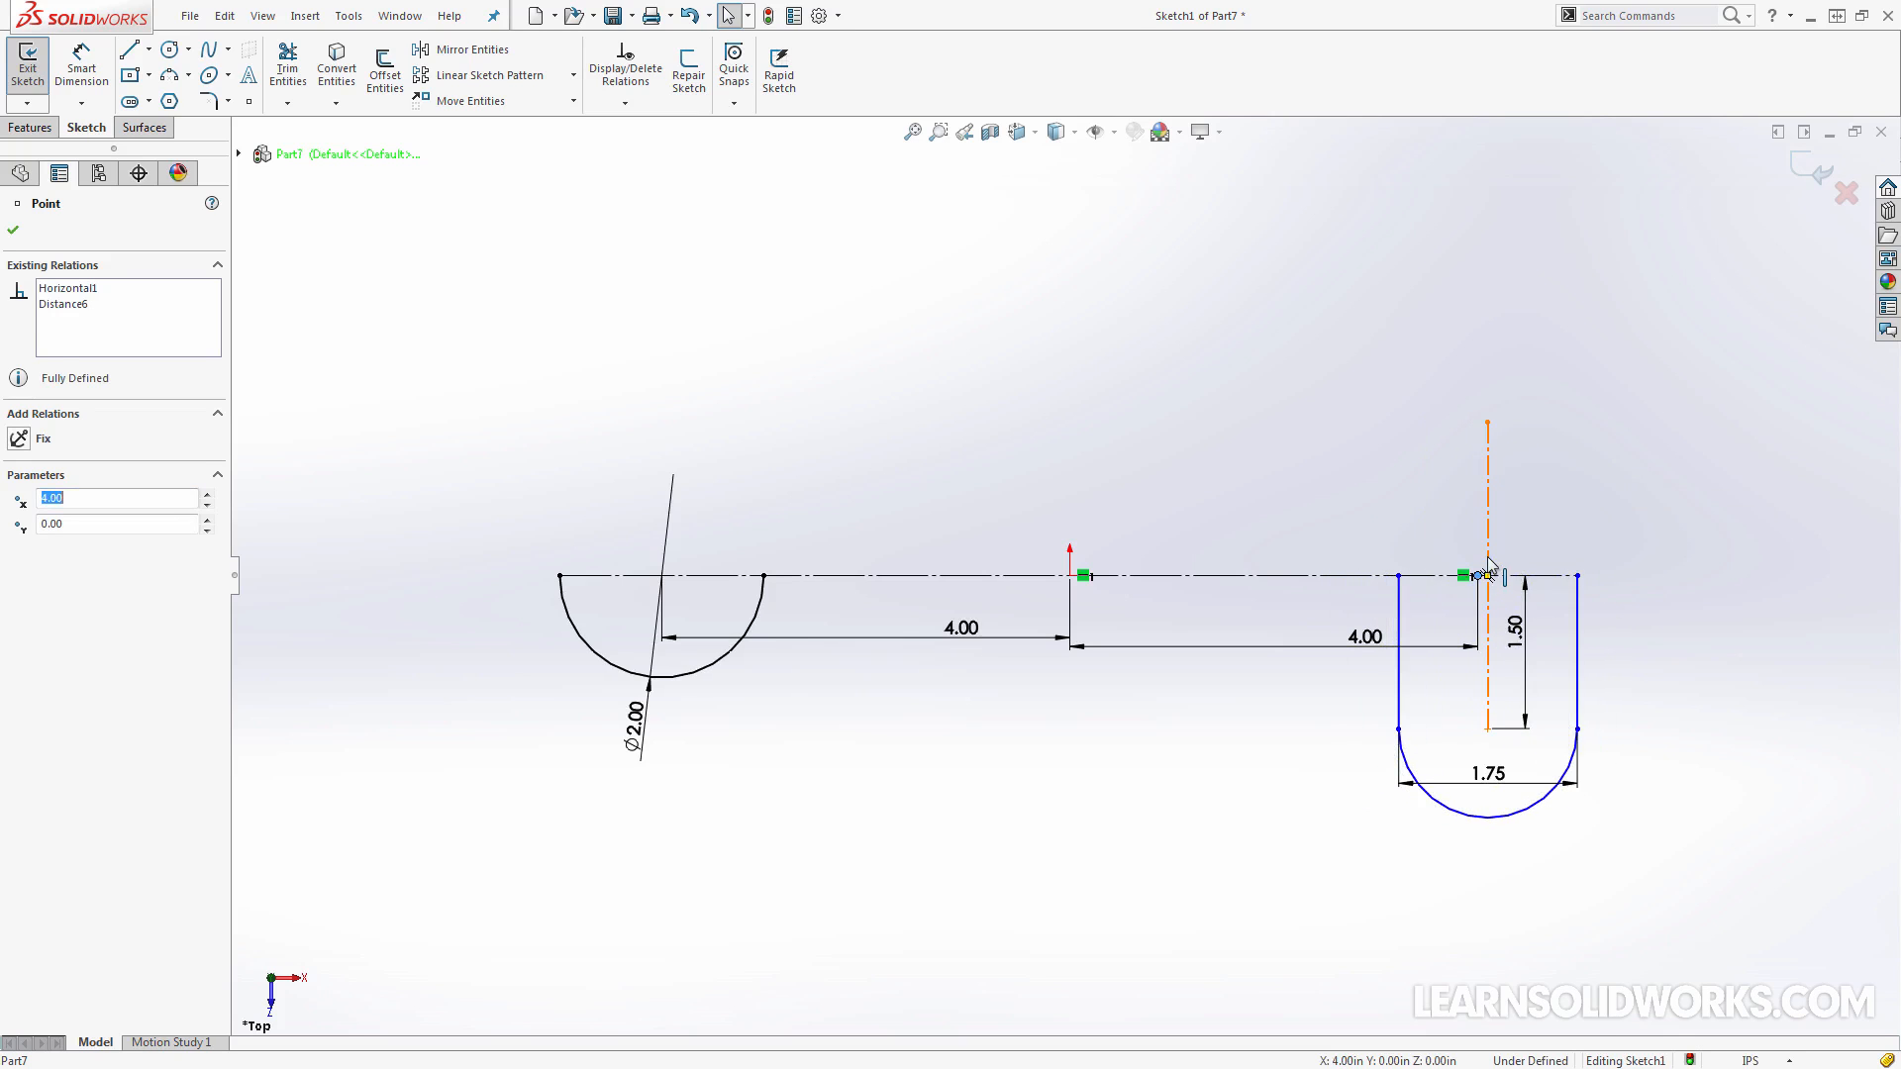
ctrl+click(1488, 561)
click(1564, 474)
click(1683, 591)
key(z)
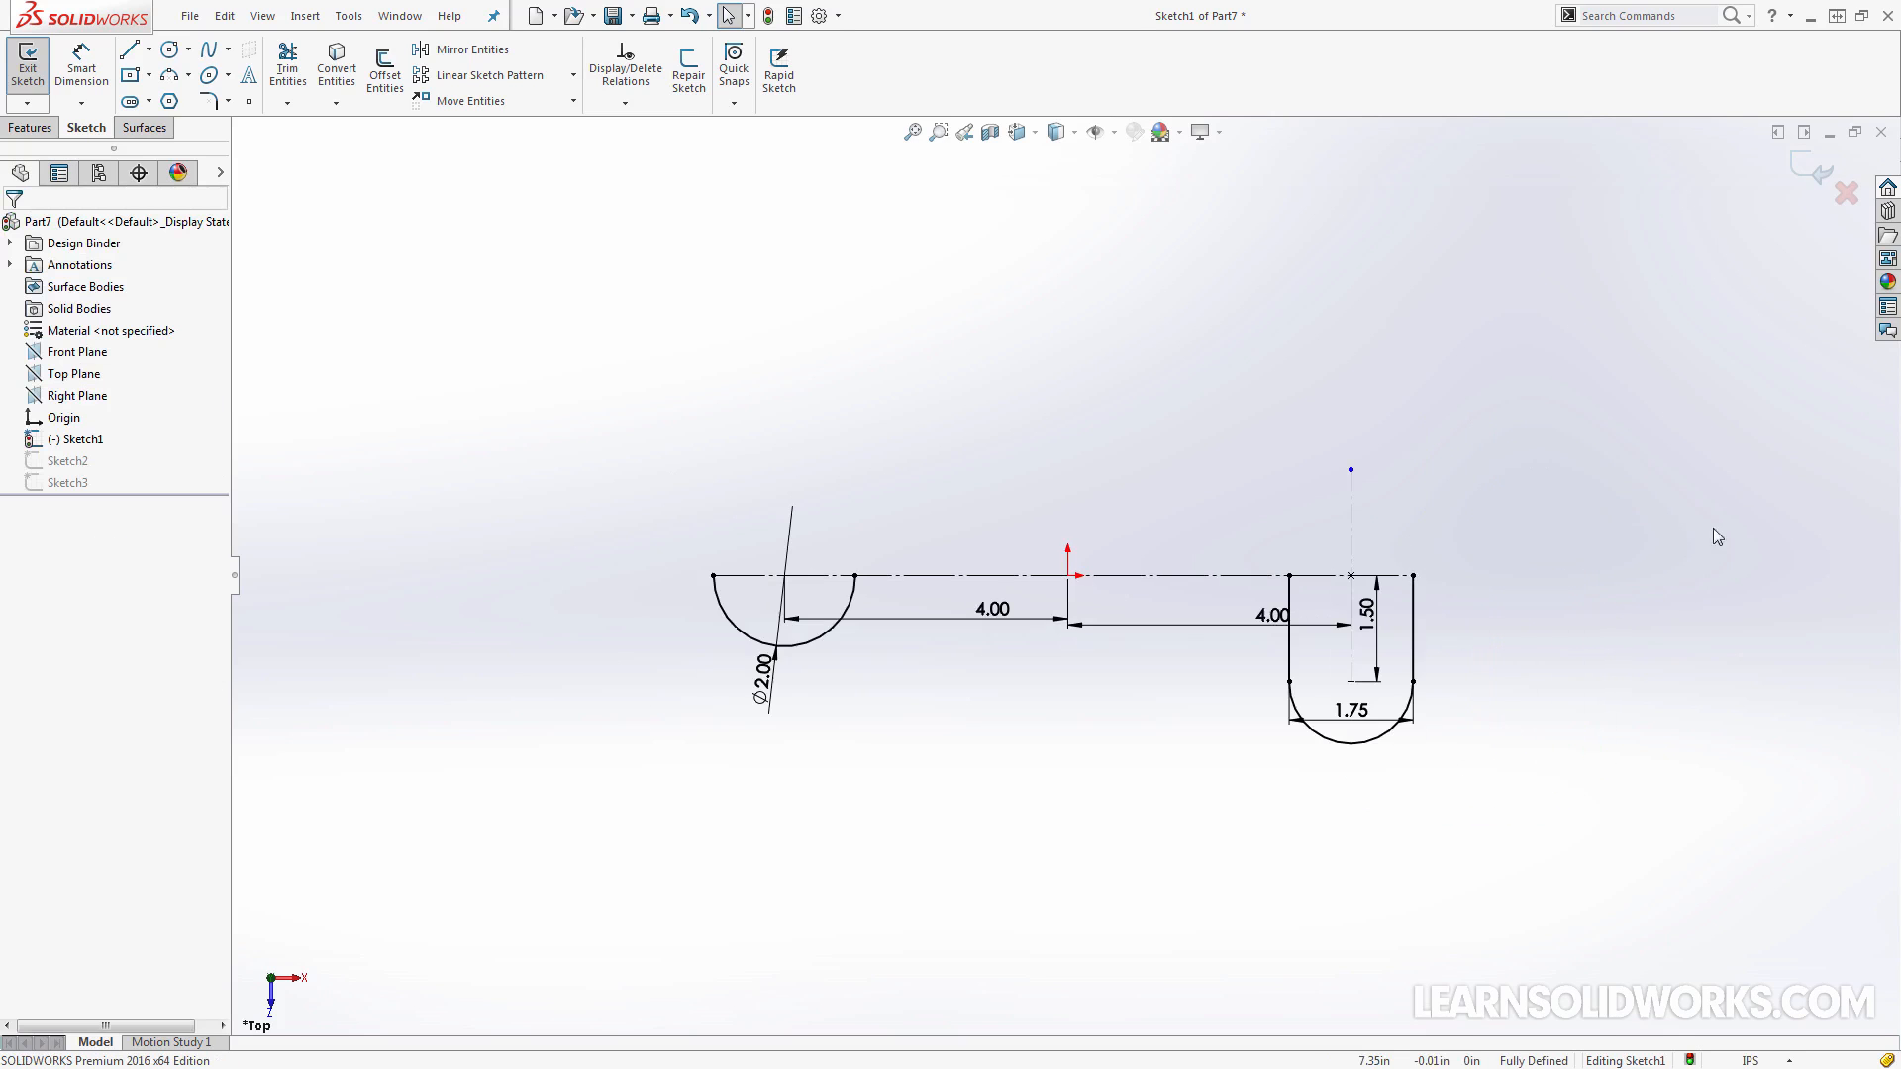
click(1796, 169)
Edit Sketch3 and draw a vertical construction line across the 1.50 in circle, from its top to its bottom quadrant point
mouse_move(1624, 495)
middle_down()
mouse_move(1483, 561)
mouse_move(1263, 523)
mouse_move(1267, 549)
mouse_move(1189, 501)
mouse_move(1159, 337)
middle_up()
click(1148, 314)
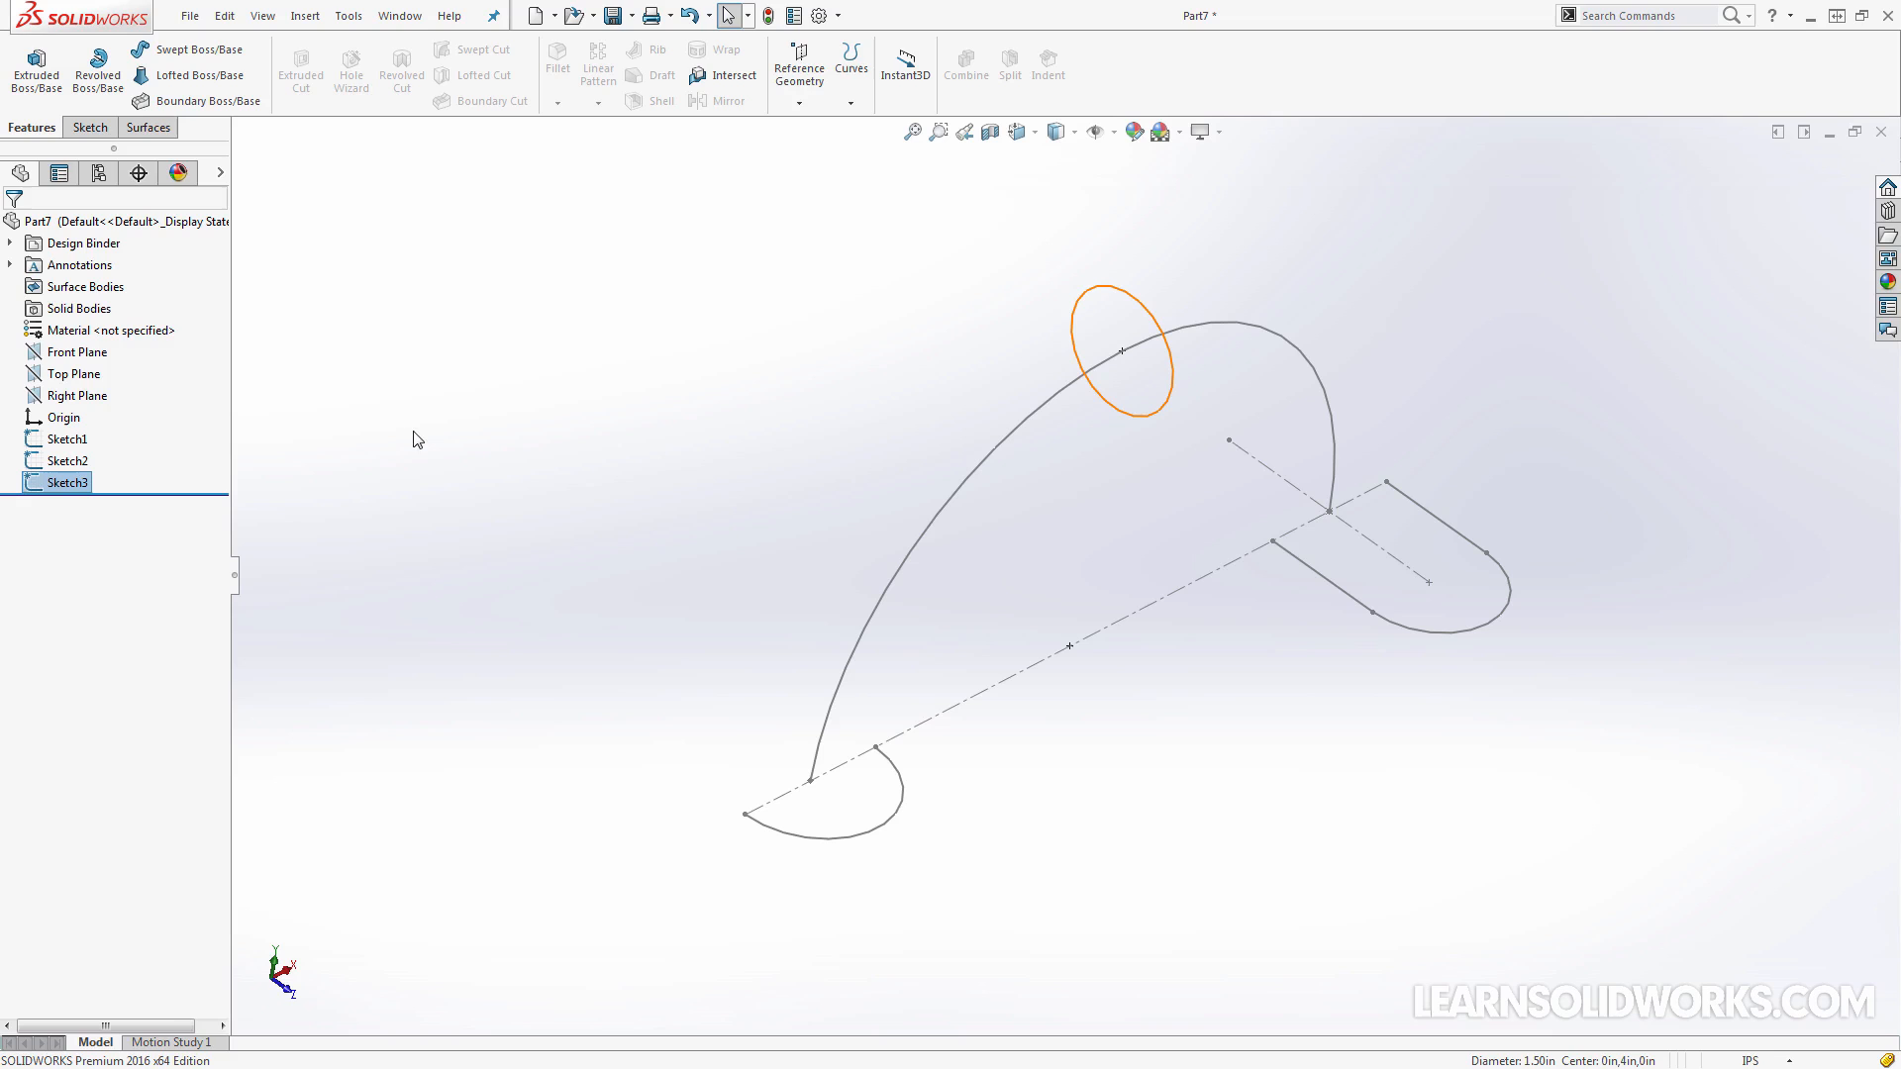
click(55, 485)
click(47, 428)
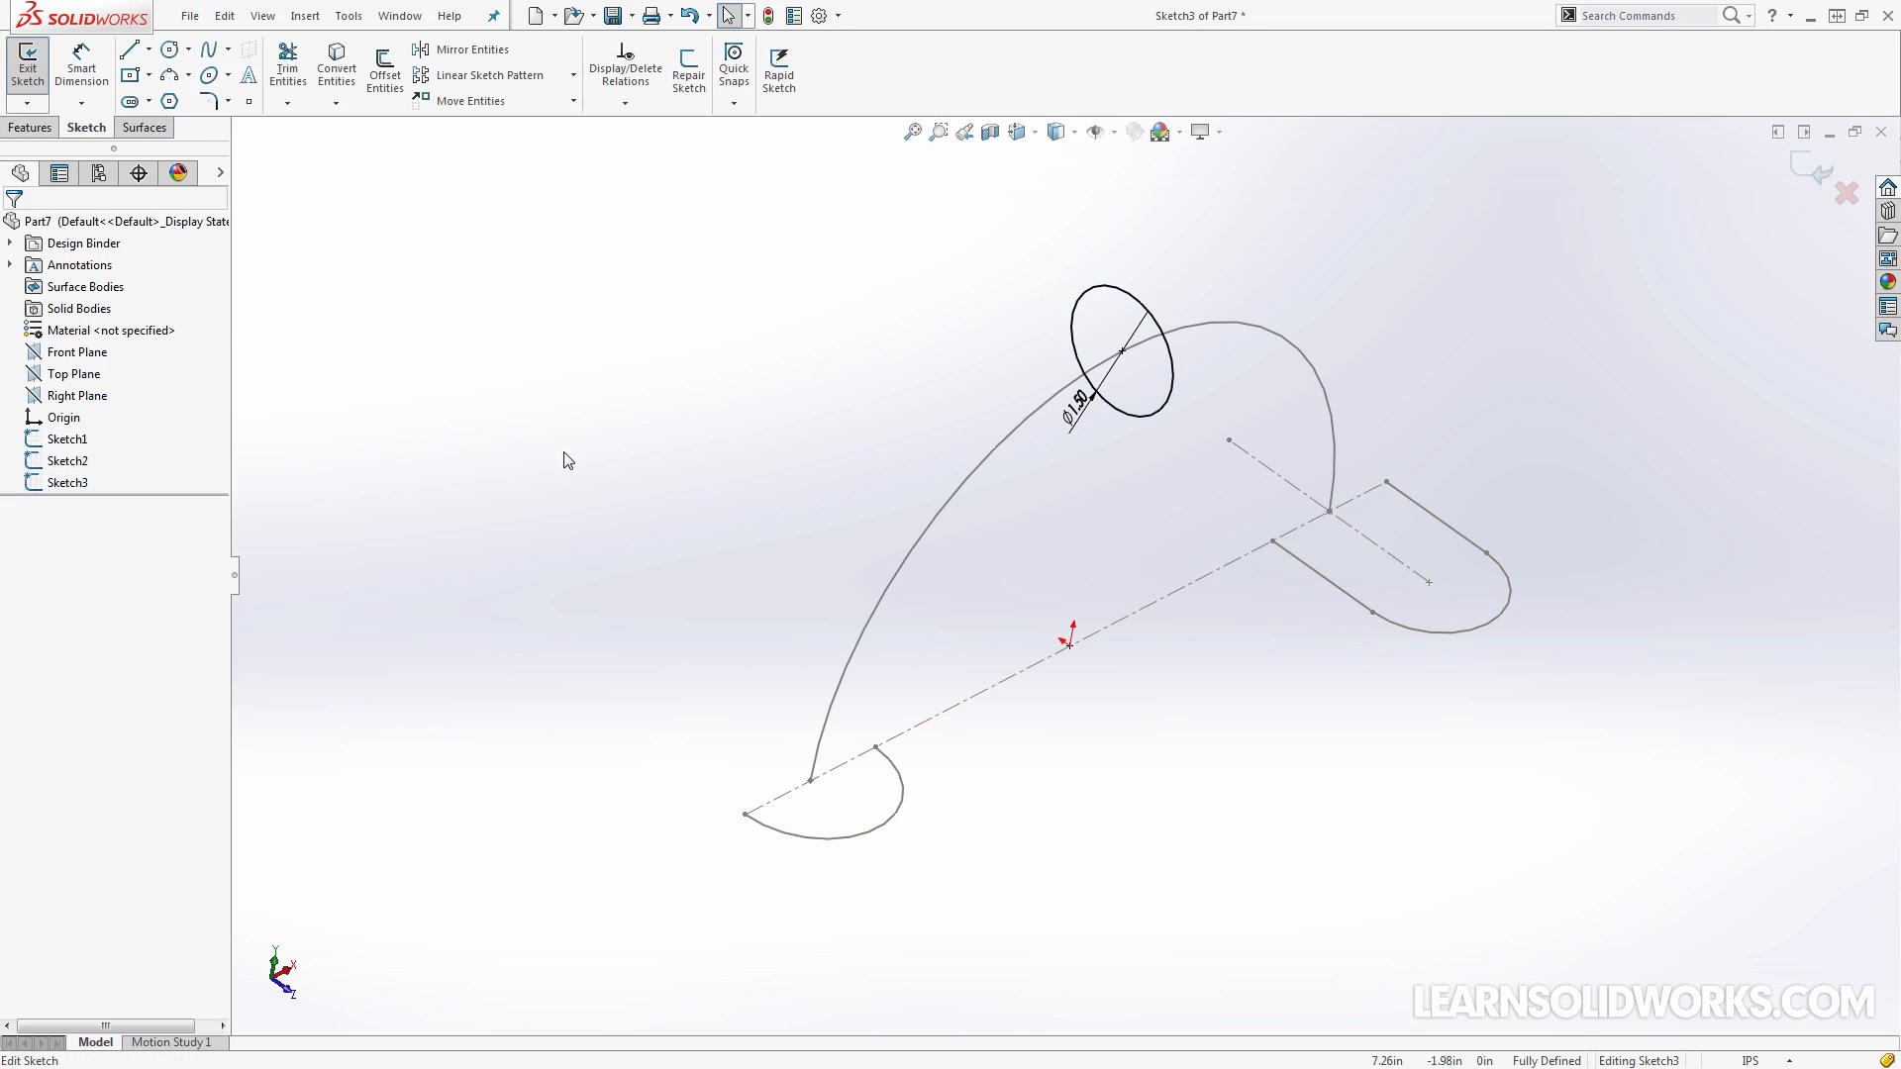
key(l)
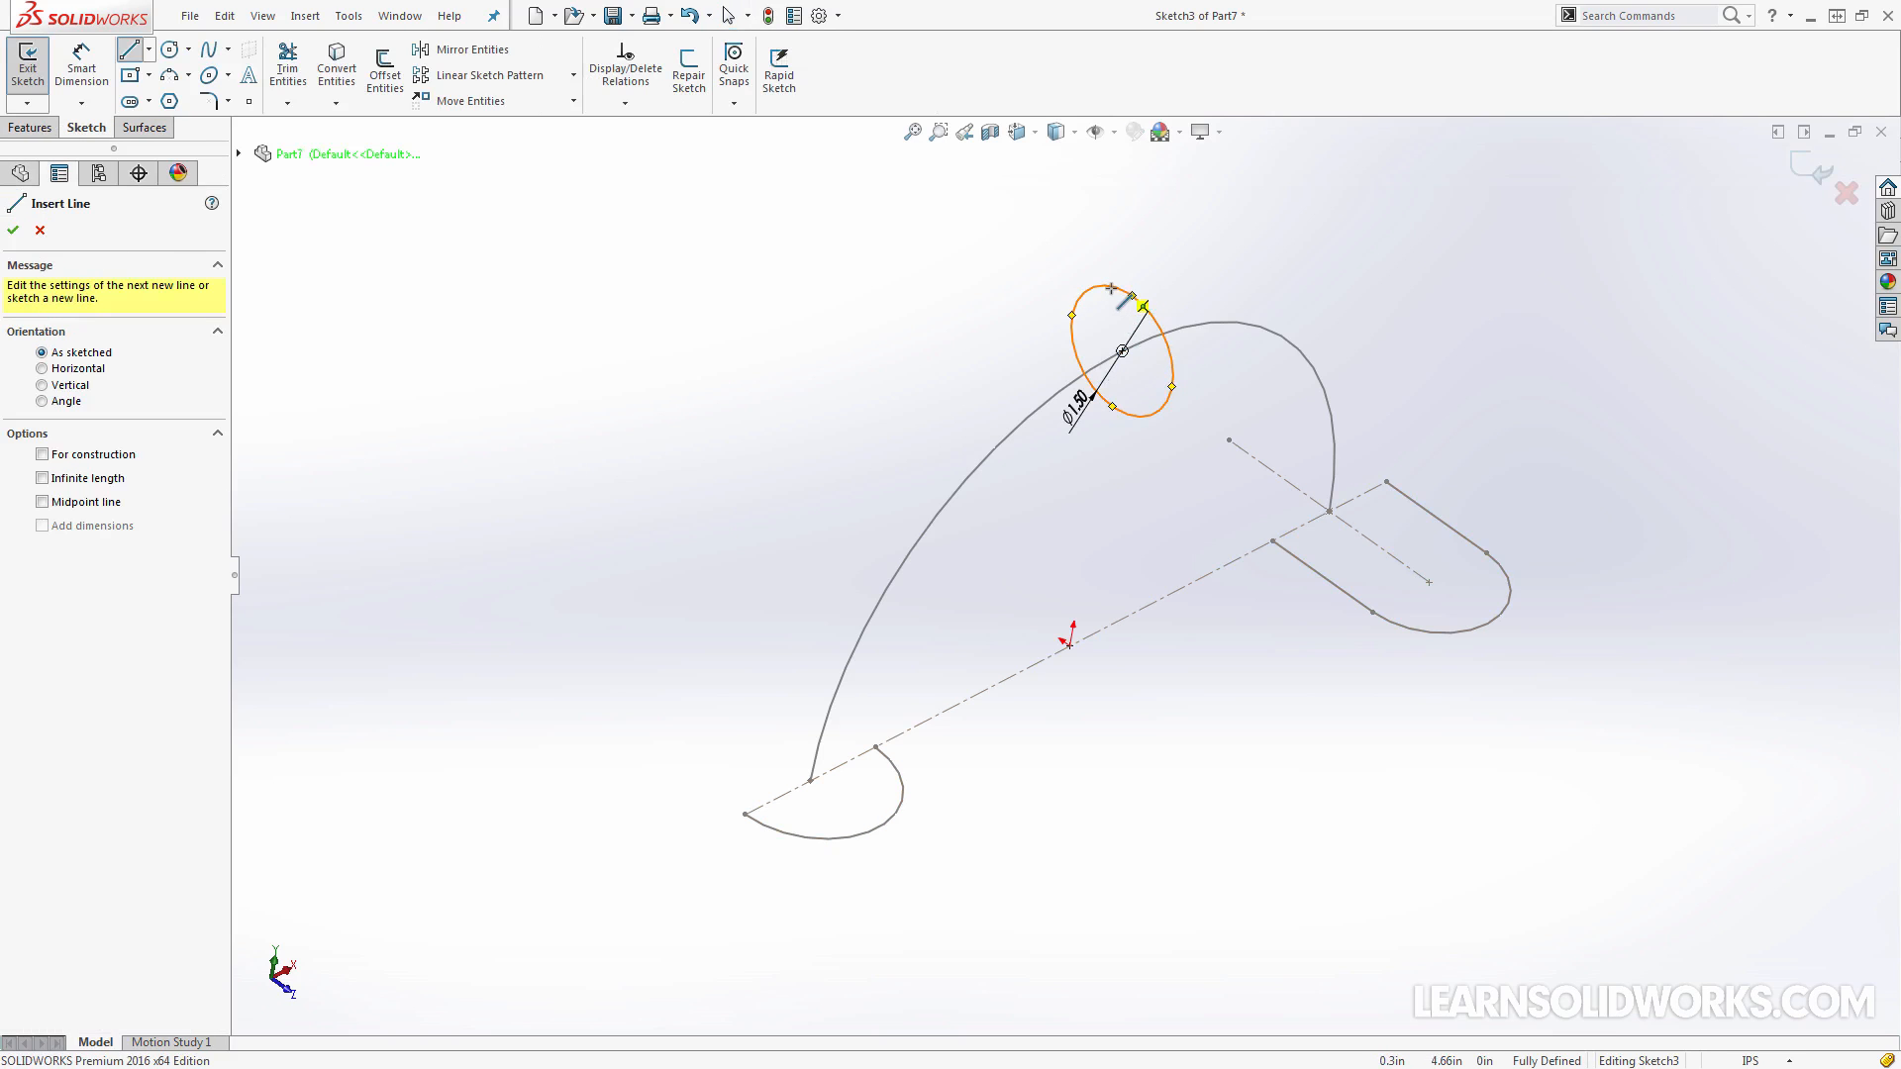
click(1133, 295)
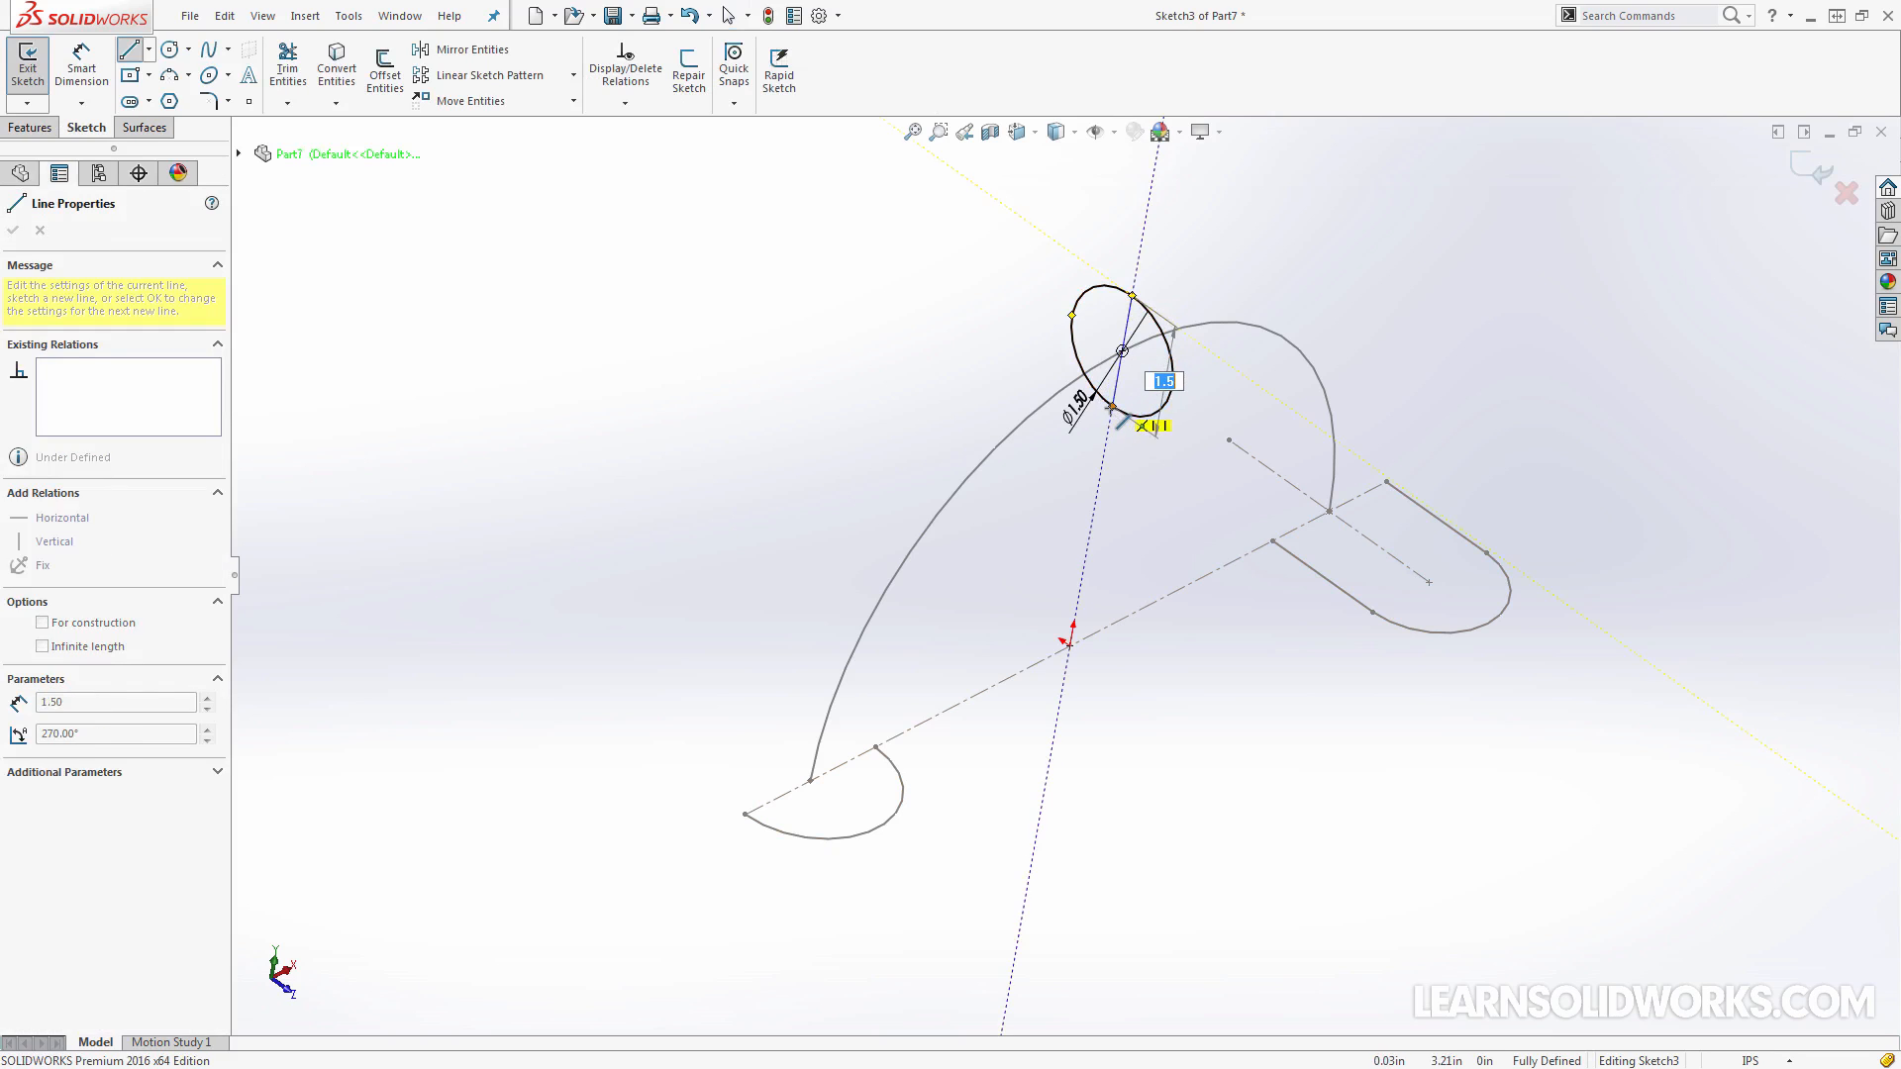
click(1112, 406)
key(Escape)
click(1125, 332)
click(1093, 239)
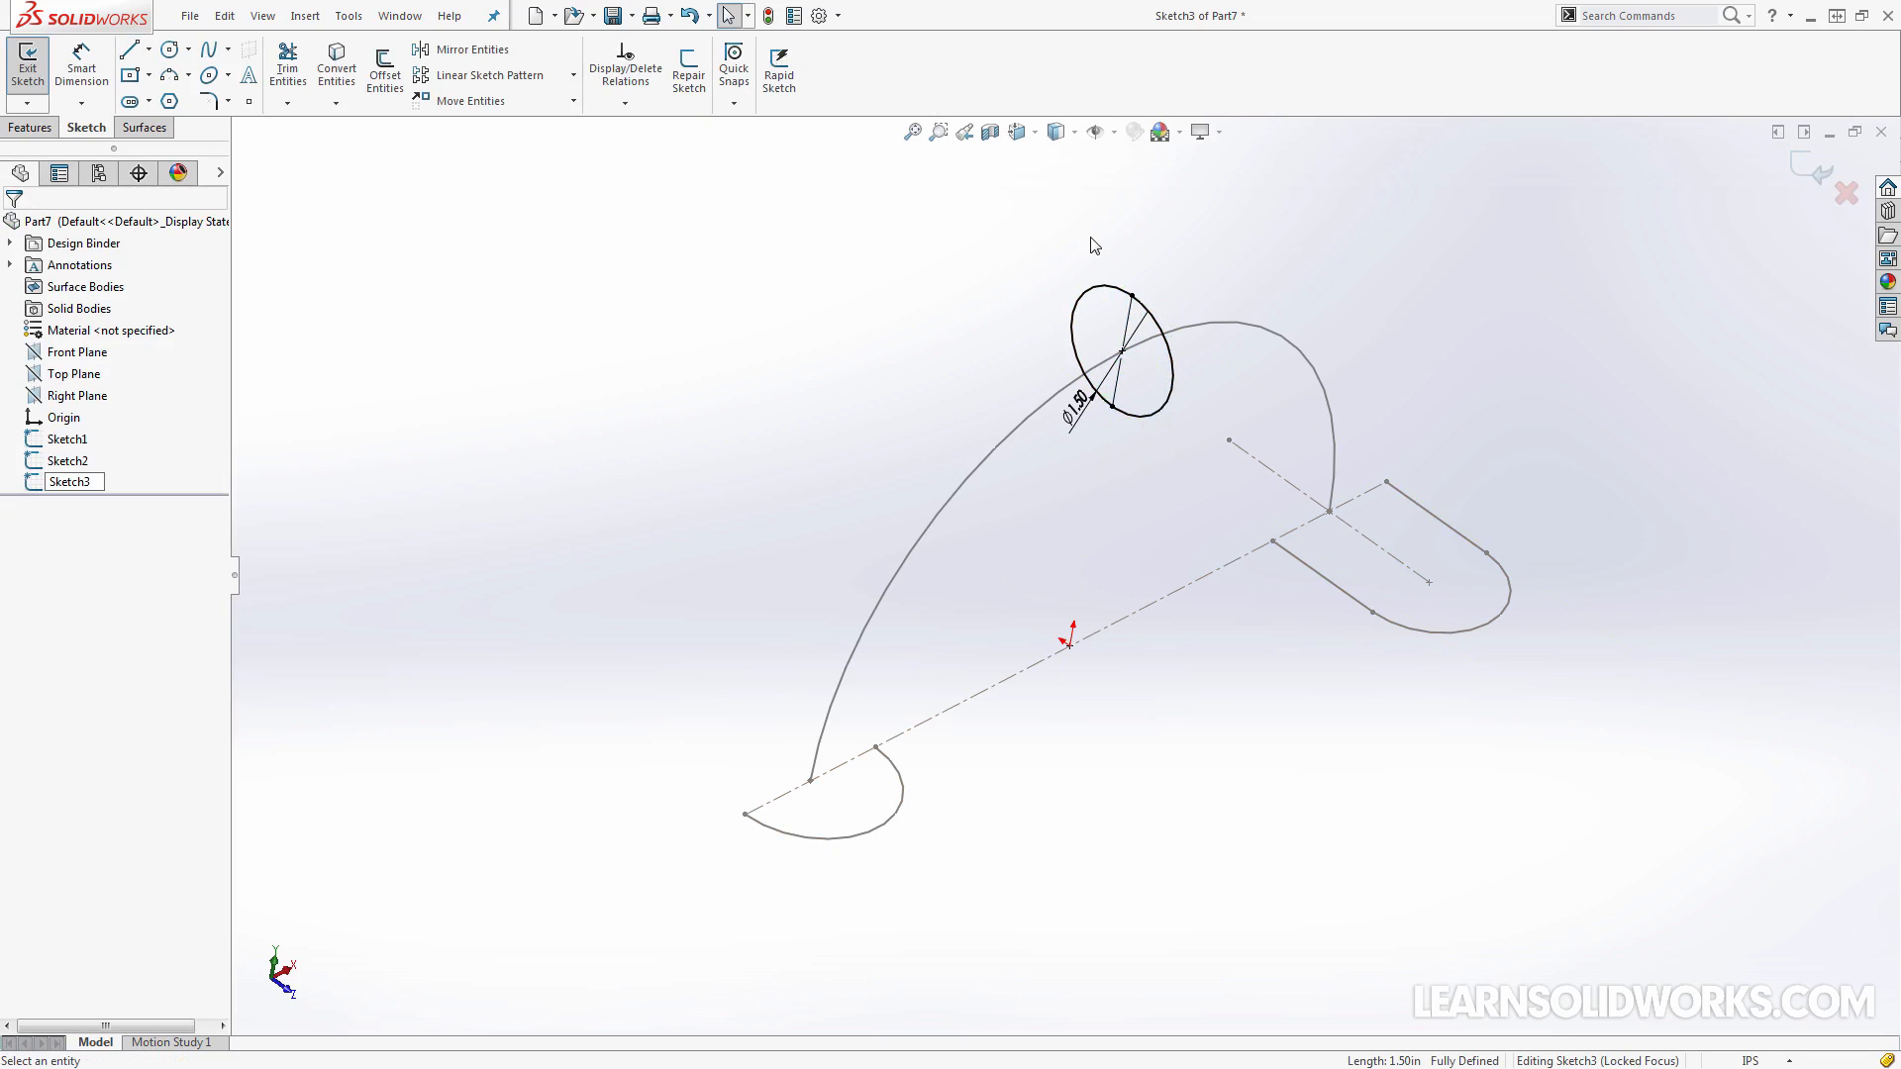
Trim the circle to the half that lies on the same side as the other half profiles and exit the sketch
key(t)
drag(1090, 248, 1095, 314)
click(1820, 179)
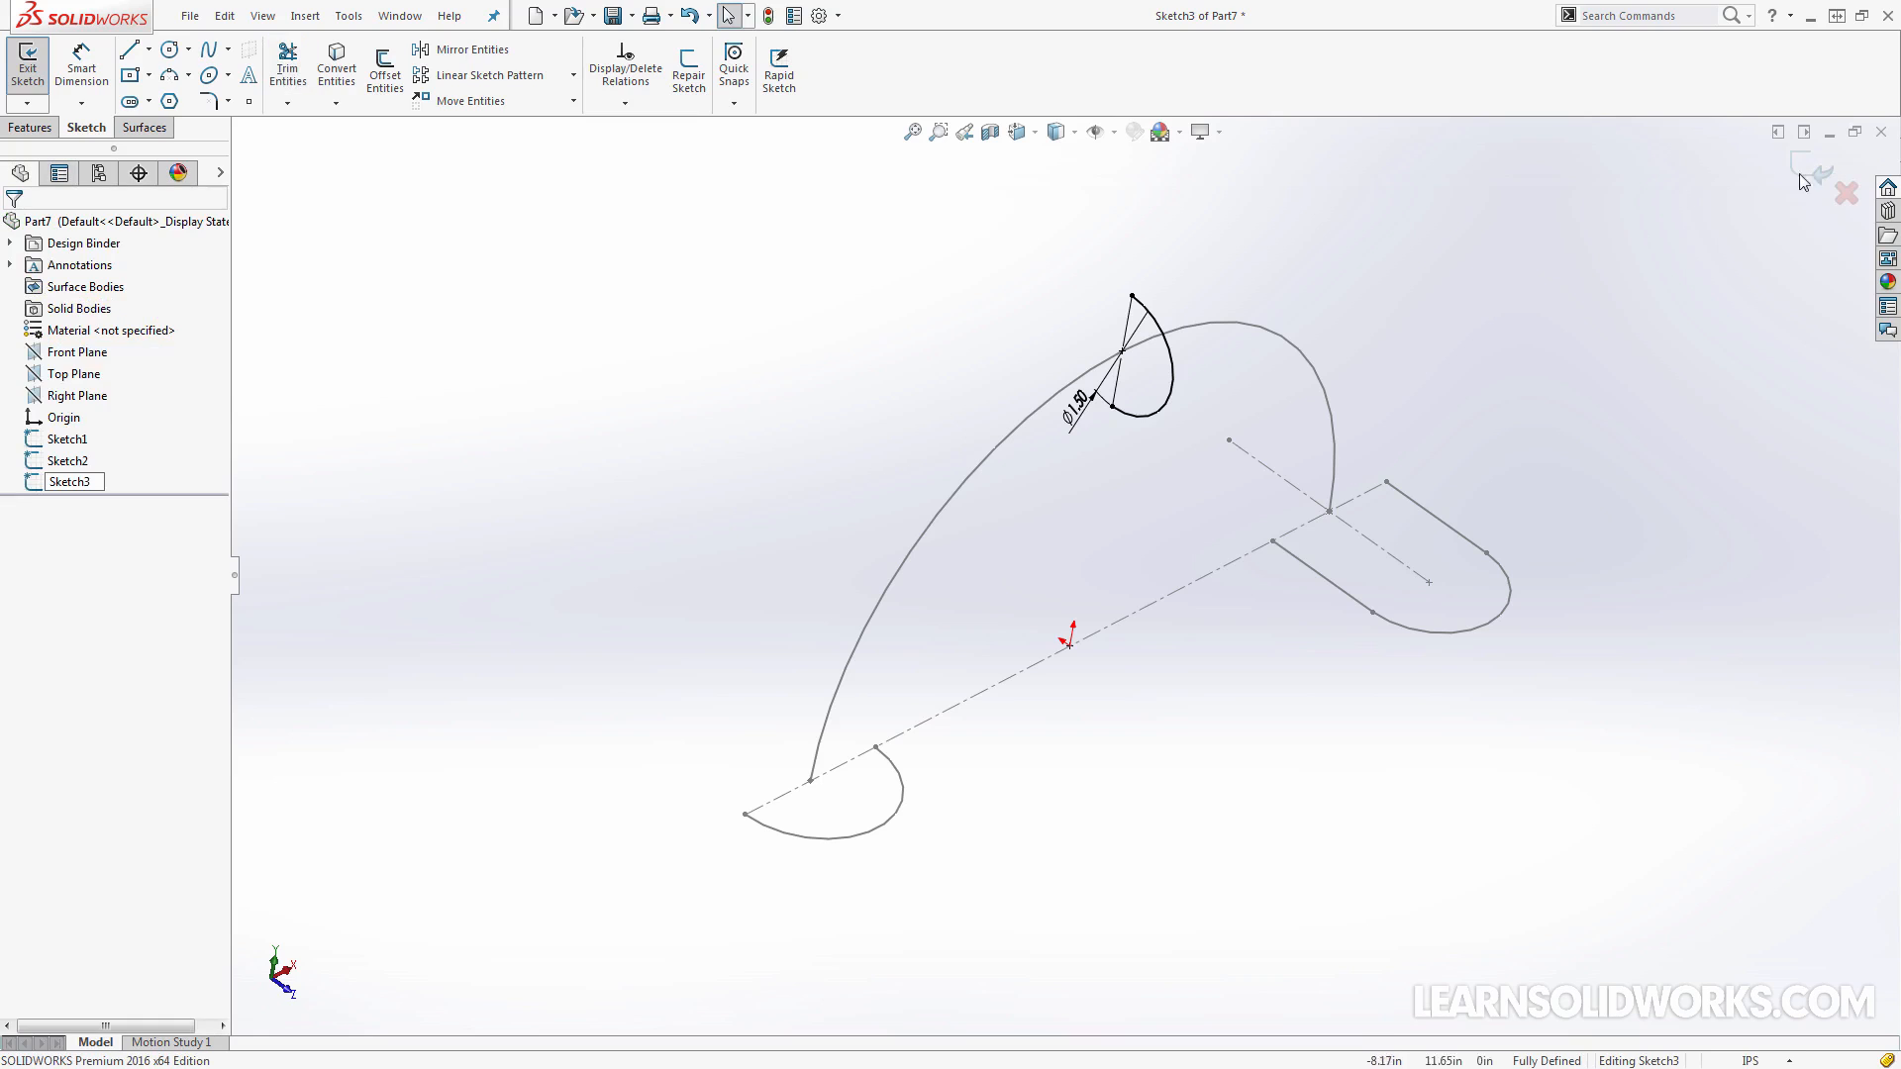
click(1819, 177)
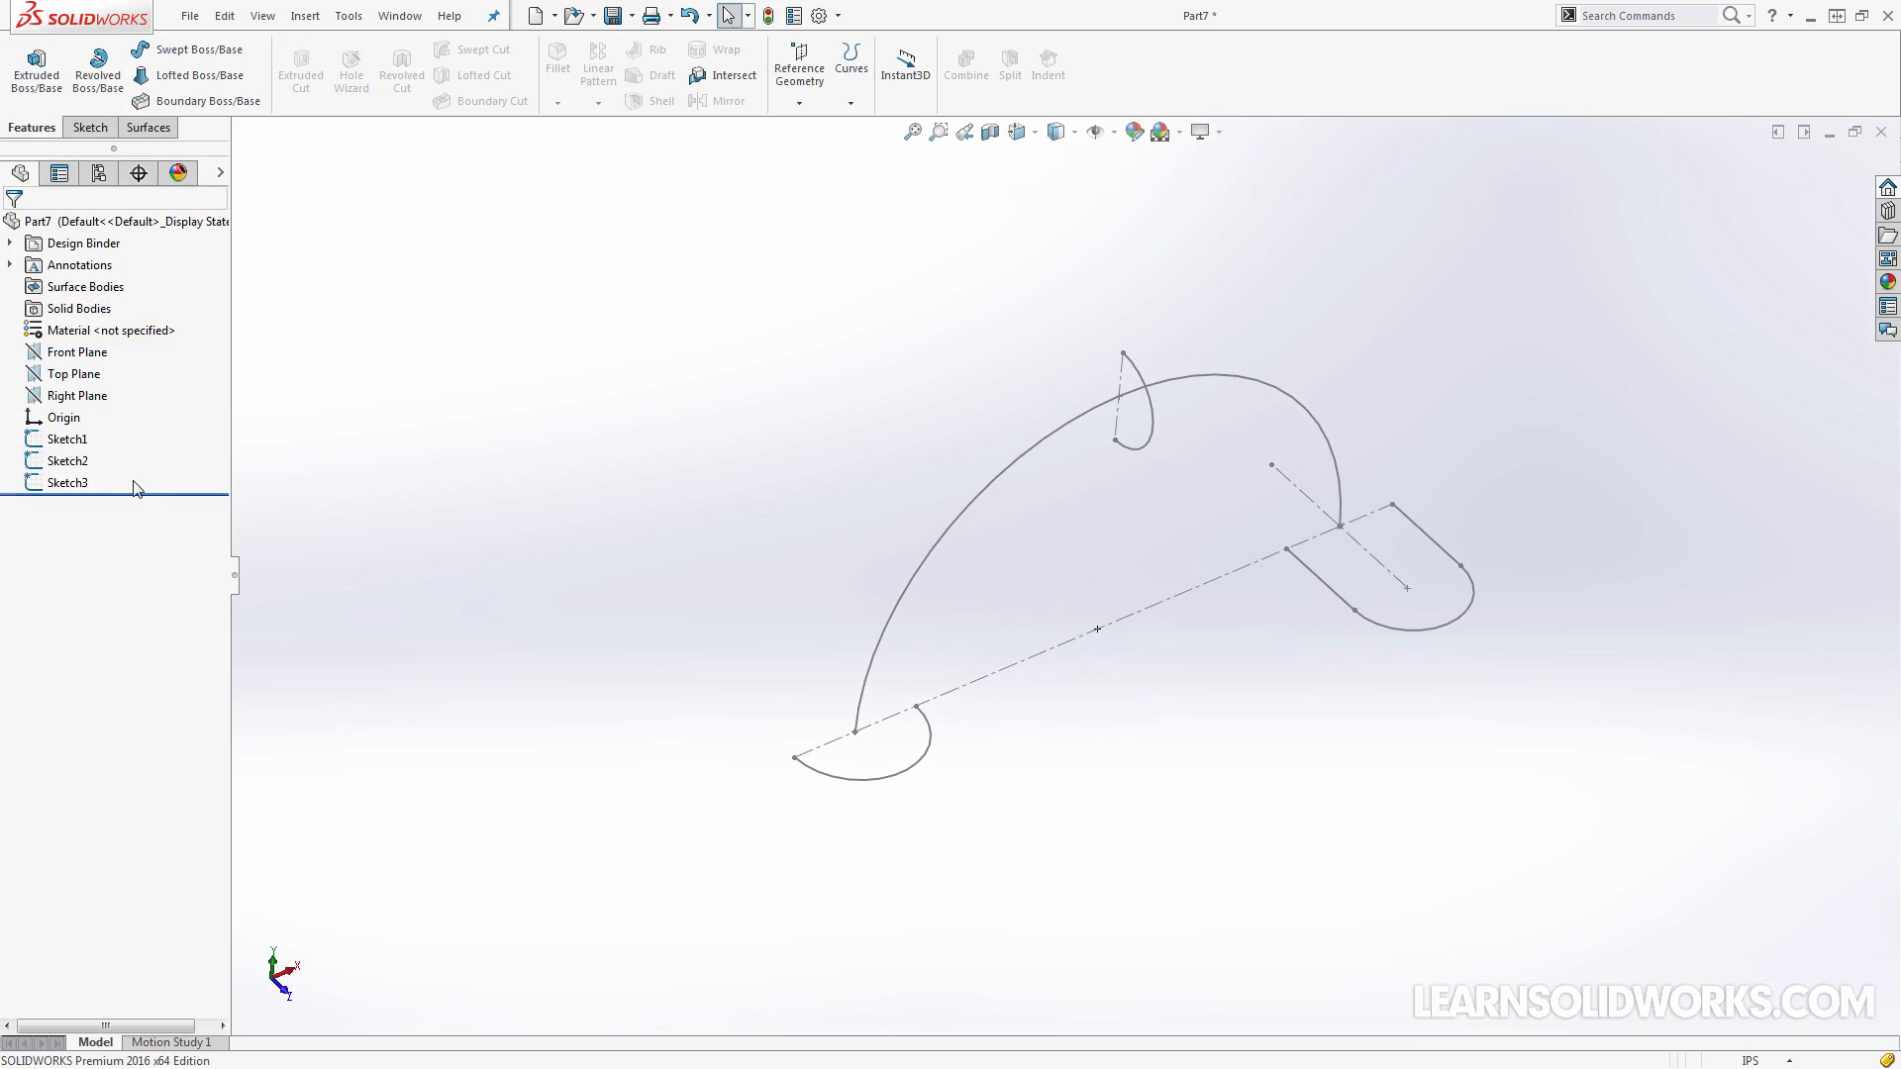
Start a sketch on the Front Plane and draw a three-point arc of about 3.06 in radius between the two profiles' inner ends
click(79, 353)
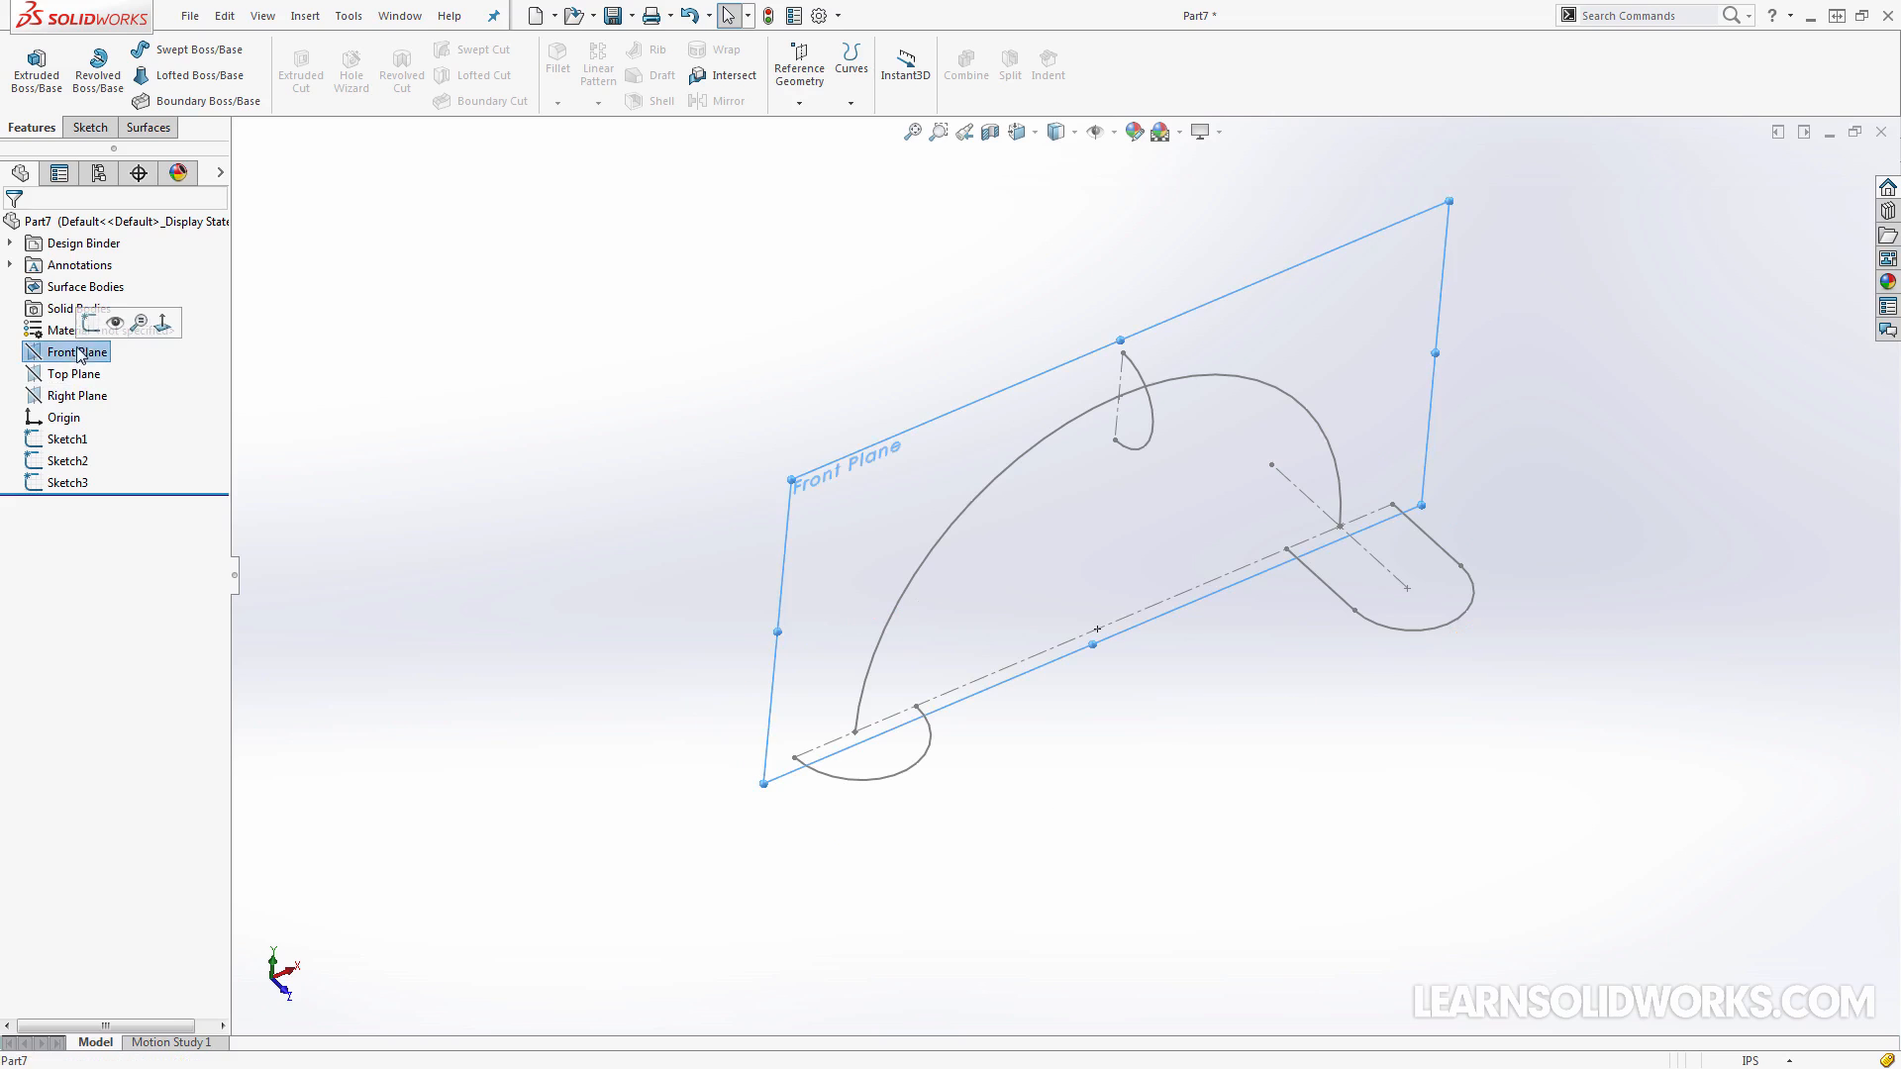
click(90, 323)
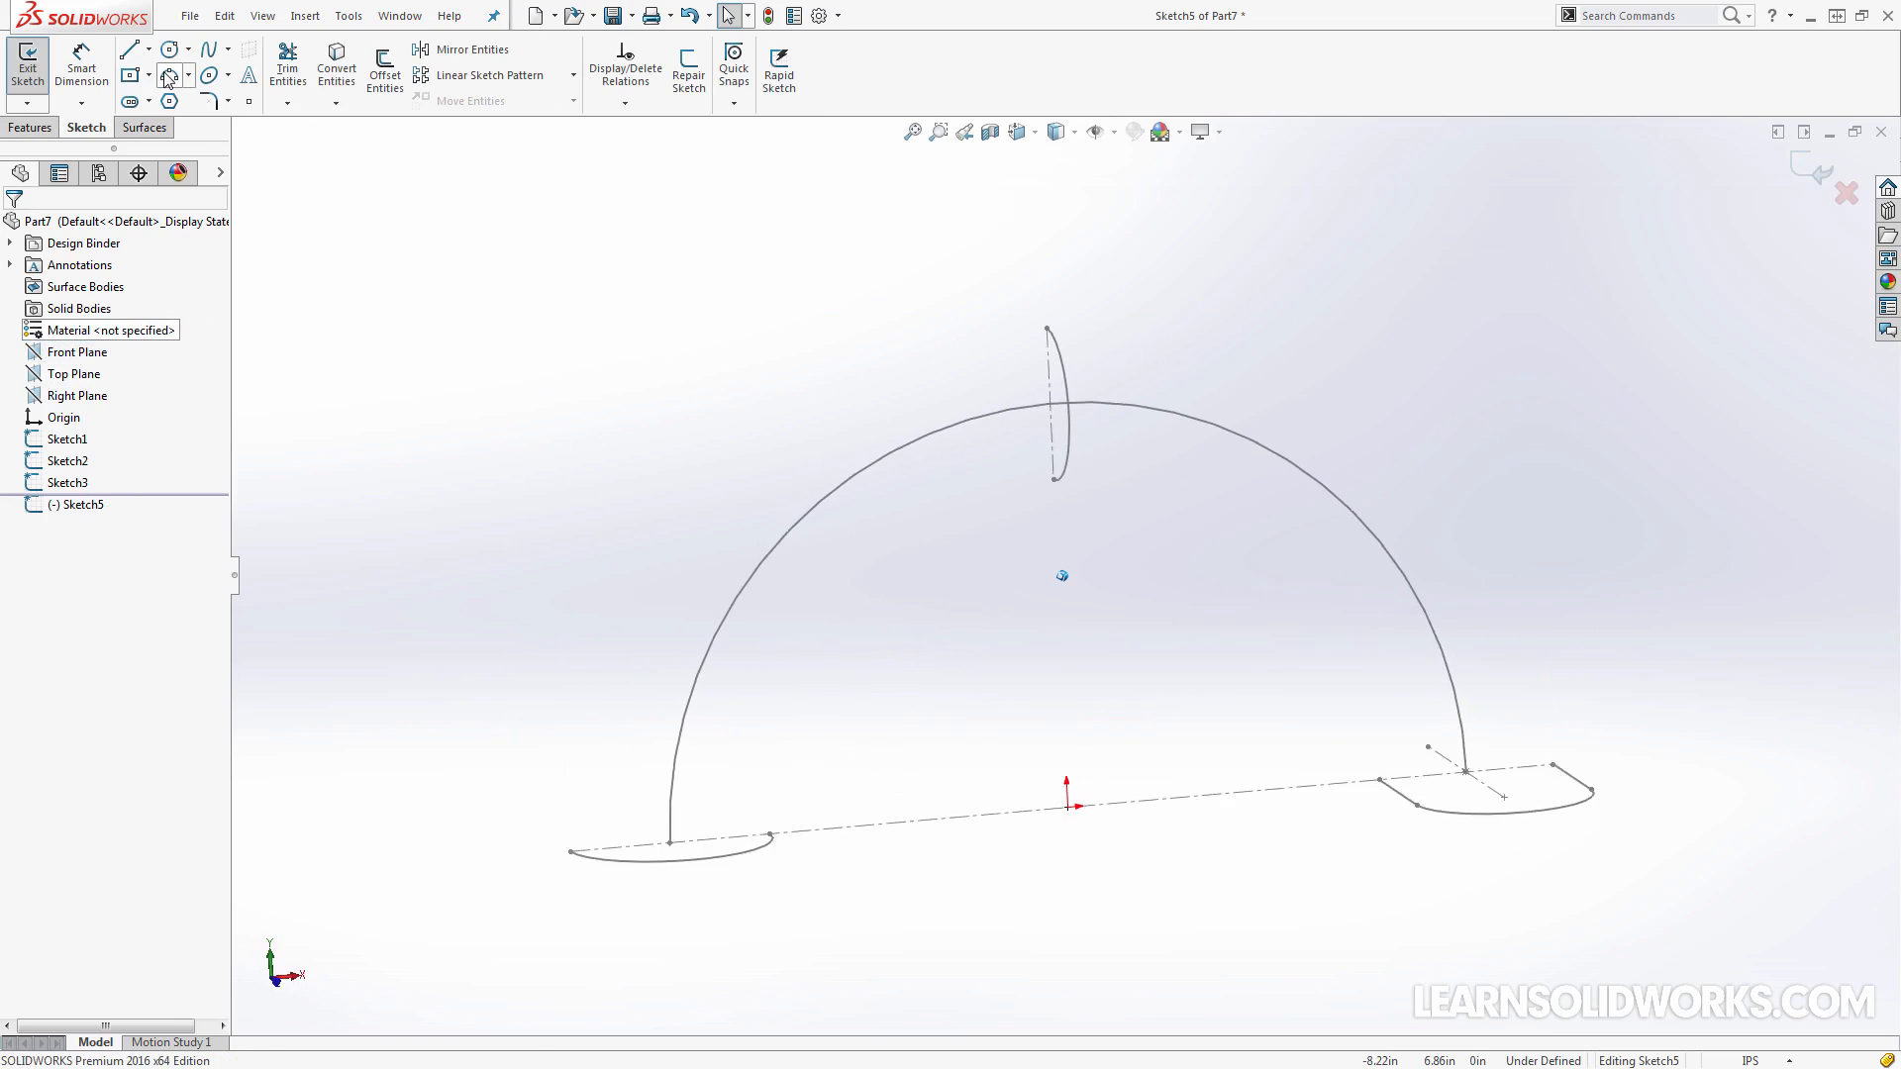
click(169, 77)
click(768, 752)
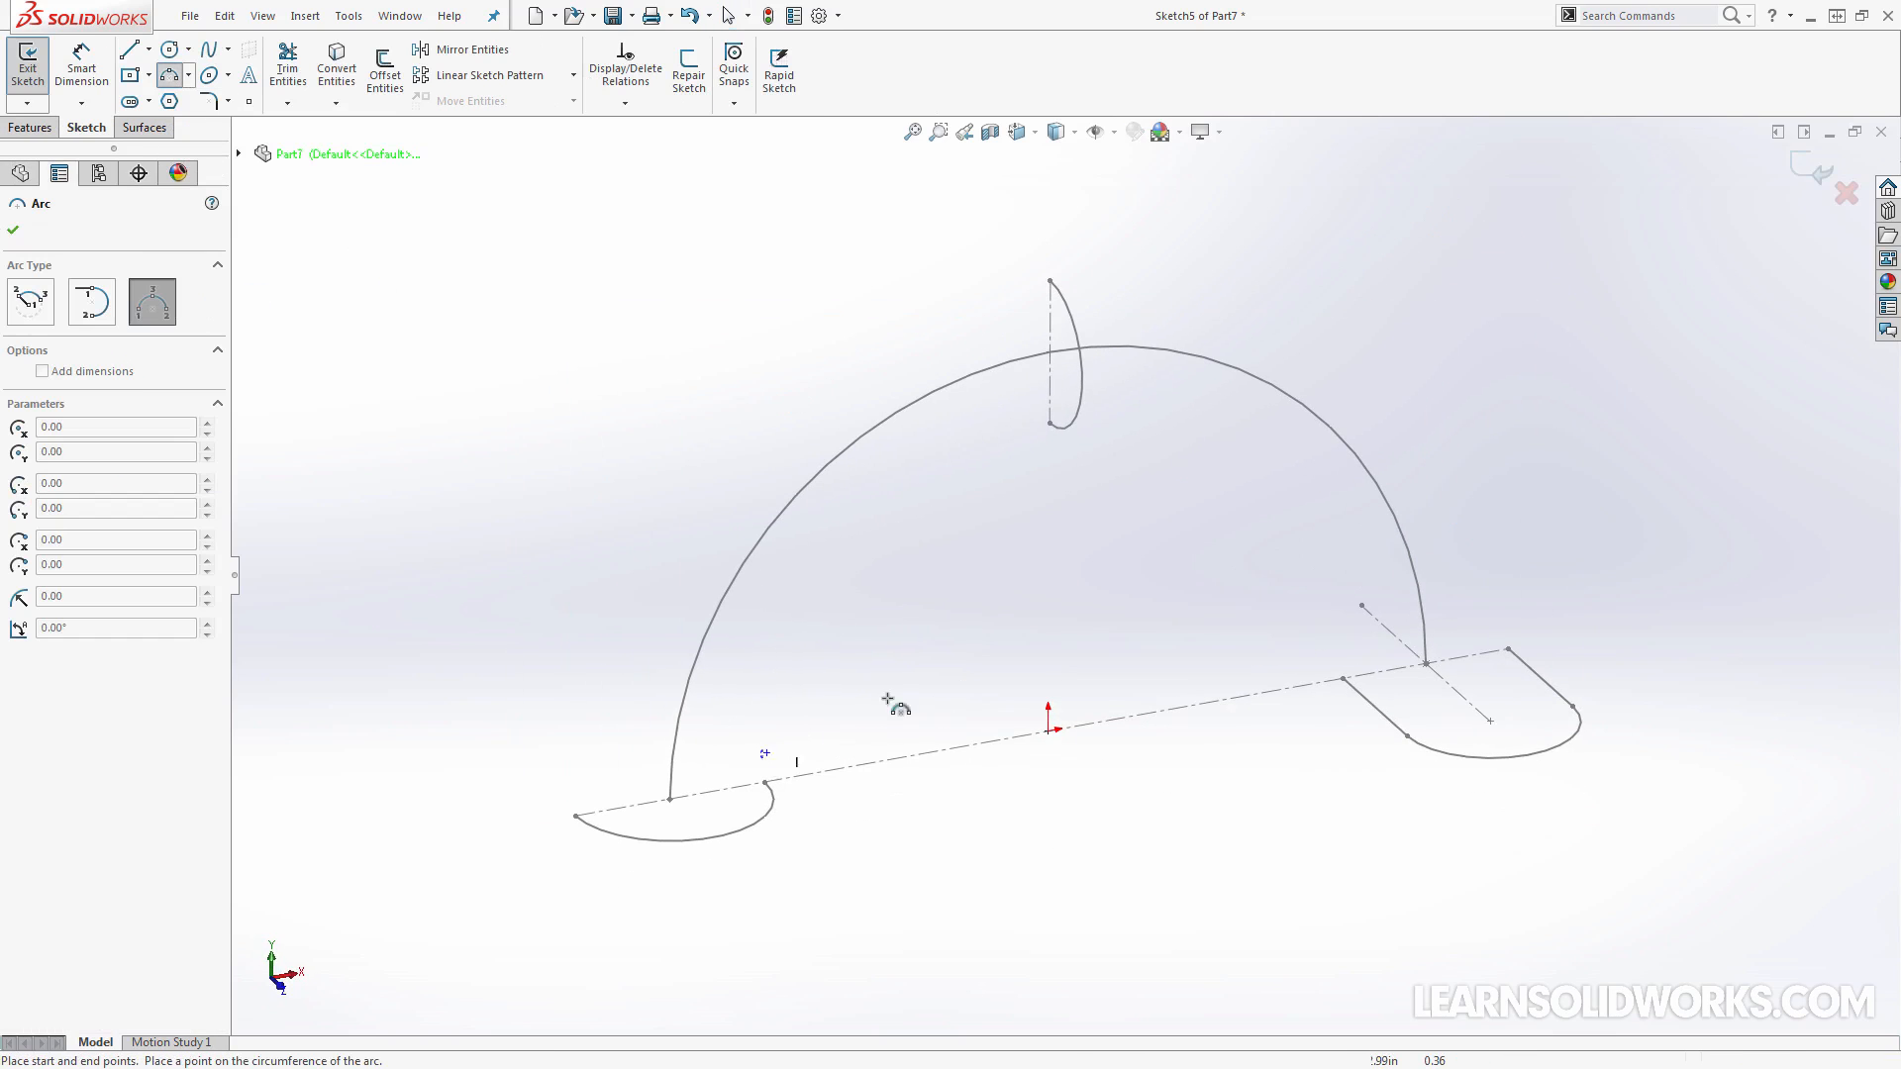
click(1337, 665)
click(1052, 456)
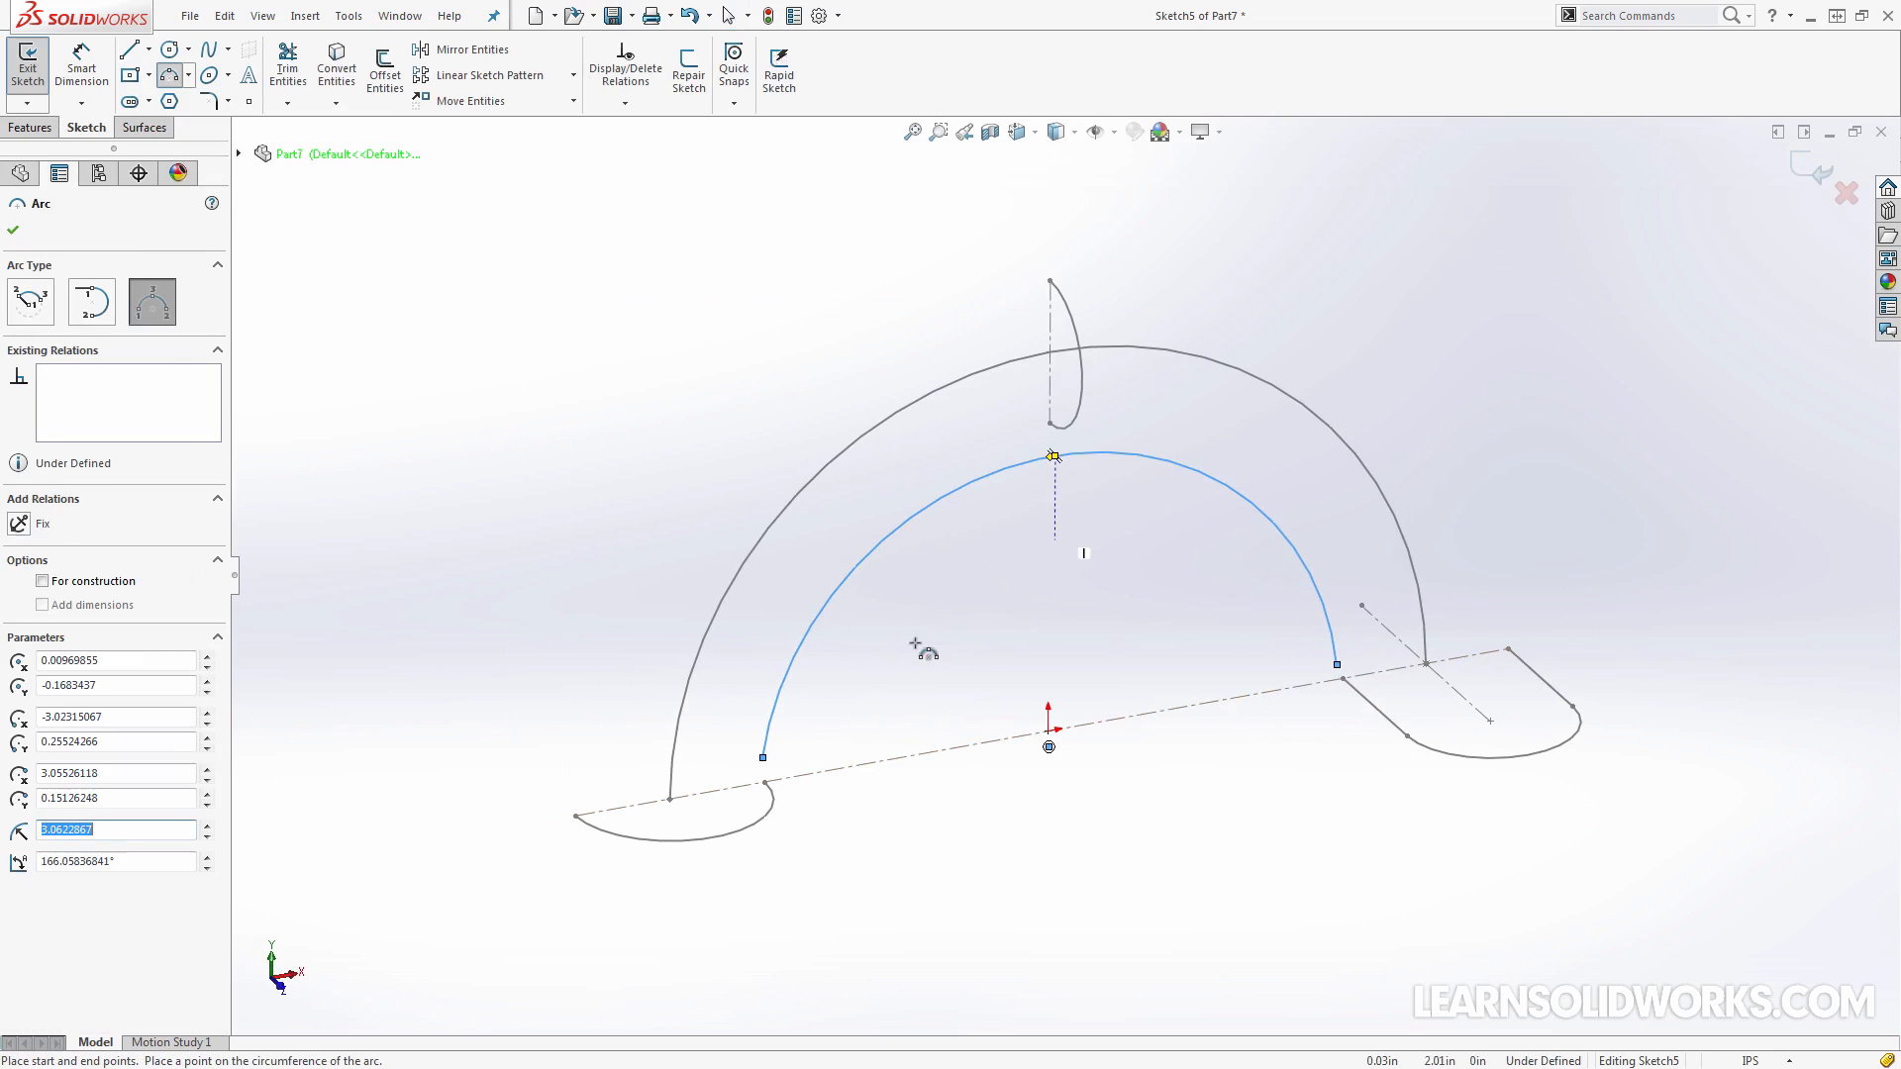
key(Escape)
Add pierce relations from the arc's end points to the semicircle and to the slot's inner side line
click(763, 758)
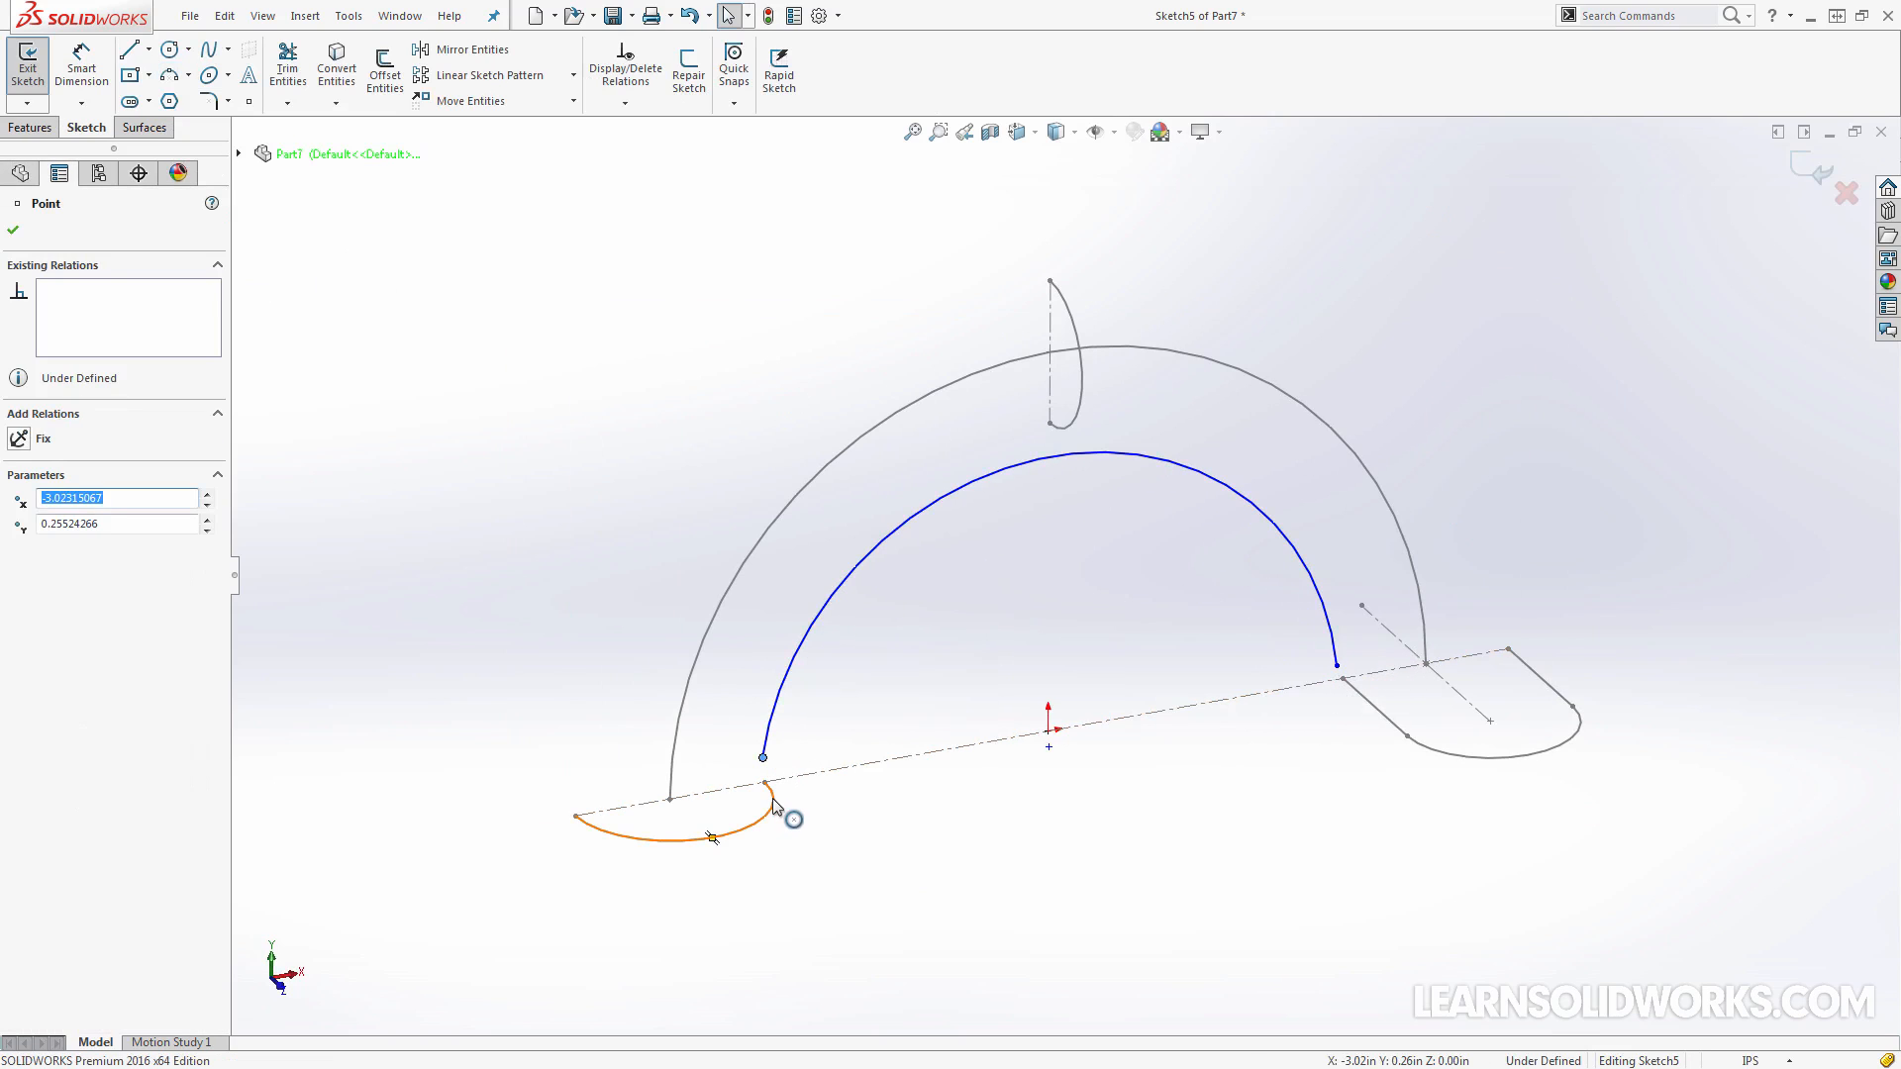
ctrl+click(775, 806)
click(876, 717)
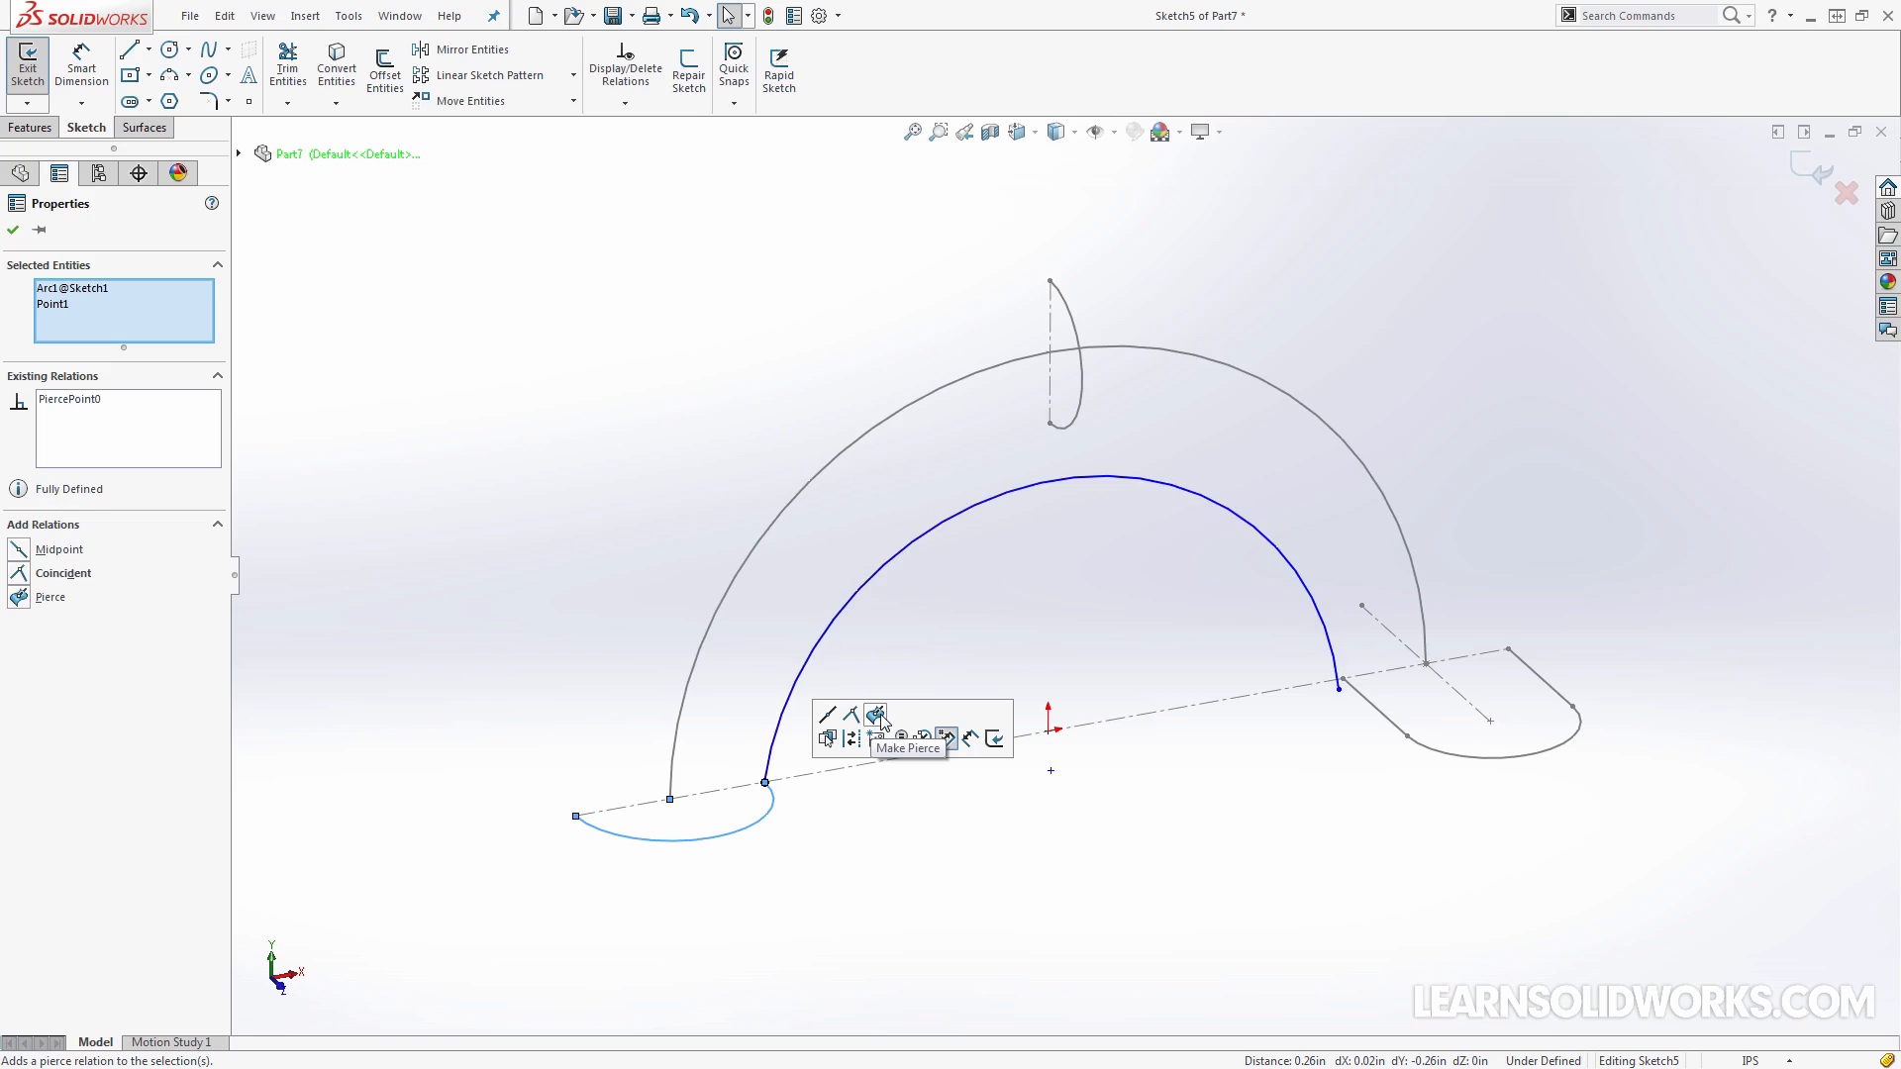
click(1340, 690)
ctrl+click(1375, 708)
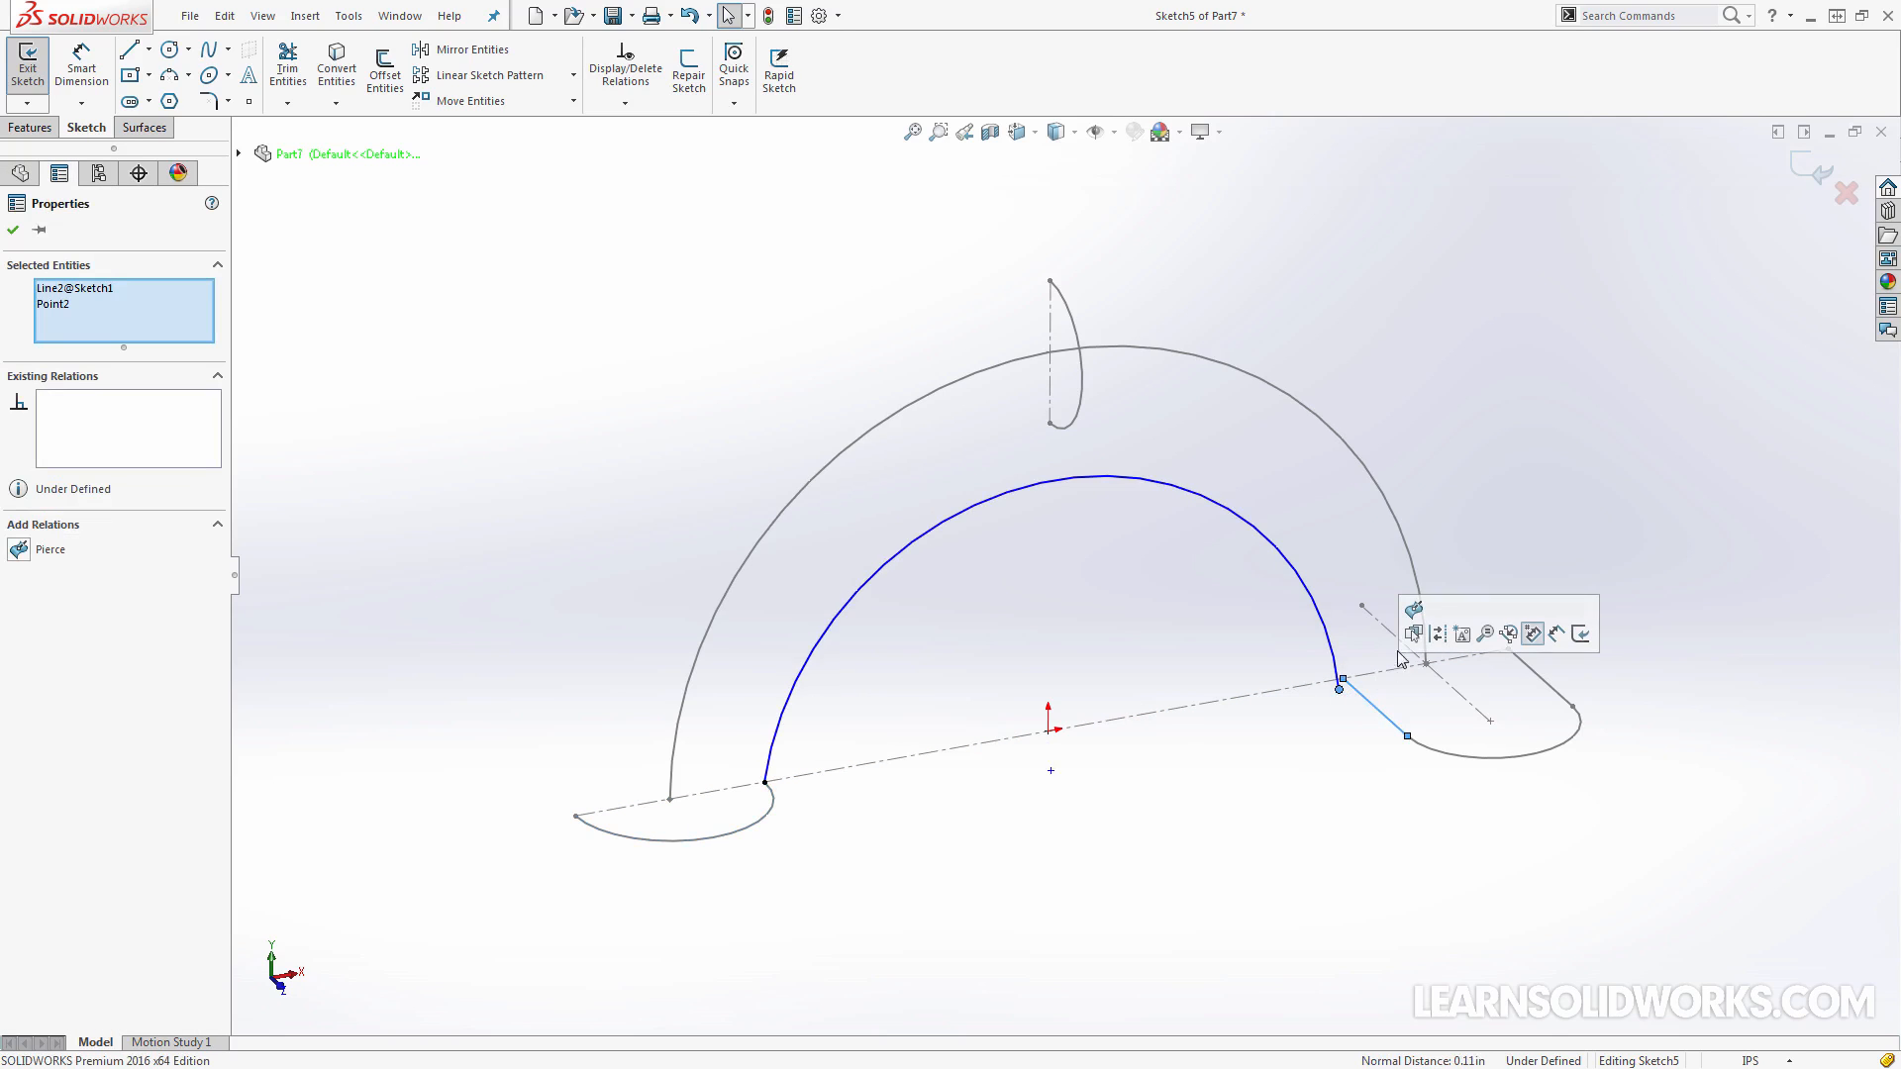
click(1533, 634)
click(1101, 423)
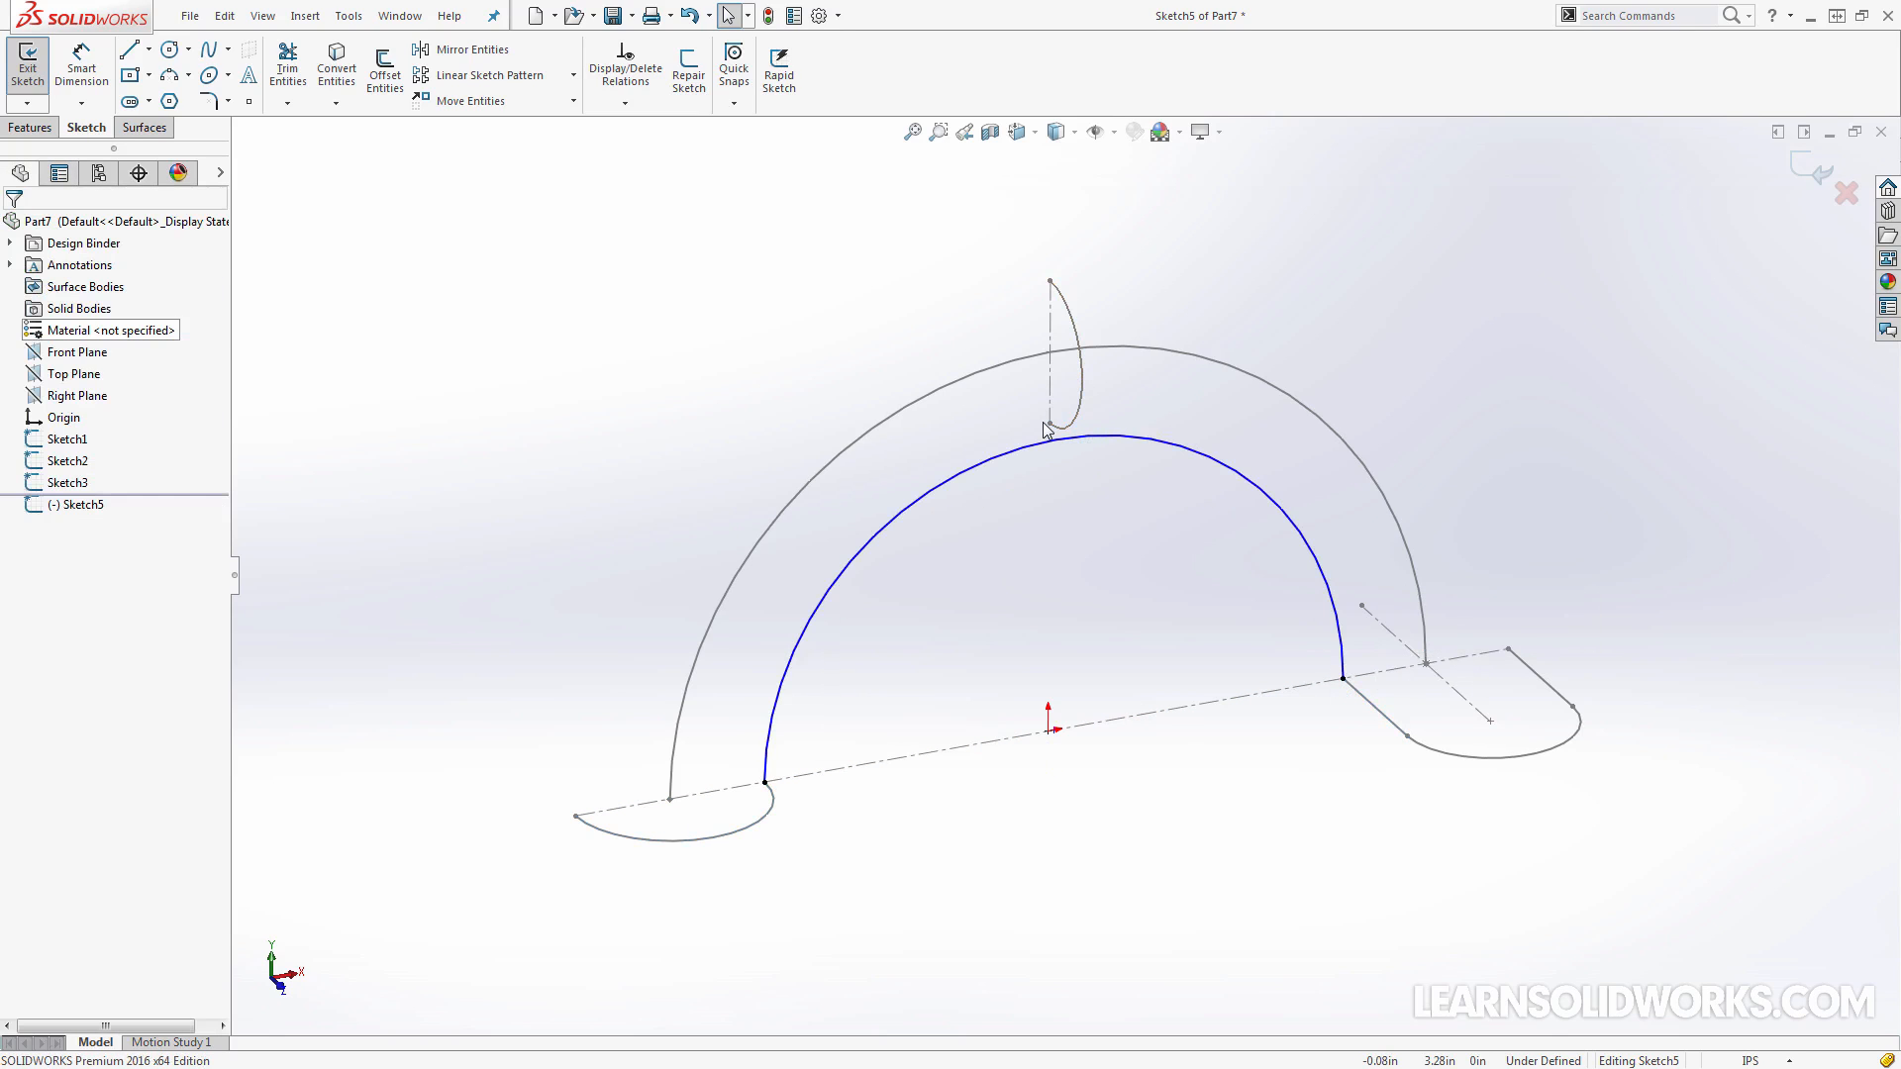
Try to make the inner arc's topmost point coincident with the lower end point of the upright half circle
click(1051, 425)
ctrl+click(1056, 440)
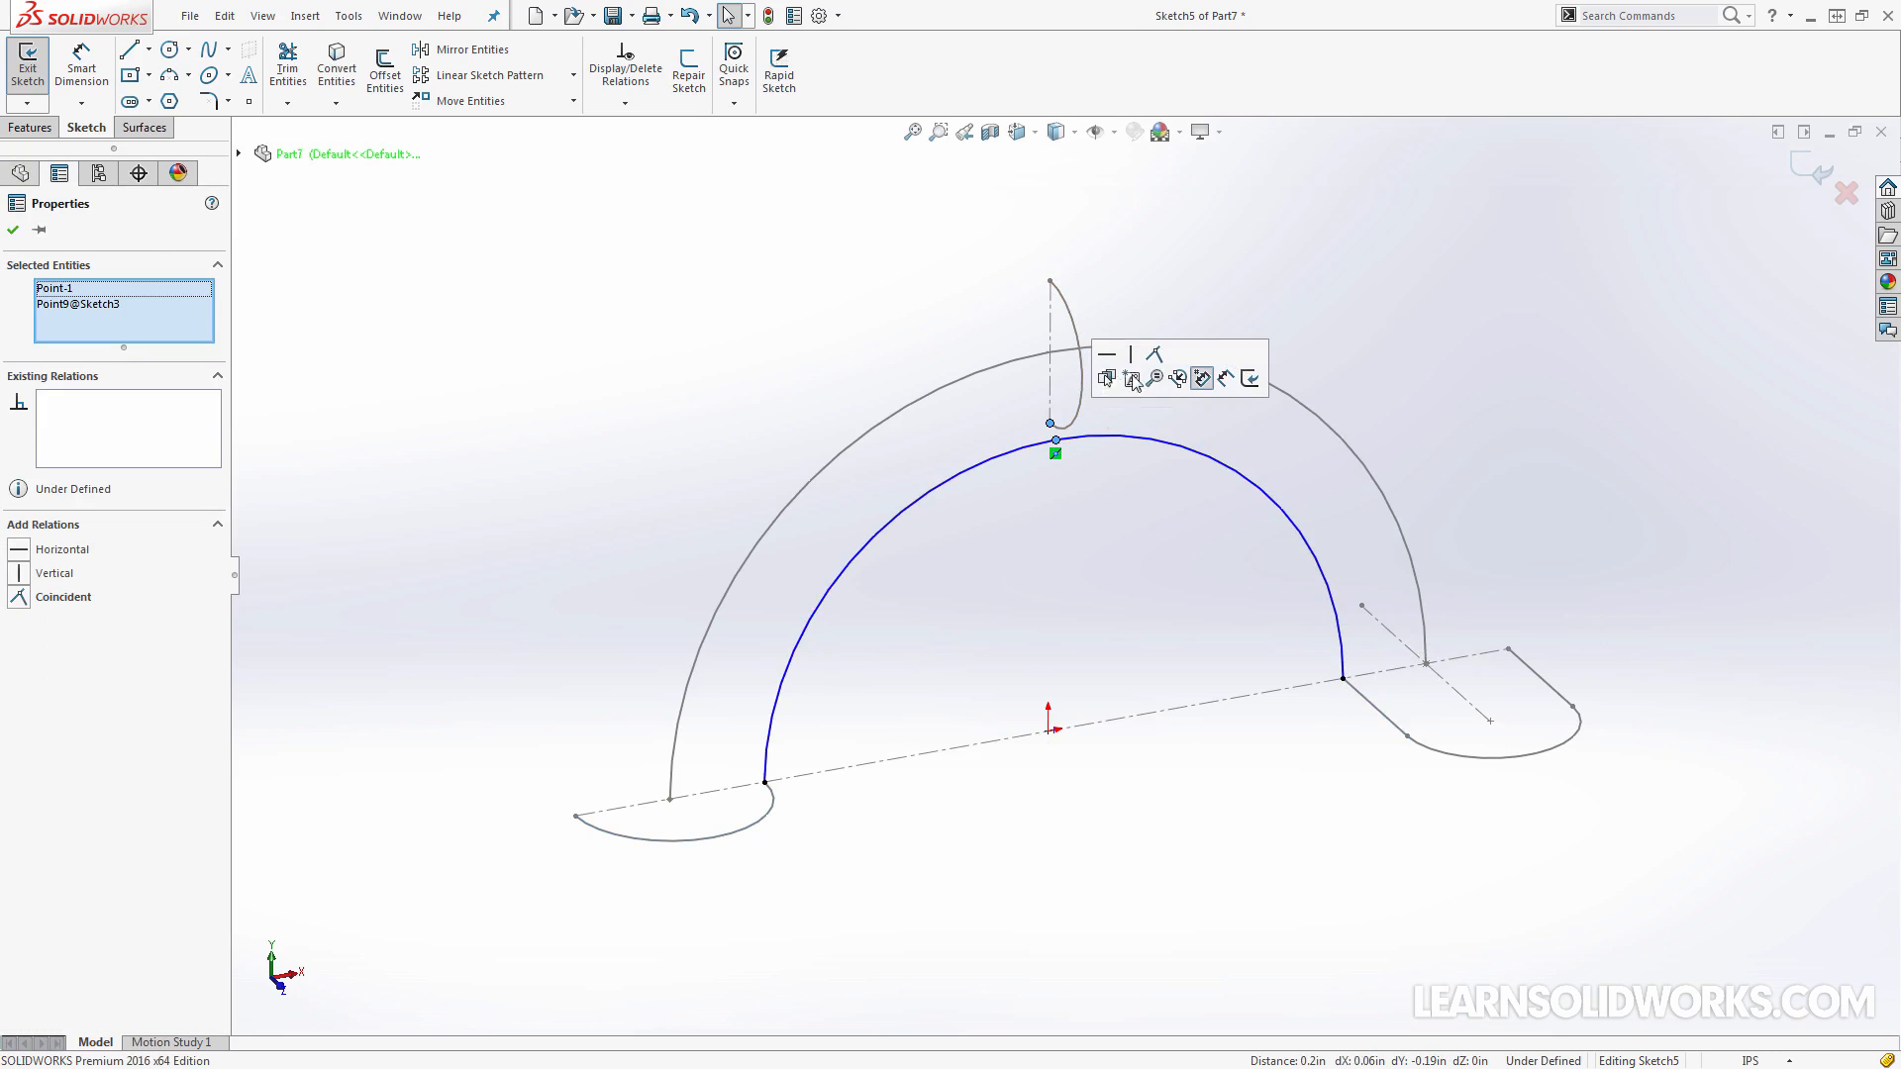
click(1154, 357)
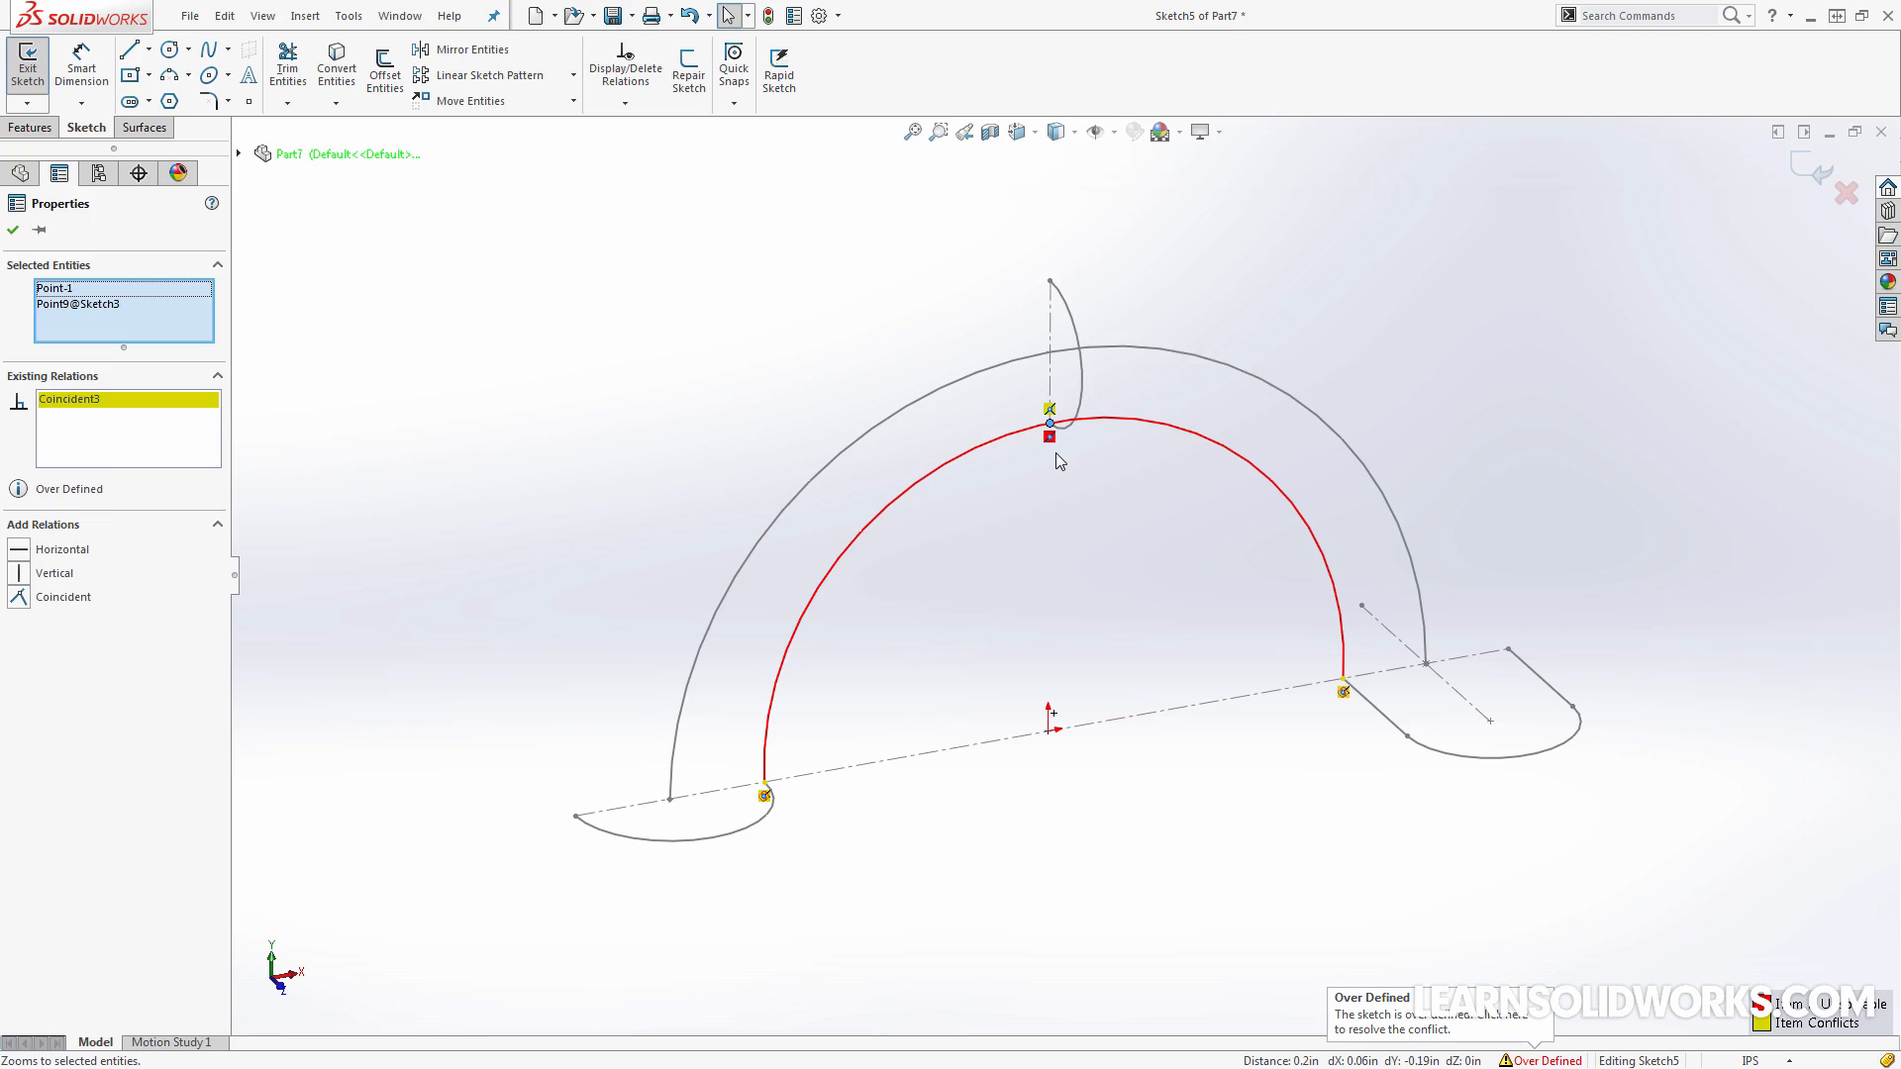
key(ctrl+z)
click(1095, 465)
Make the inner arc itself coincident with the lower end point of the upright half circle
click(1097, 438)
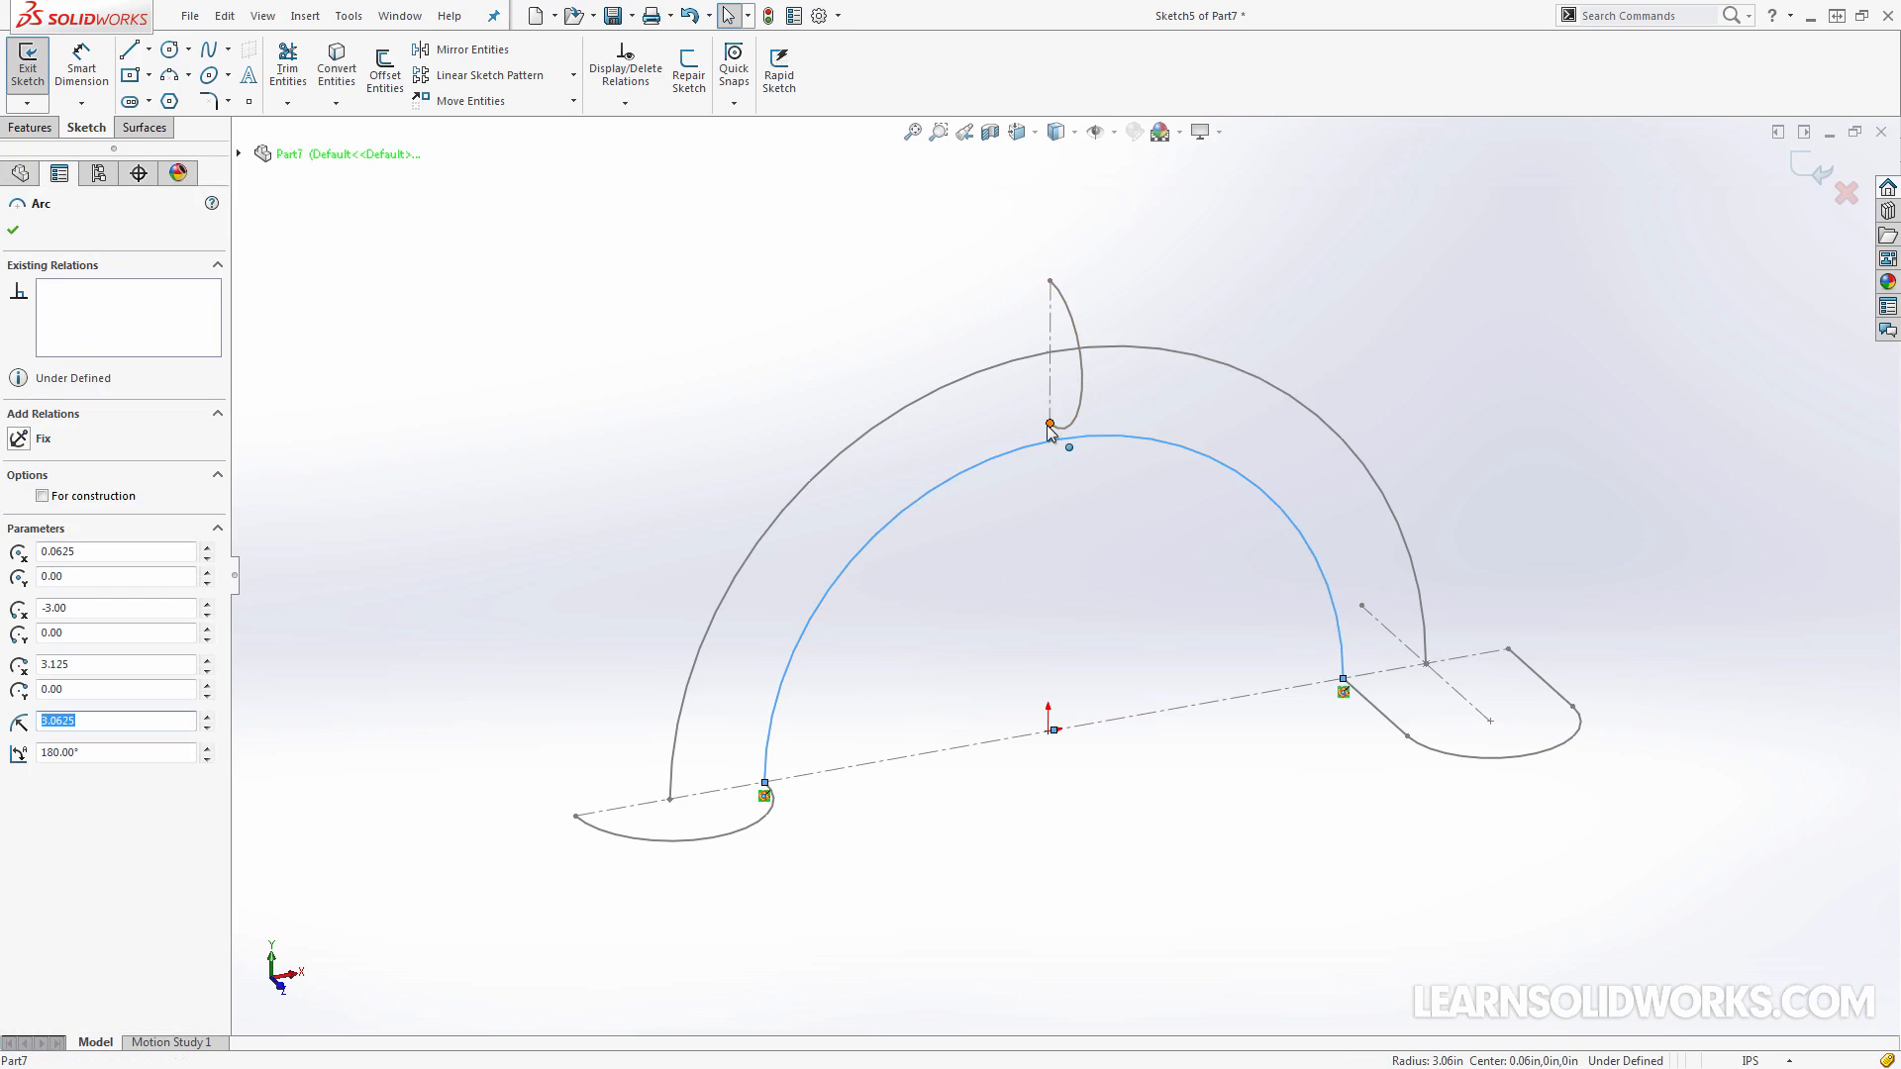
ctrl+click(1047, 424)
ctrl+click(1050, 425)
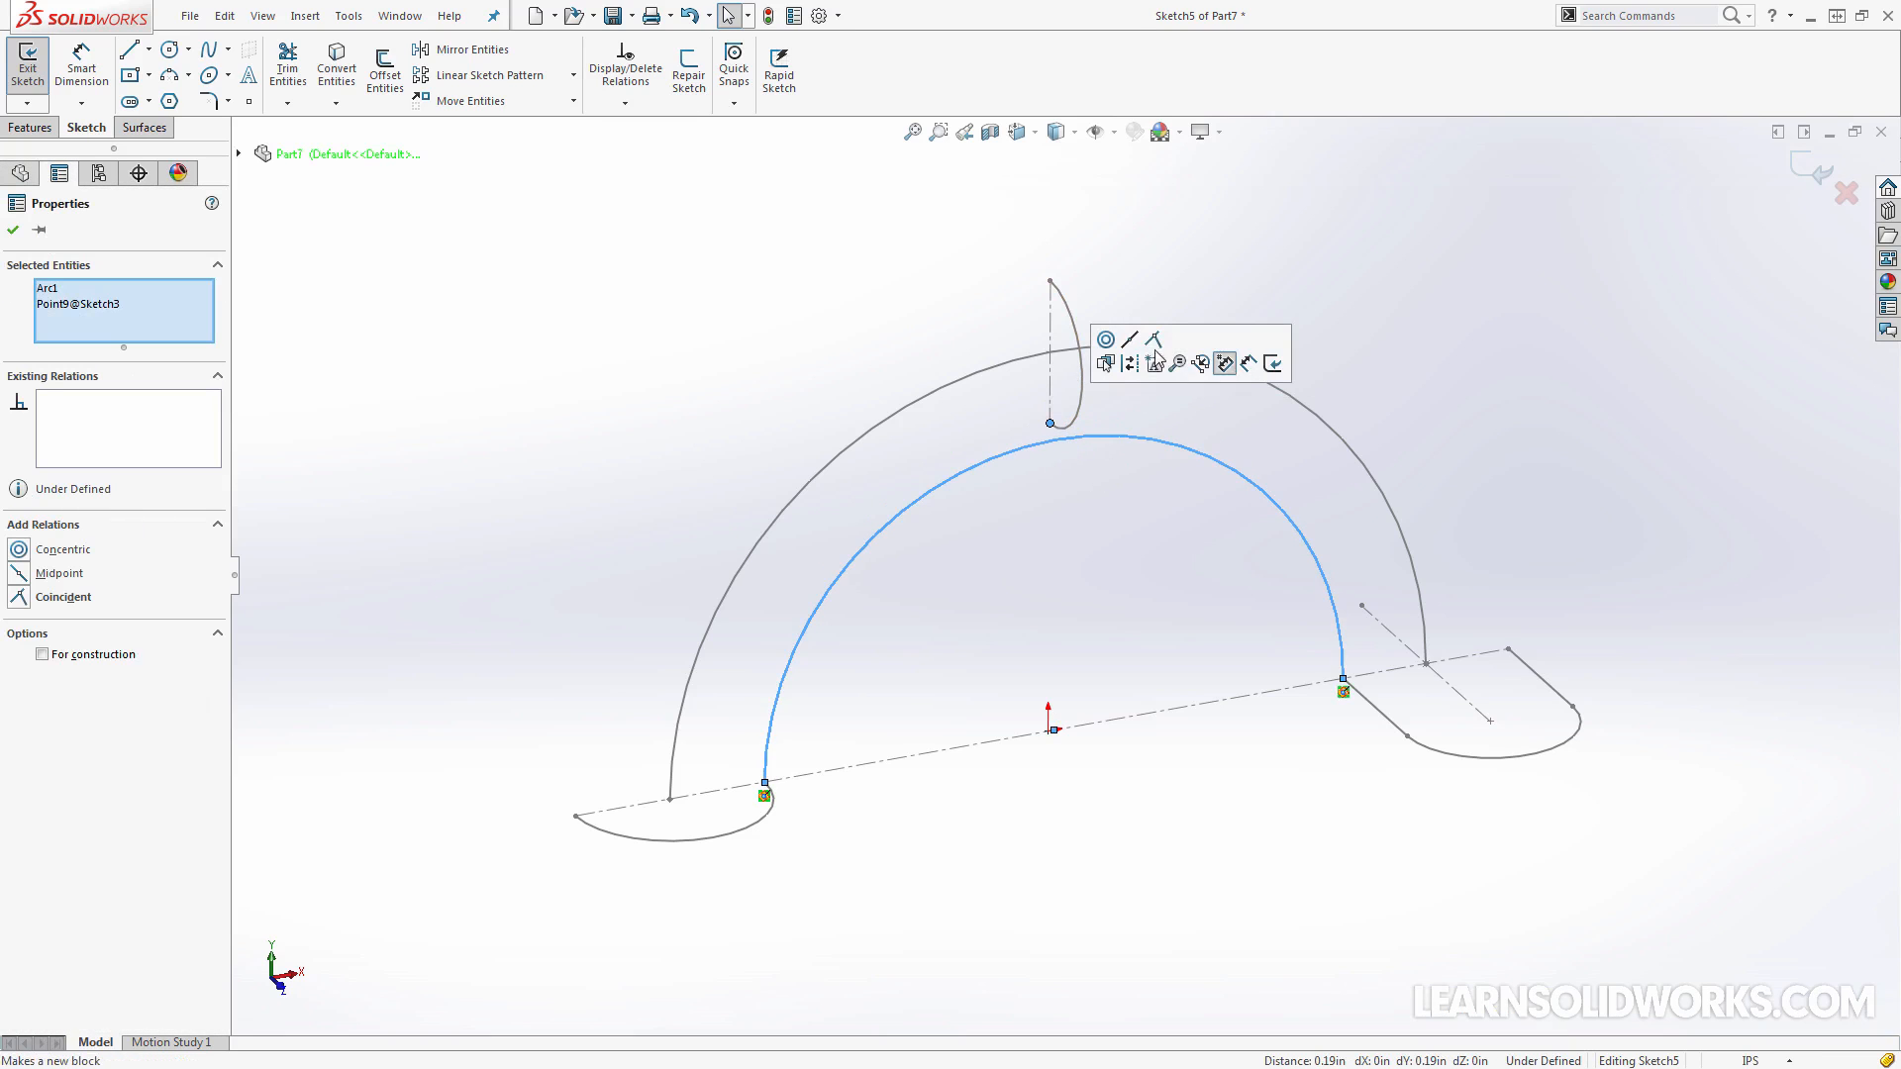
click(1154, 339)
click(1166, 509)
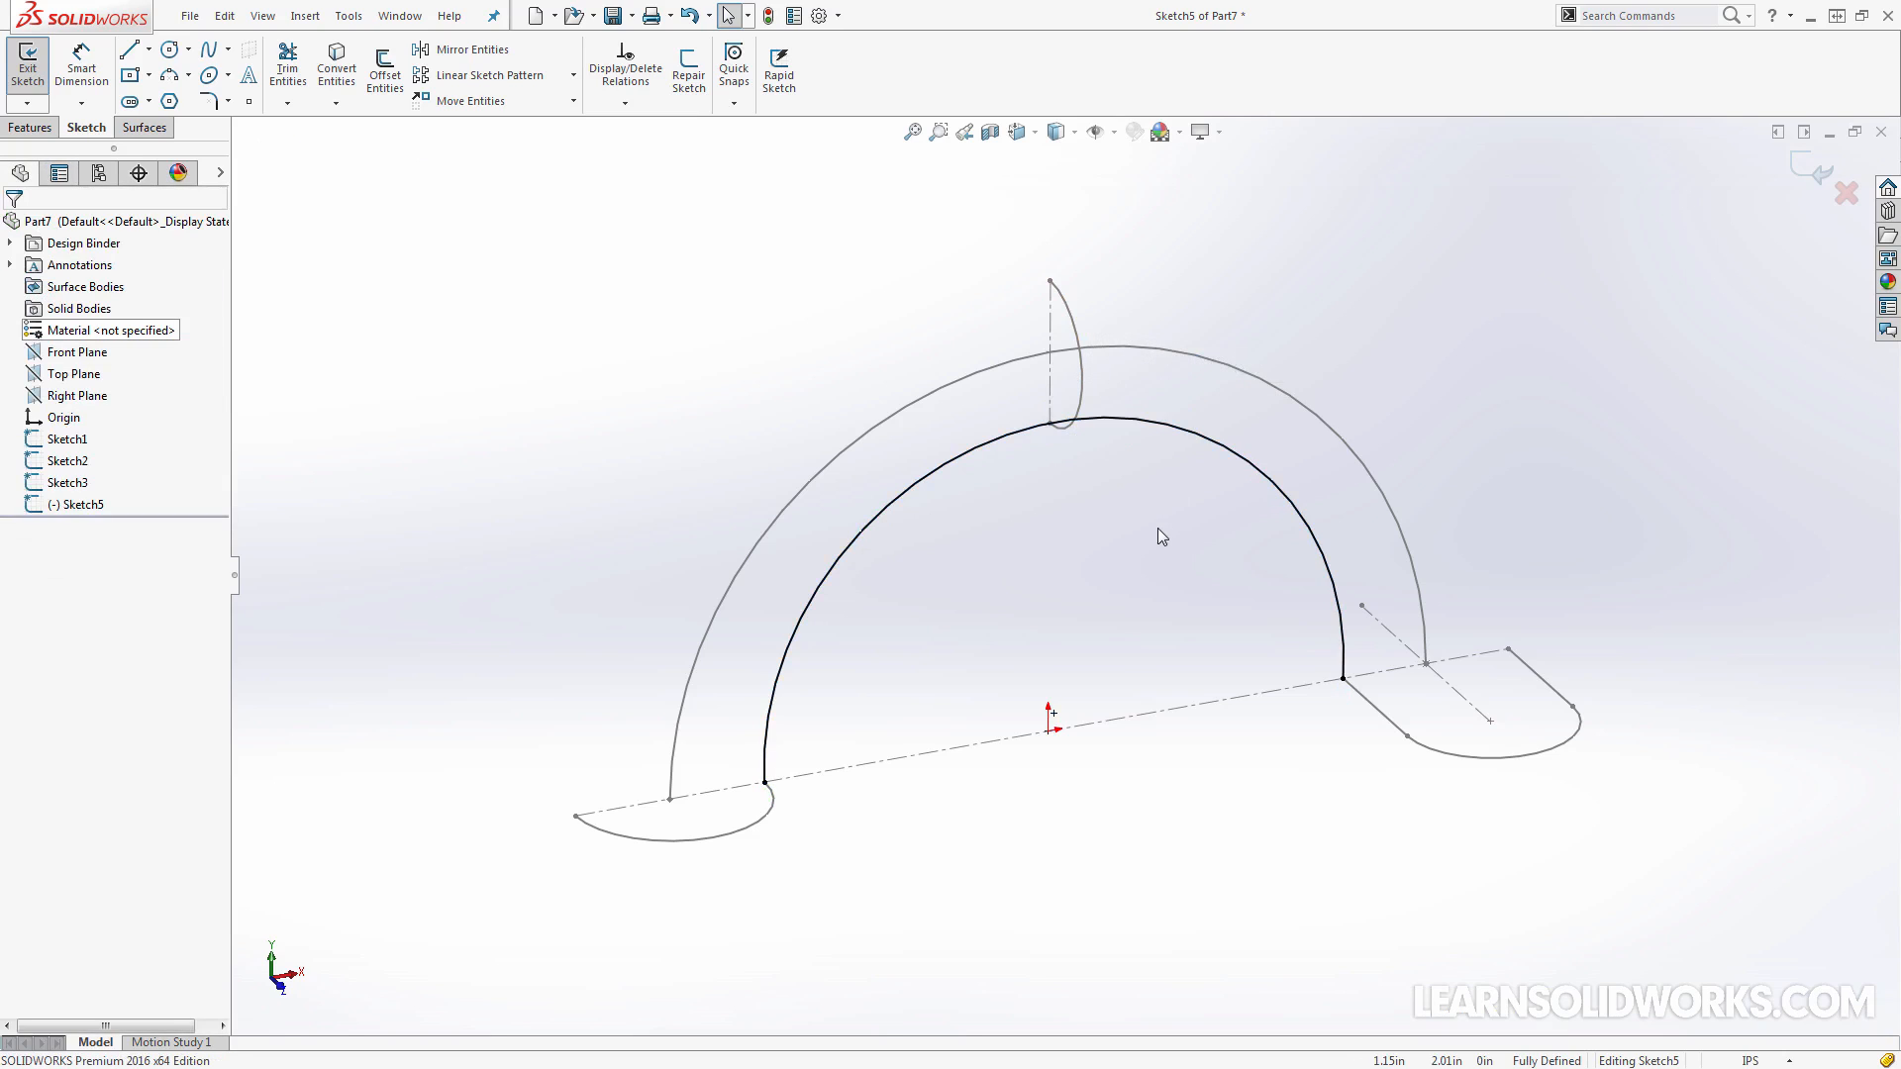
Draw a second three-point arc from the semicircle's outer end point to the slot's outer end point
scroll(1147, 612, up, 2)
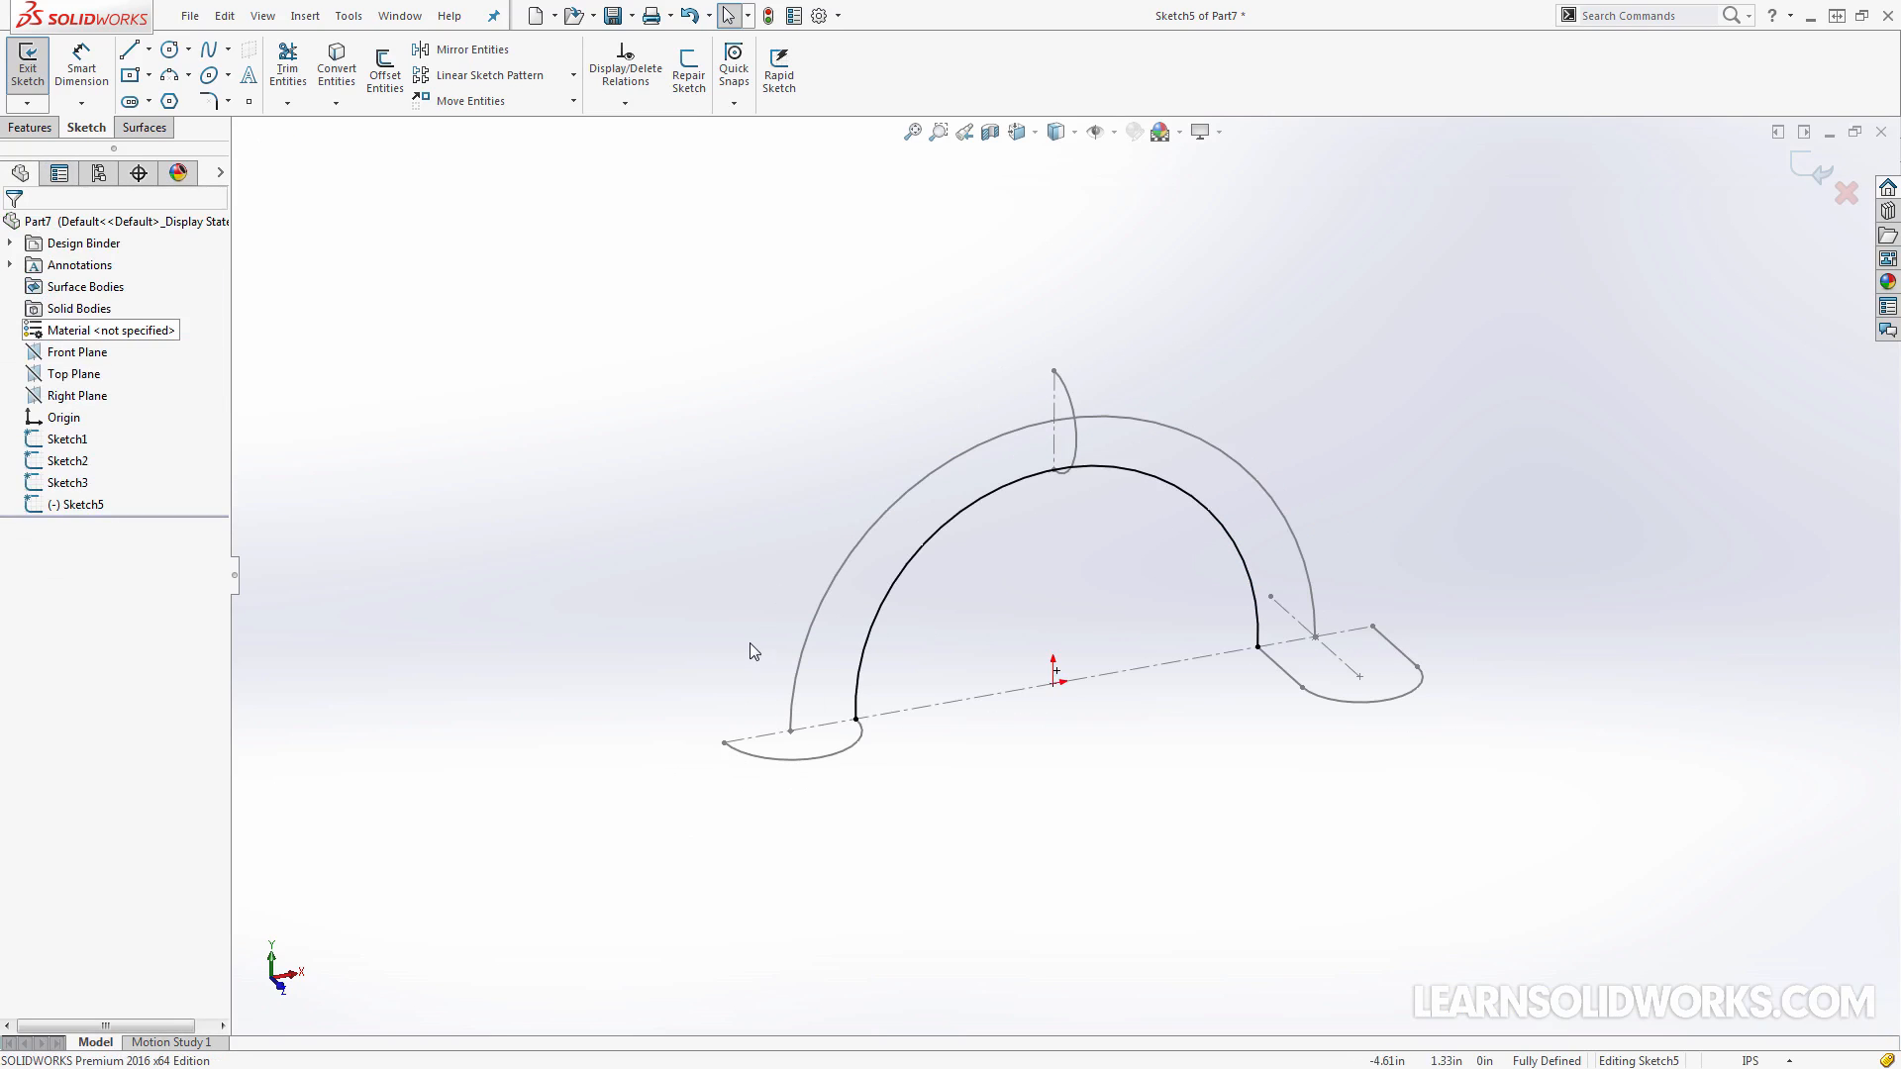
scroll(750, 644, down, 1)
key(Return)
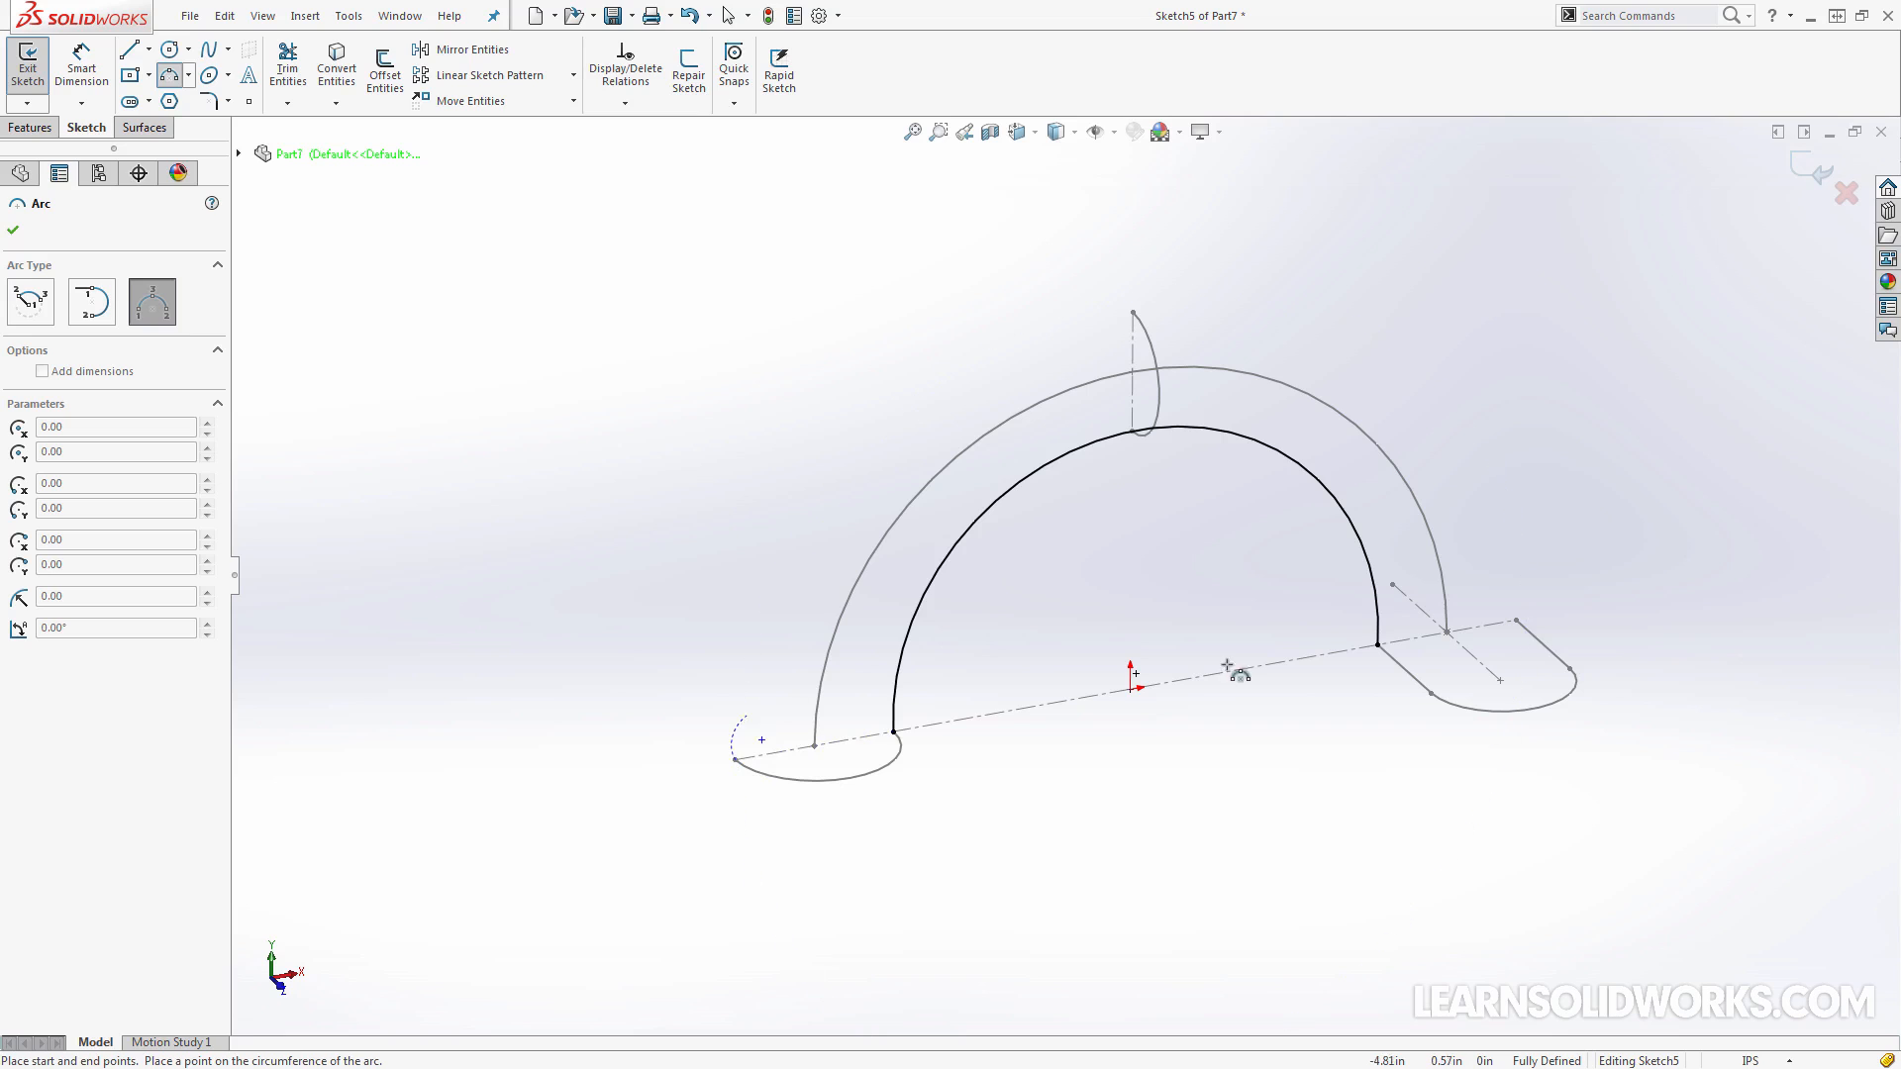
click(1516, 620)
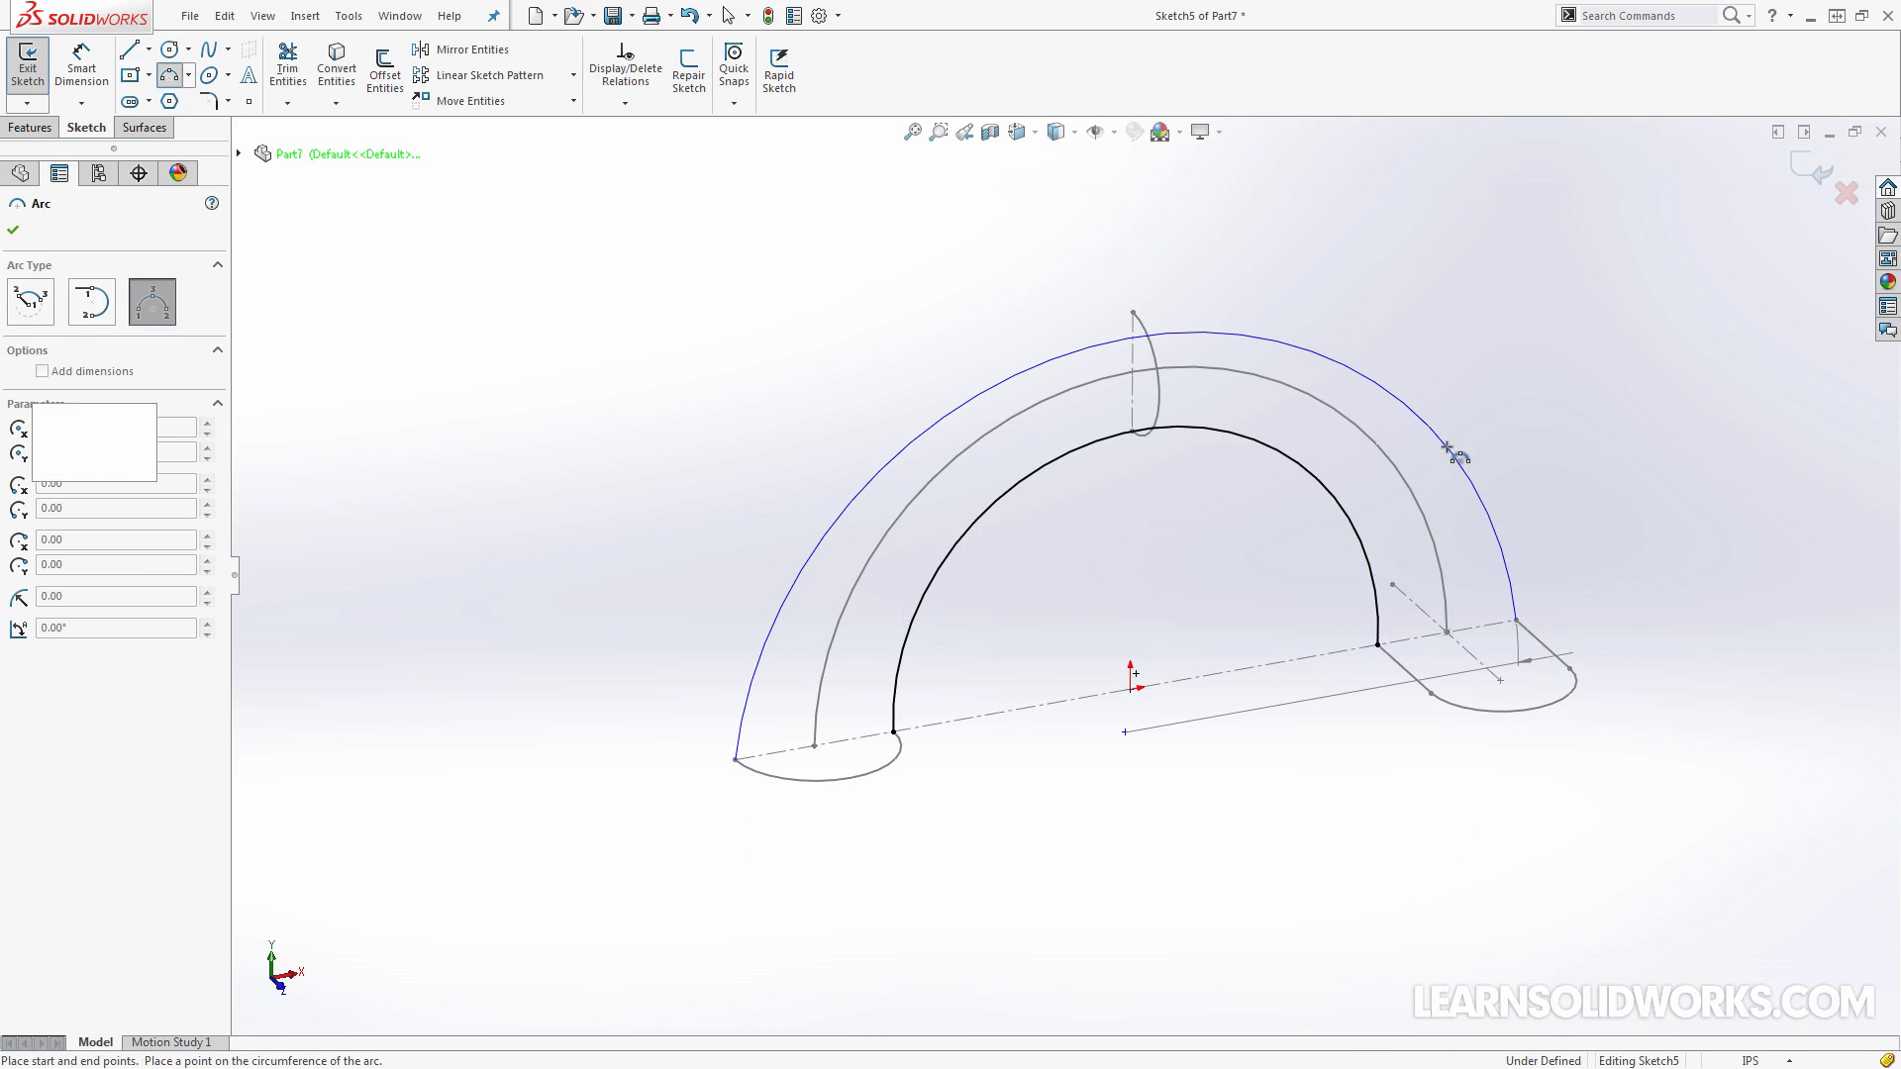
click(1448, 449)
key(Escape)
Make the outer arc coincident with the upper end point of the upright half circle and exit the sketch
scroll(1137, 319, down, 2)
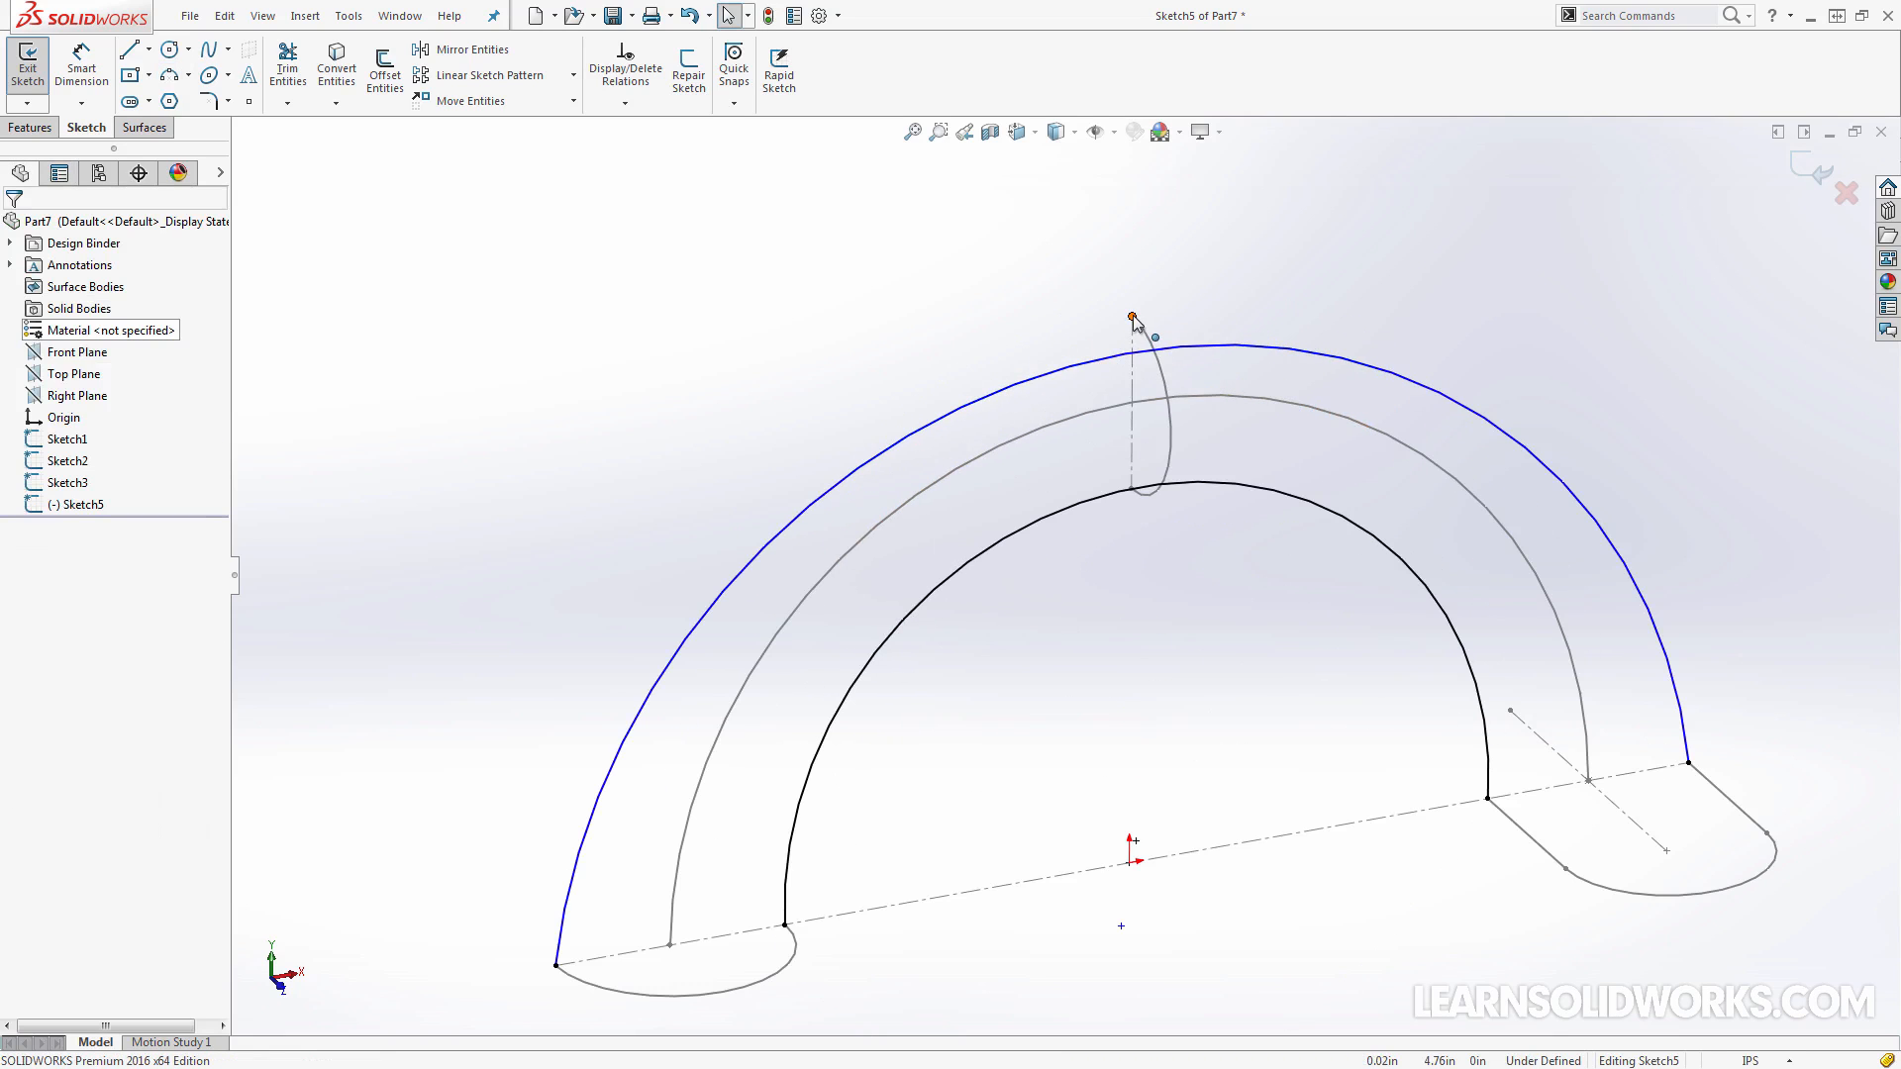
click(1132, 317)
ctrl+click(1190, 345)
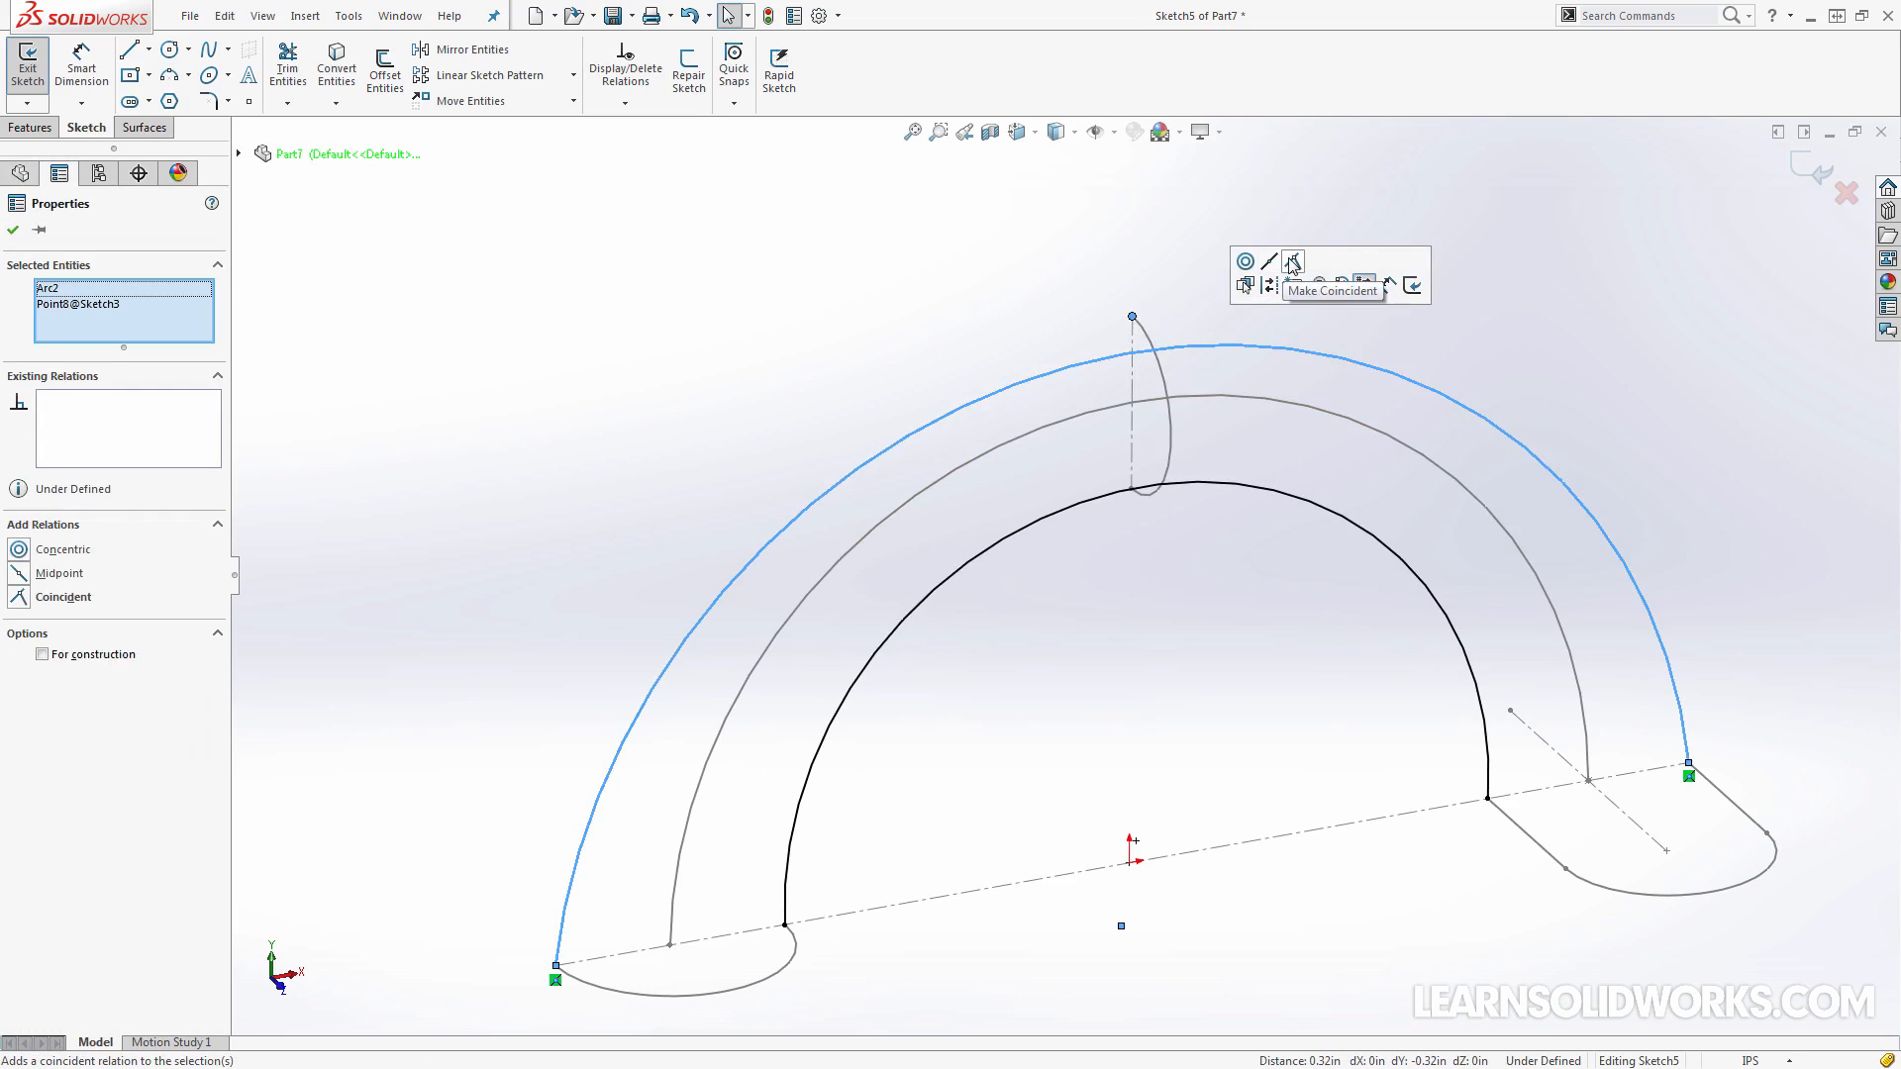
click(1292, 263)
click(1183, 384)
scroll(1183, 384, up, 3)
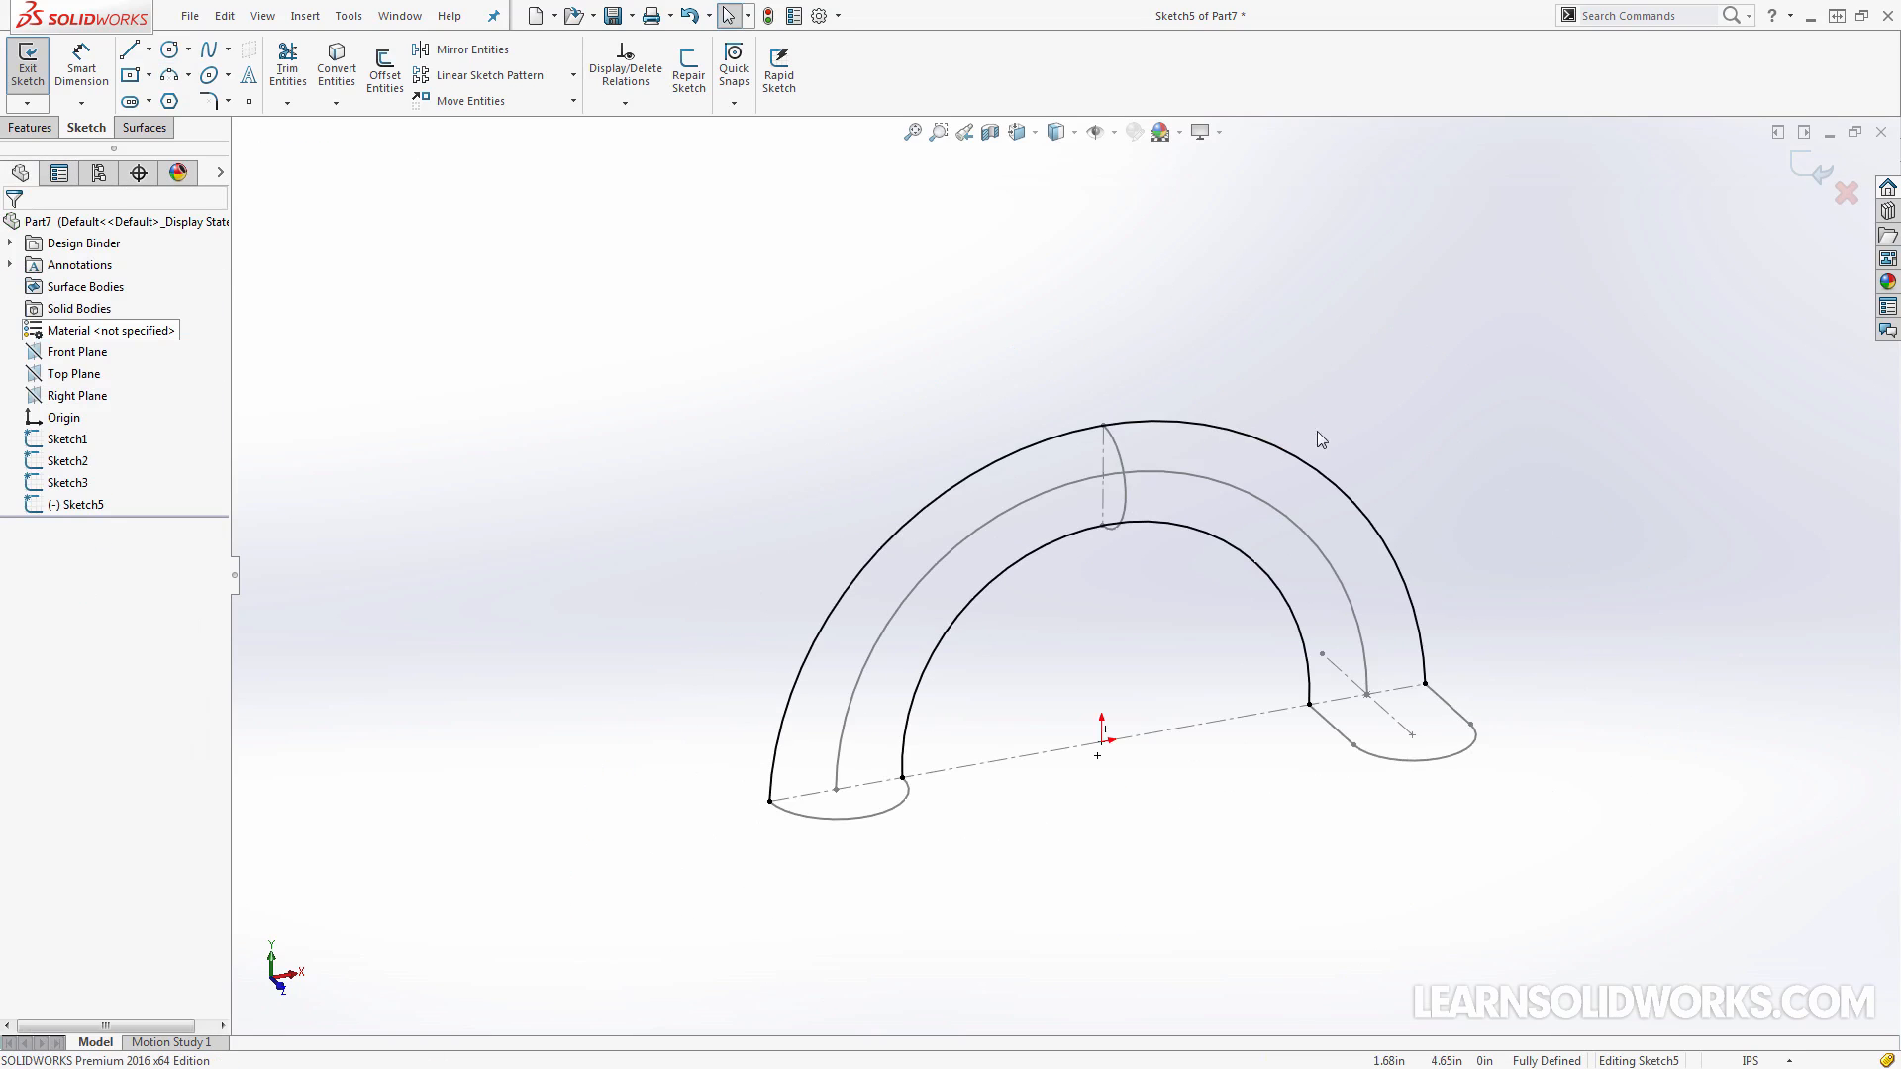
mouse_move(1317, 439)
middle_down()
mouse_move(1684, 305)
mouse_move(1782, 198)
middle_up()
click(1812, 170)
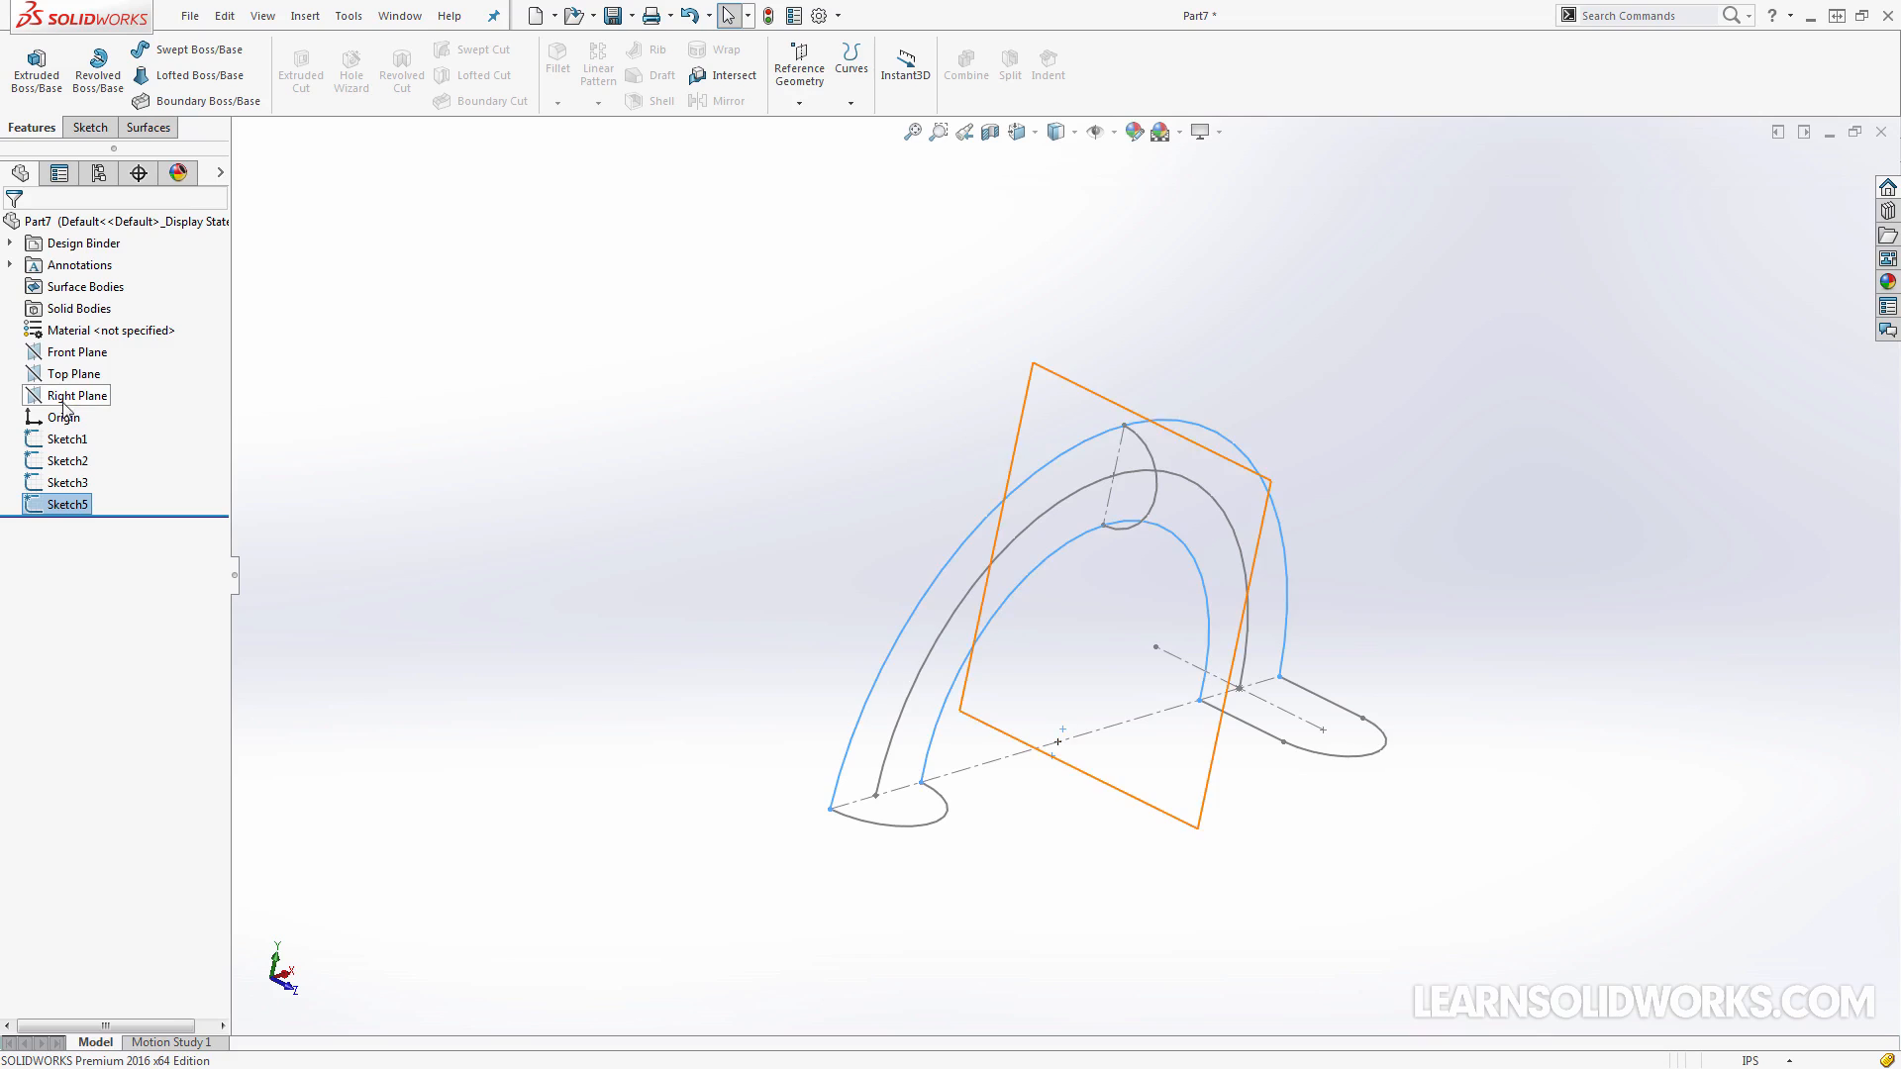
Hide Sketch2, the middle arc between the two guide arcs
click(67, 463)
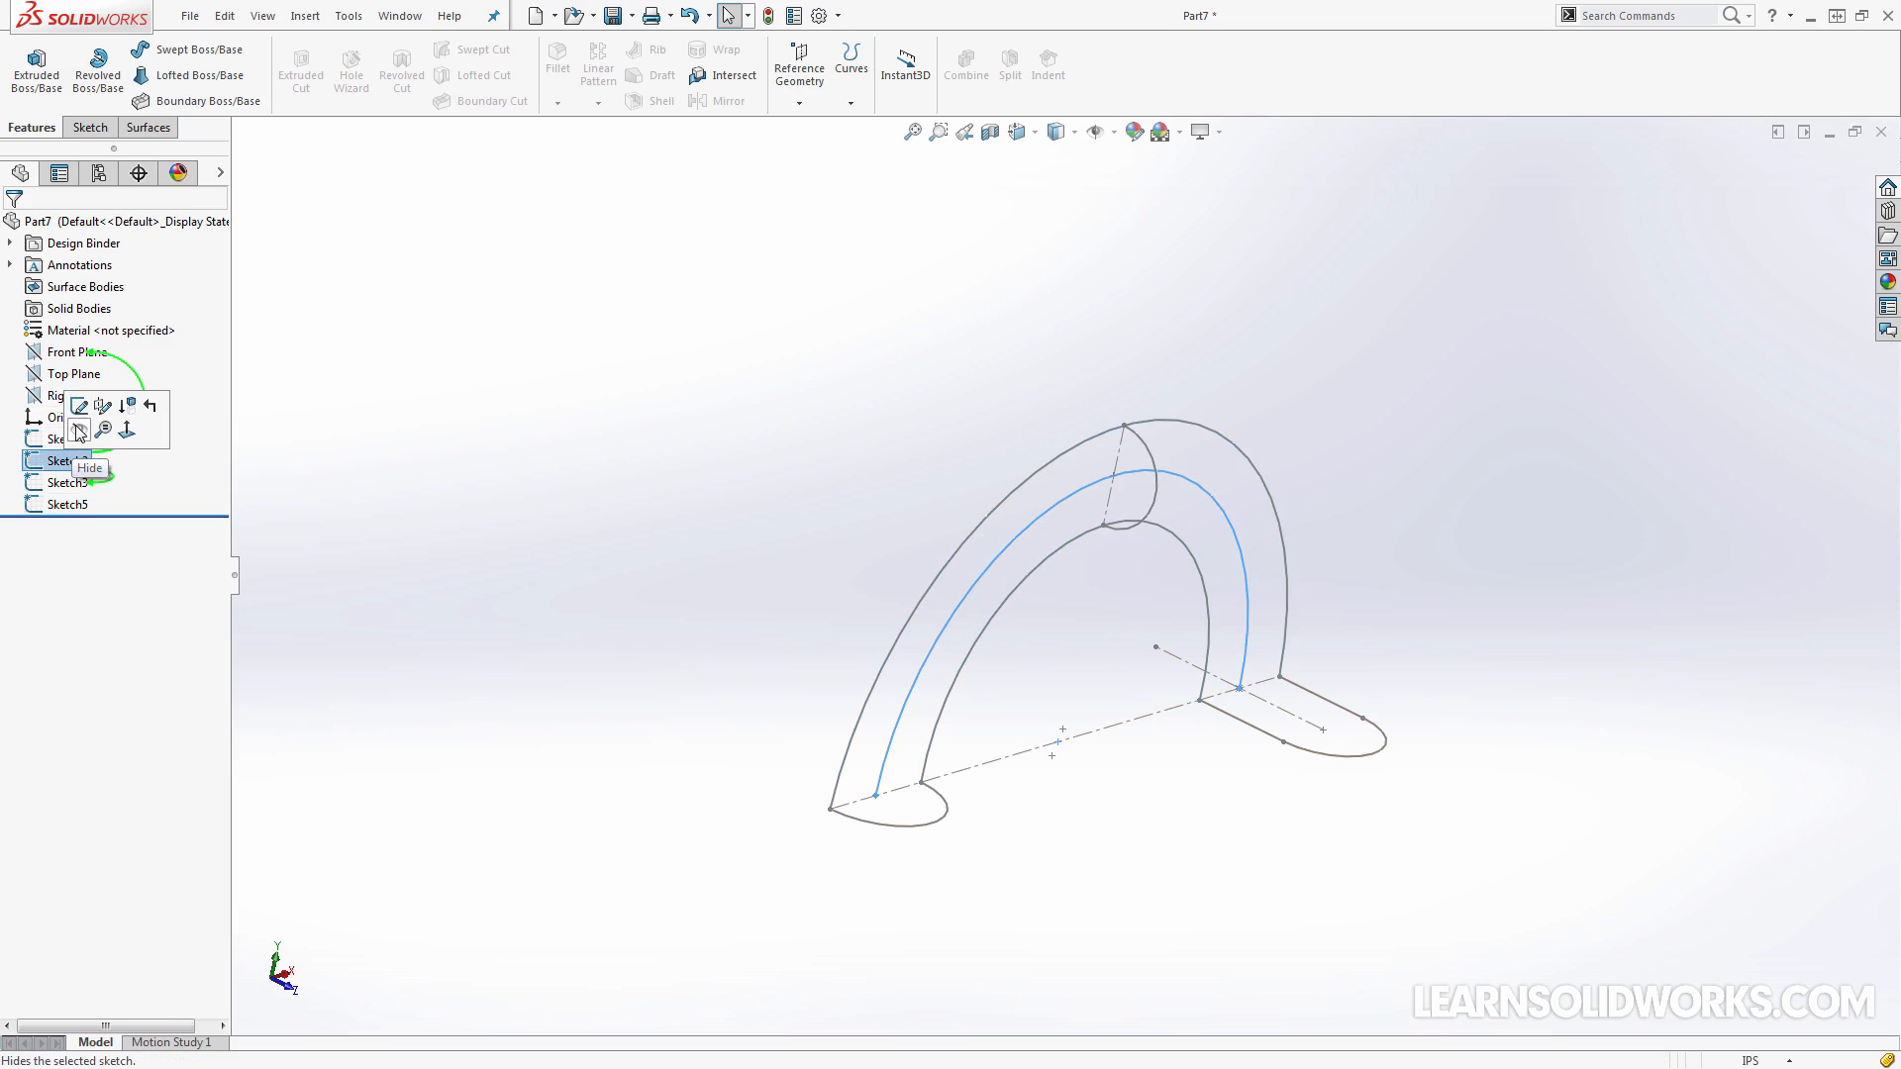
click(79, 432)
mouse_move(607, 407)
middle_down()
mouse_move(993, 556)
mouse_move(768, 464)
middle_up()
click(149, 129)
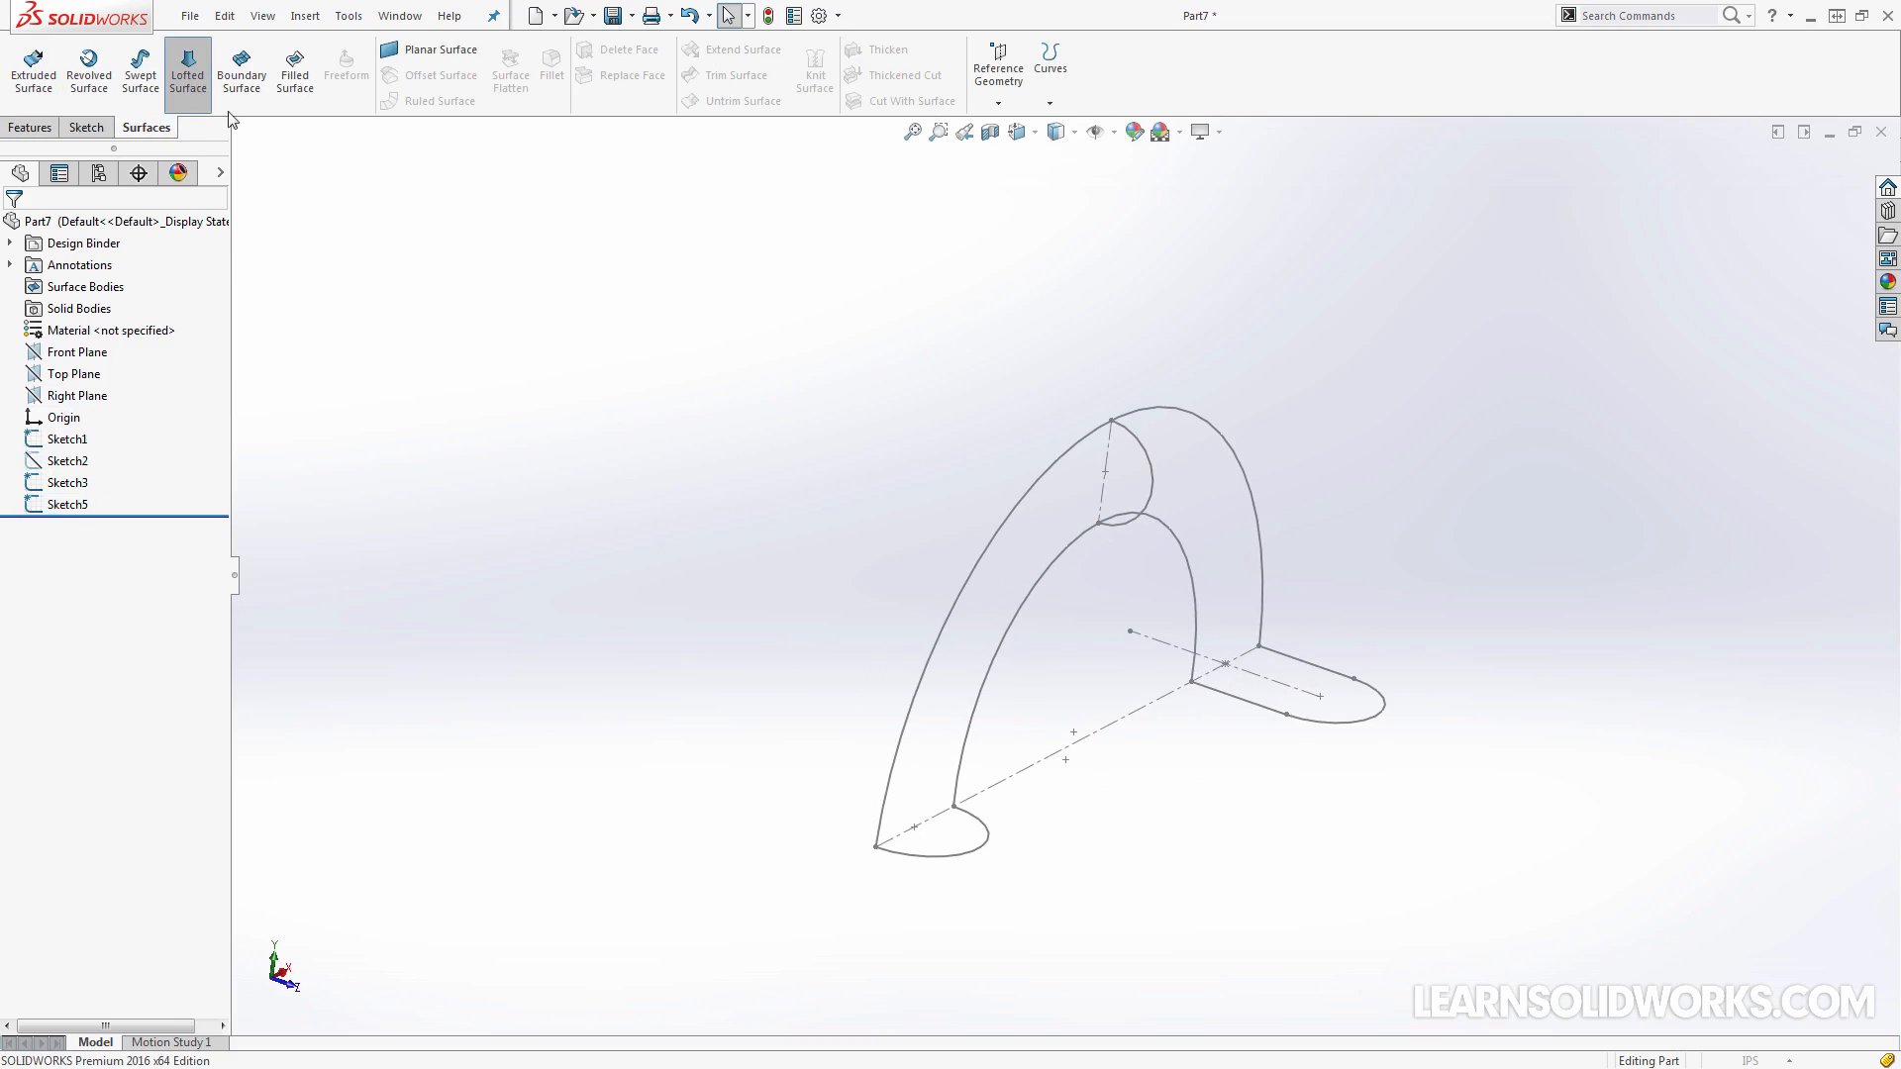
click(885, 853)
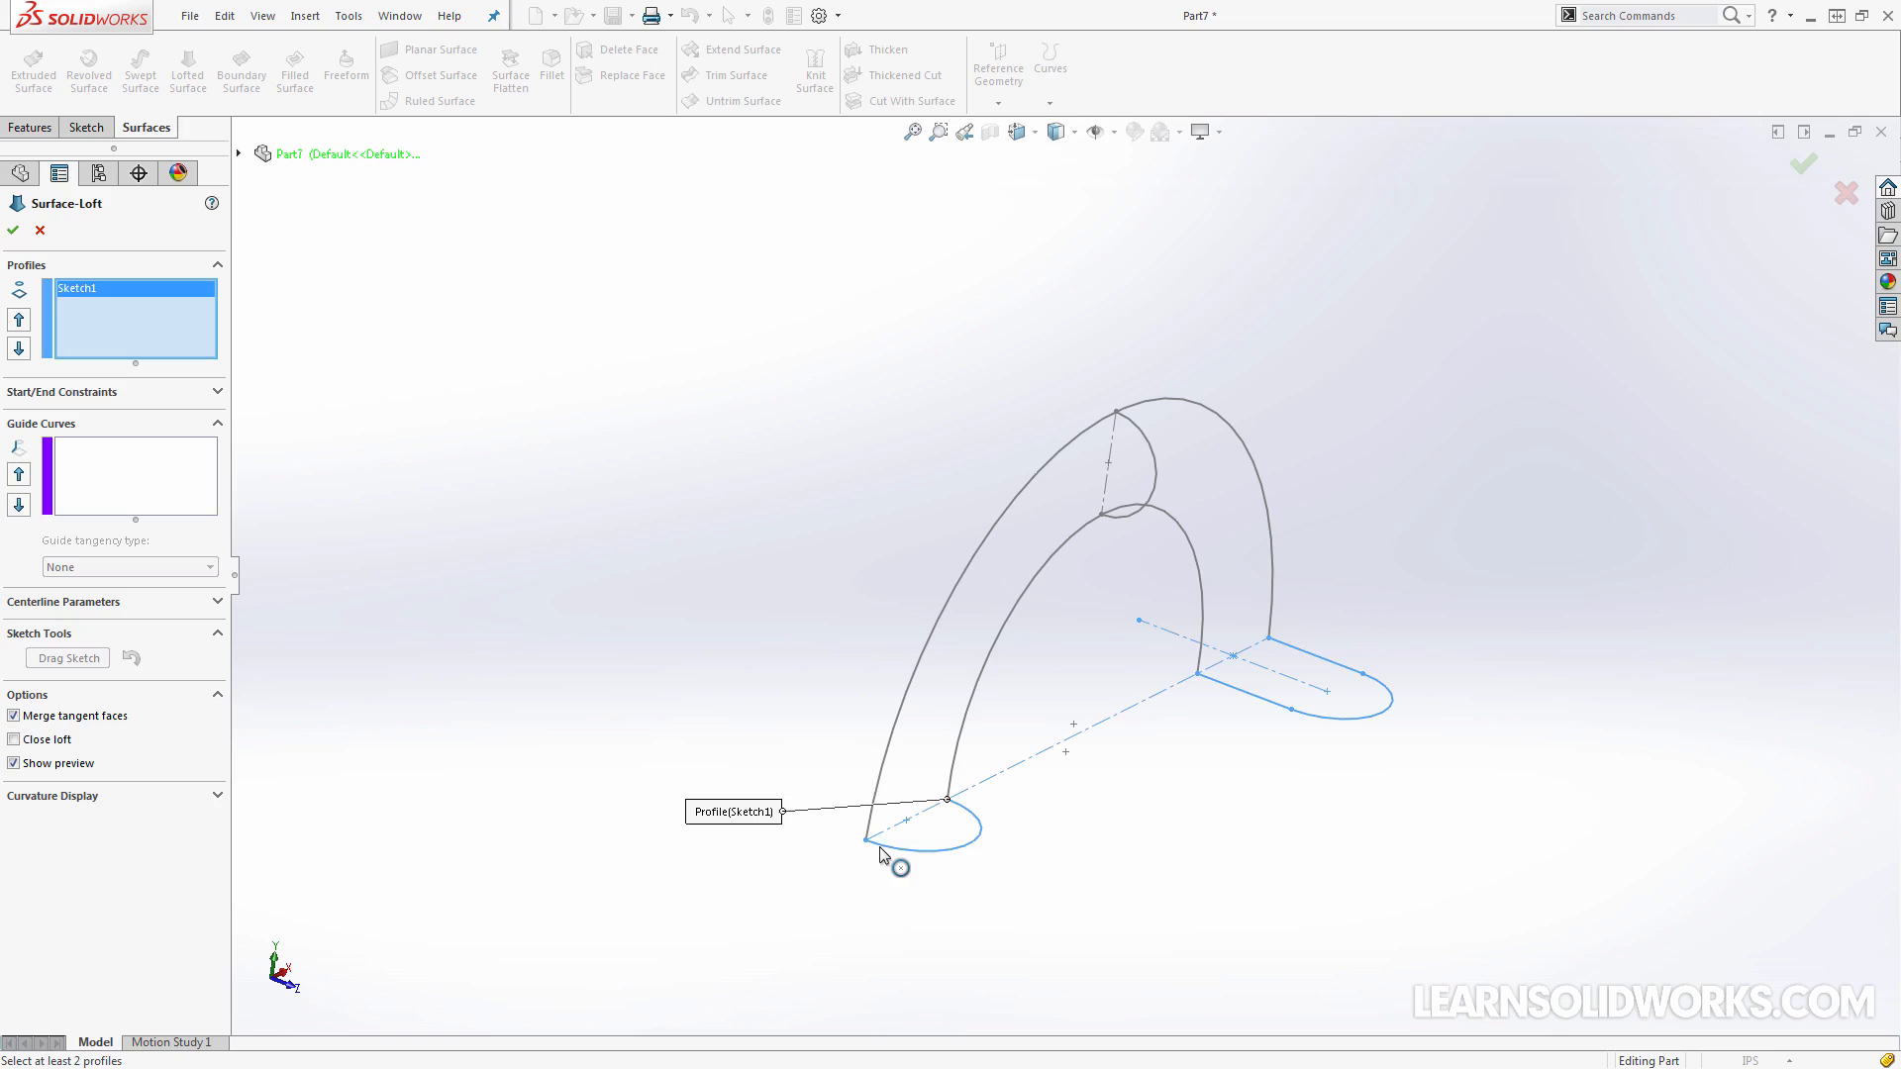
click(1142, 432)
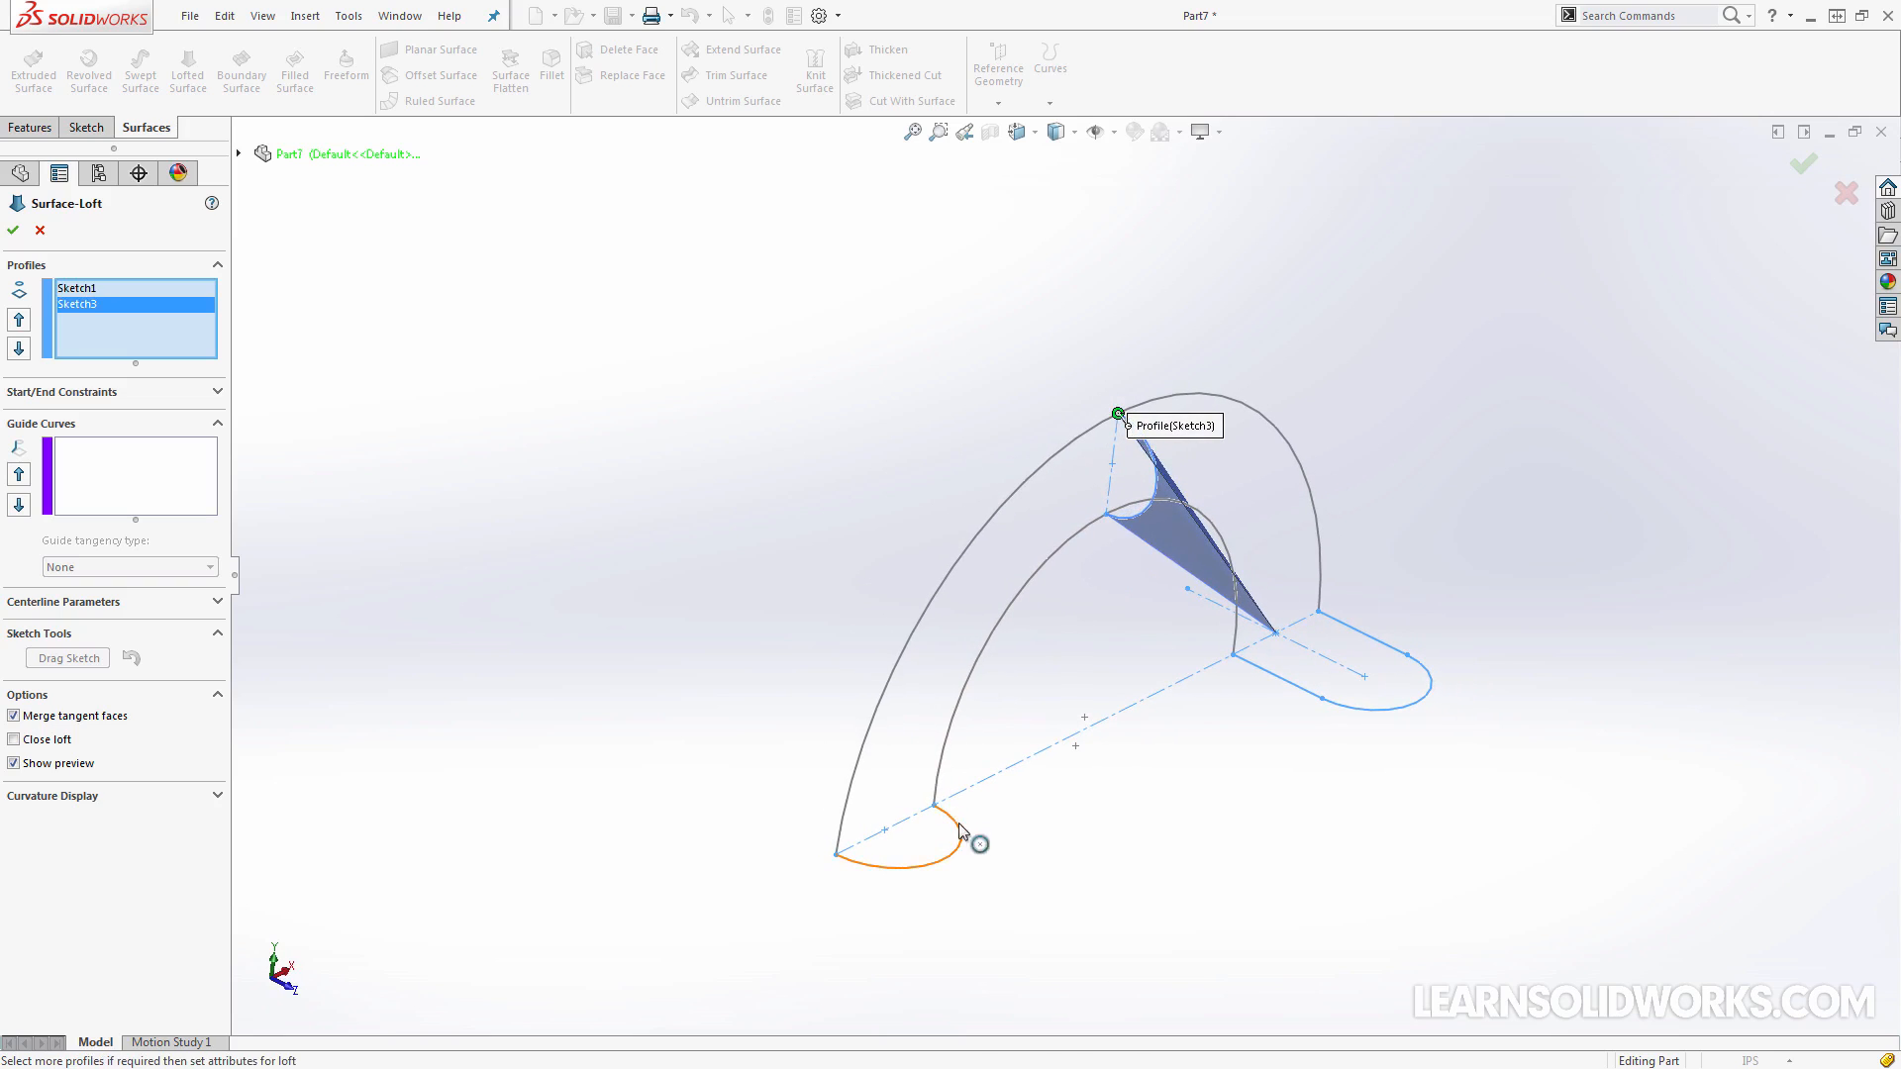
right_click(133, 342)
click(193, 347)
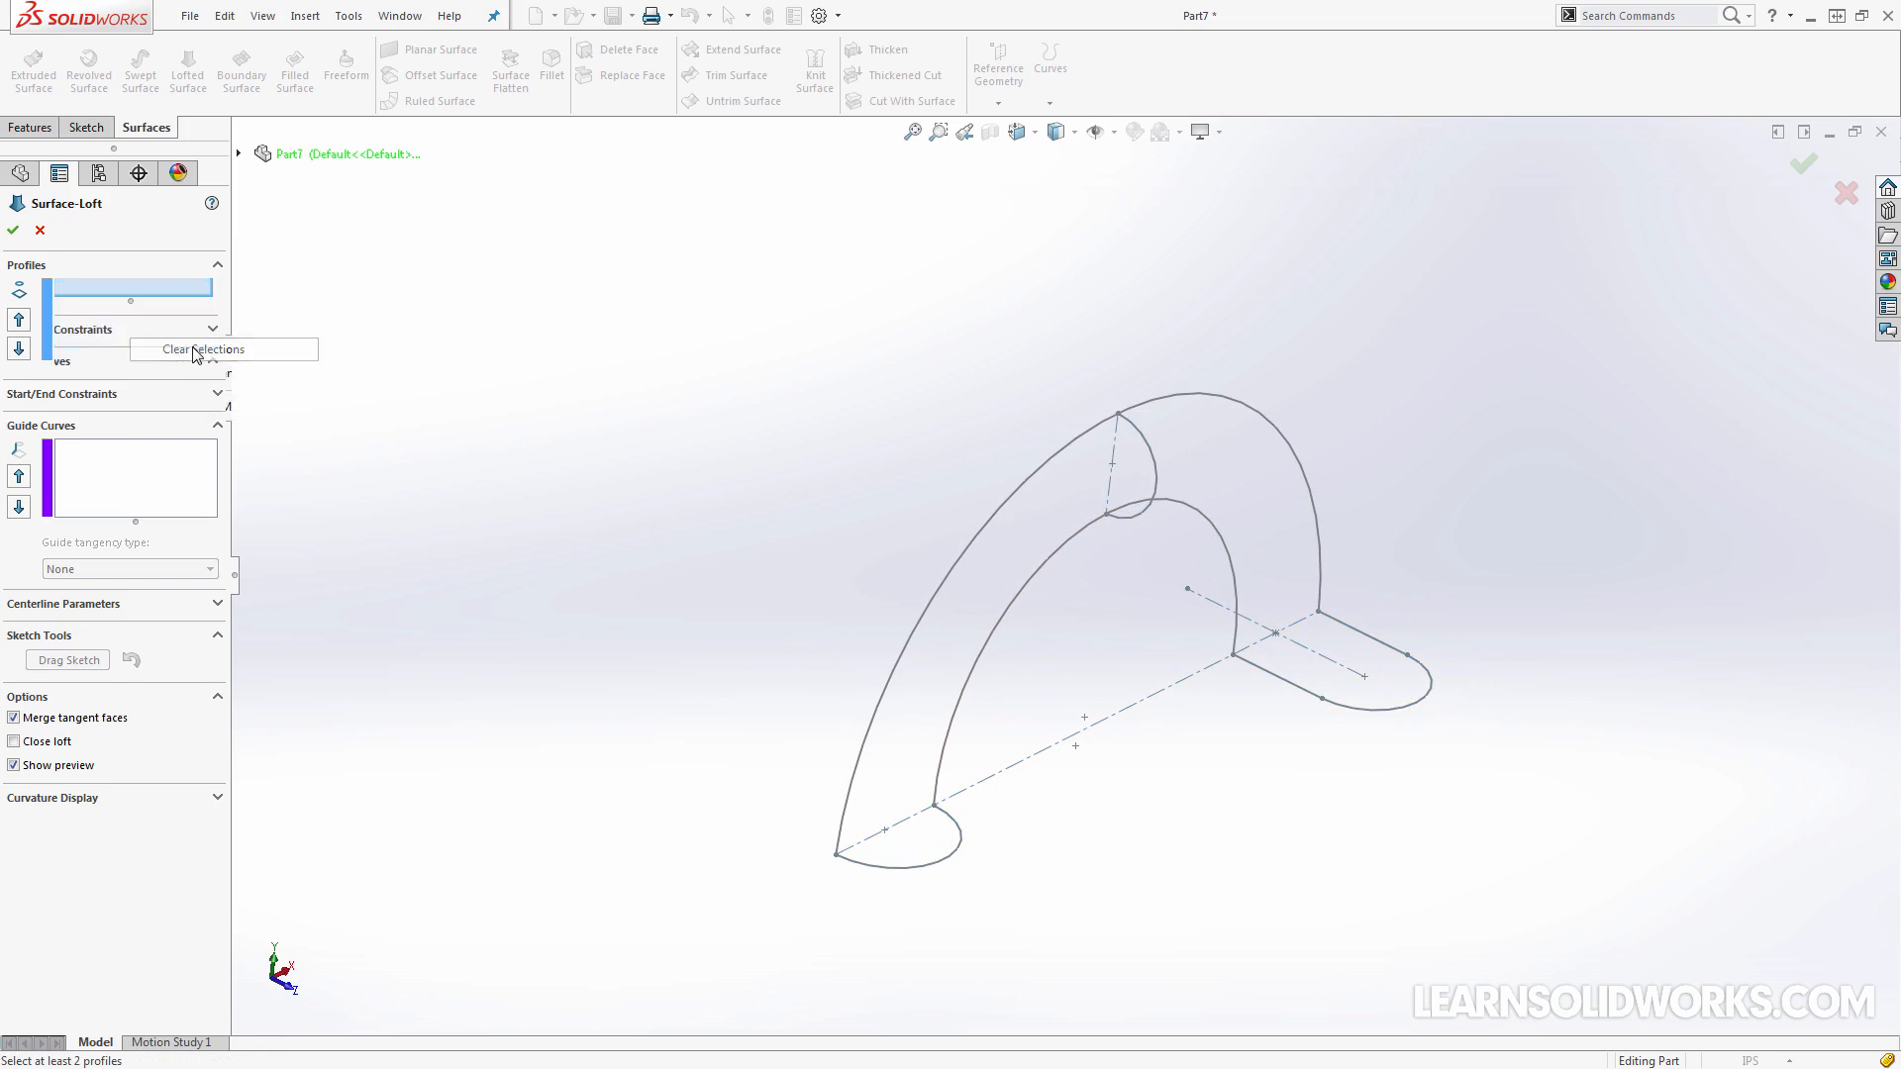
Set the surface loft's first two profiles: the Sketch1 semicircle as an open group and the upright half circle, Sketch3
right_click(778, 595)
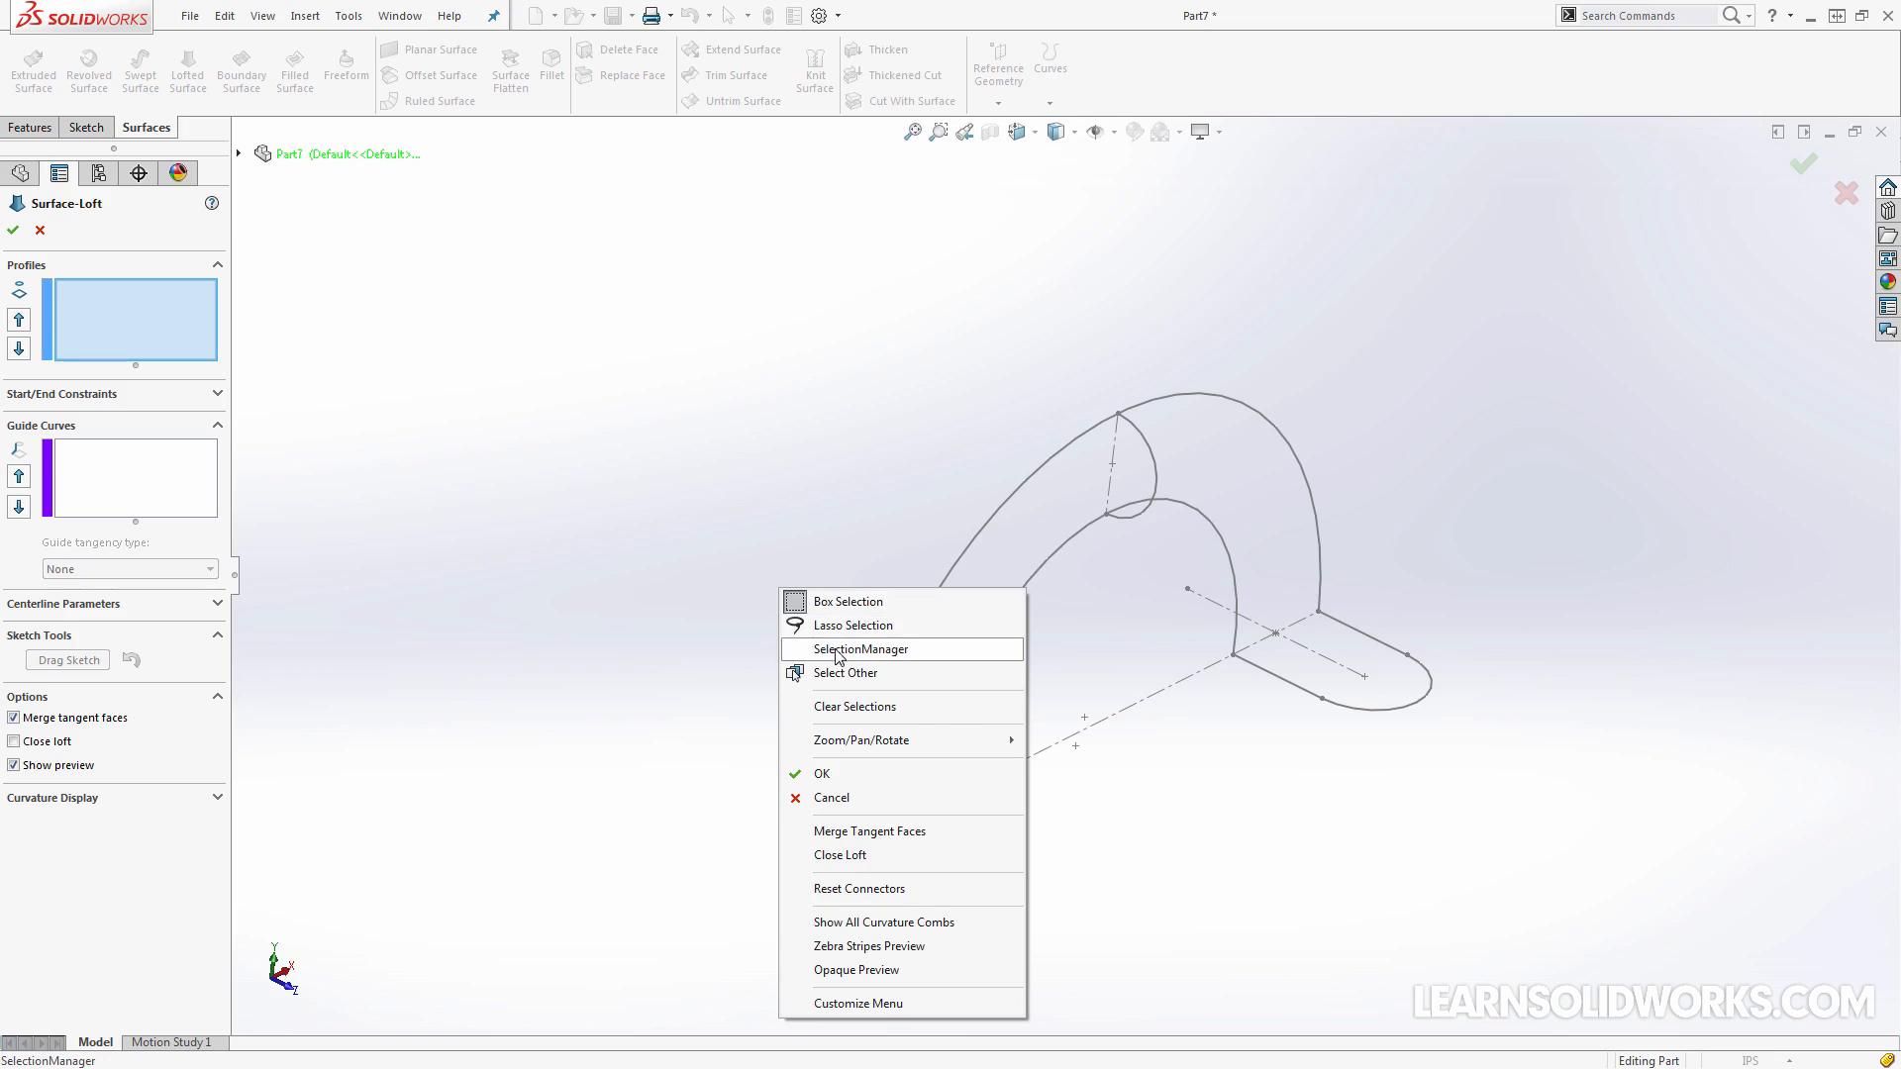
click(822, 642)
click(862, 867)
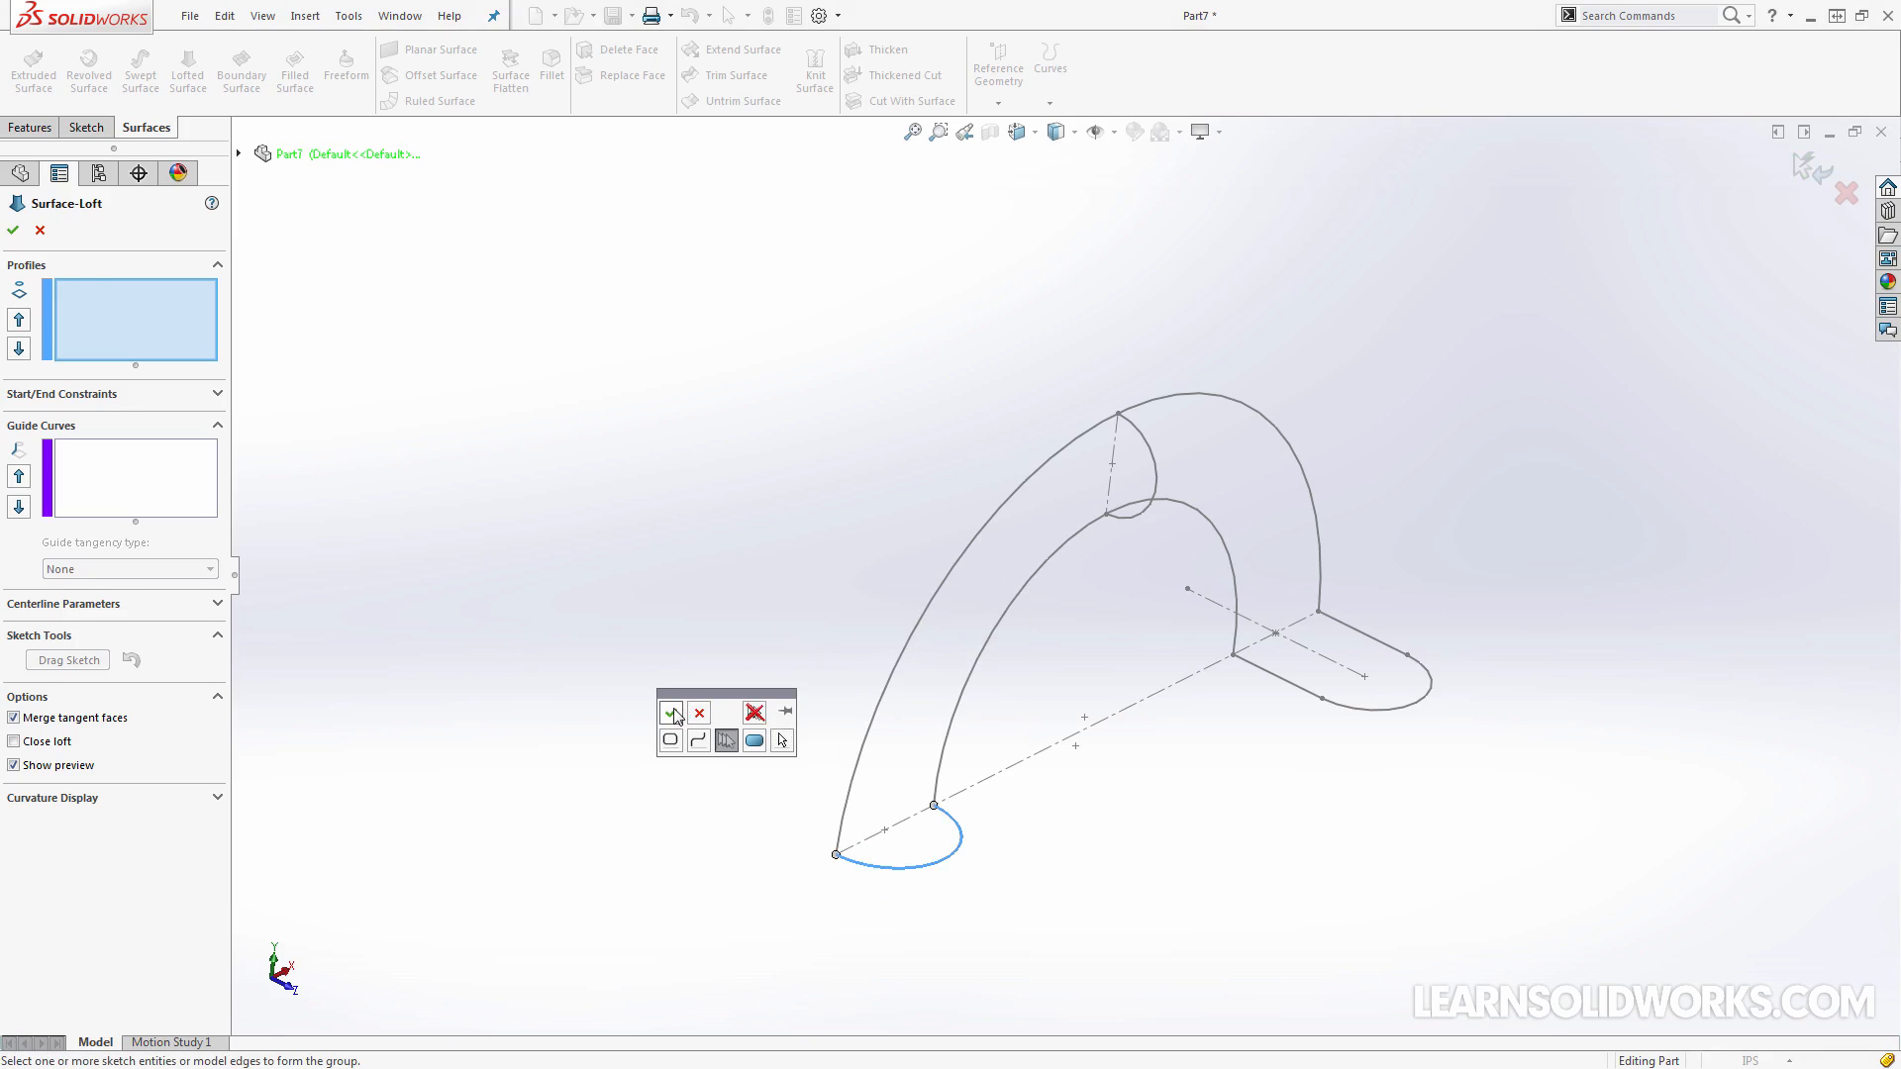
click(671, 713)
click(1139, 429)
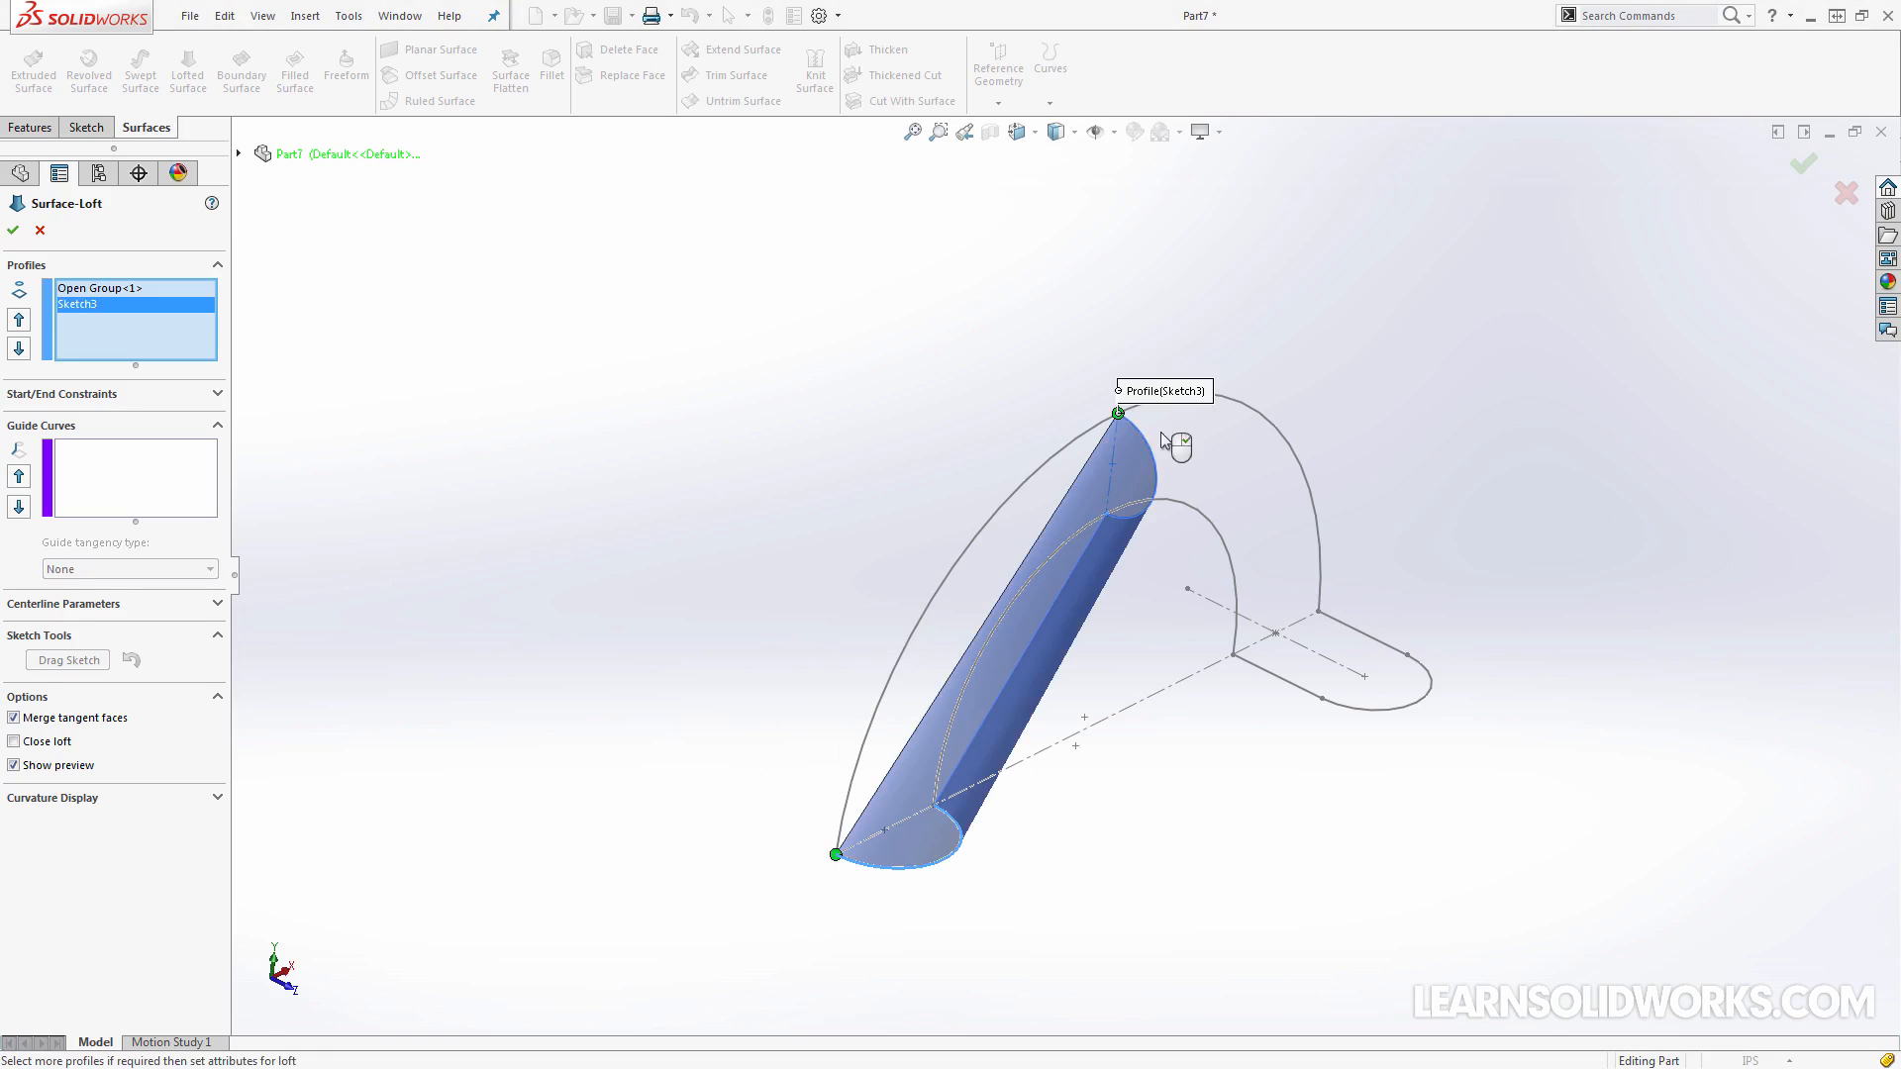
Add the open half-slot outline, two straight edges and the end arc, as an open-group third loft profile
right_click(1231, 479)
click(1294, 531)
click(1283, 683)
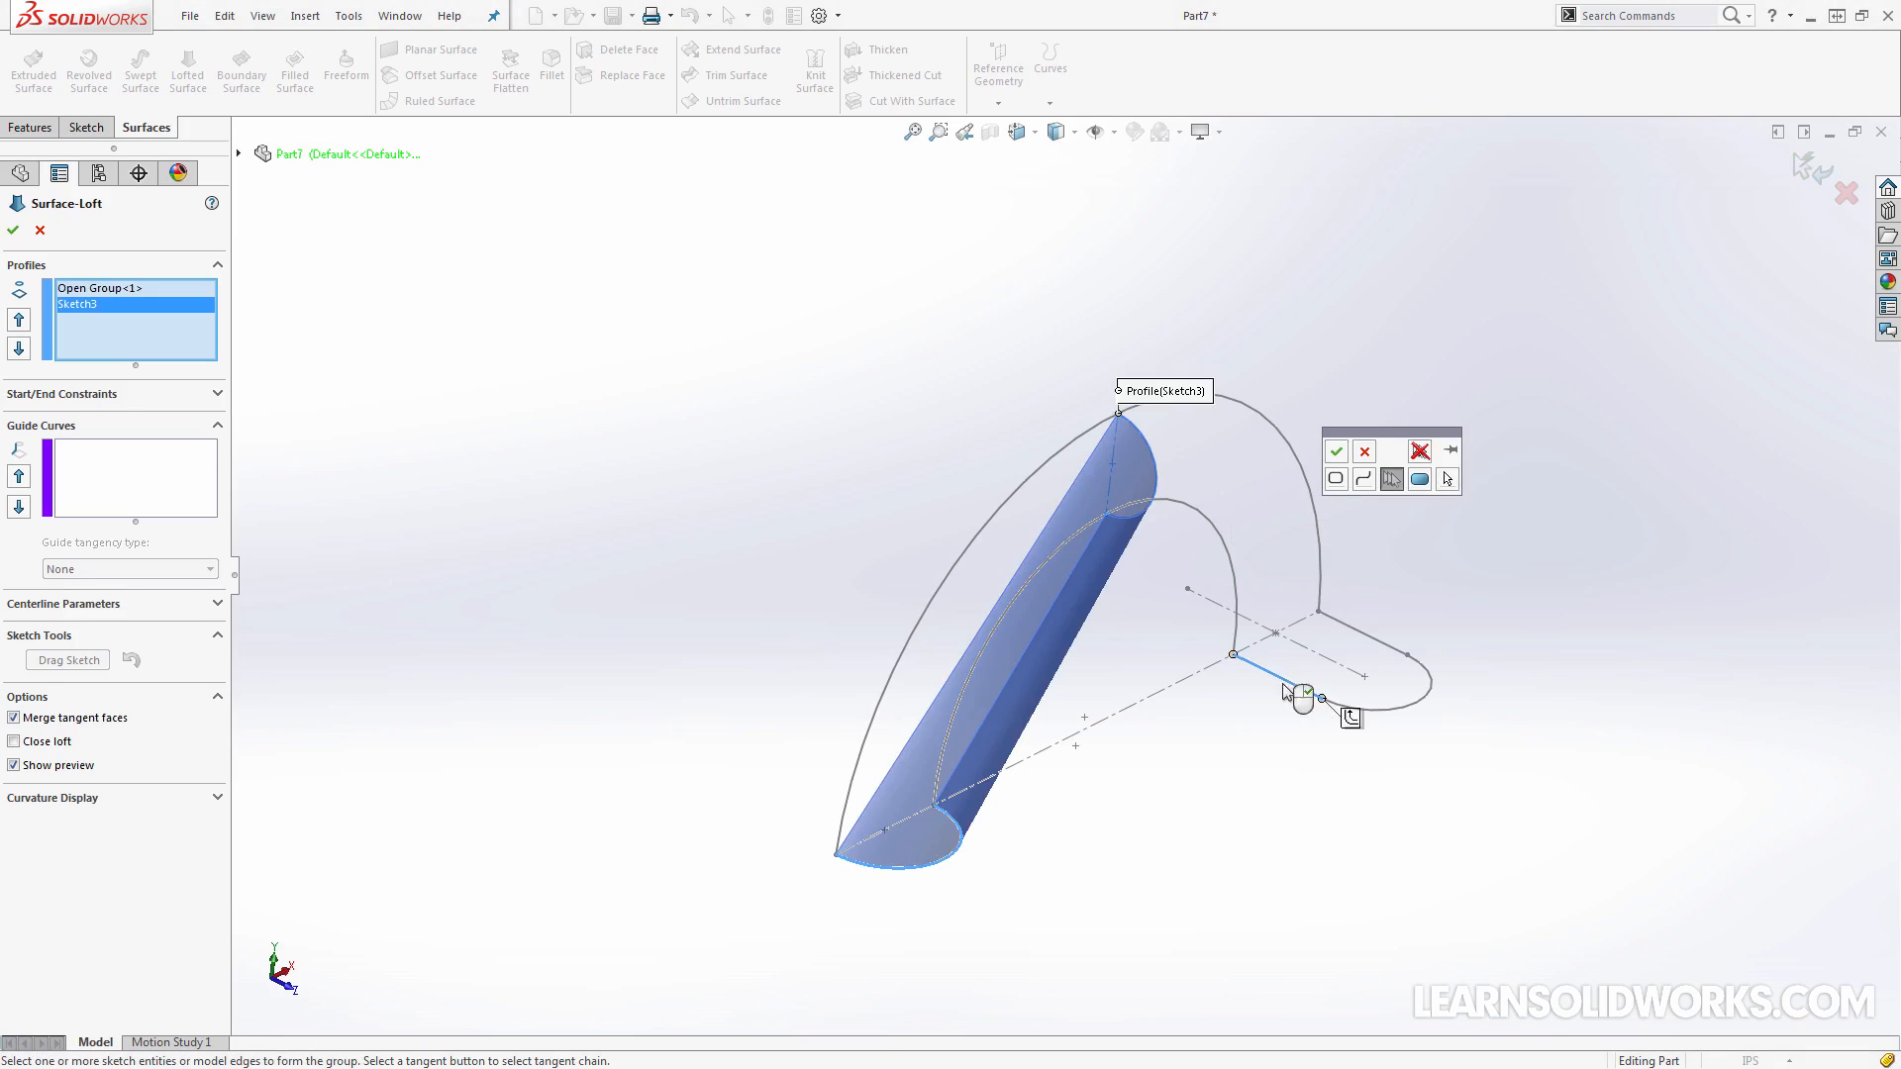
click(1386, 709)
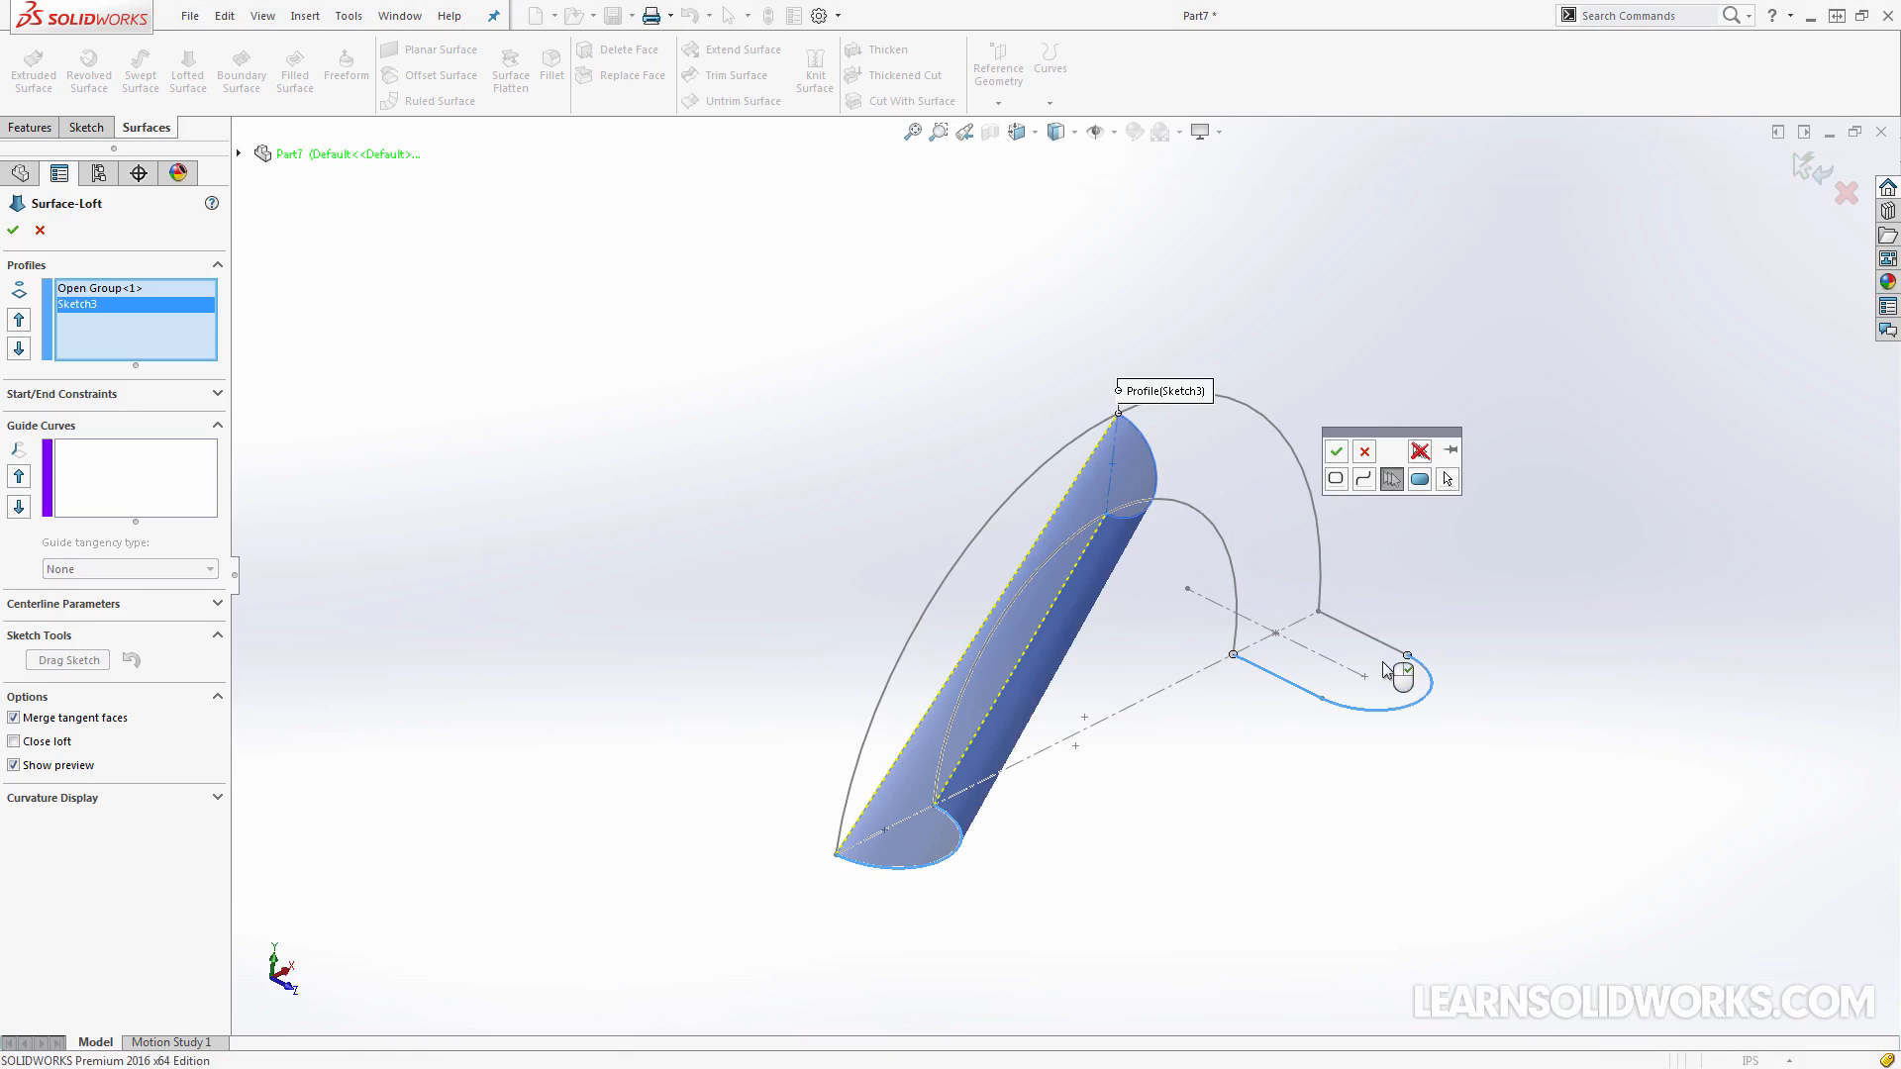
click(1335, 451)
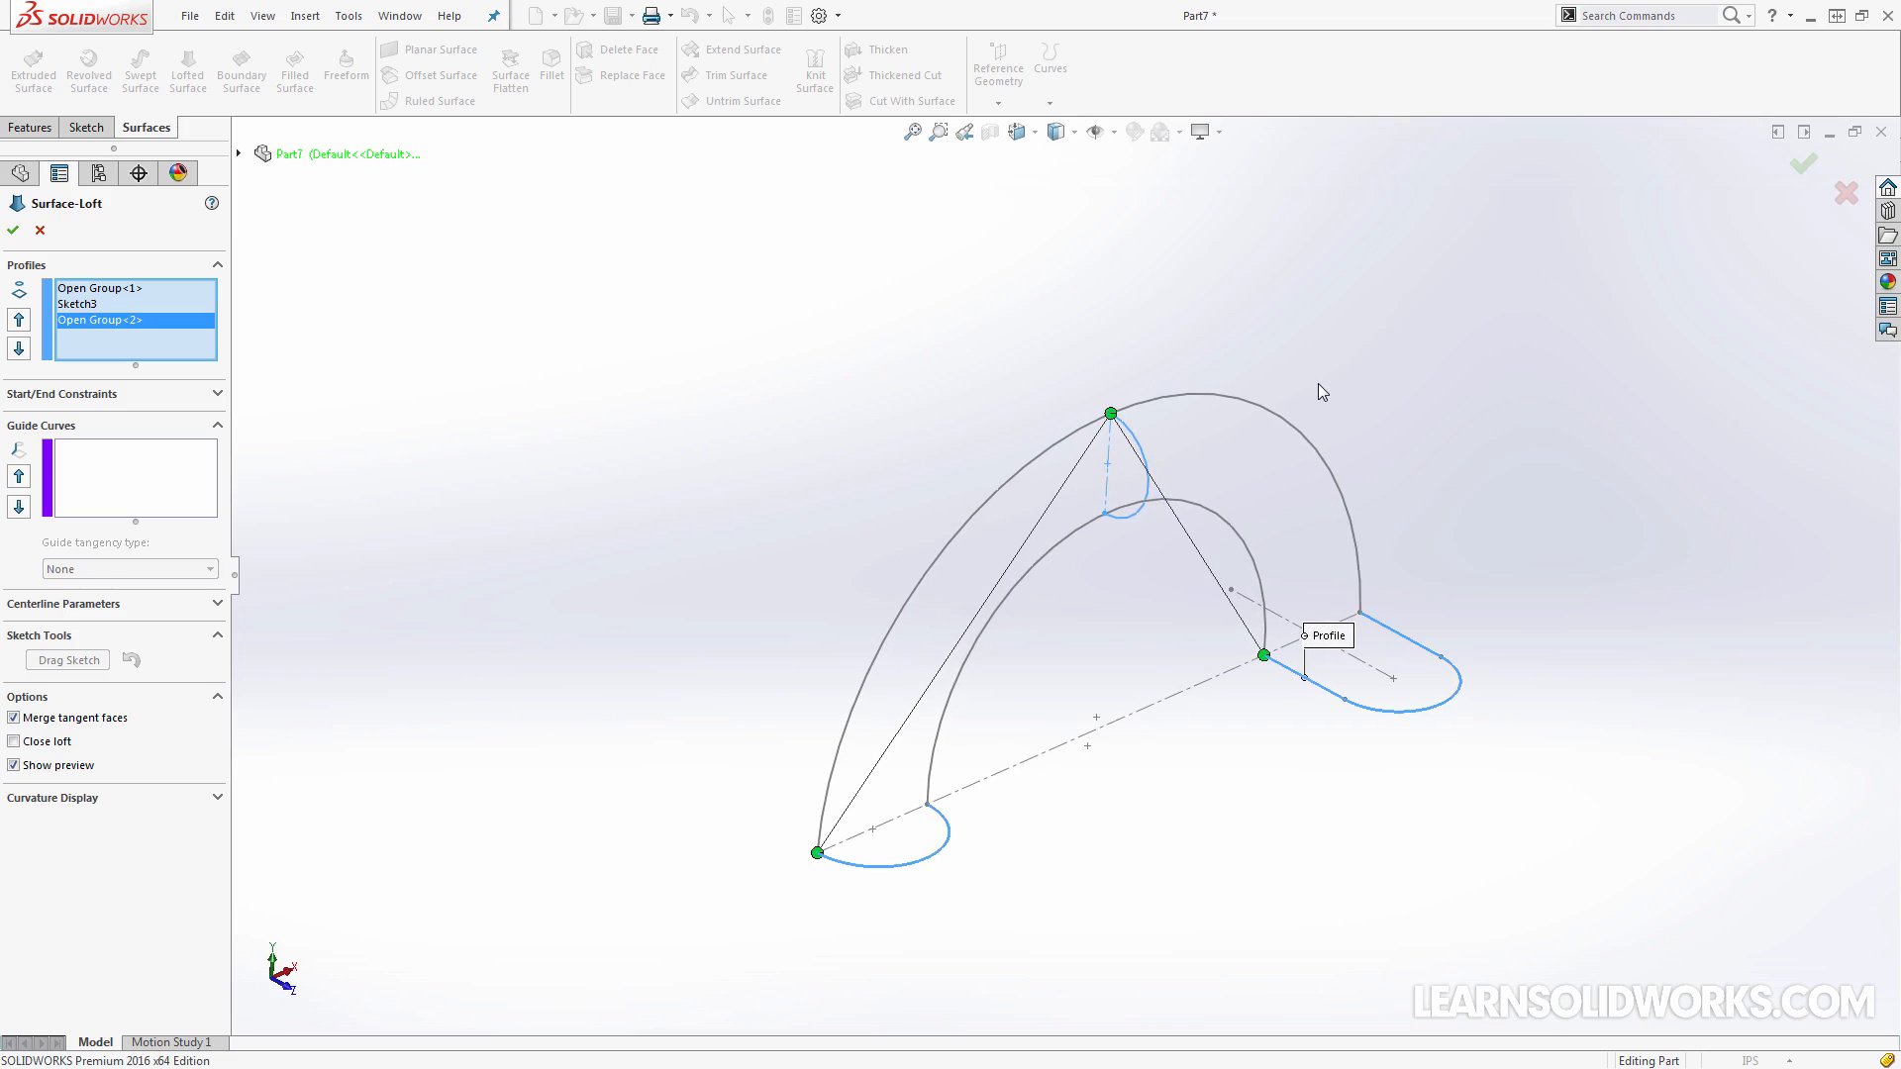
Move the loft connector on the half-slot profile from its inner end point to its outer end point
middle_drag(1192, 461, 1138, 495)
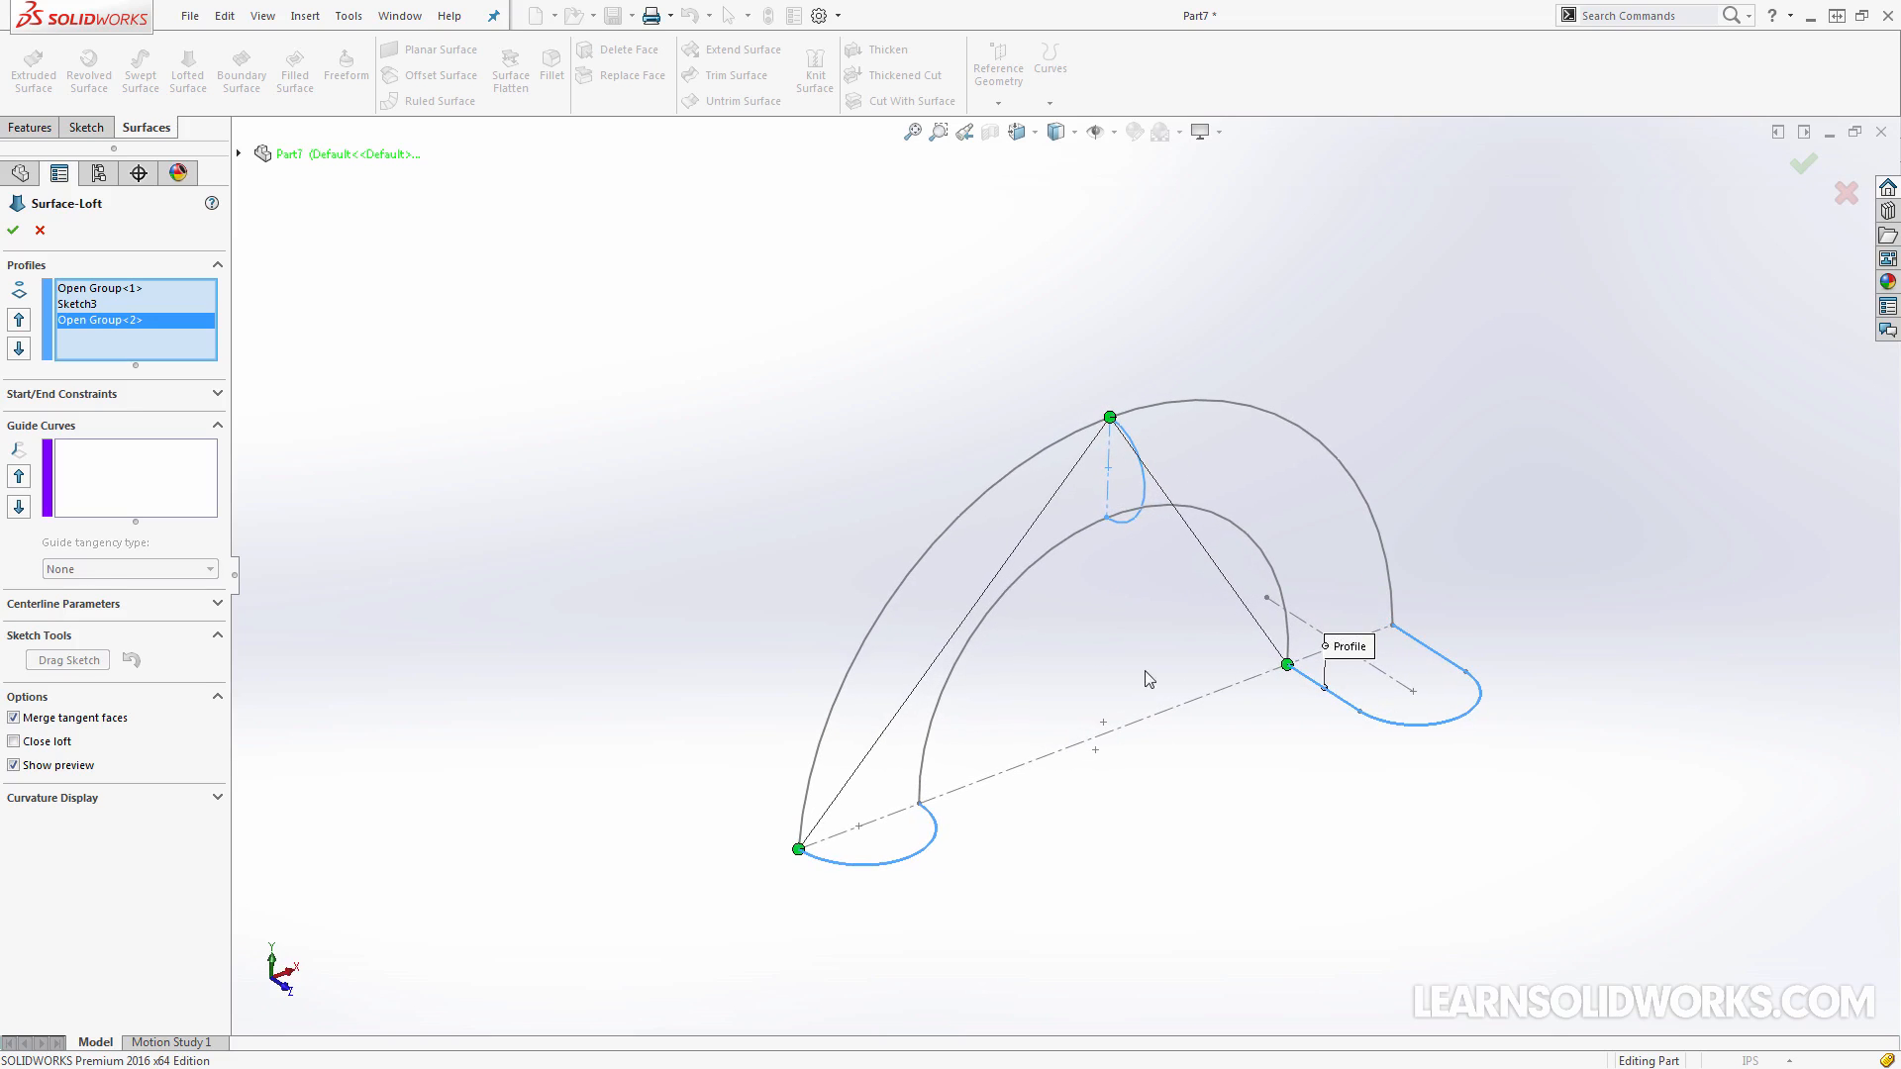
drag(1288, 663, 1412, 697)
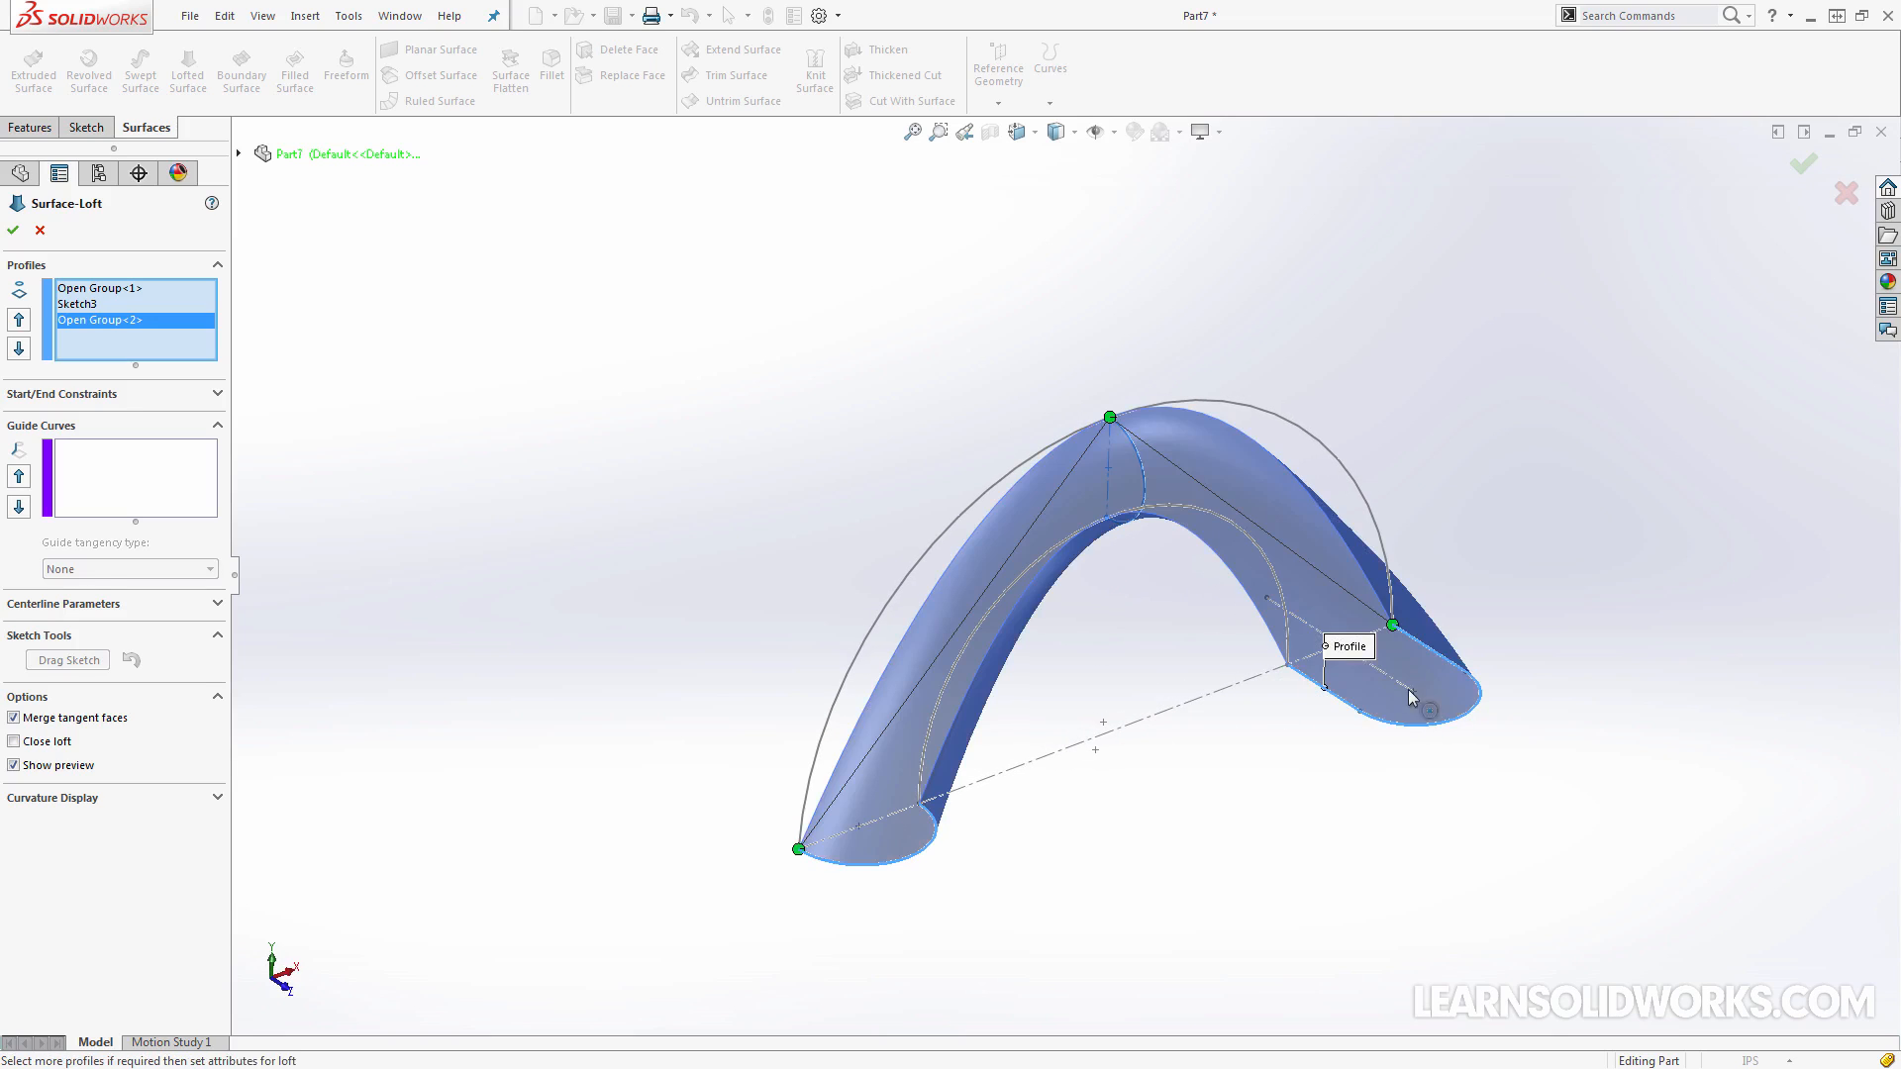
middle_drag(1410, 695, 1366, 696)
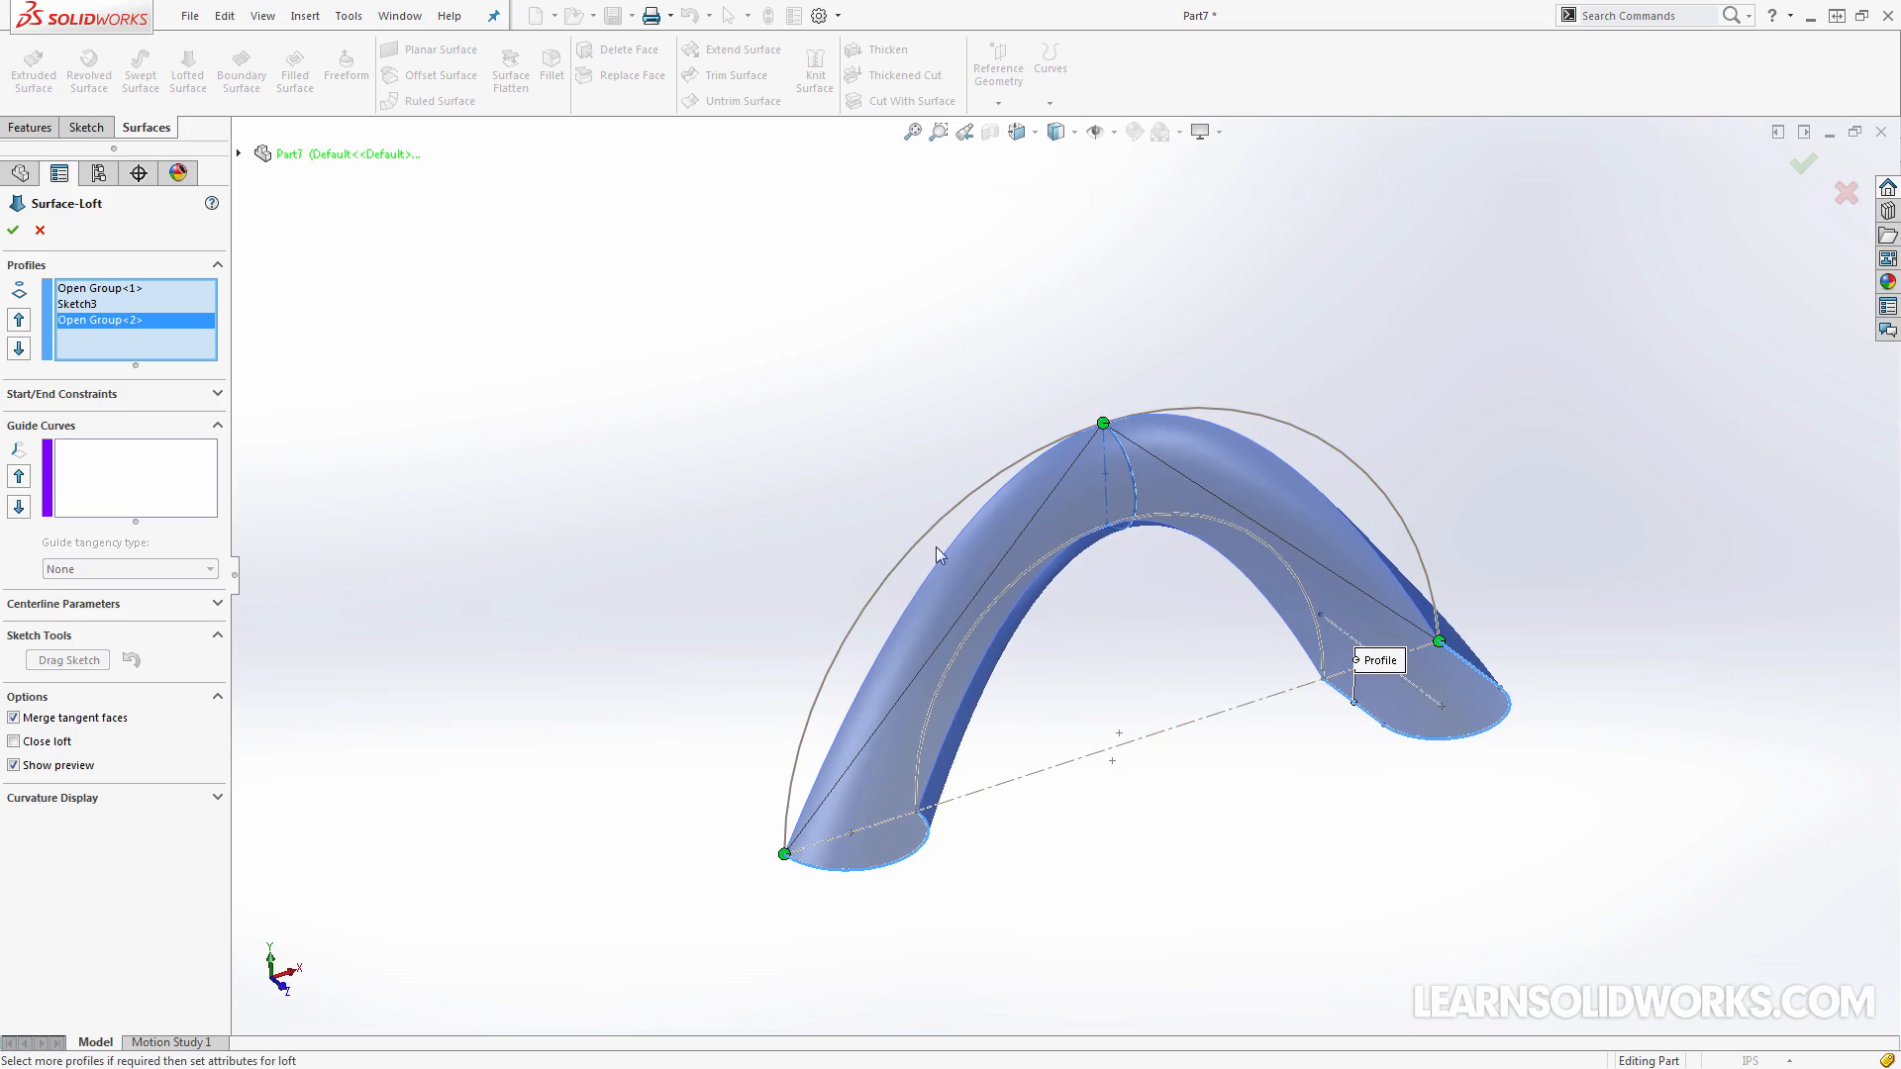
Add the outer arc as the loft's first guide curve, selected as an open group with SelectionManager
click(151, 467)
right_click(153, 473)
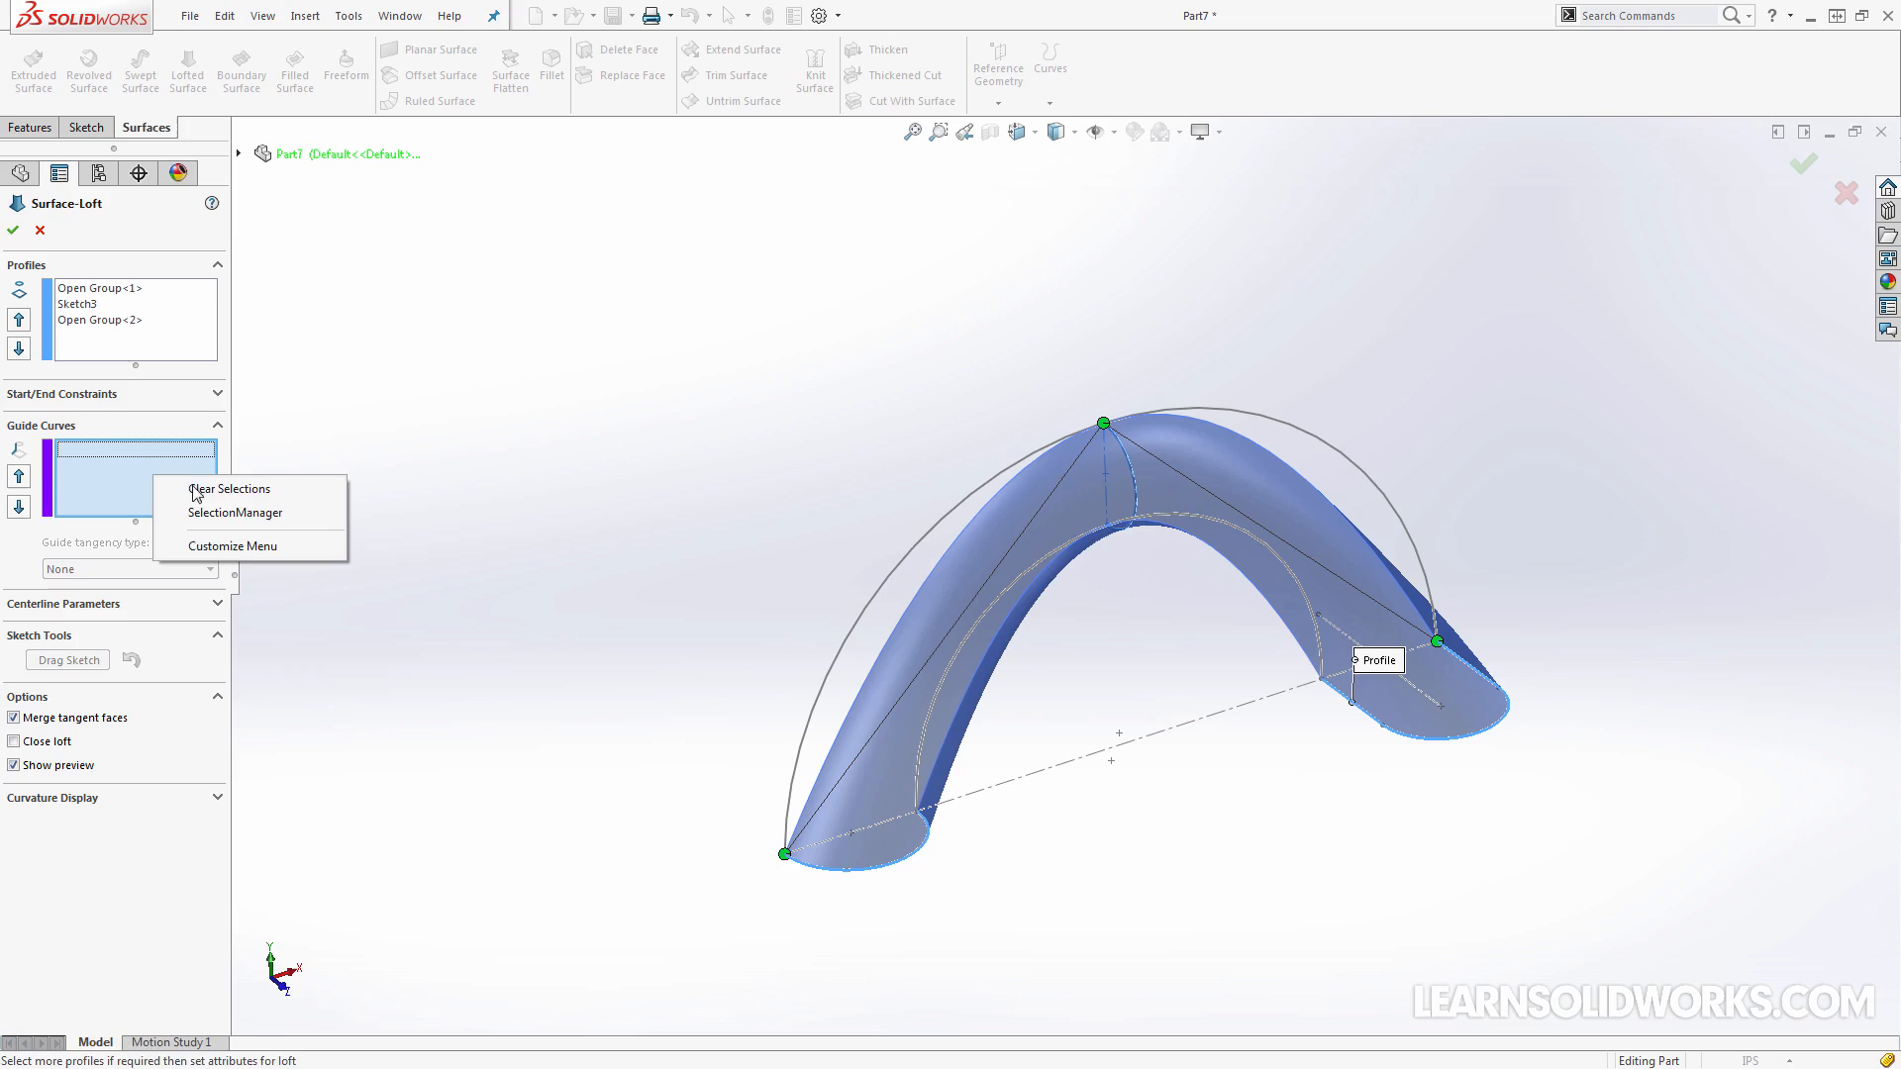
click(254, 513)
click(830, 683)
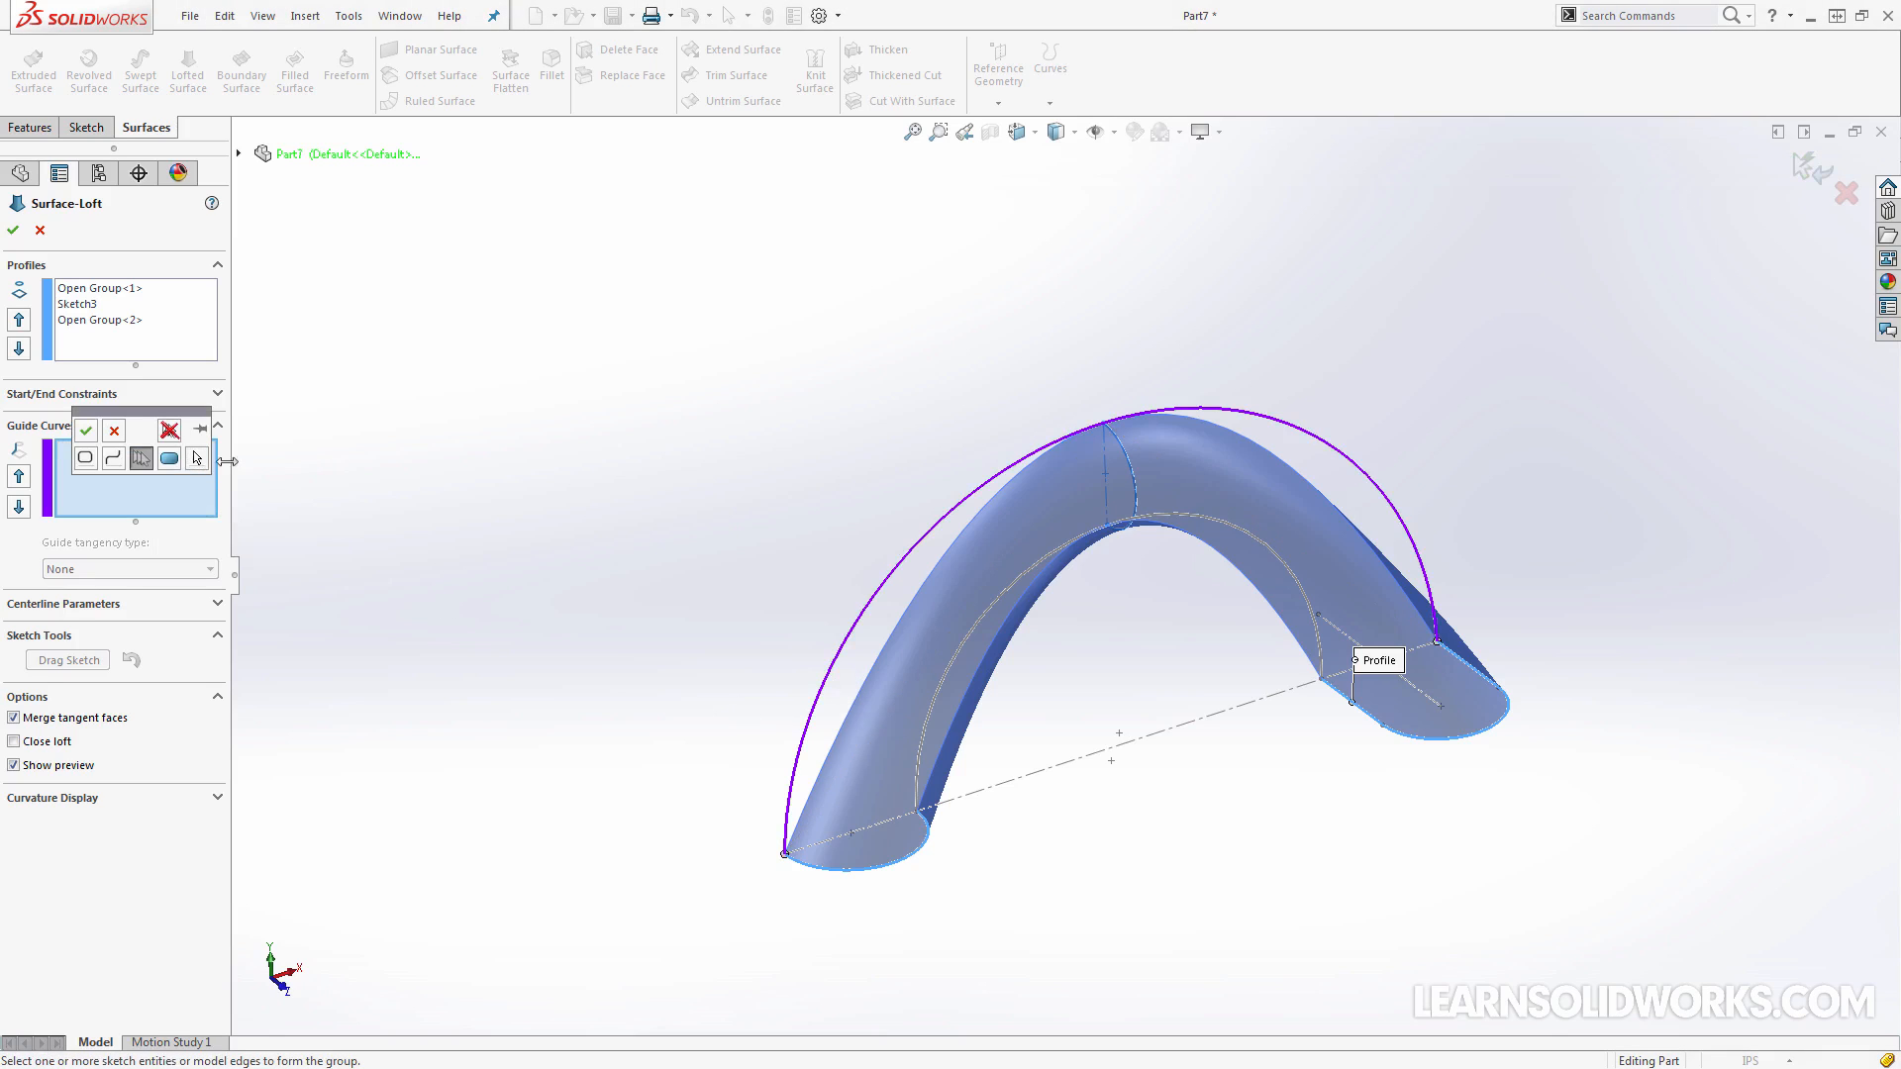
click(99, 432)
Add the inner arc as the second guide curve, selected as an open group with SelectionManager
right_click(542, 441)
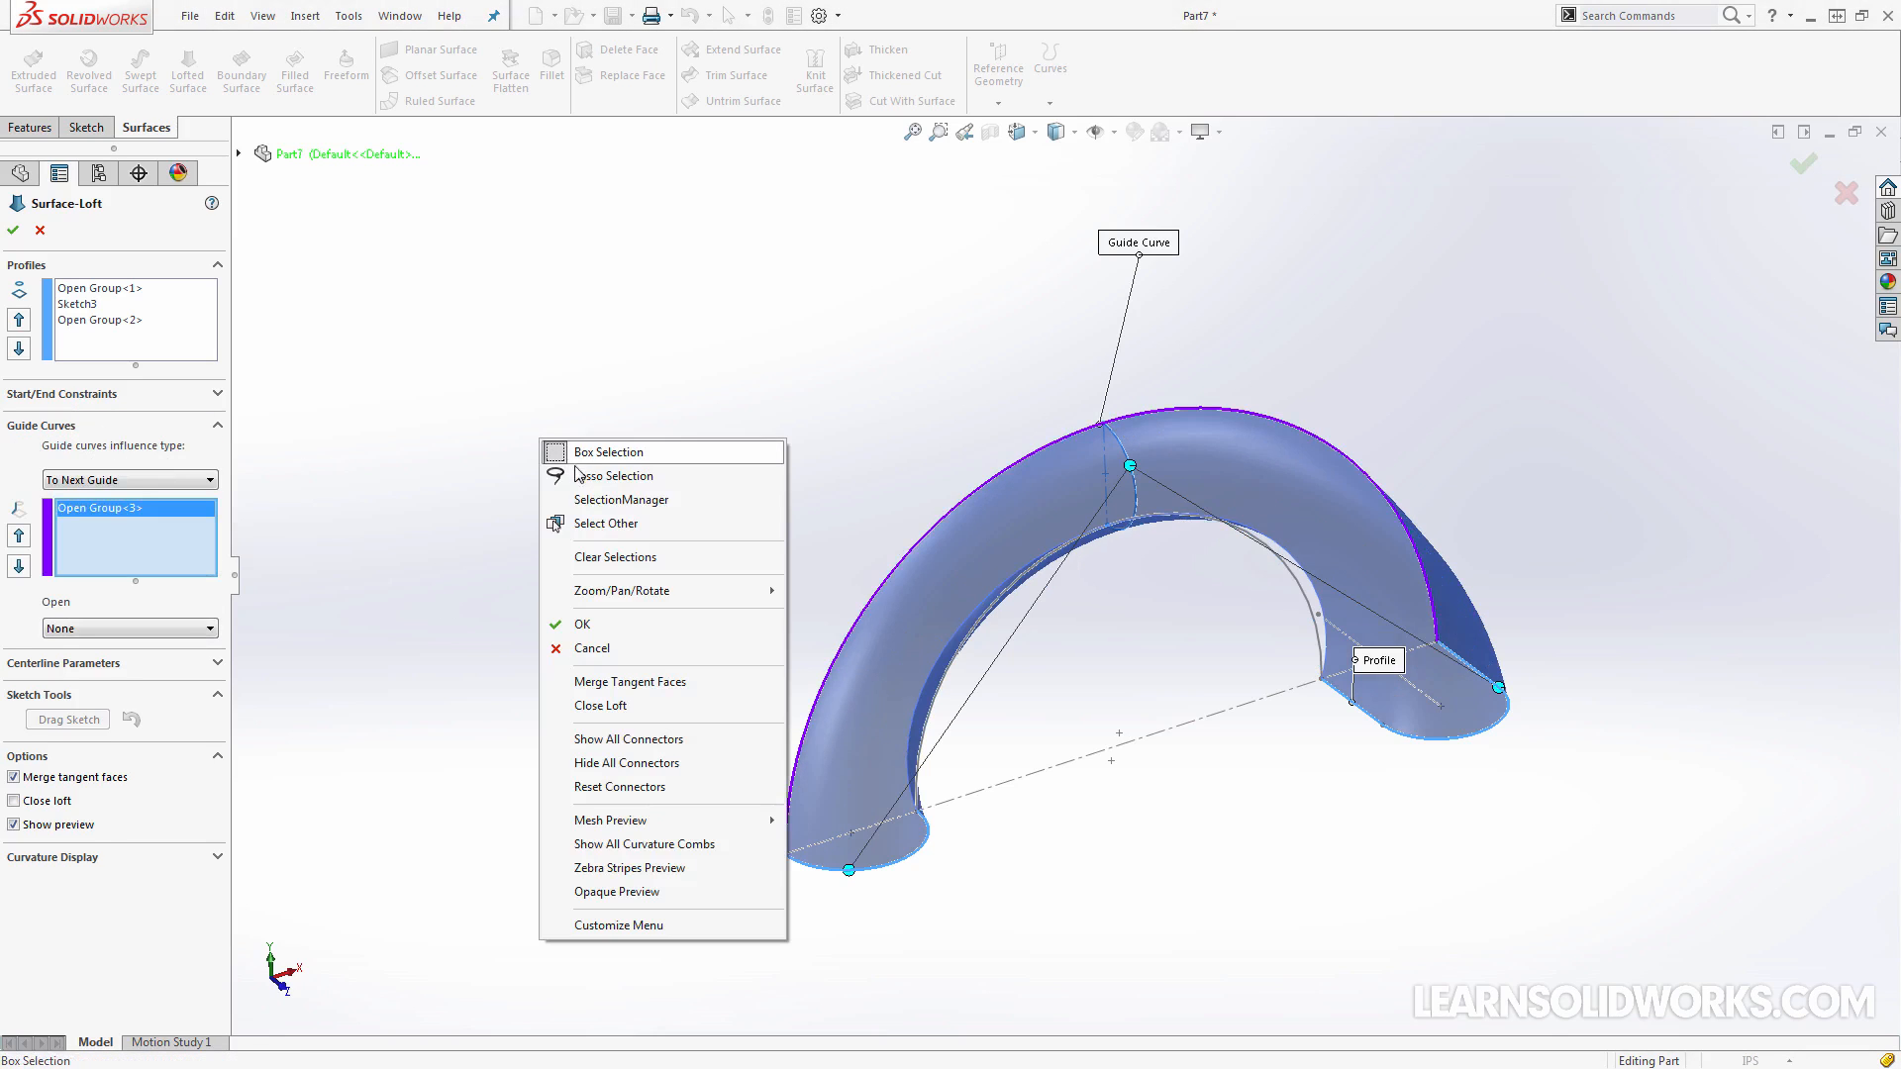
click(594, 508)
click(932, 719)
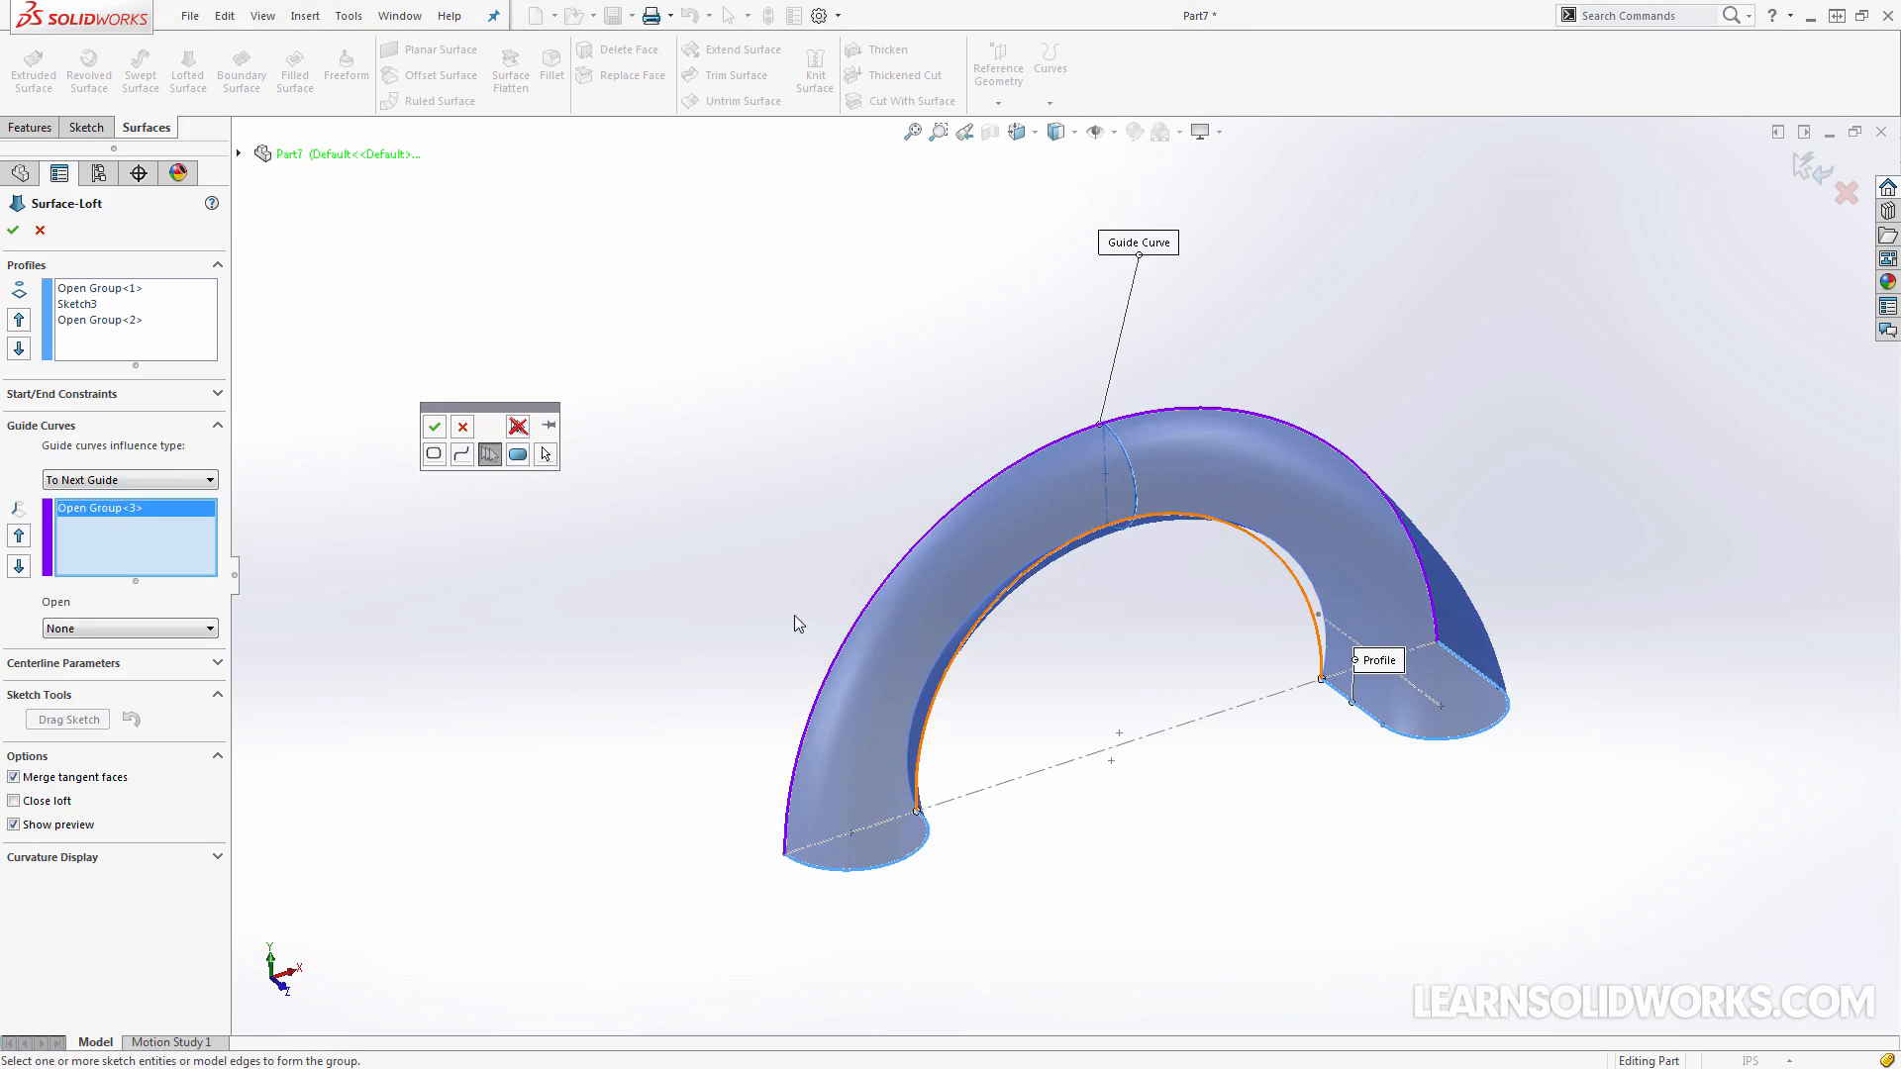
click(434, 426)
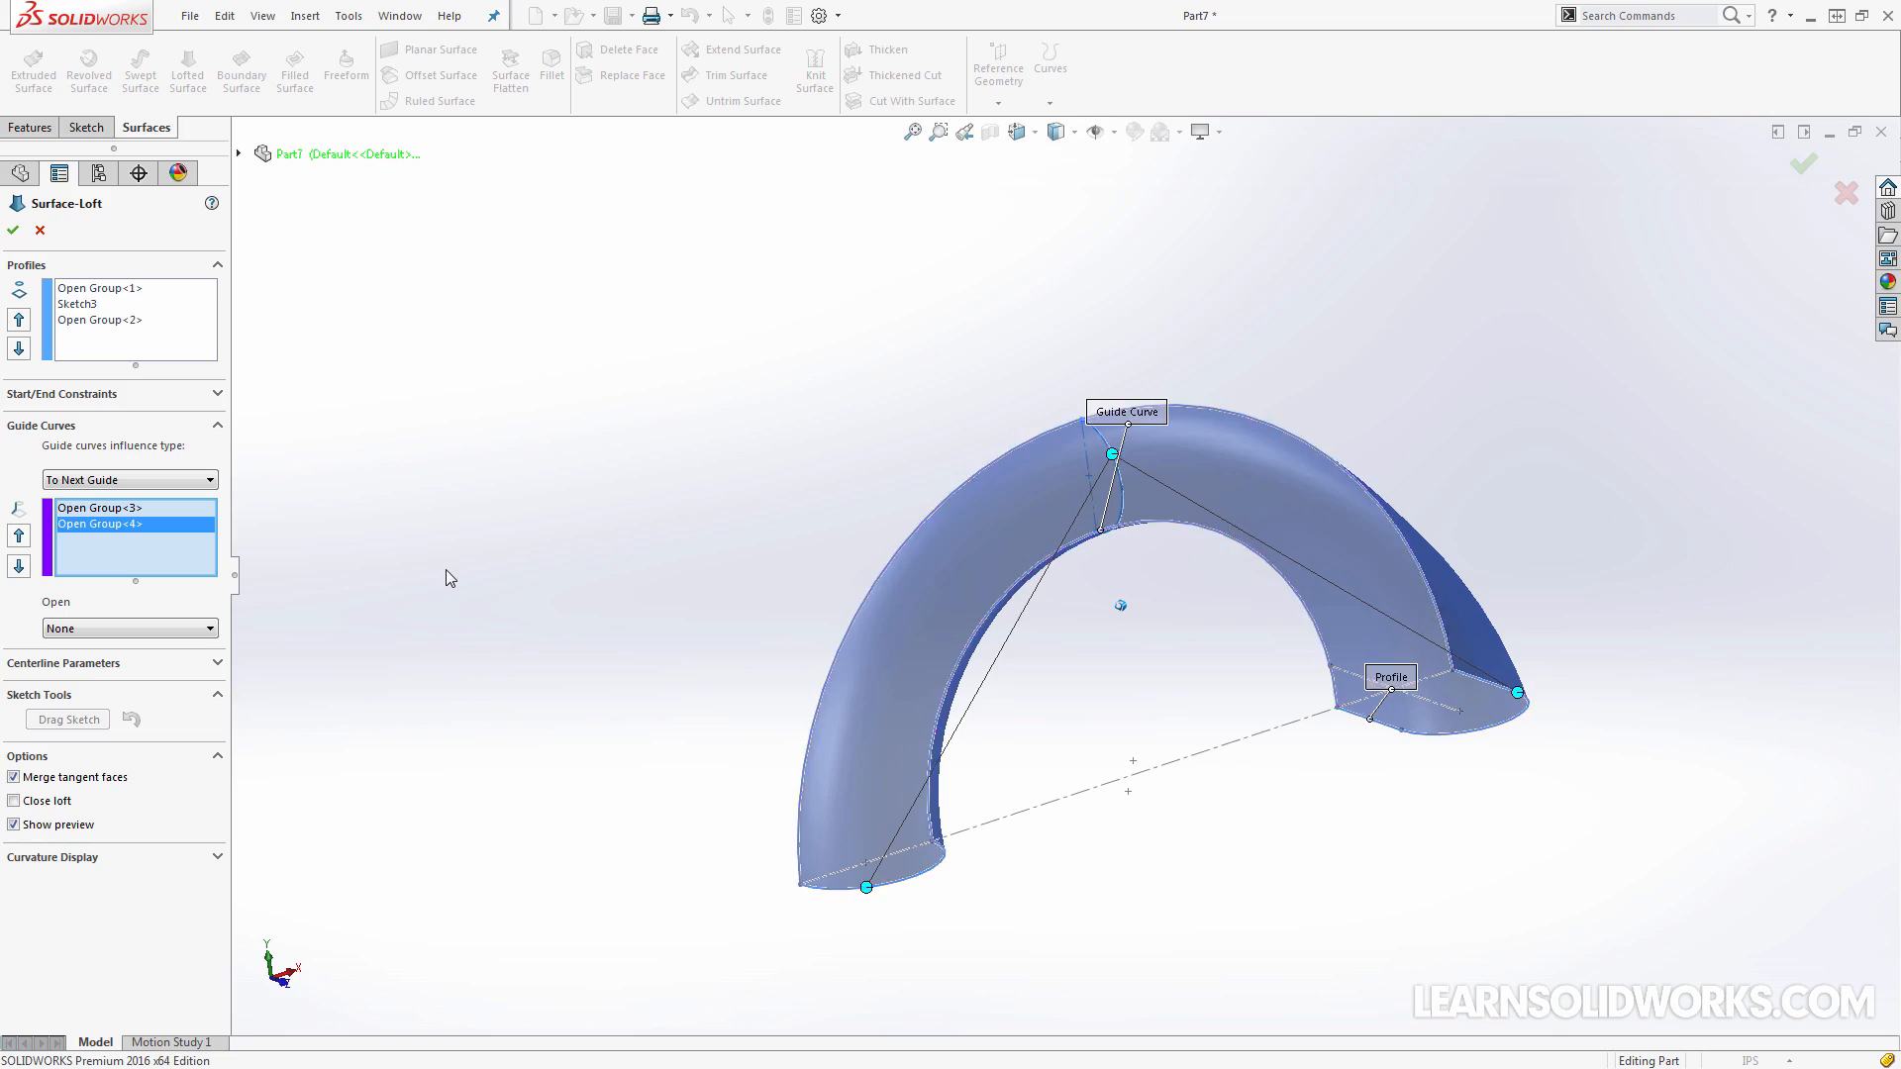
middle_drag(446, 570, 604, 601)
middle_drag(1180, 588, 1069, 555)
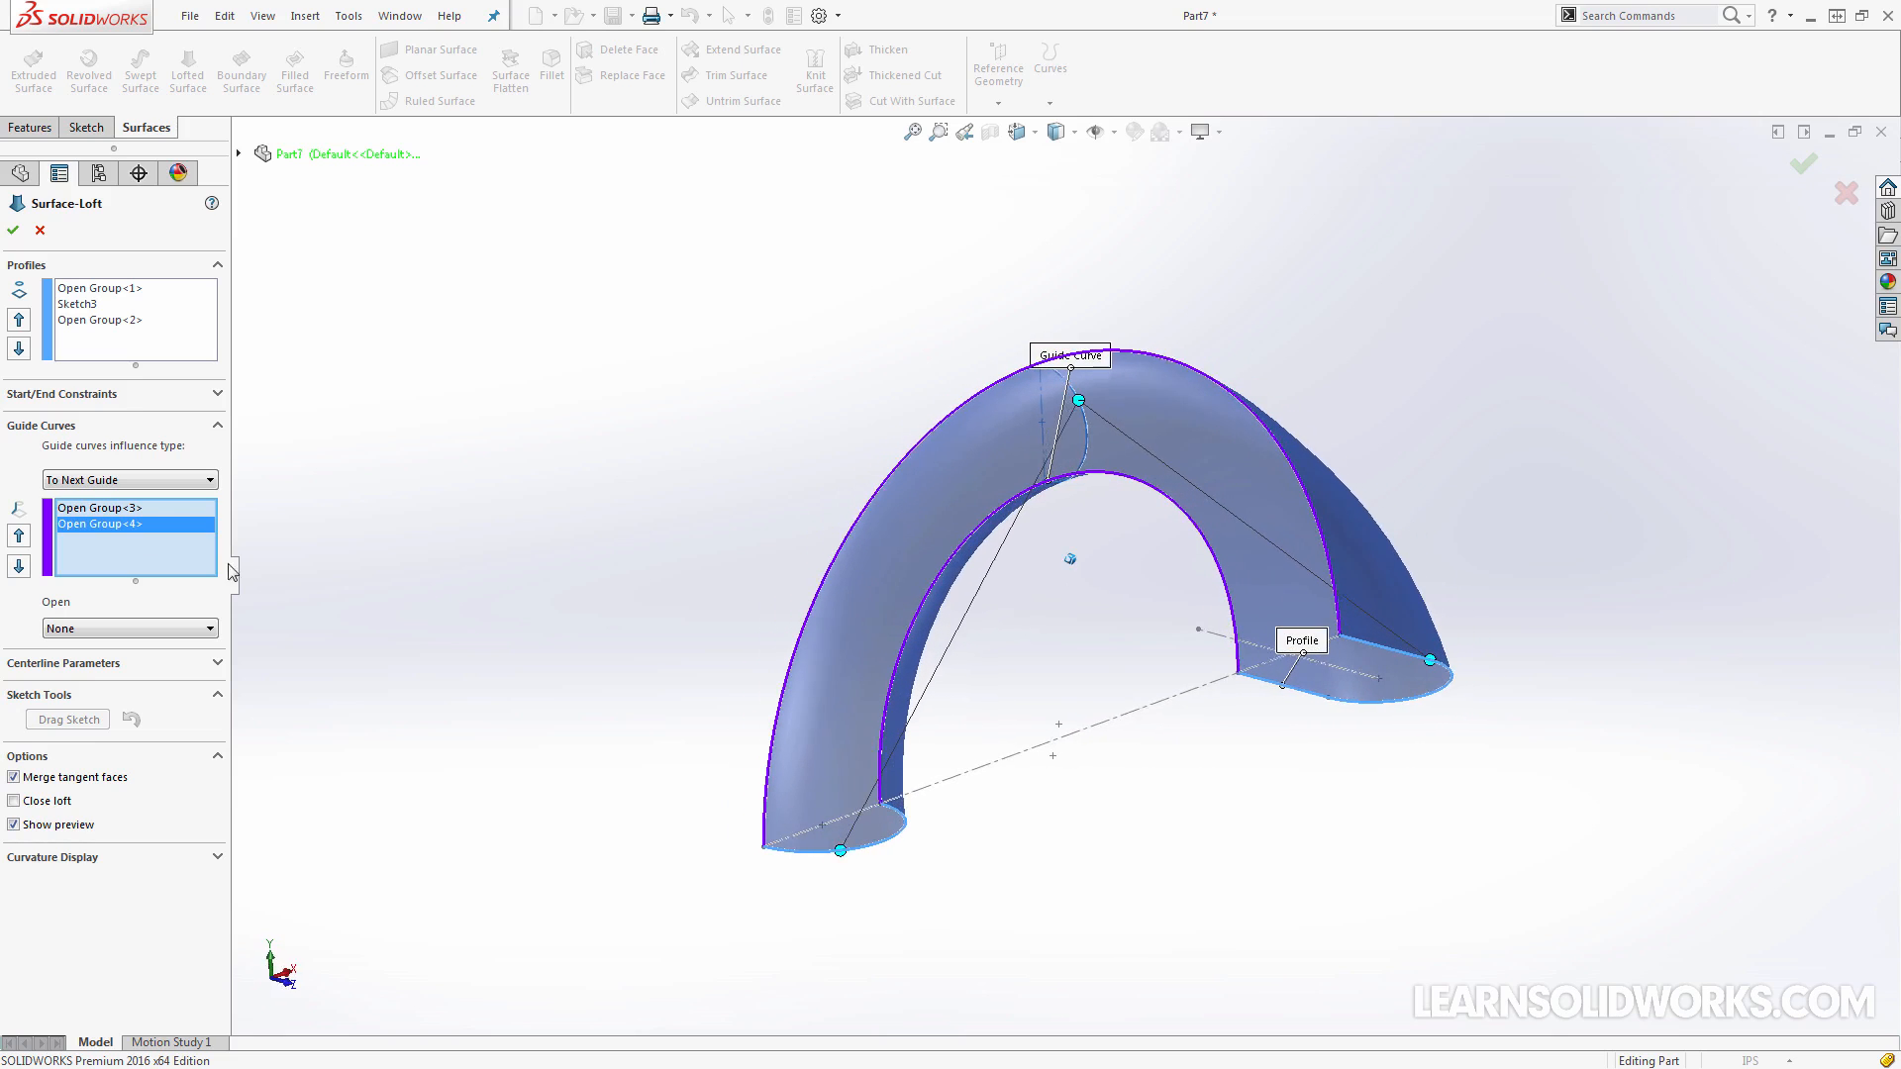
Set the tangency of both guide curves to Normal To Profile and complete the lofted surface
click(145, 629)
click(137, 661)
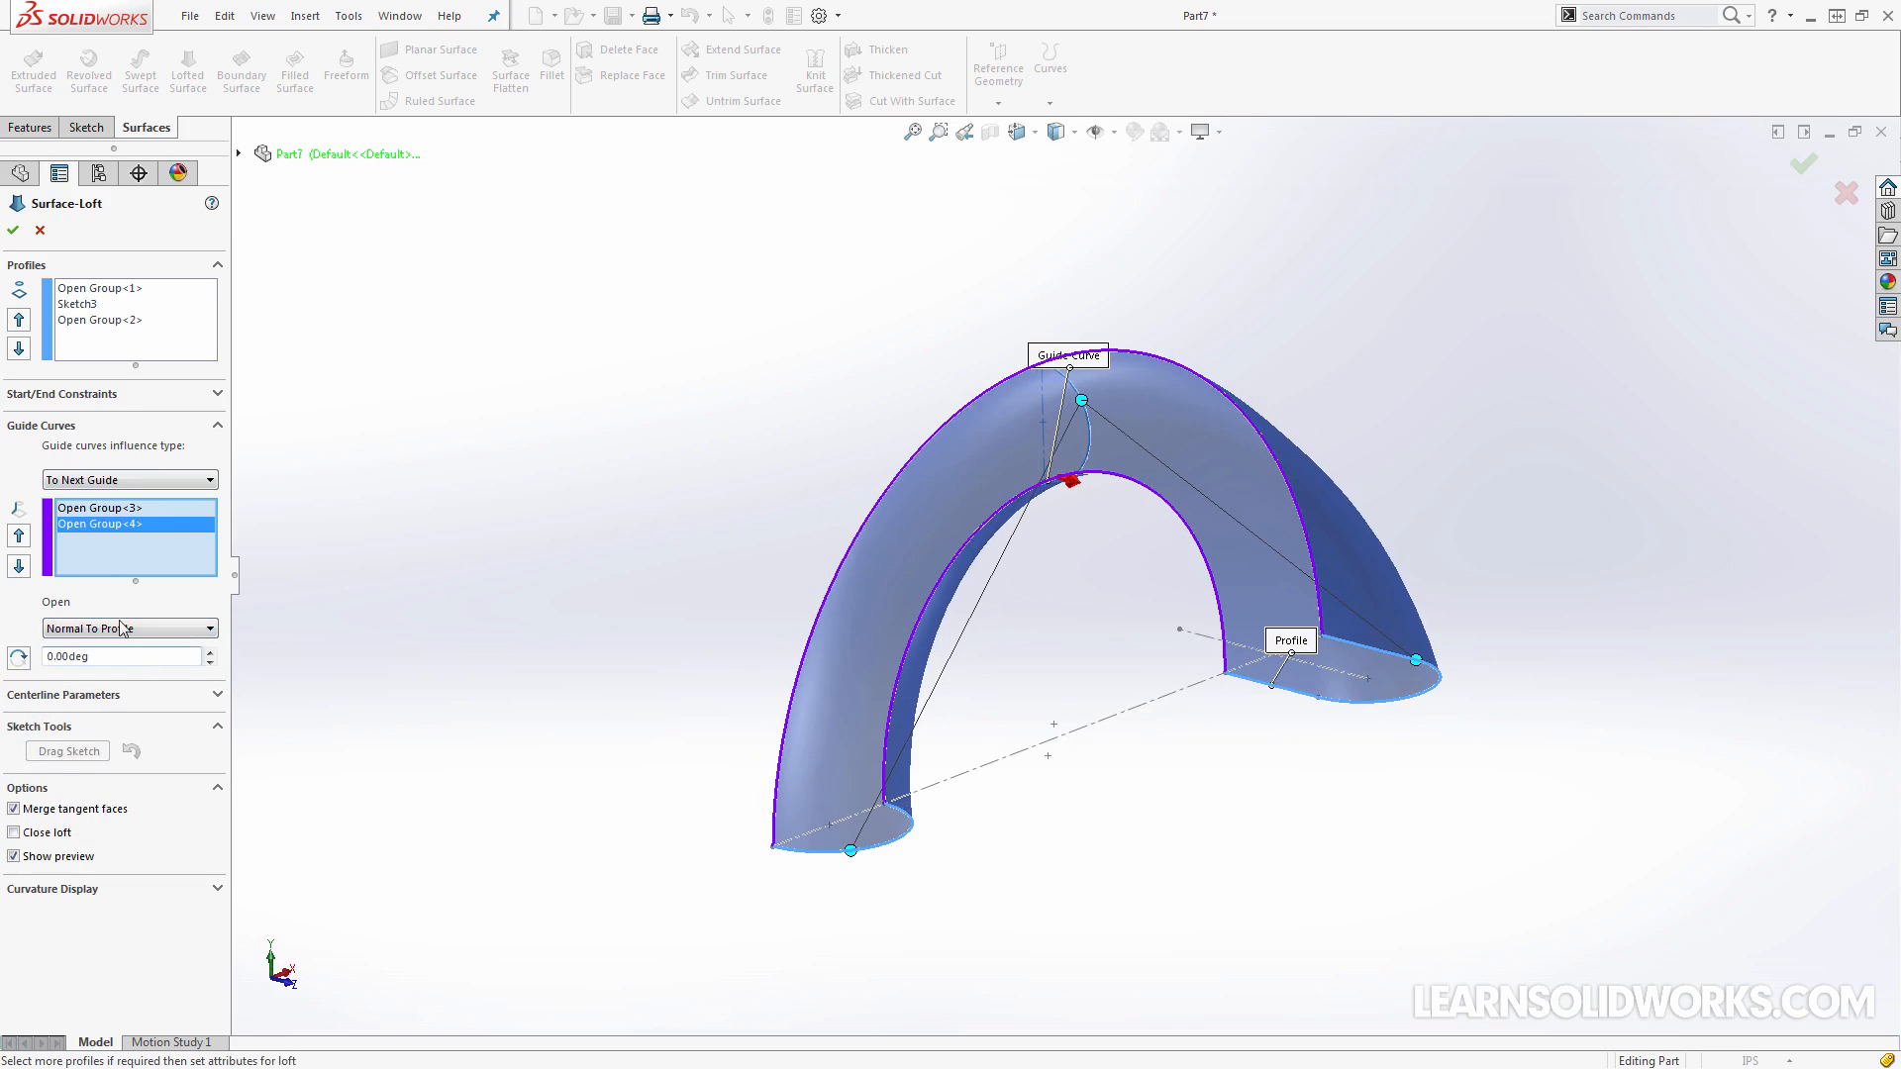
click(109, 509)
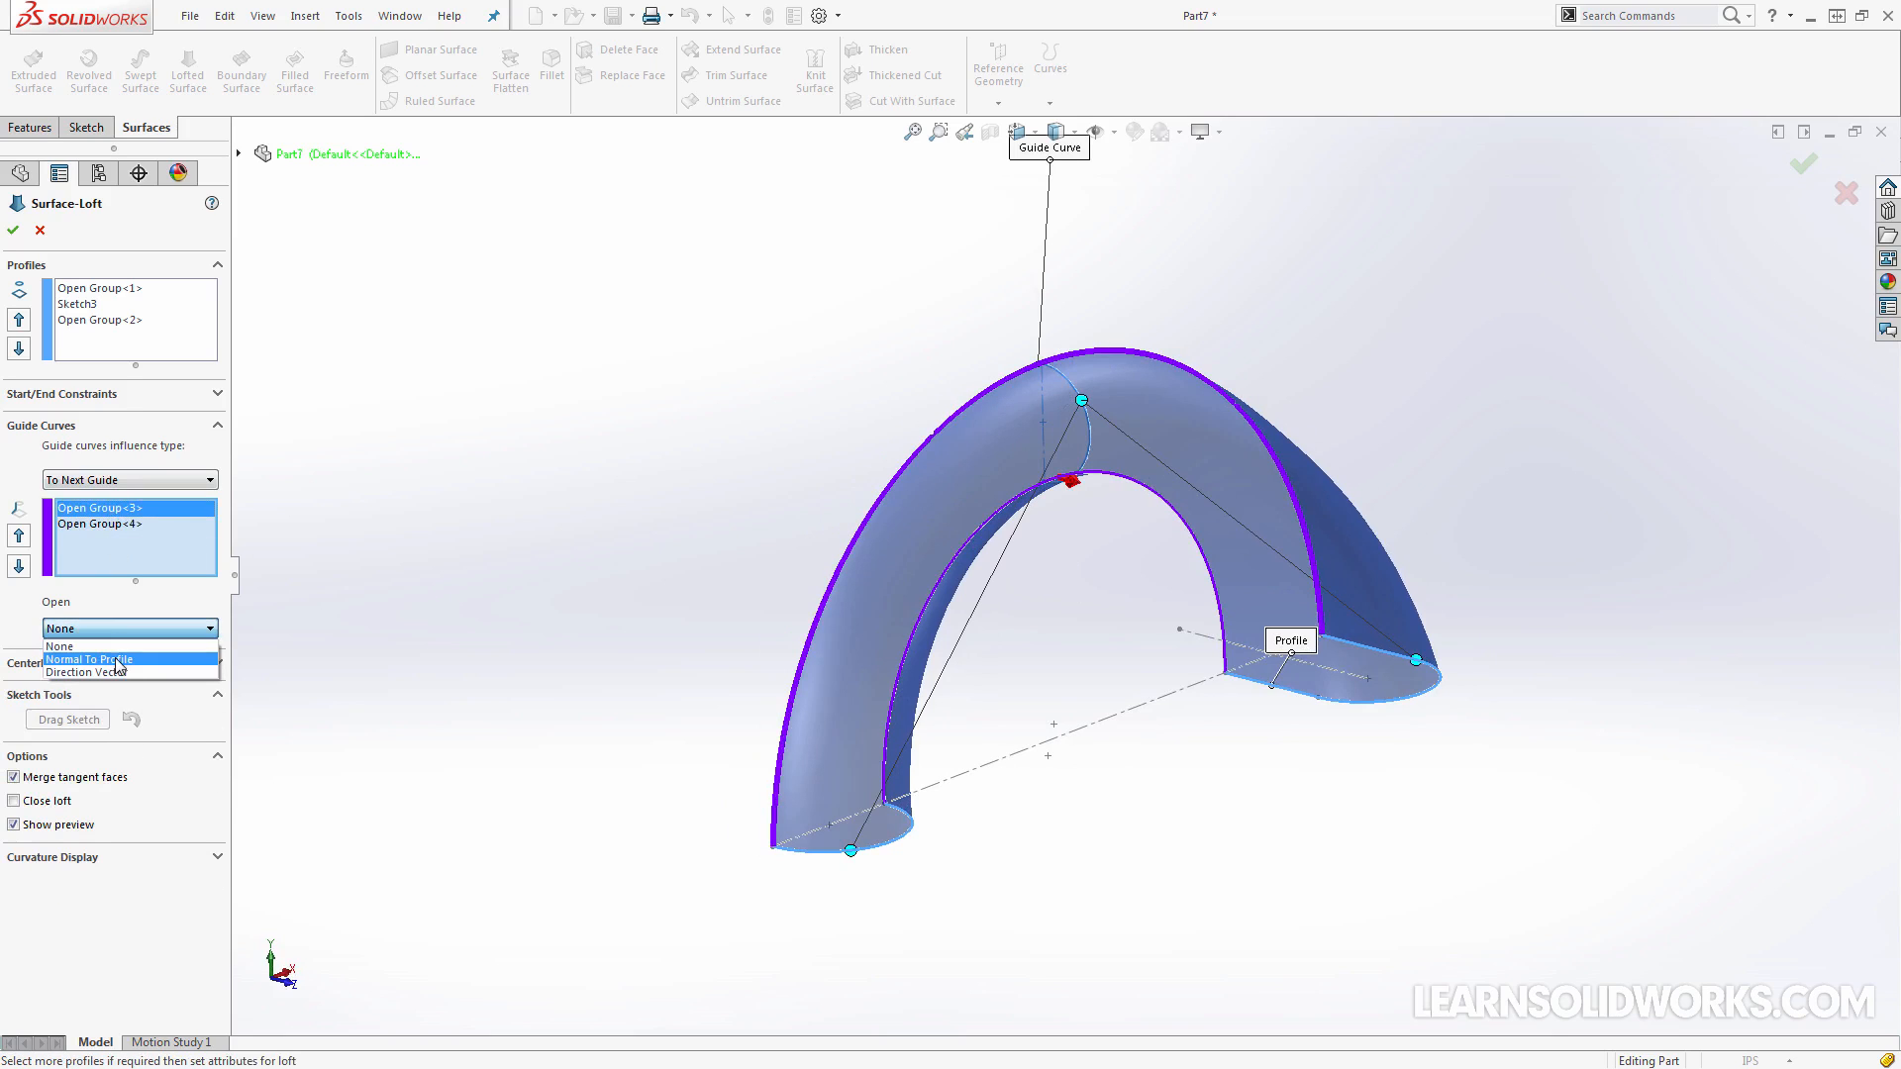
click(89, 645)
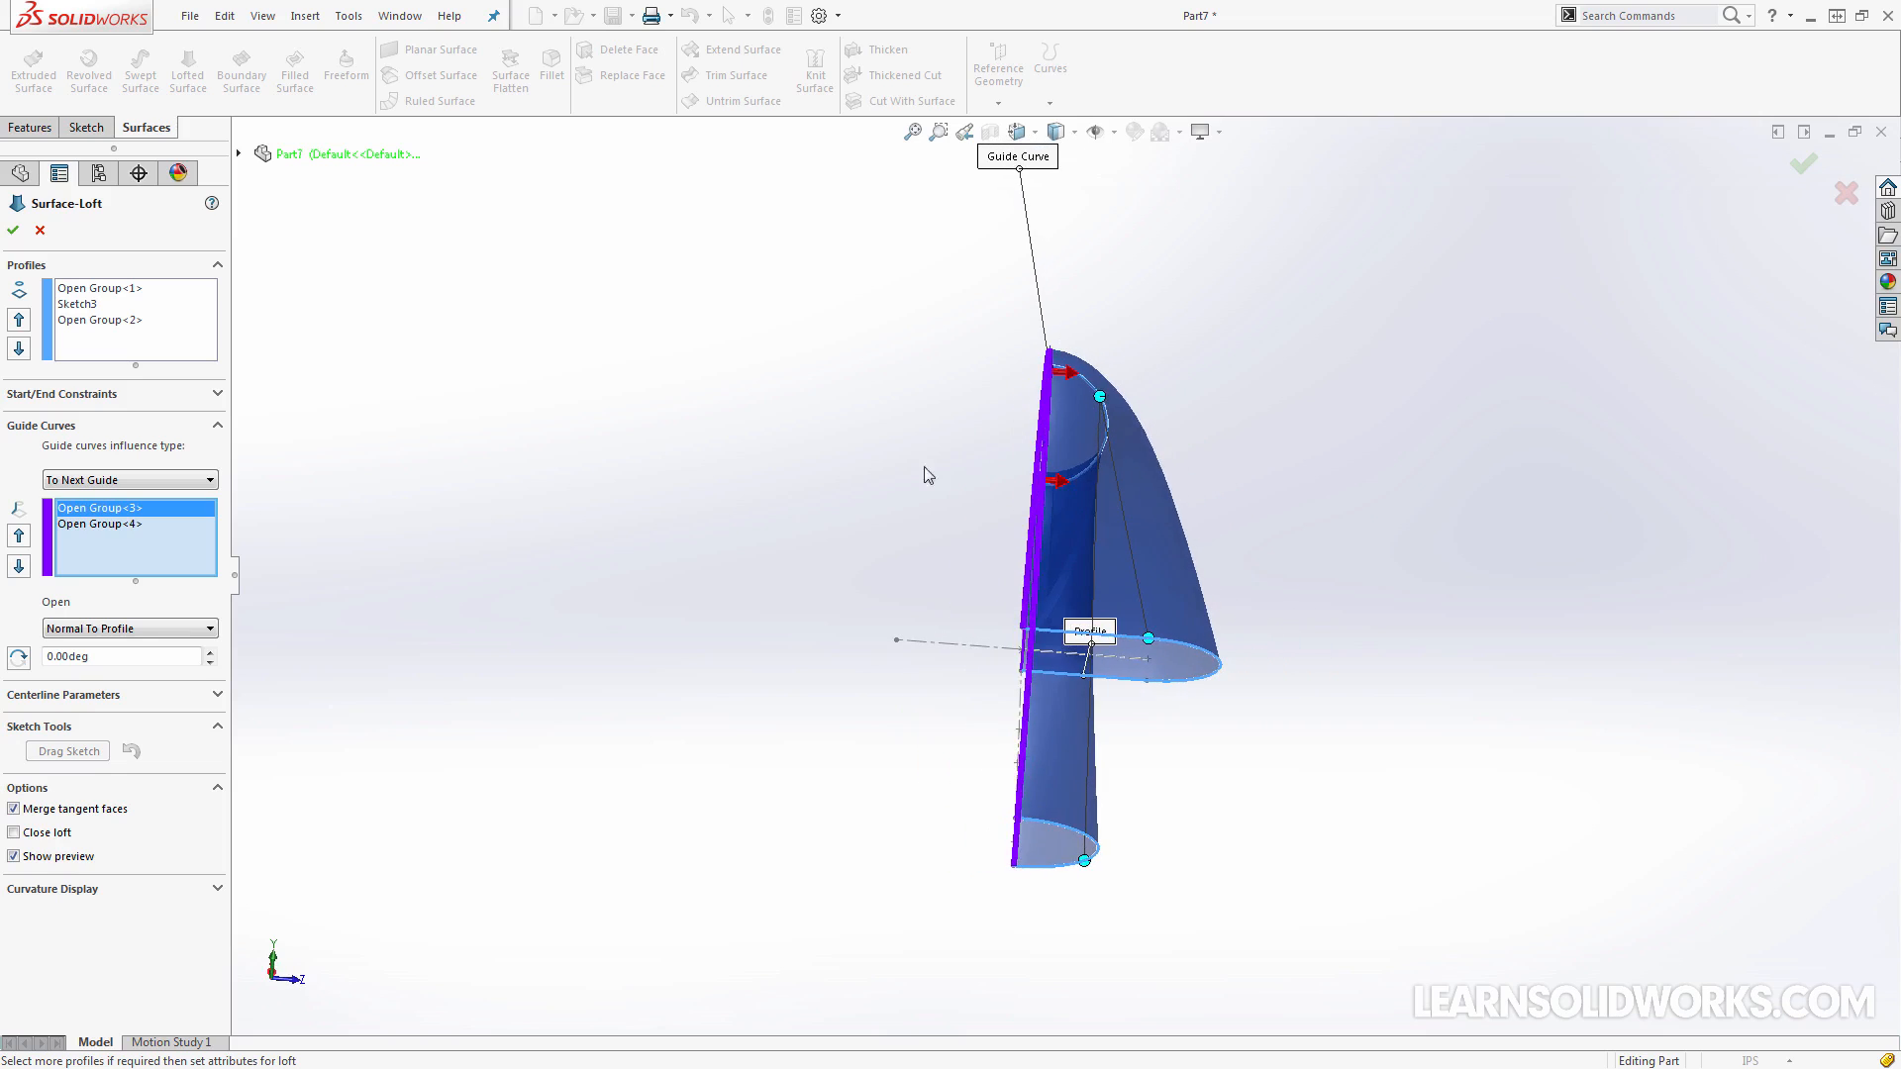
key(Return)
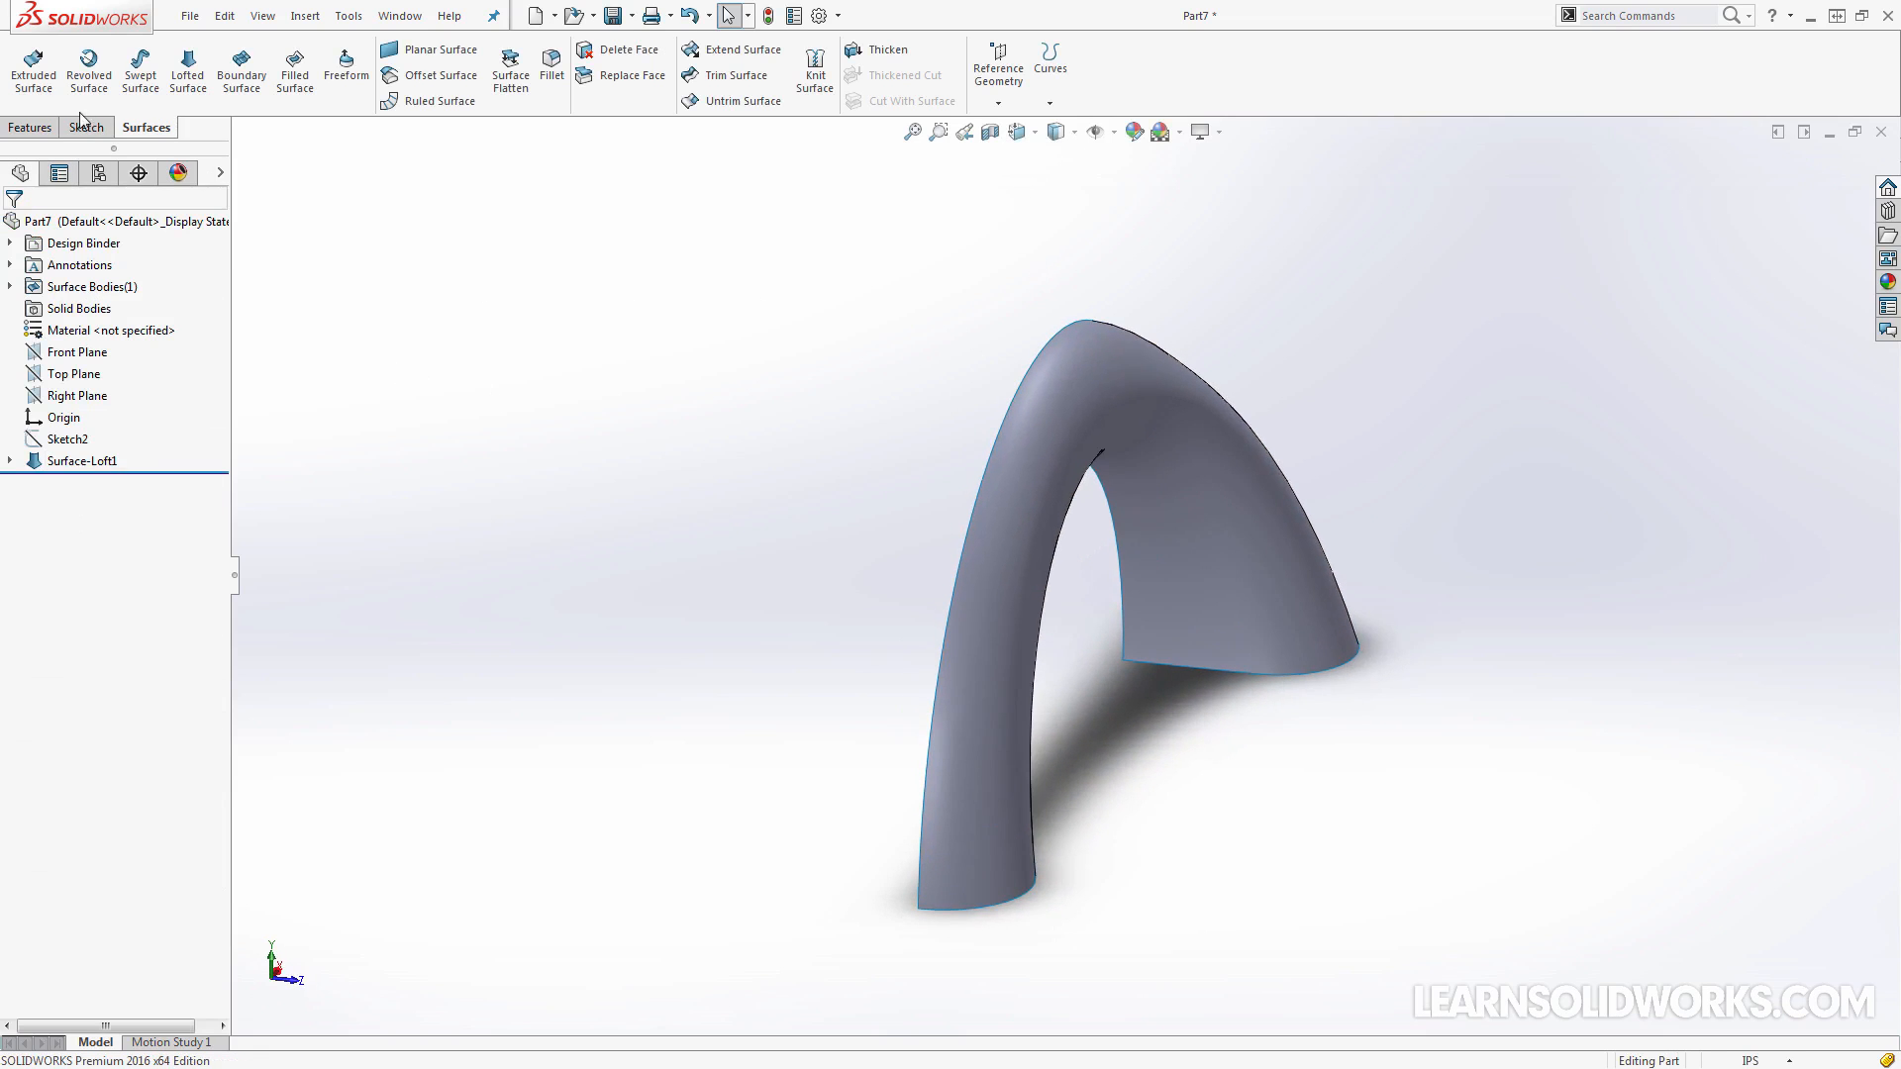
Mirror the Surface-Loft1 body about the Front Plane with the surfaces knitted together
click(46, 131)
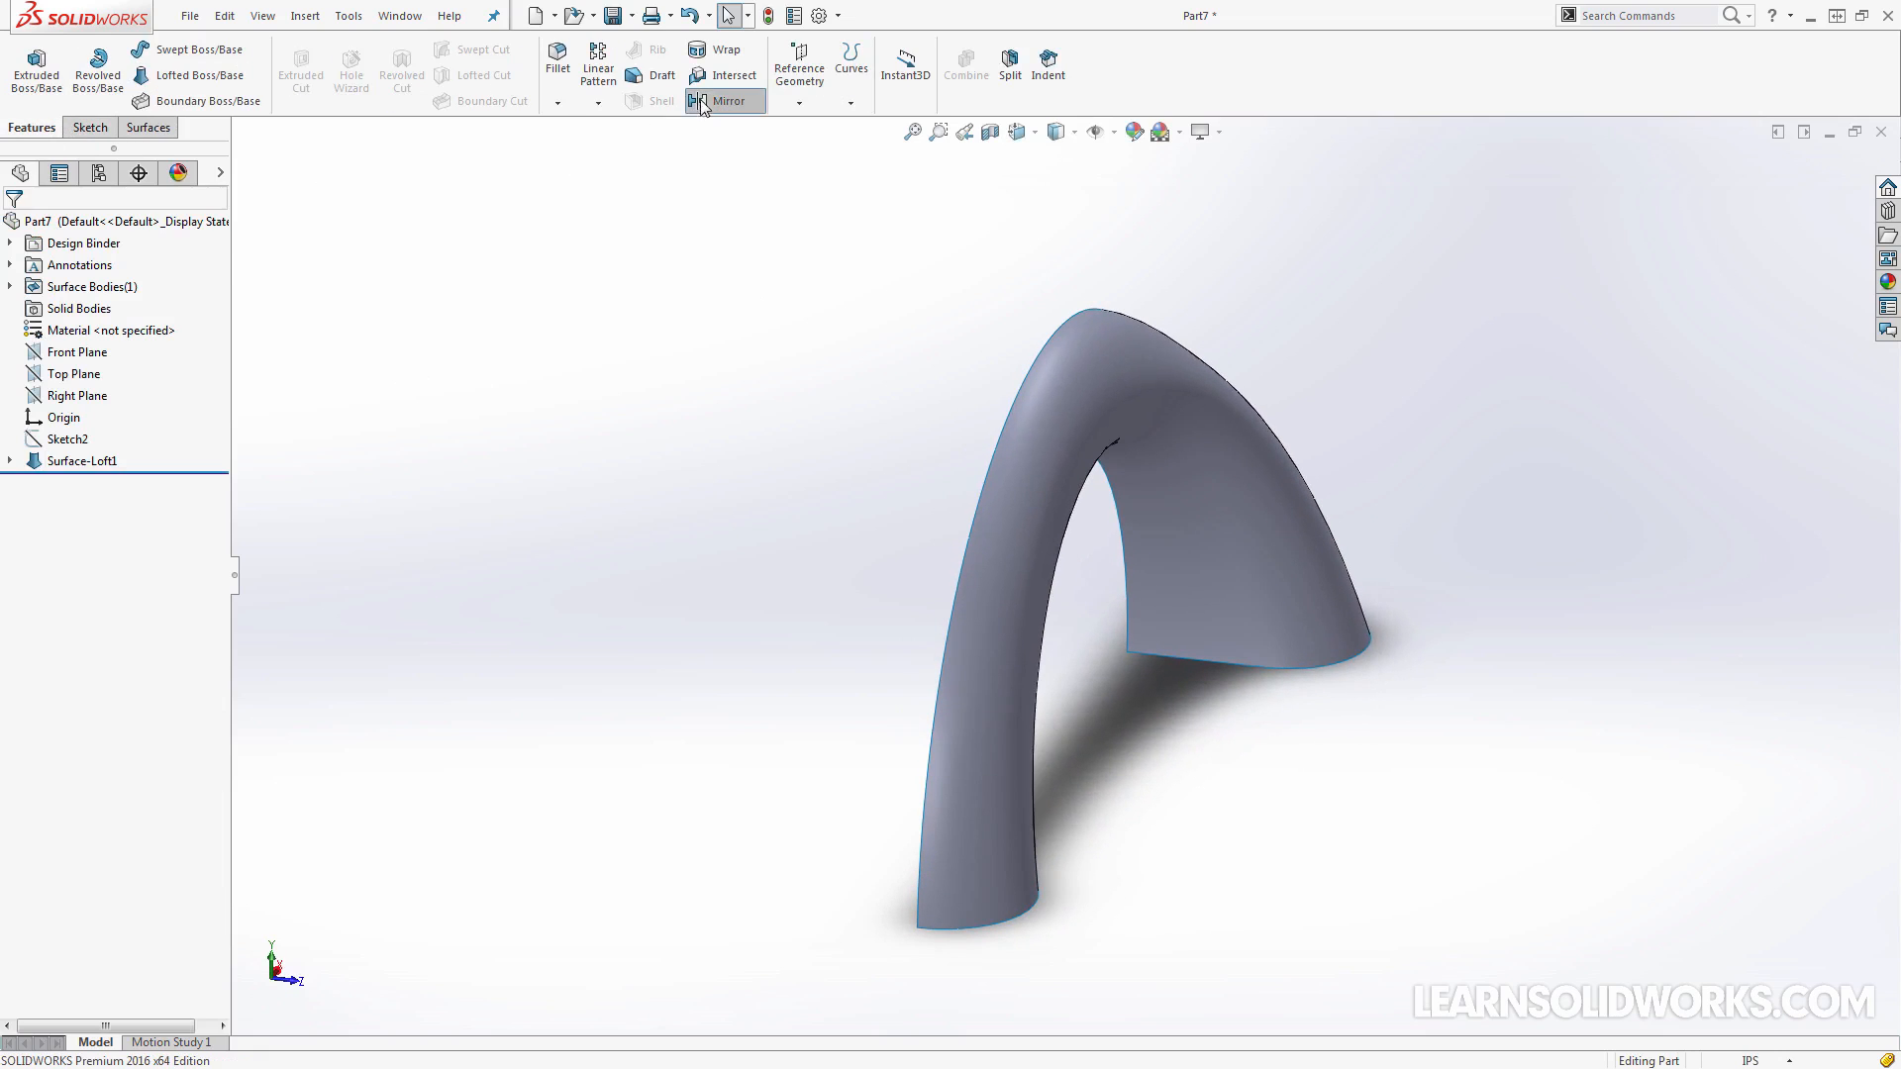
click(720, 101)
click(289, 155)
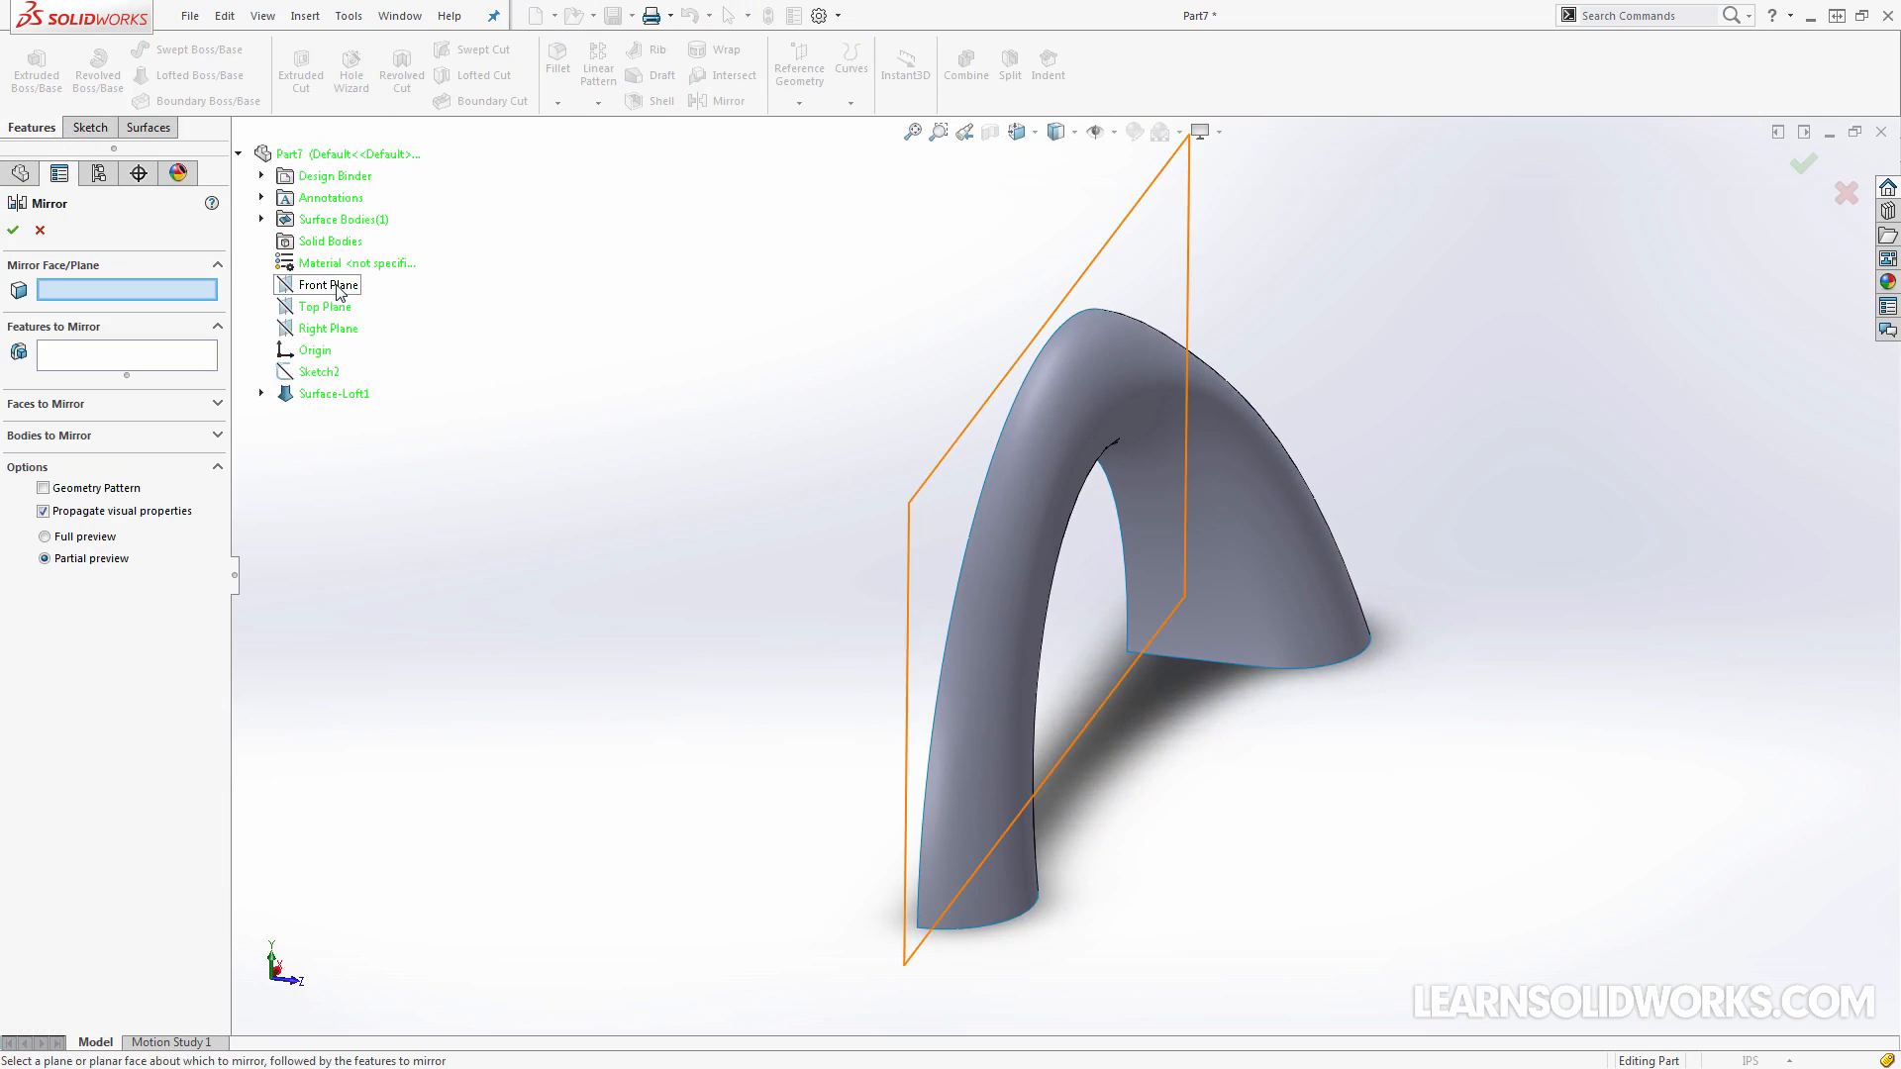
click(317, 285)
click(103, 435)
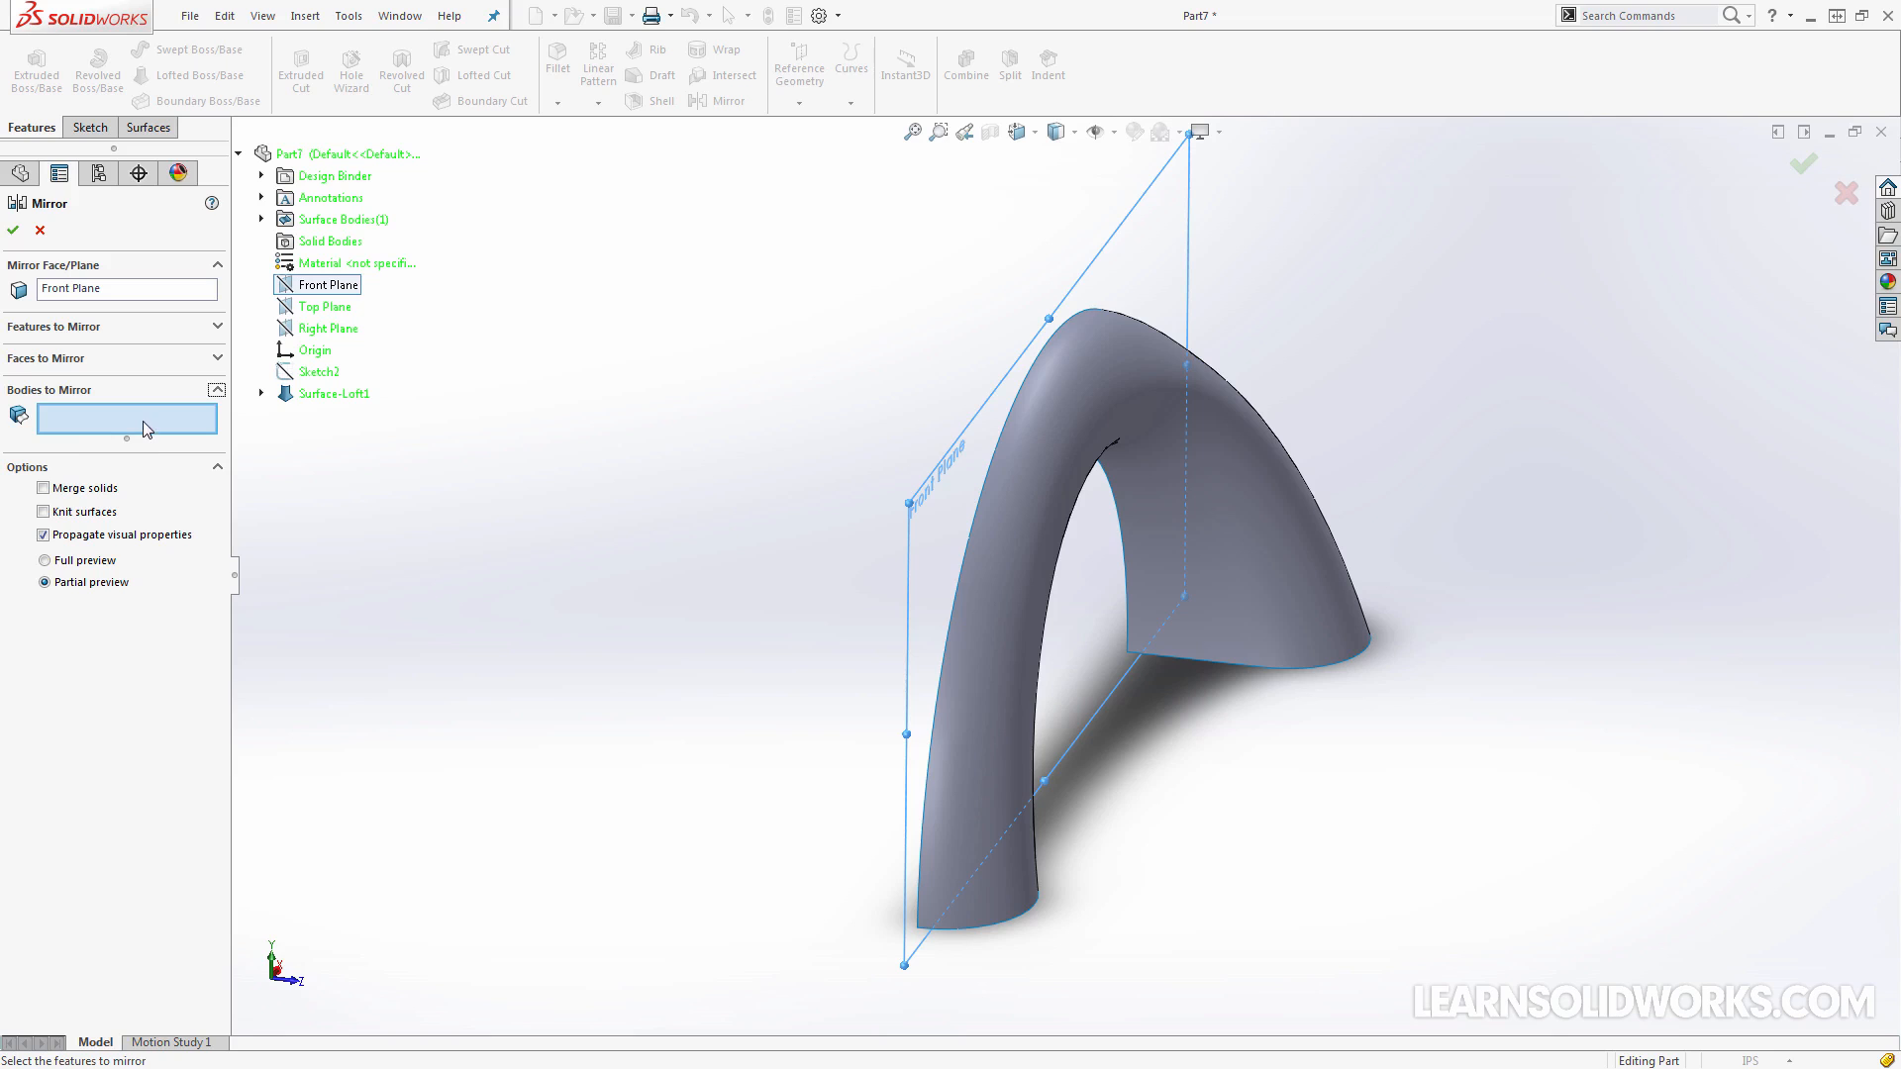
click(1007, 502)
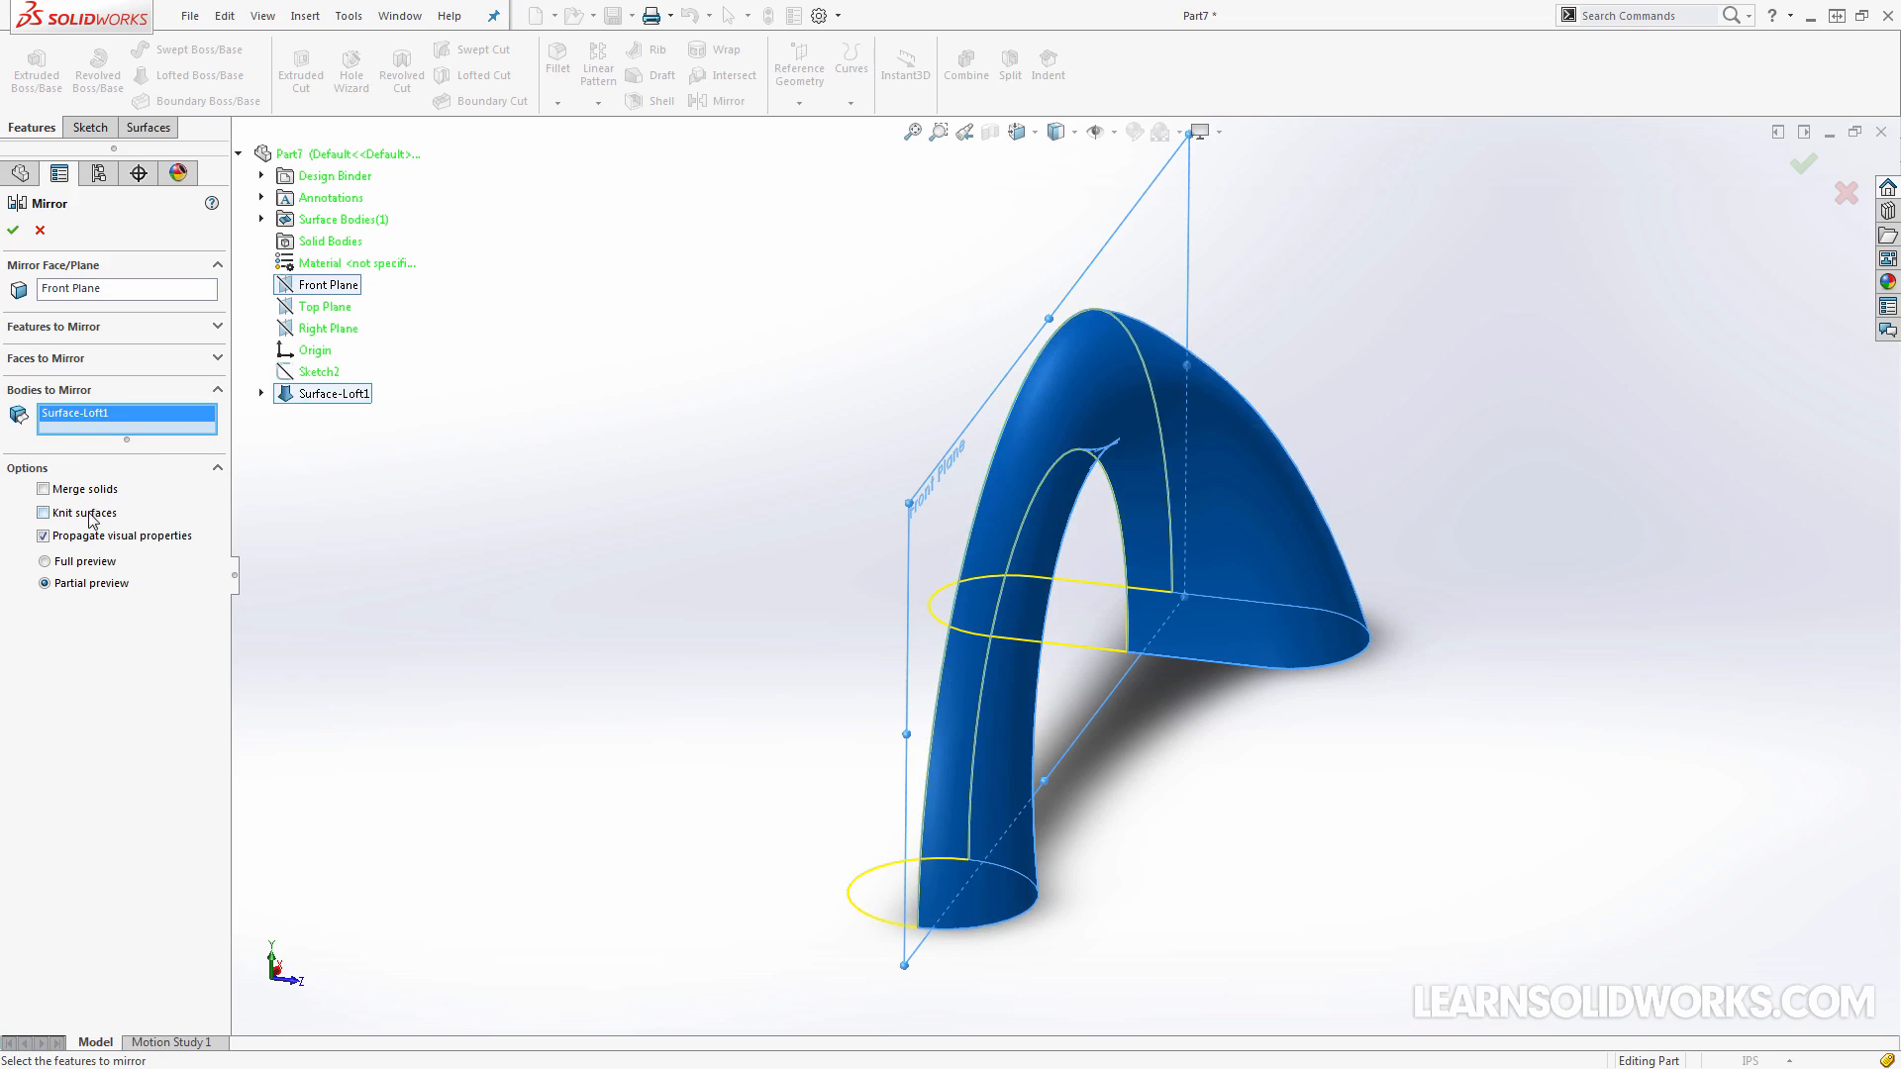
click(14, 234)
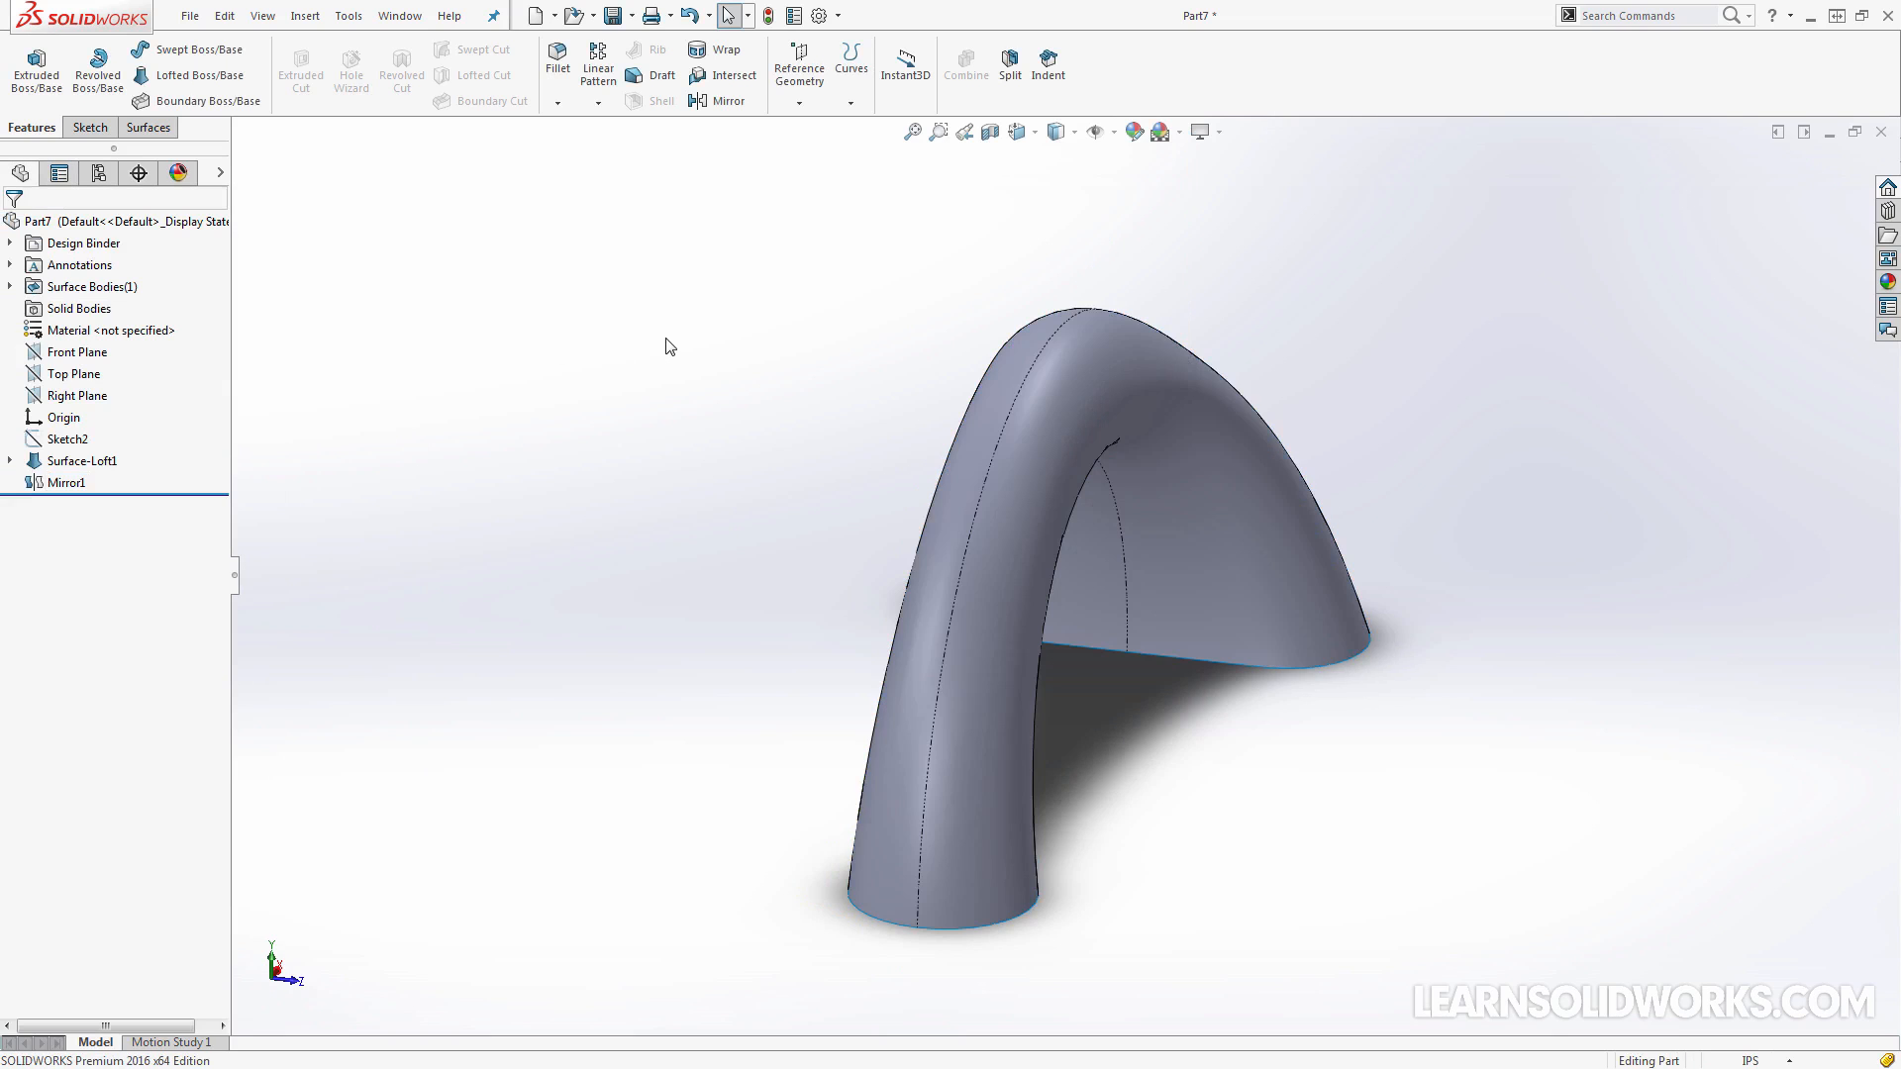
Examine the mirrored arch from several sides in Shaded display and return to Shaded With Edges
middle_drag(696, 362, 1042, 351)
middle_drag(1358, 370, 1073, 136)
click(1073, 136)
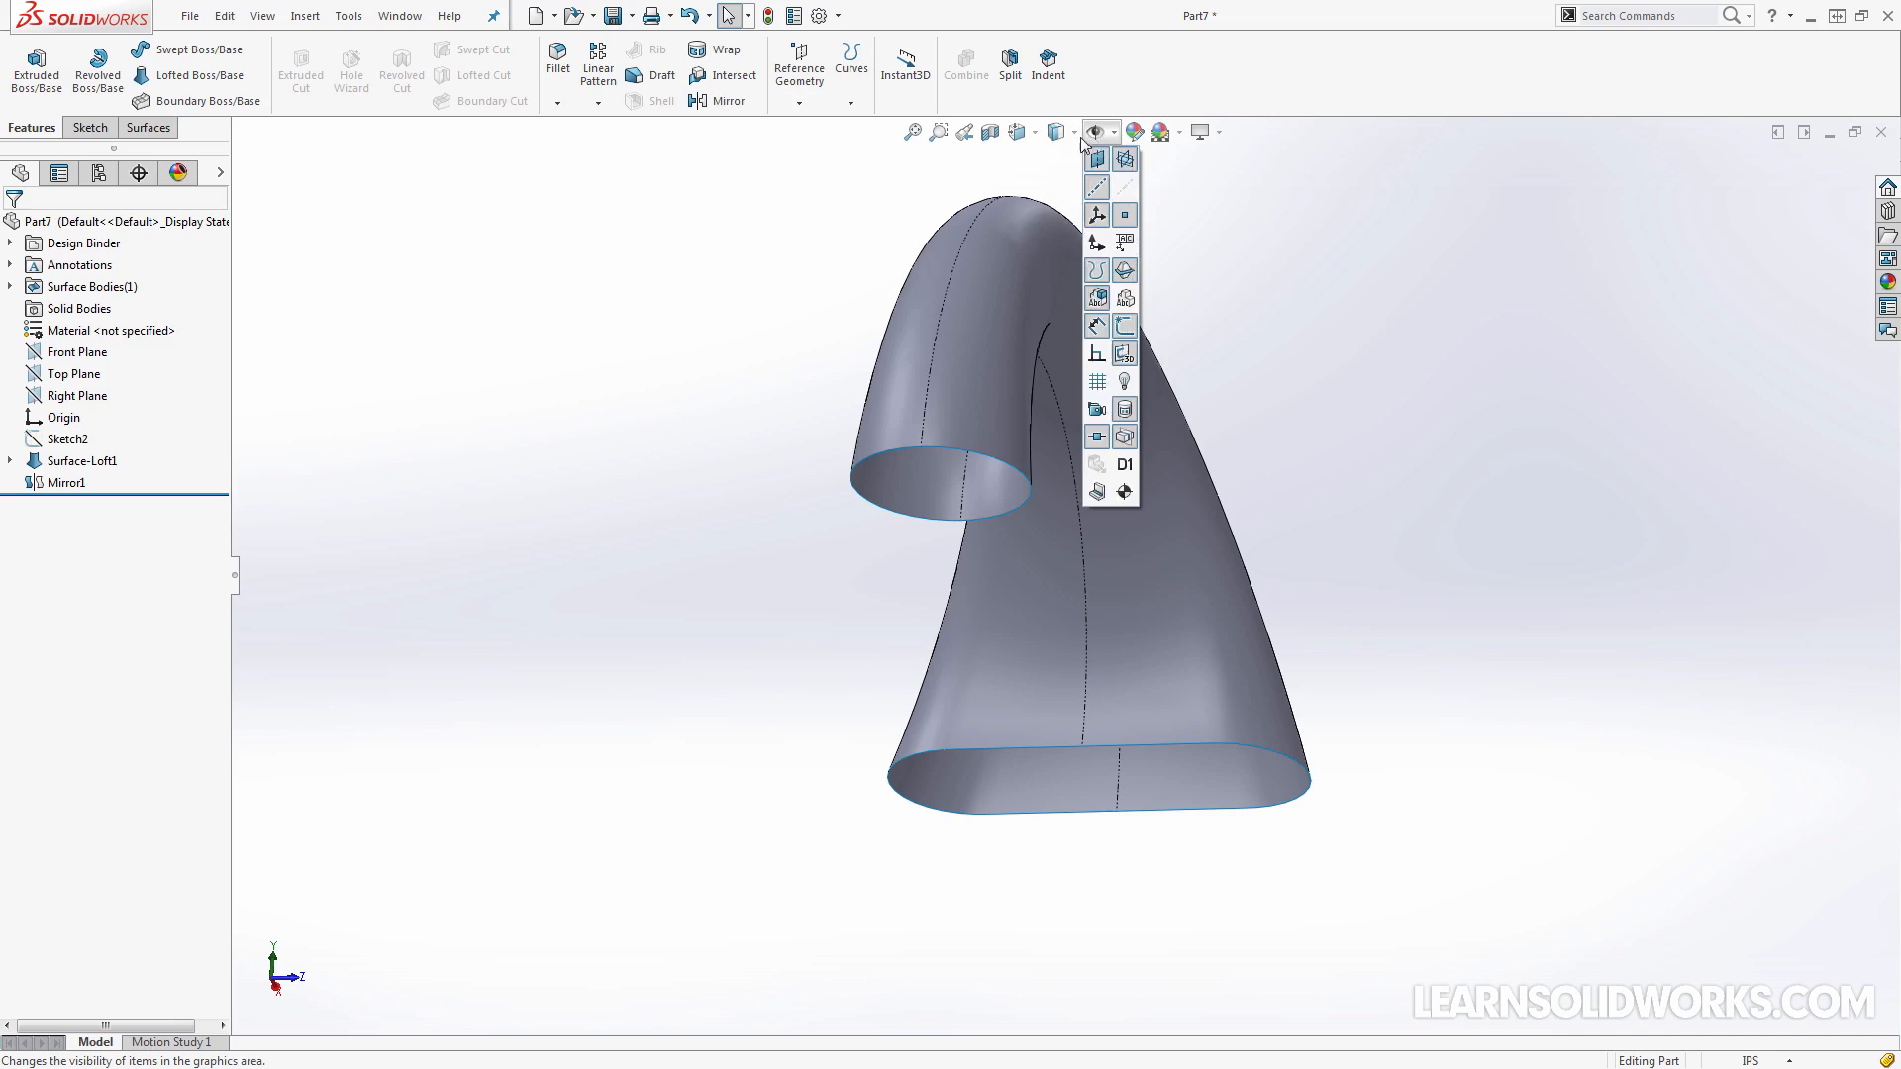
click(1060, 190)
middle_drag(1339, 267, 1339, 267)
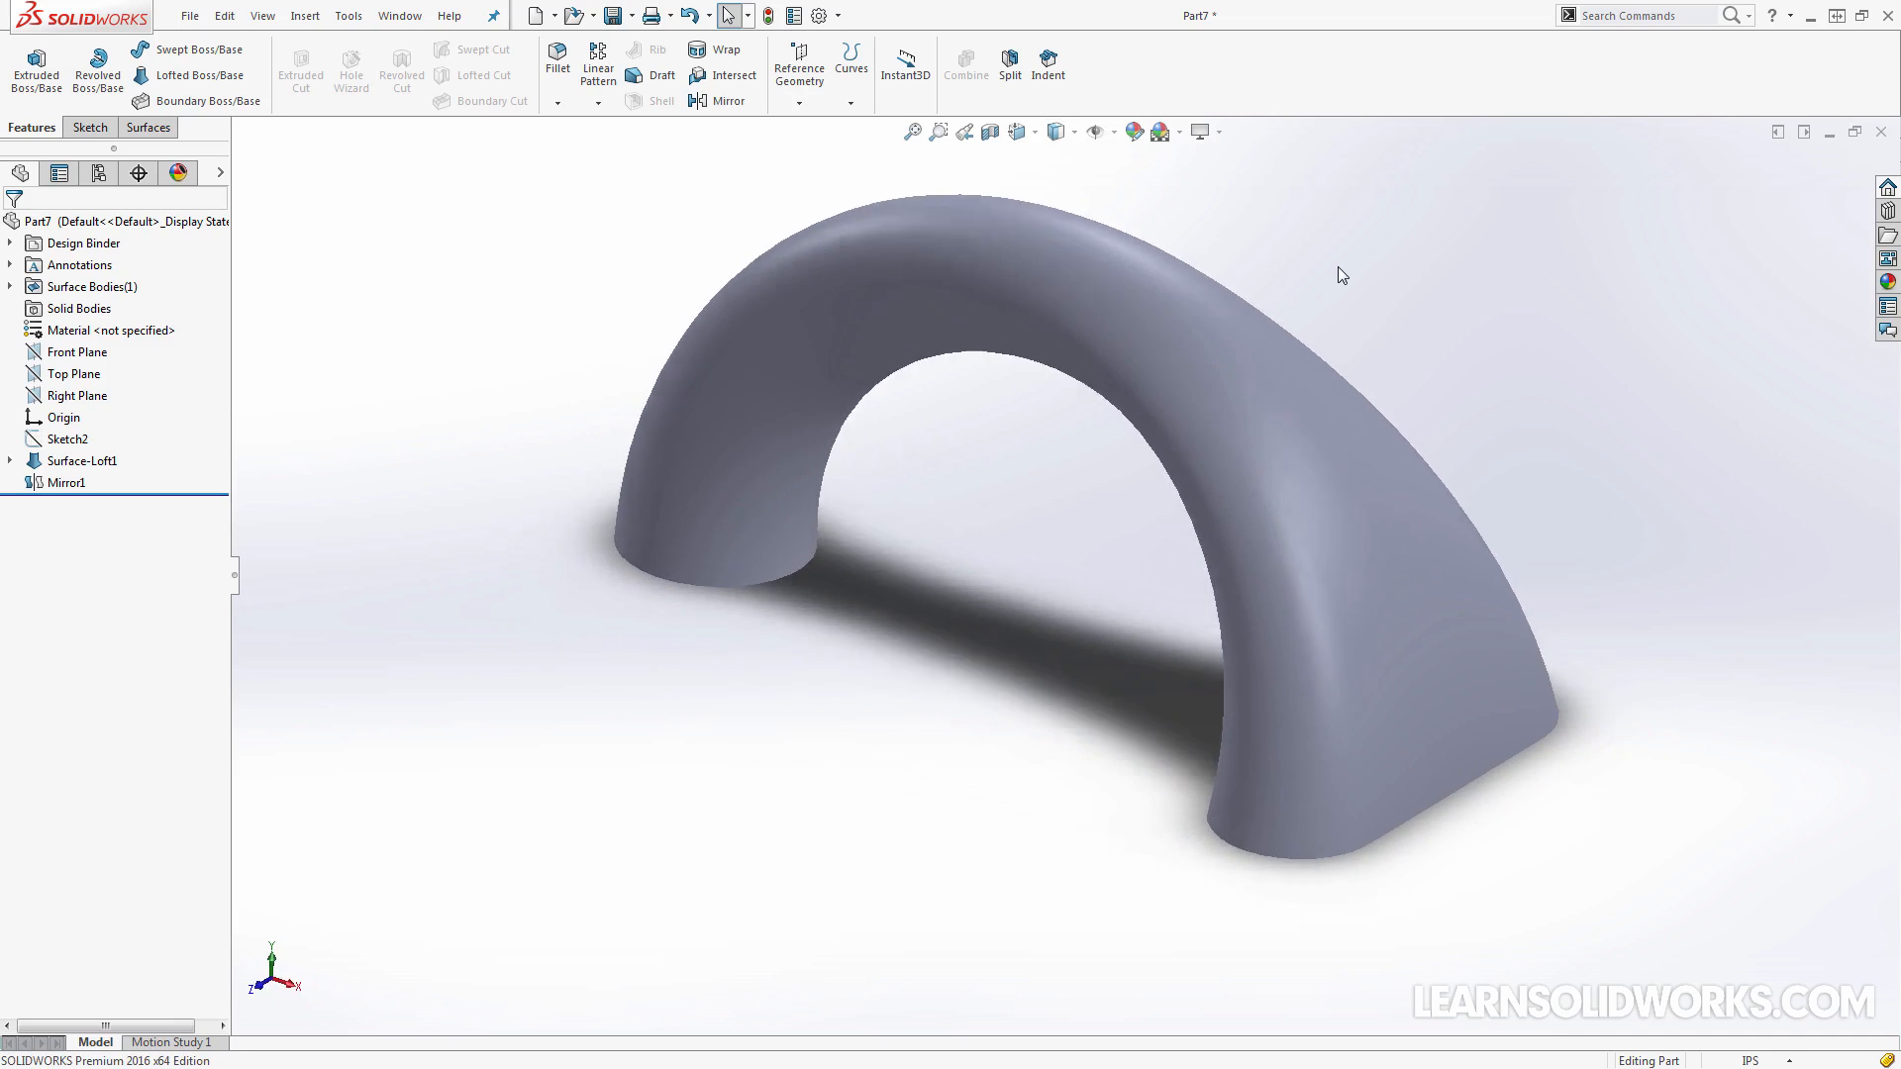
right_drag(1339, 267, 1376, 335)
scroll(1374, 335, up, 2)
key(ctrl+5)
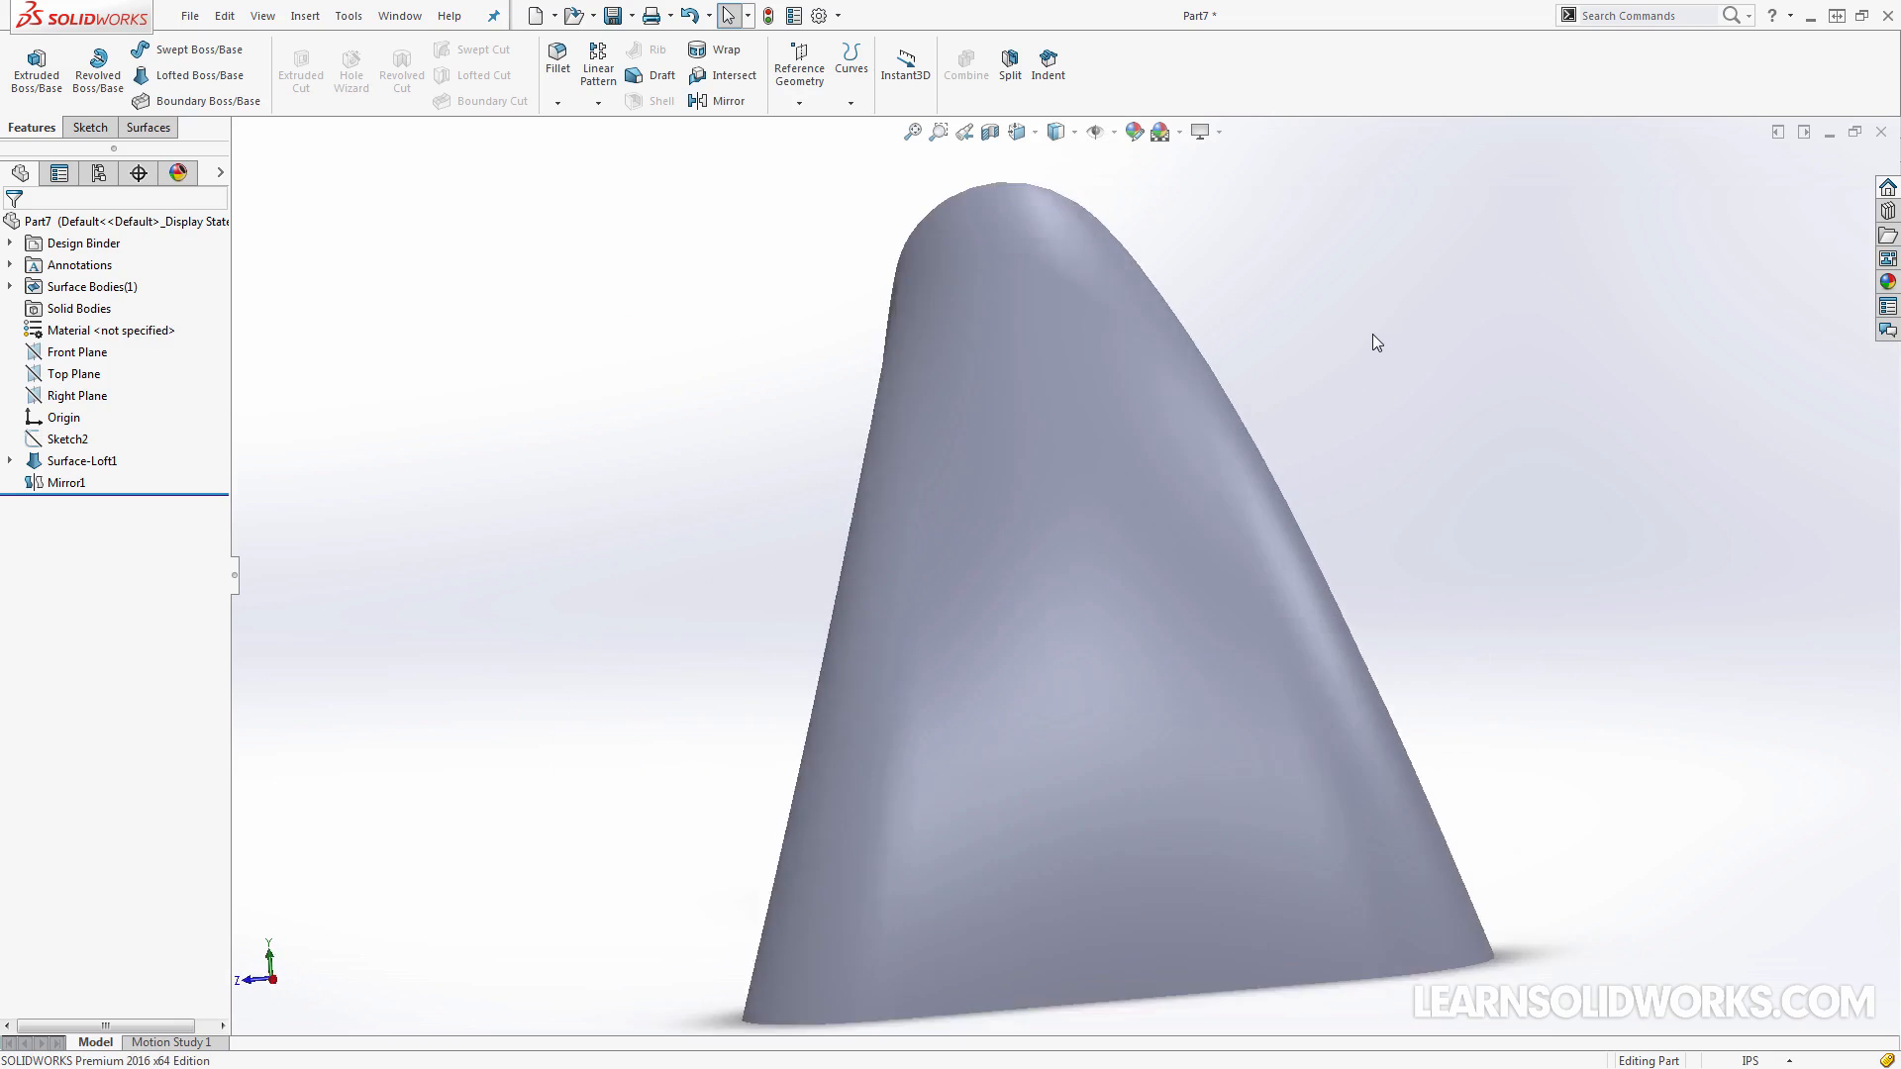
middle_drag(1239, 362, 1072, 139)
click(1060, 159)
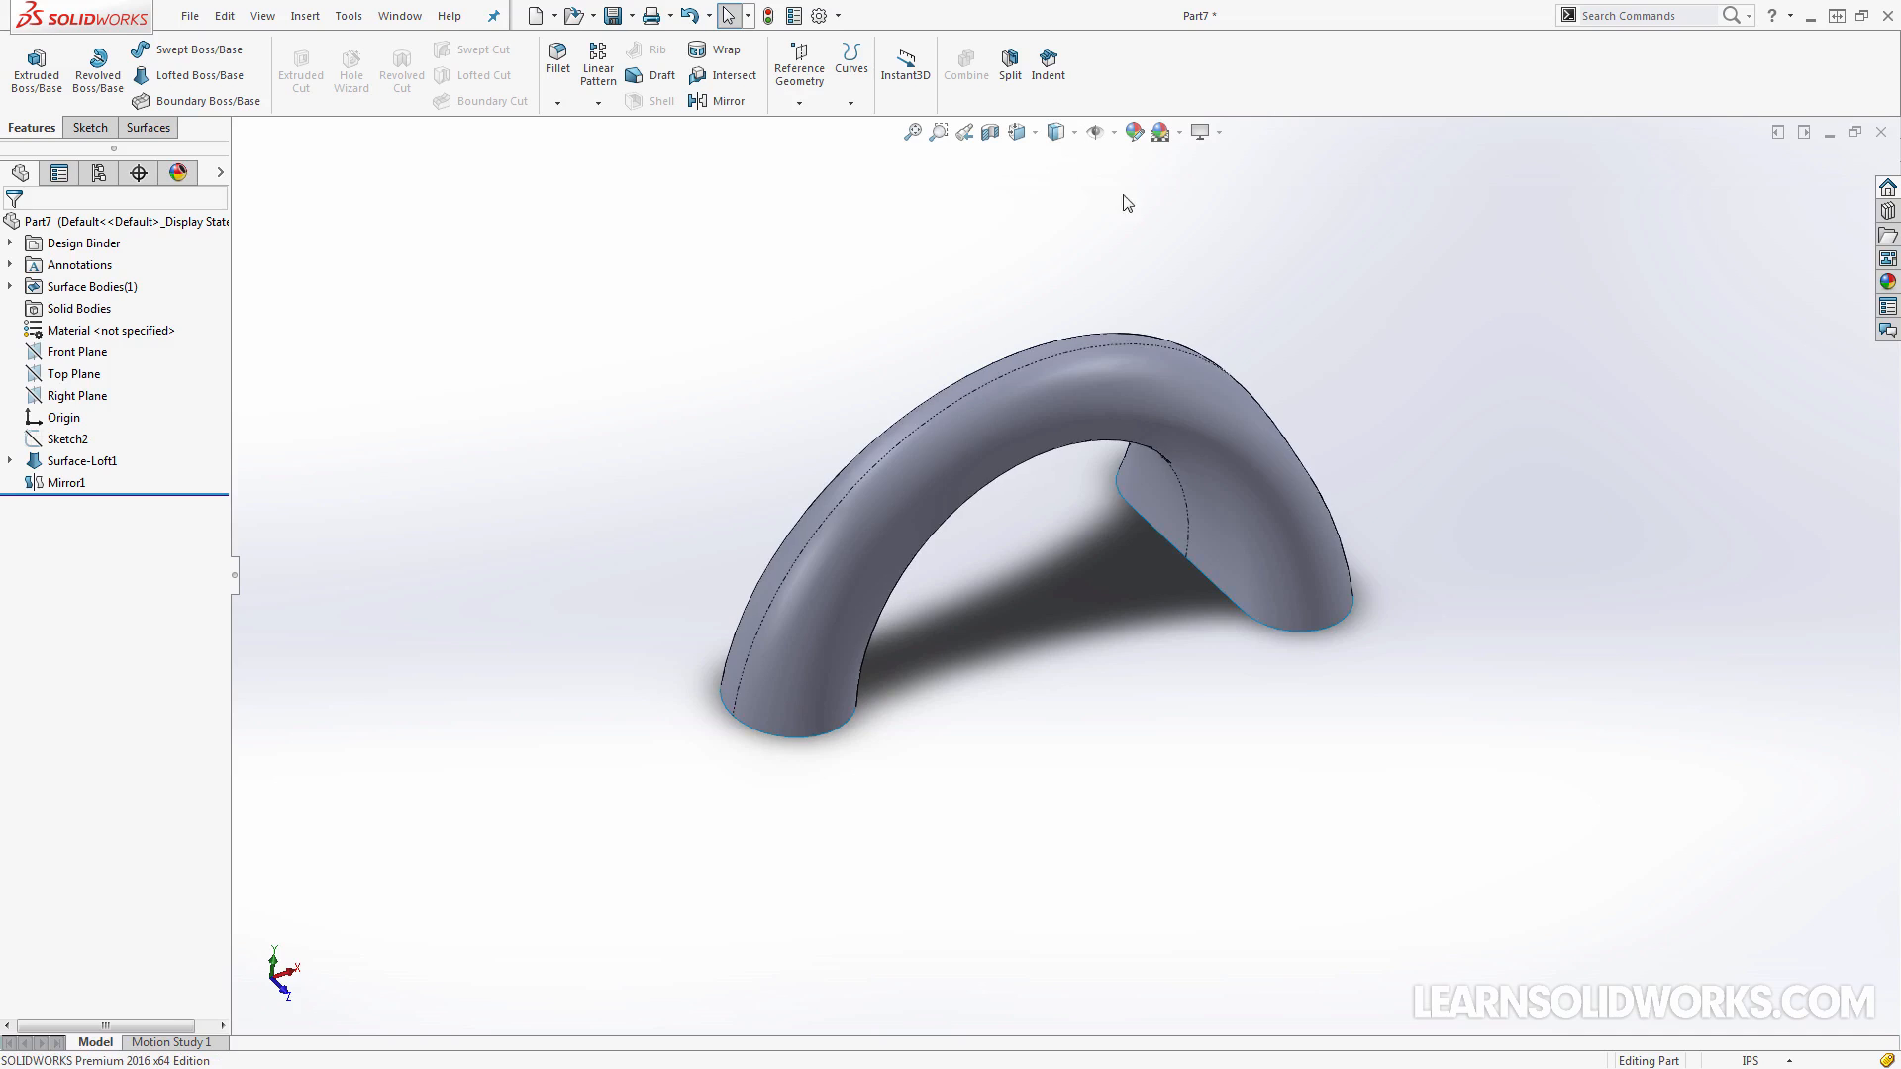
Expand Surface-Loft1 and show its Sketch1 in the model
mouse_move(1299, 271)
middle_down()
mouse_move(1155, 483)
mouse_move(842, 557)
mouse_move(80, 466)
middle_up()
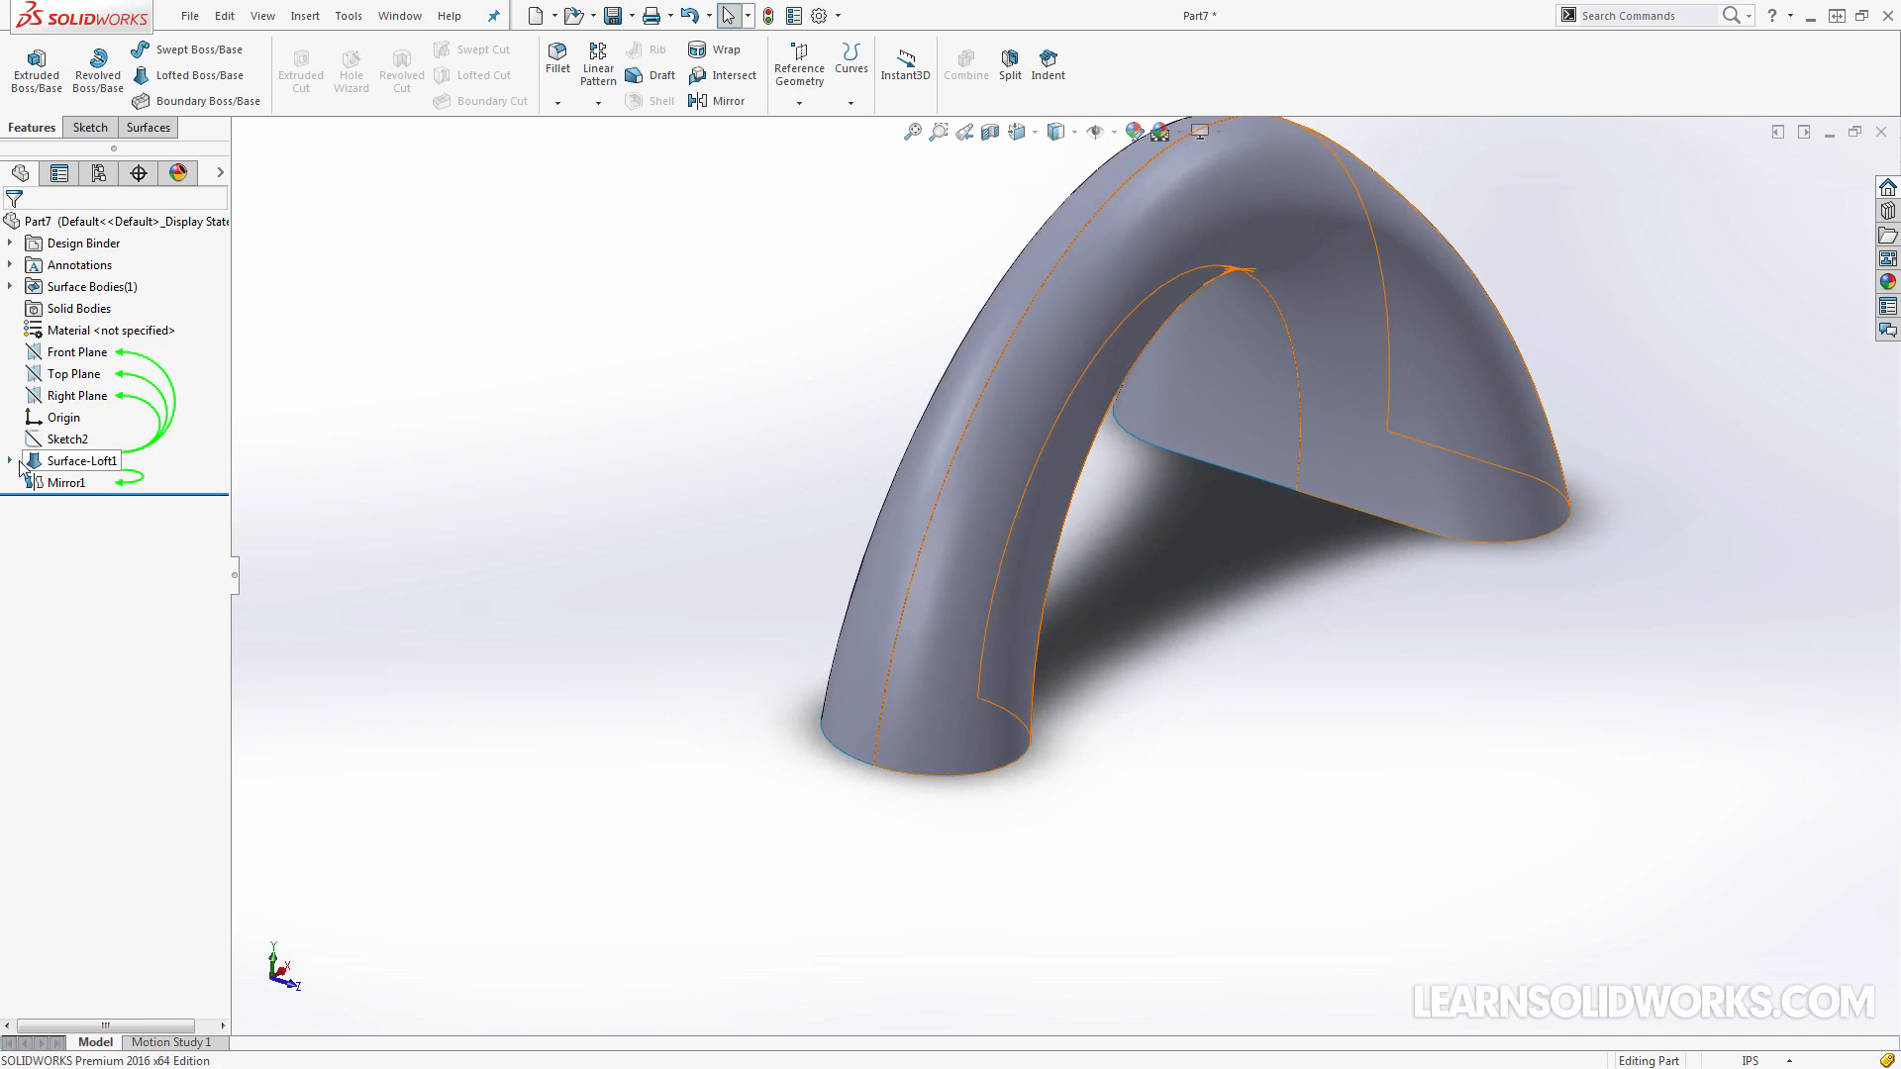
click(9, 461)
click(75, 484)
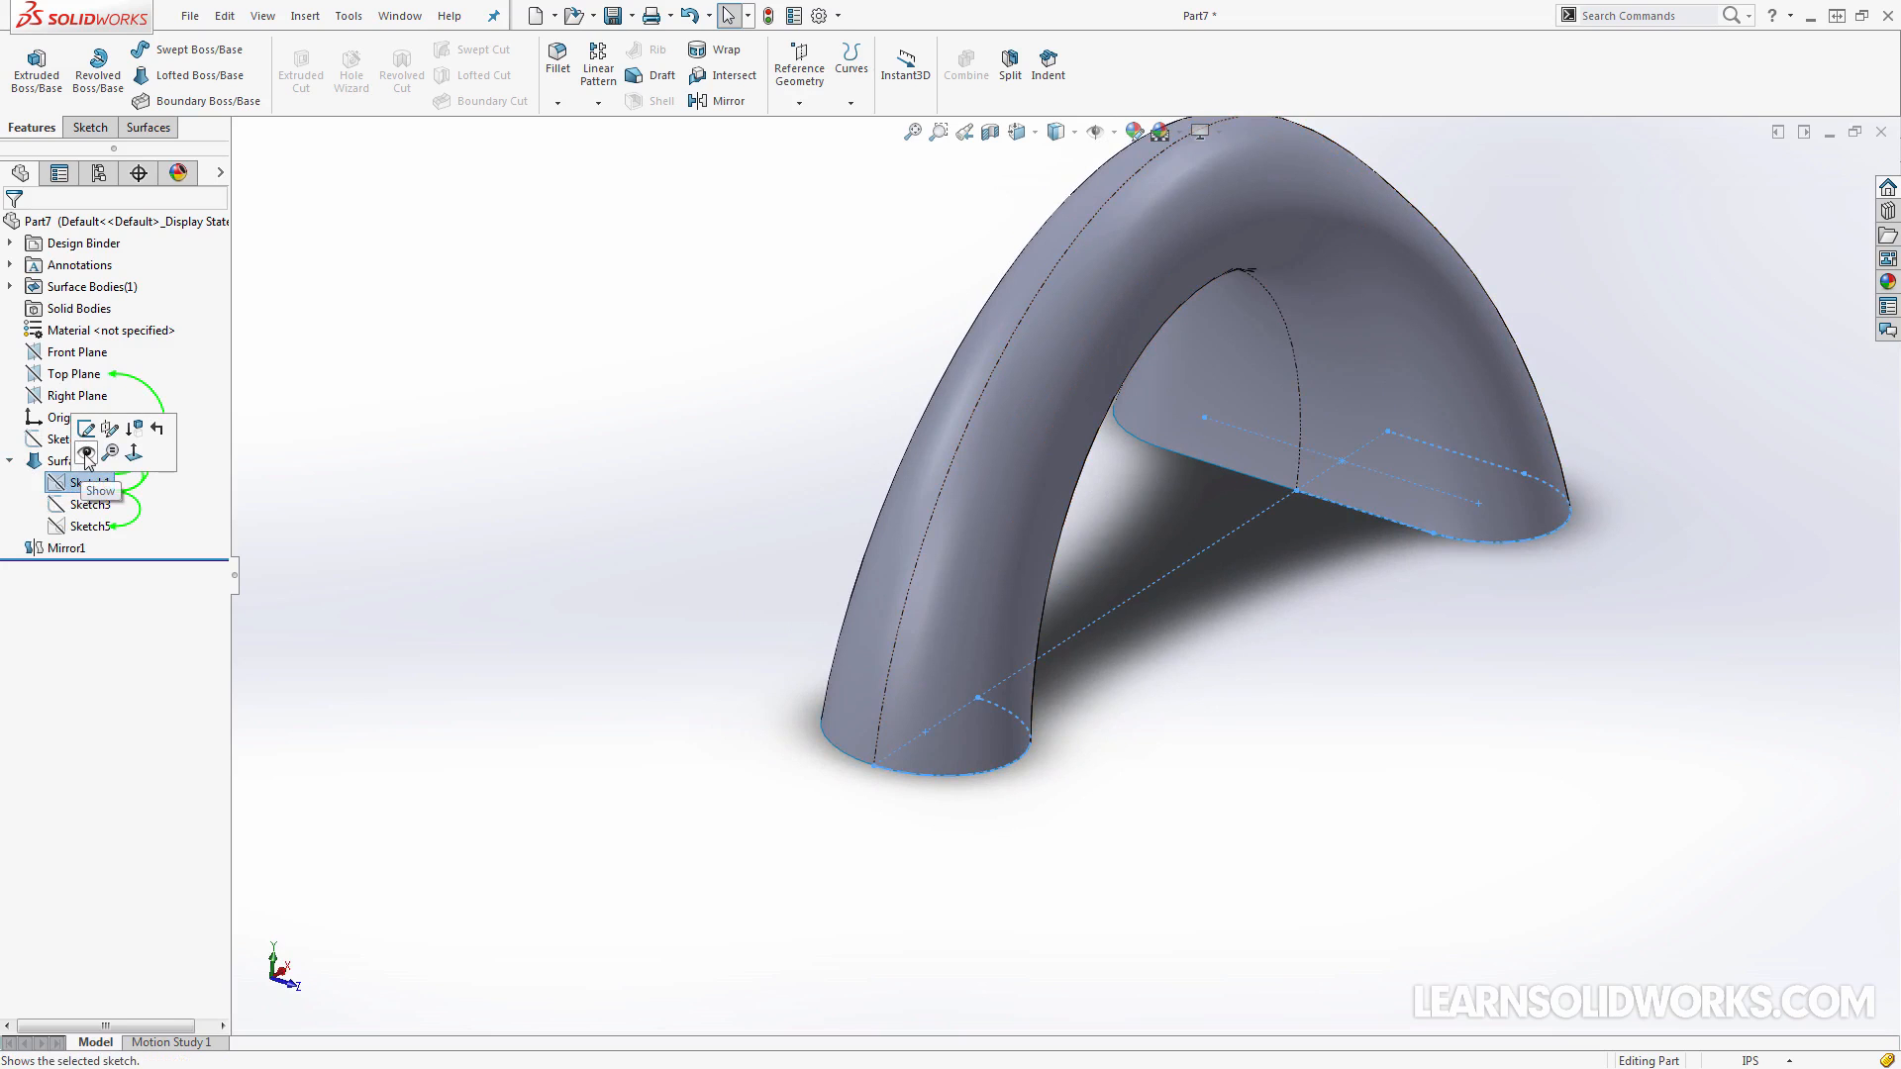
click(86, 455)
middle_drag(945, 584, 971, 645)
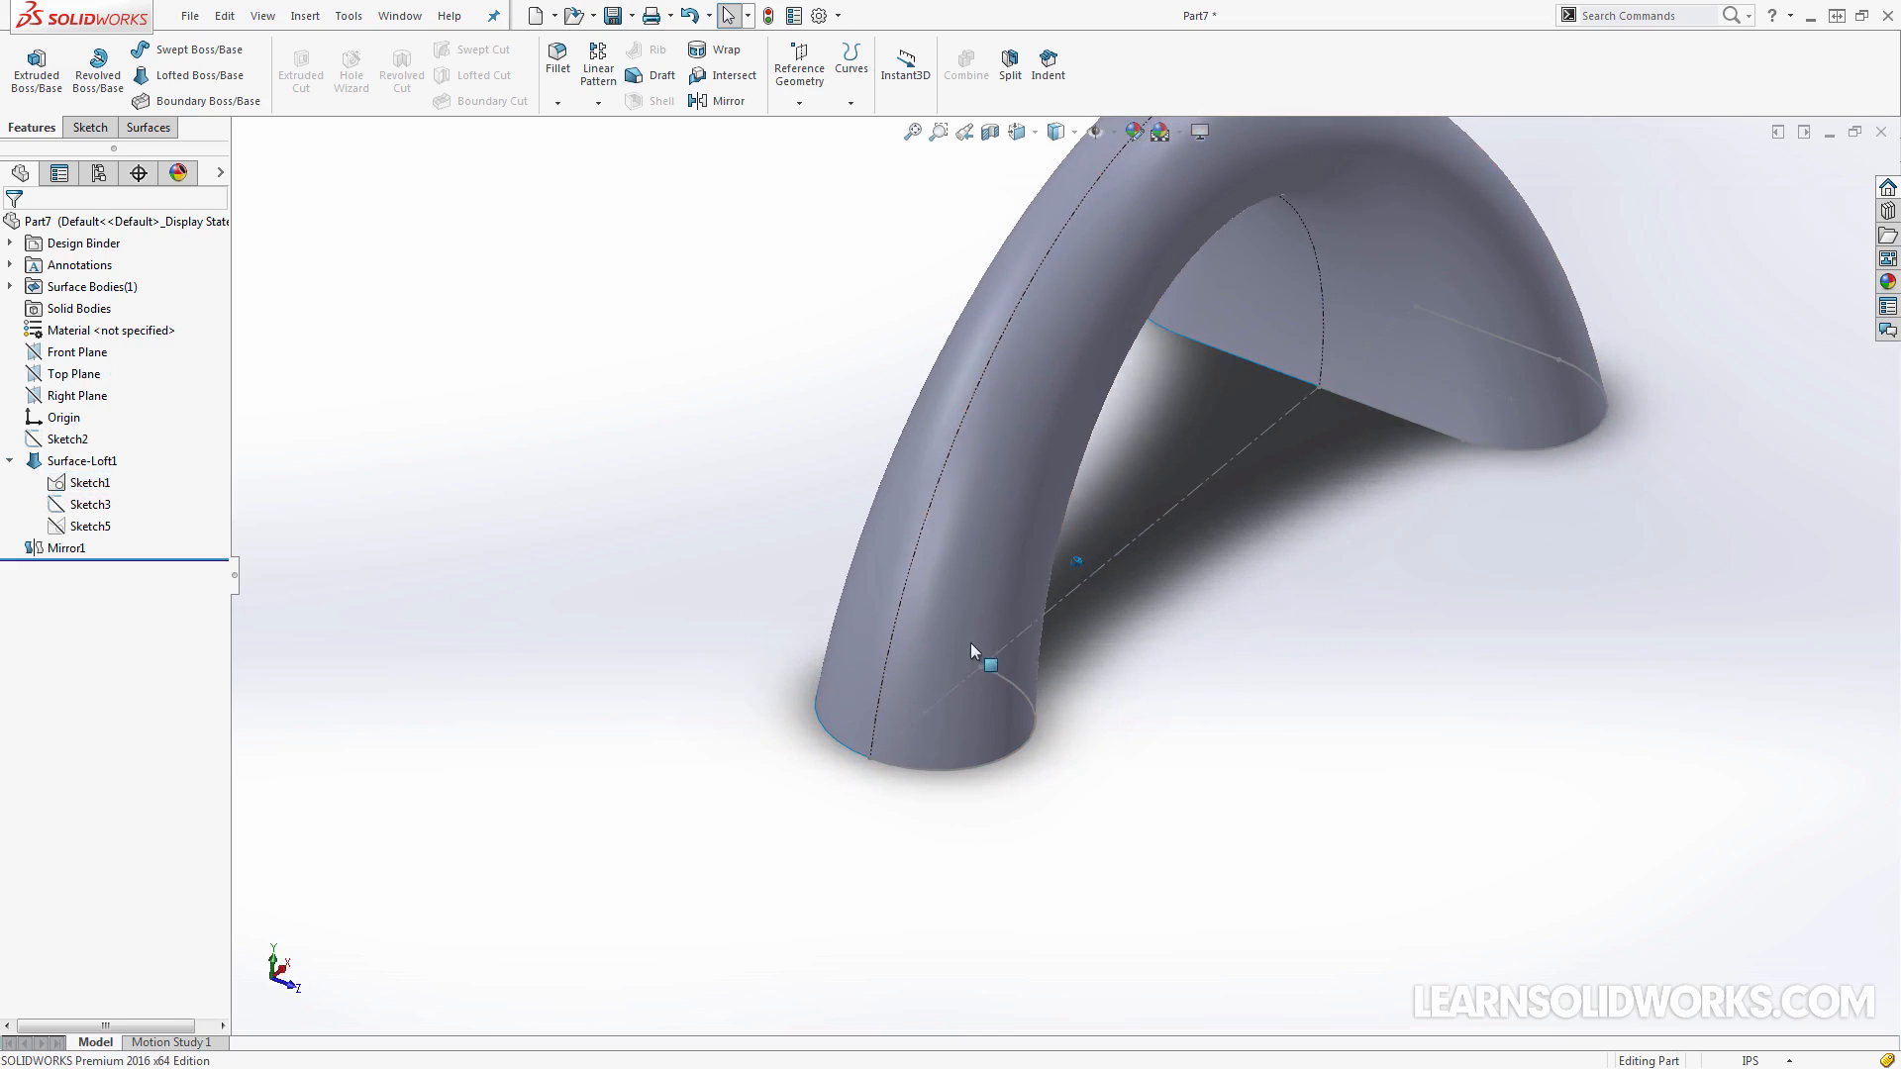
Hide the mirrored surface body so that only the Sketch1 profiles remain displayed
click(39, 554)
click(466, 477)
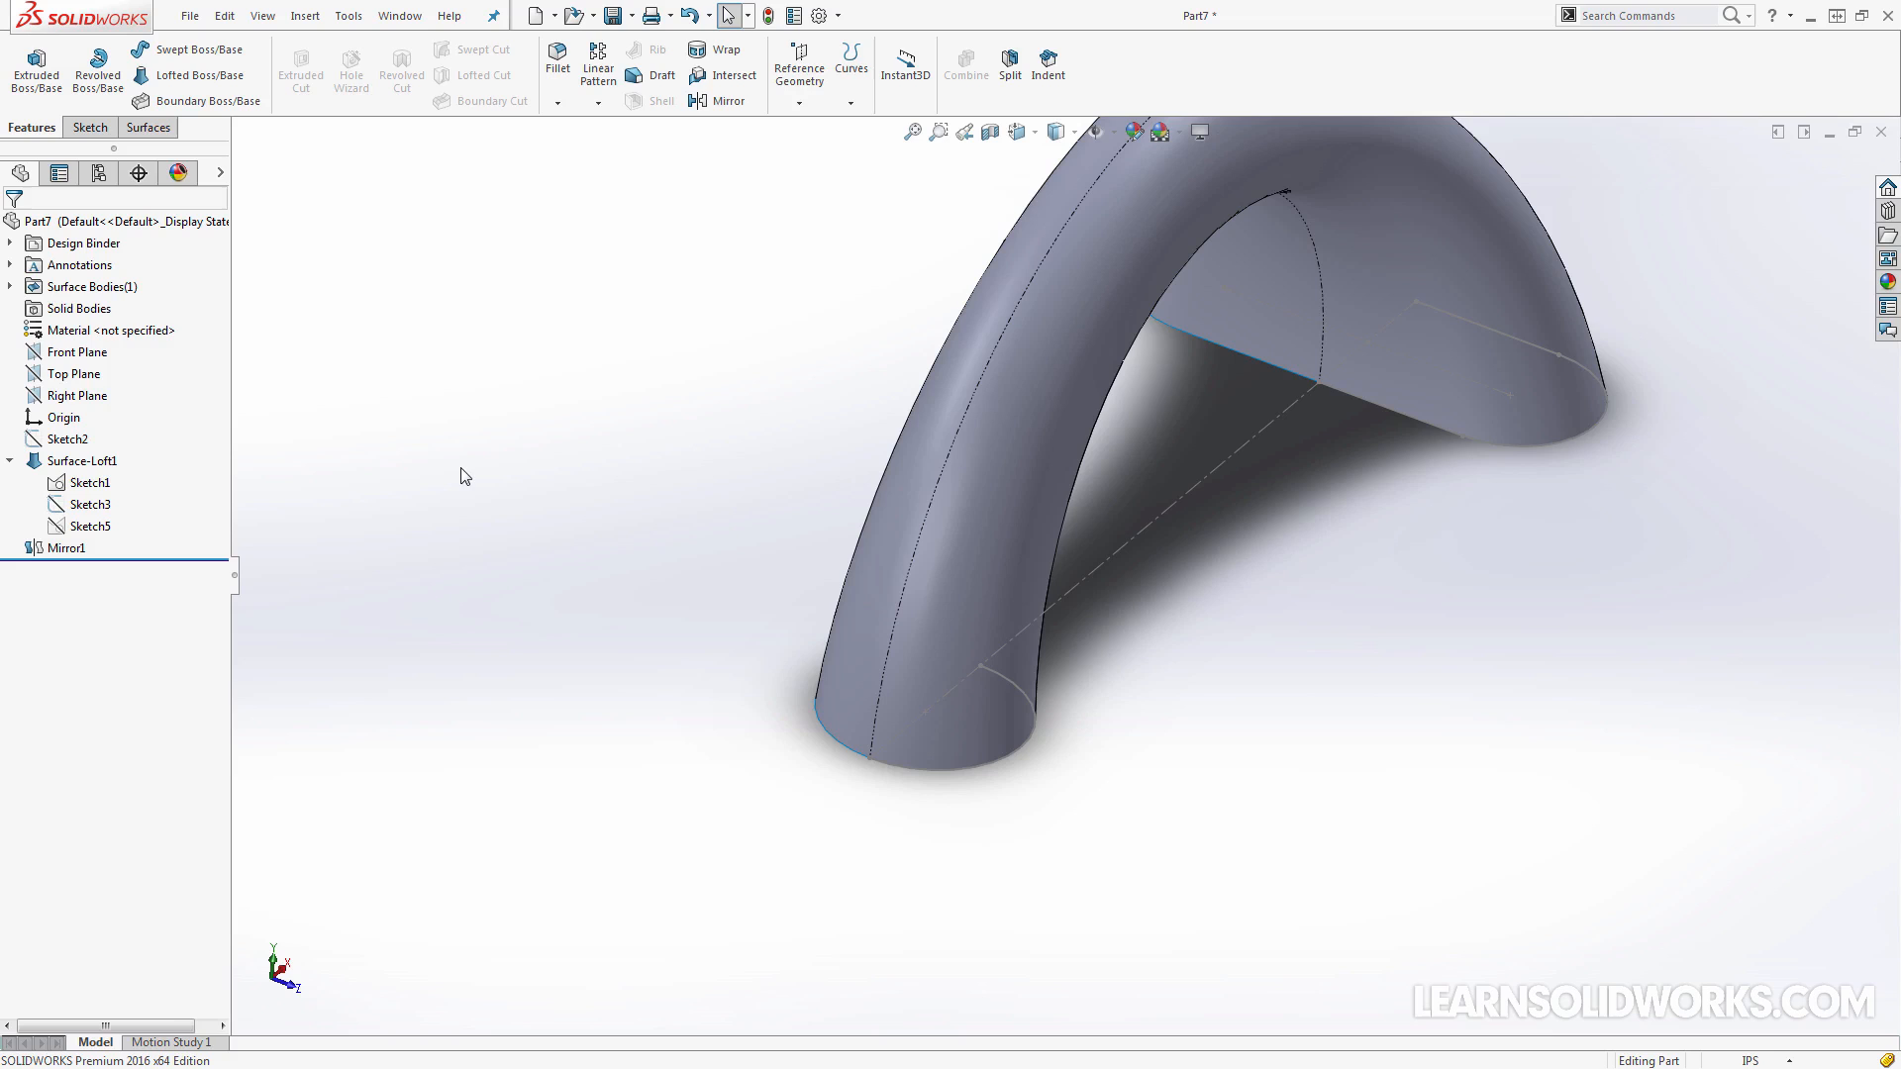
click(11, 286)
click(79, 308)
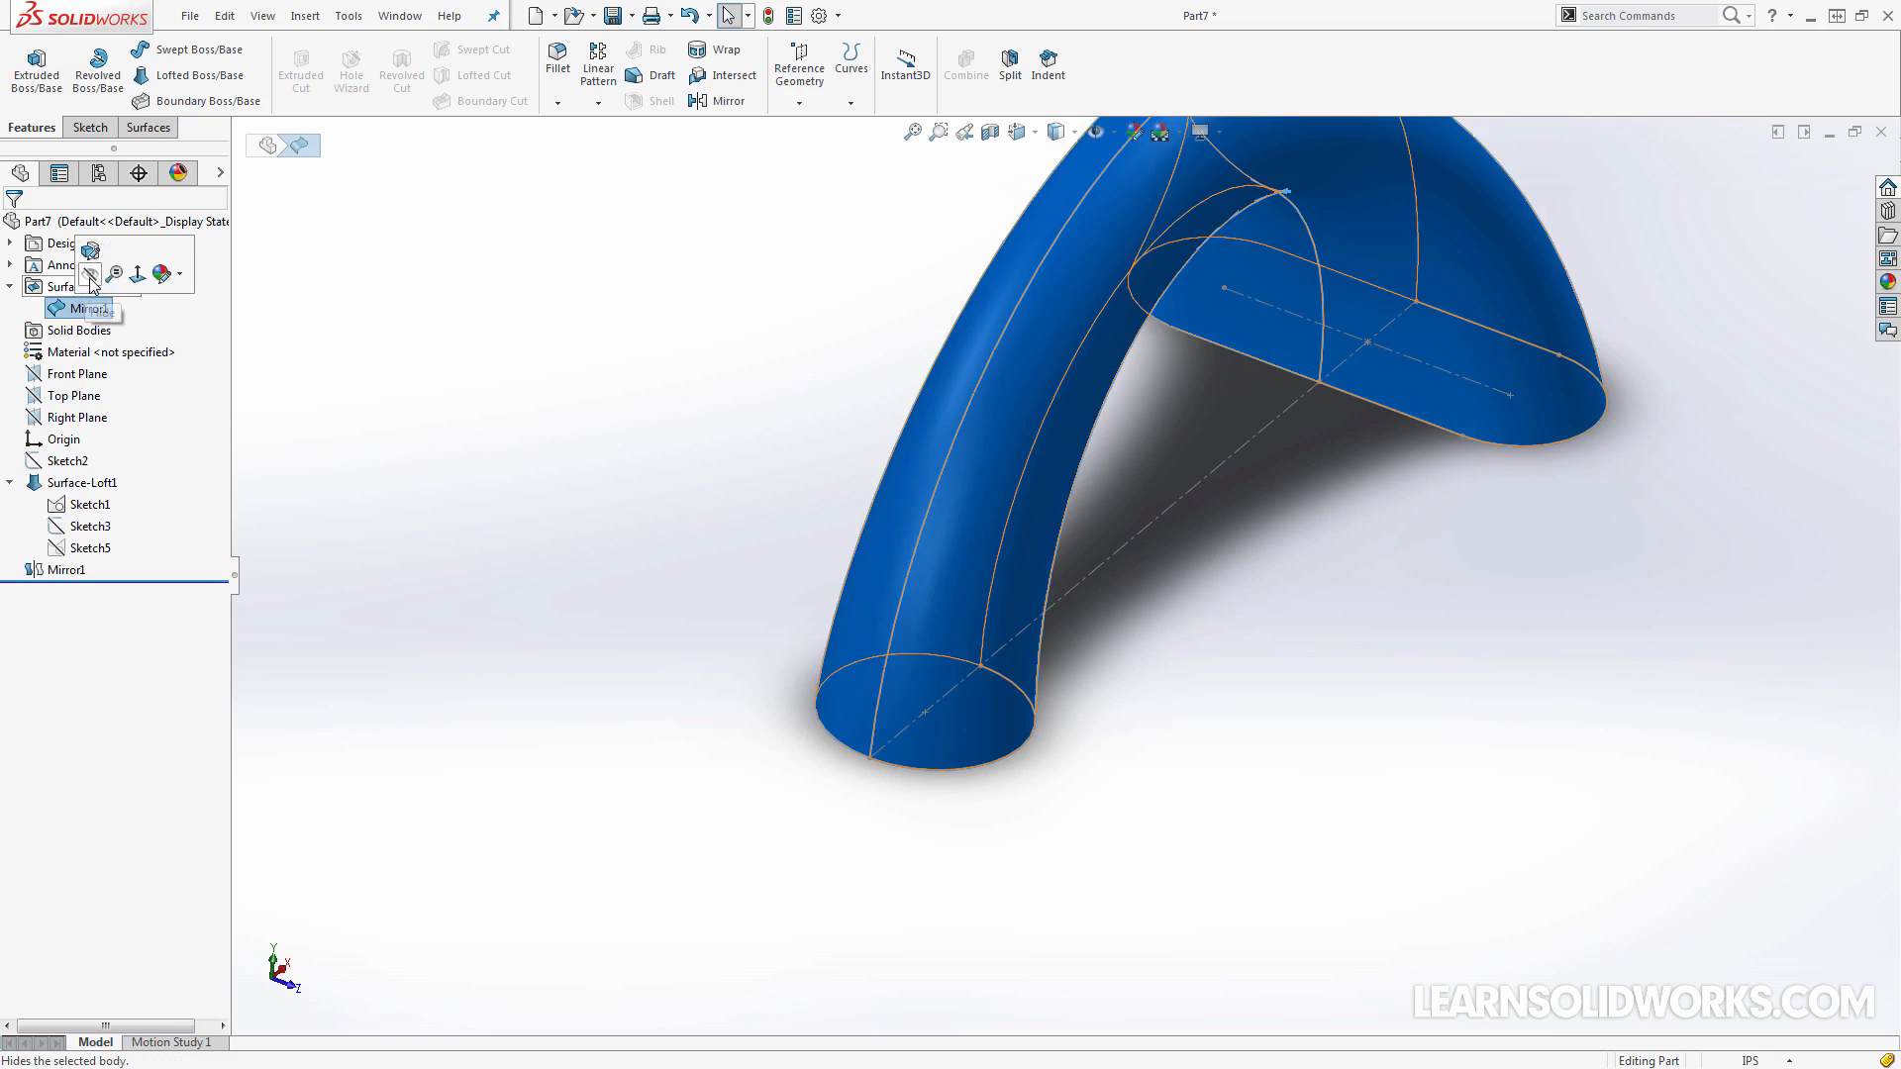
click(59, 284)
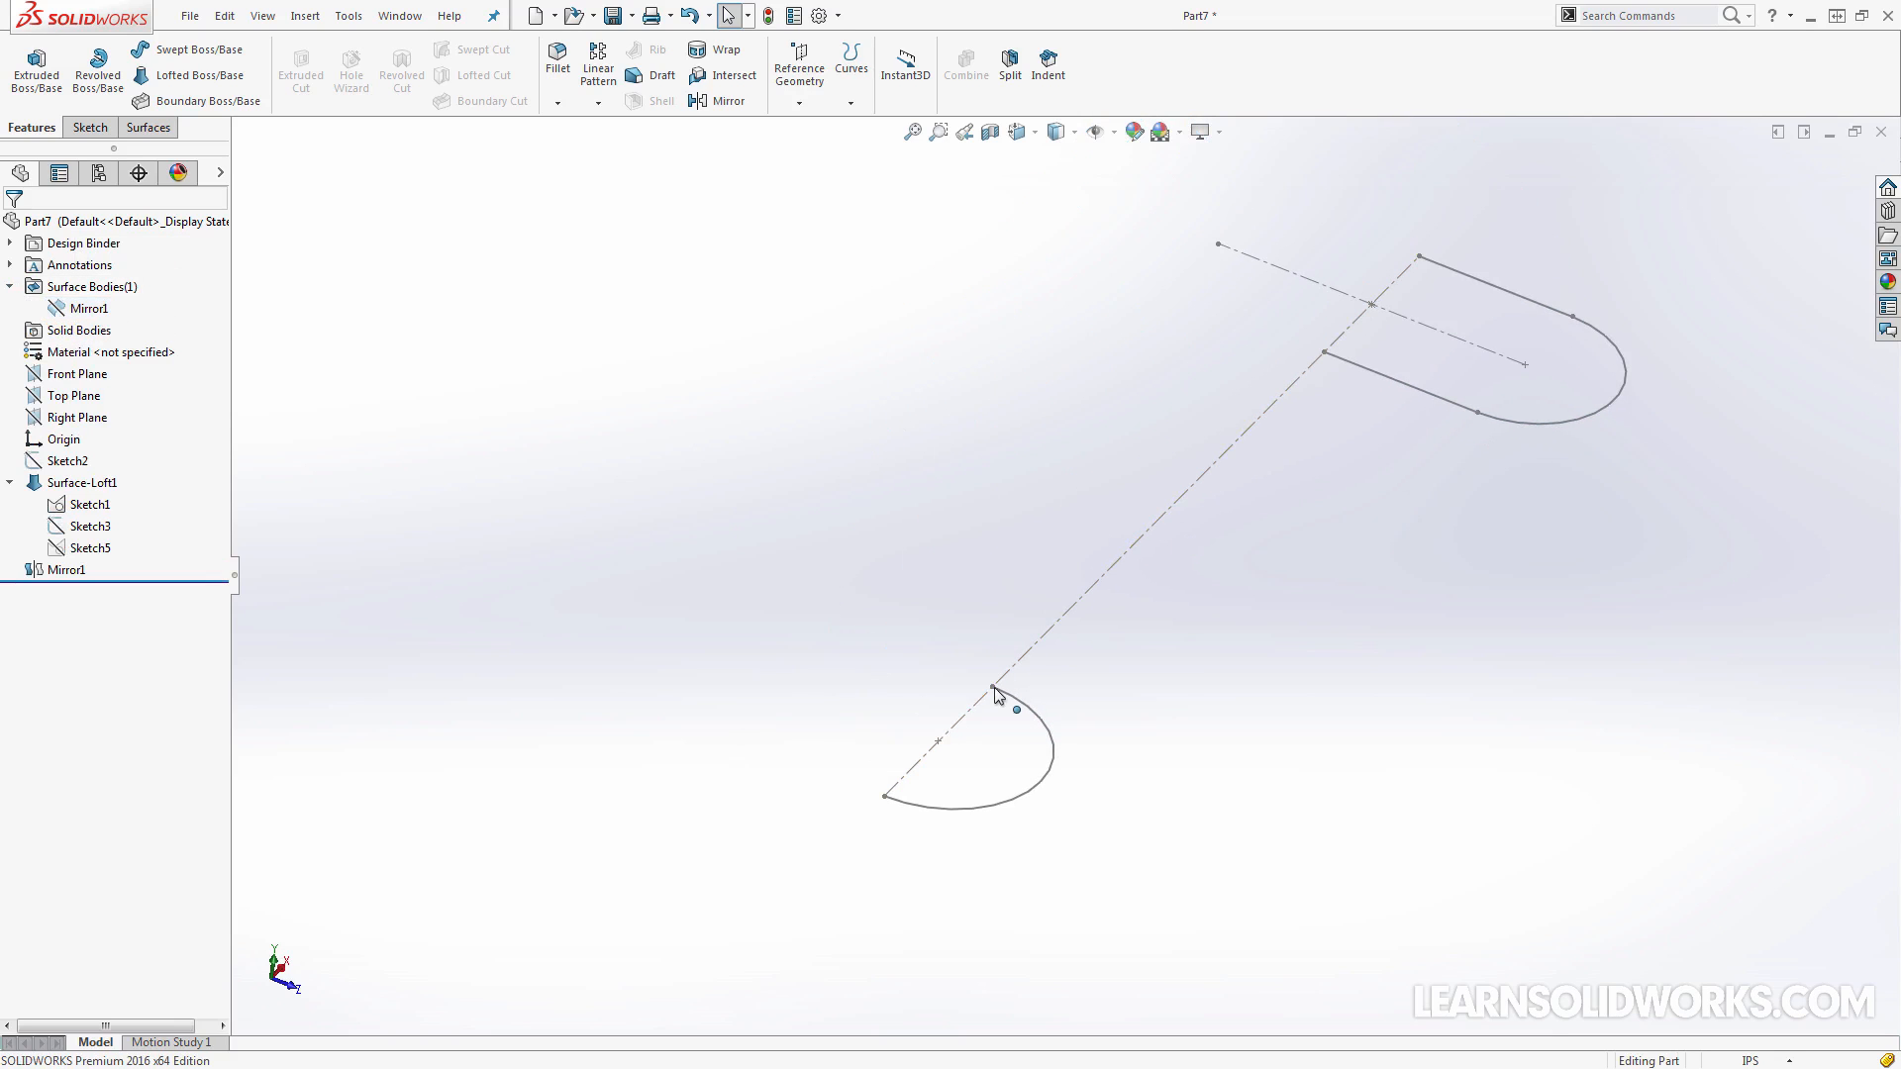
scroll(951, 738, up, 1)
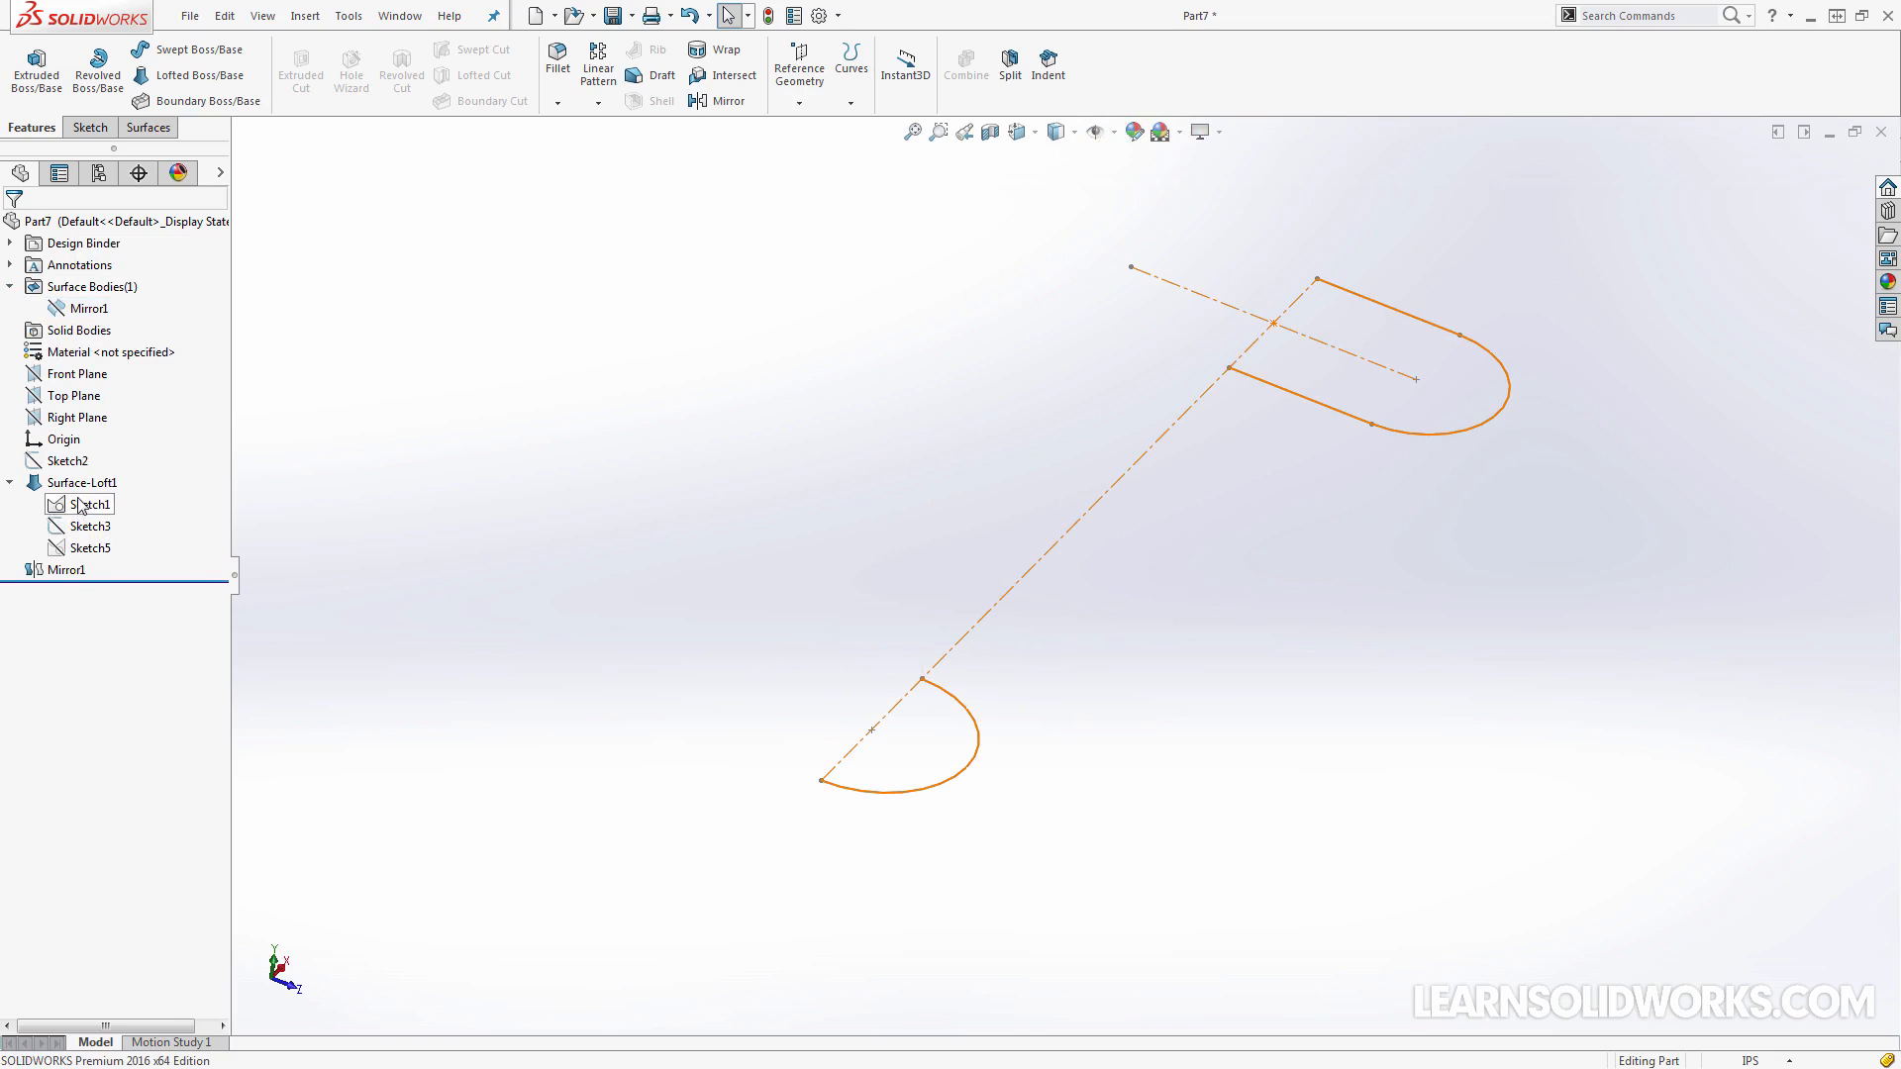
Delete the Mirror1 and Surface-Loft1 features while keeping their sketches
click(66, 570)
key(Delete)
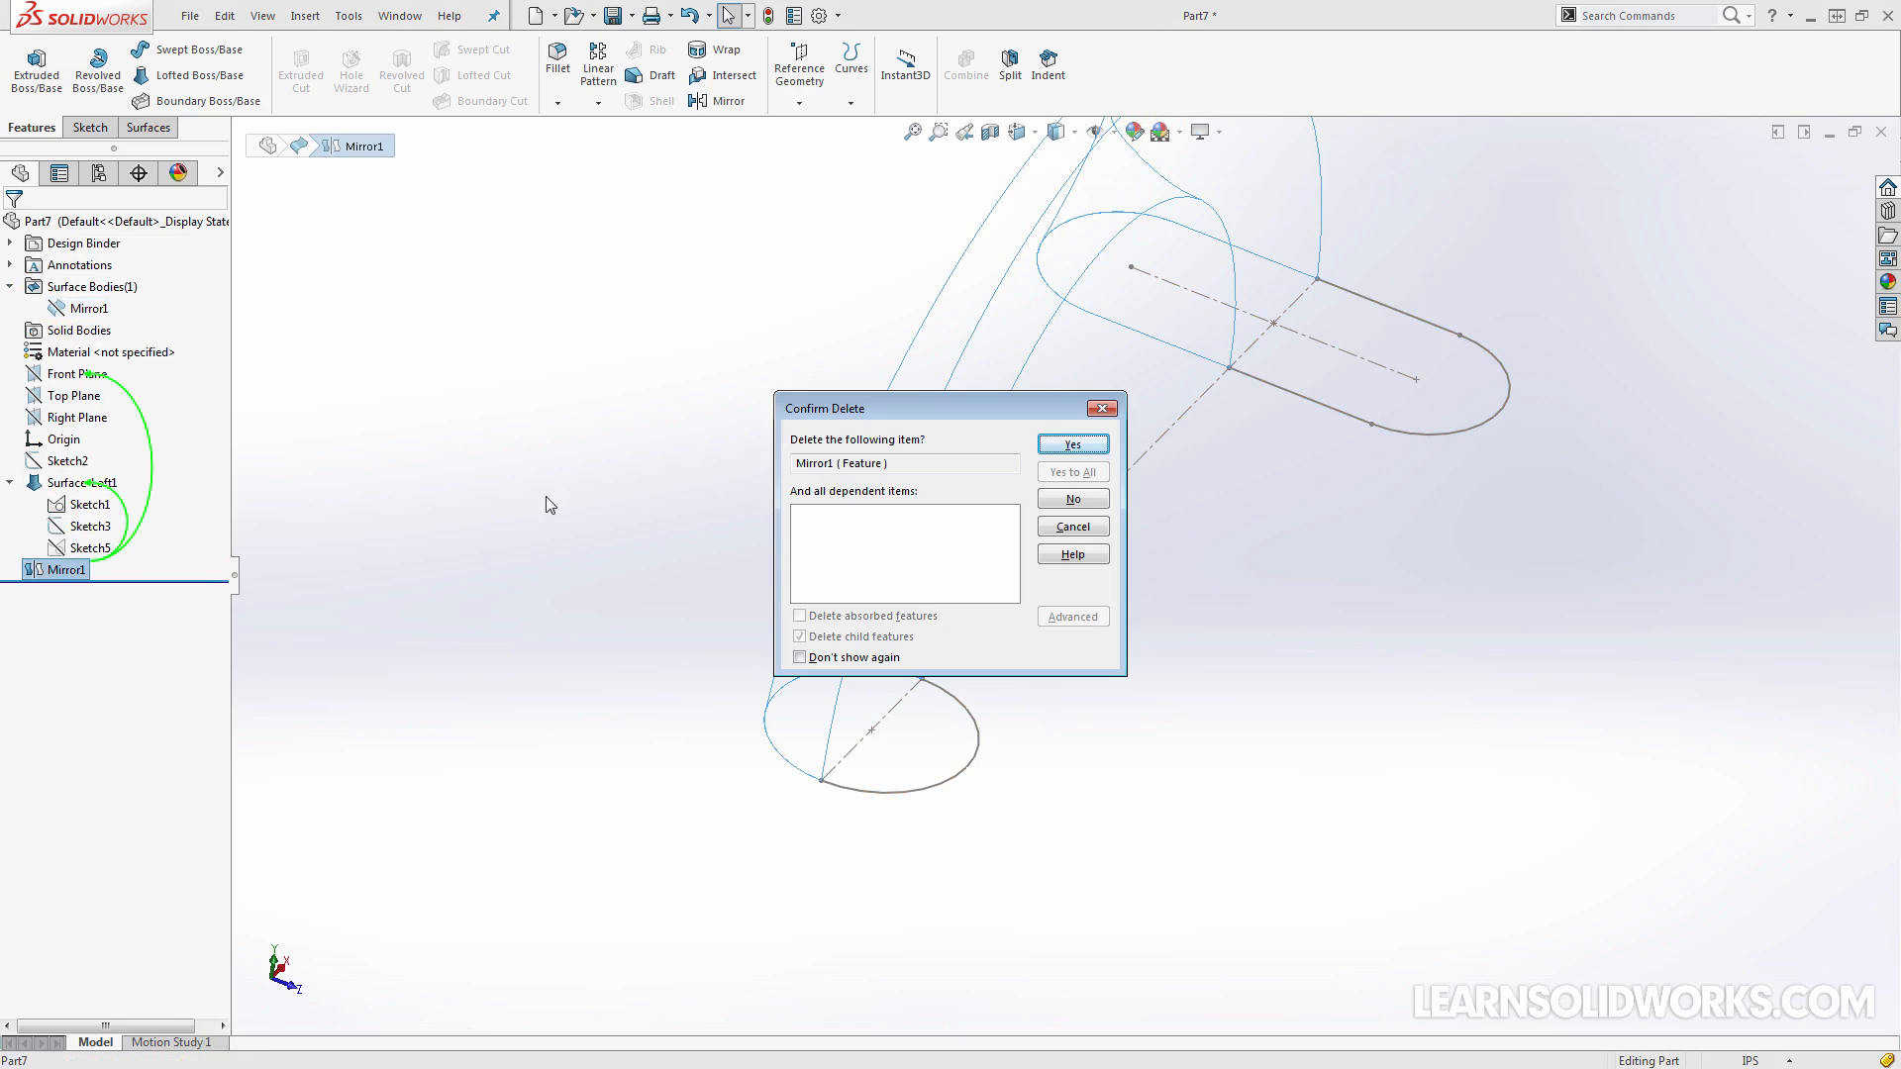
key(Return)
key(Delete)
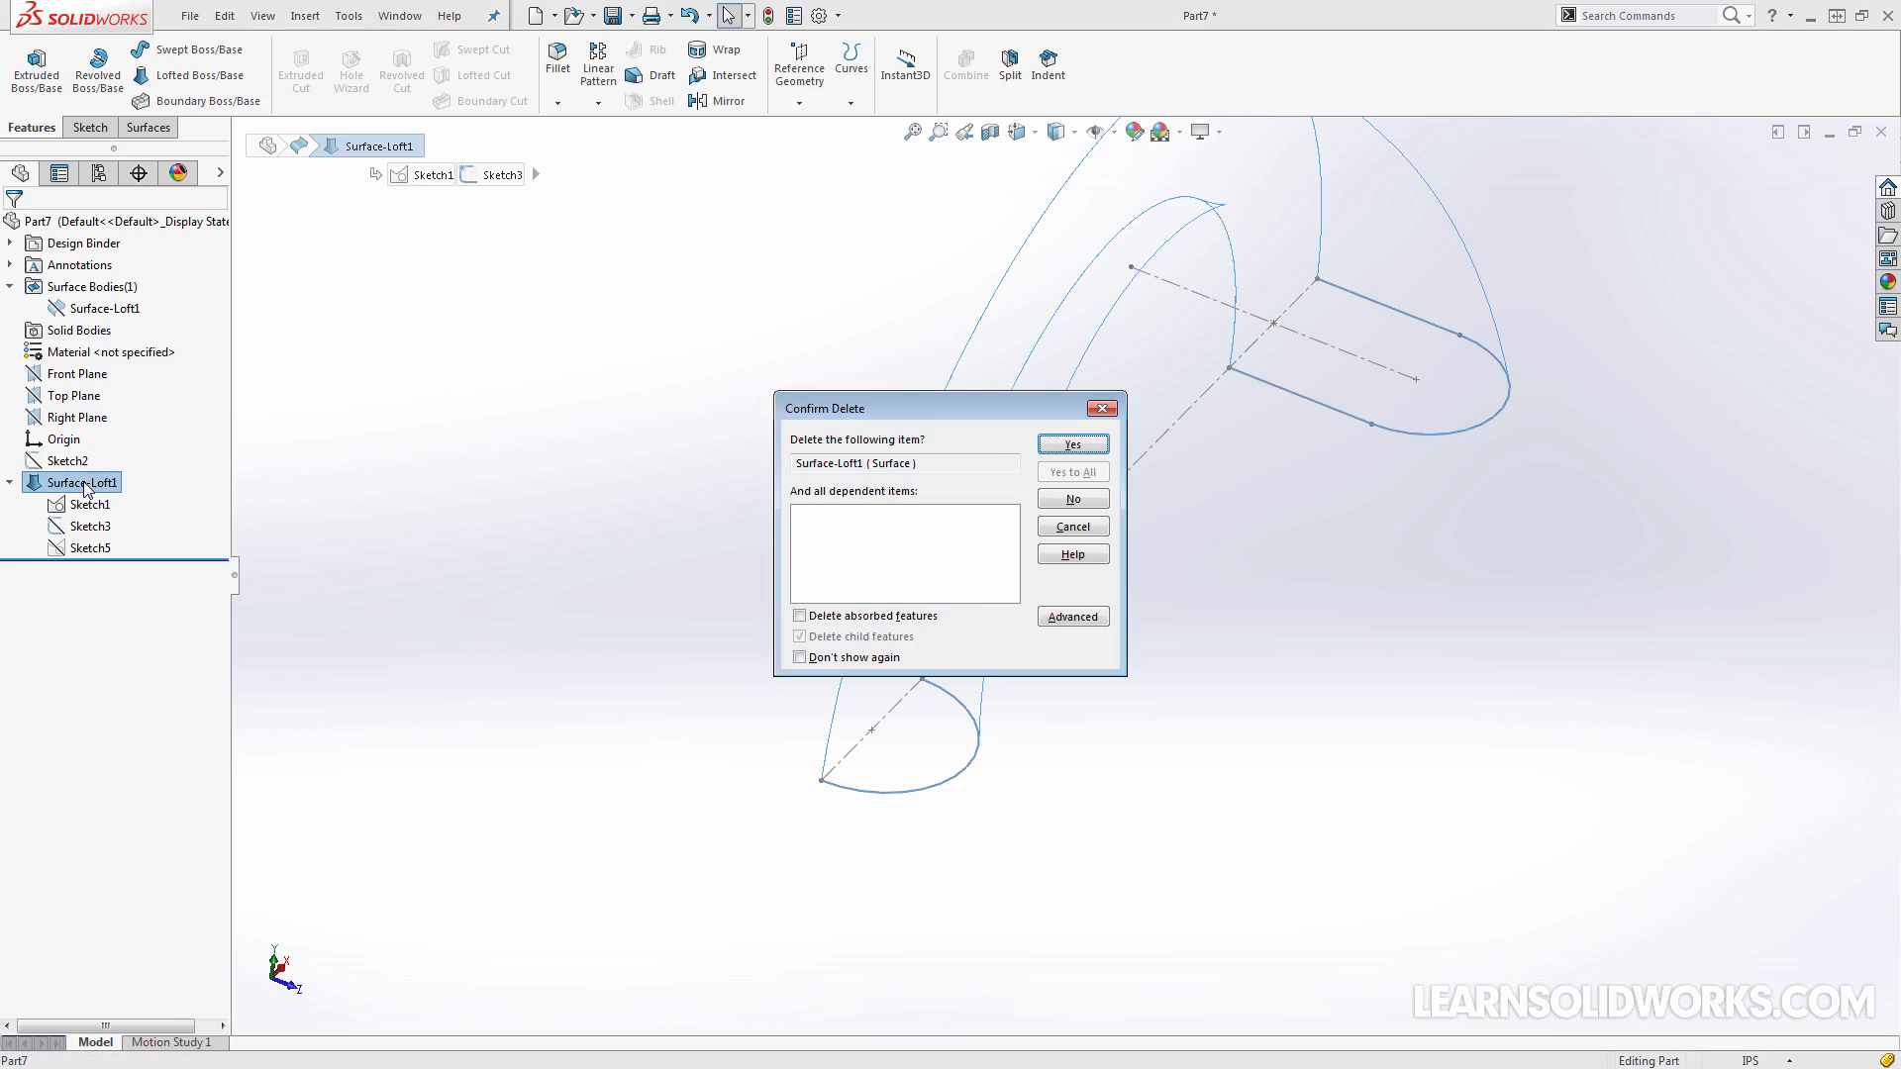
key(Return)
Edit Sketch1 and close the half-circle and half-slot profiles with straight lines between their open ends
click(67, 441)
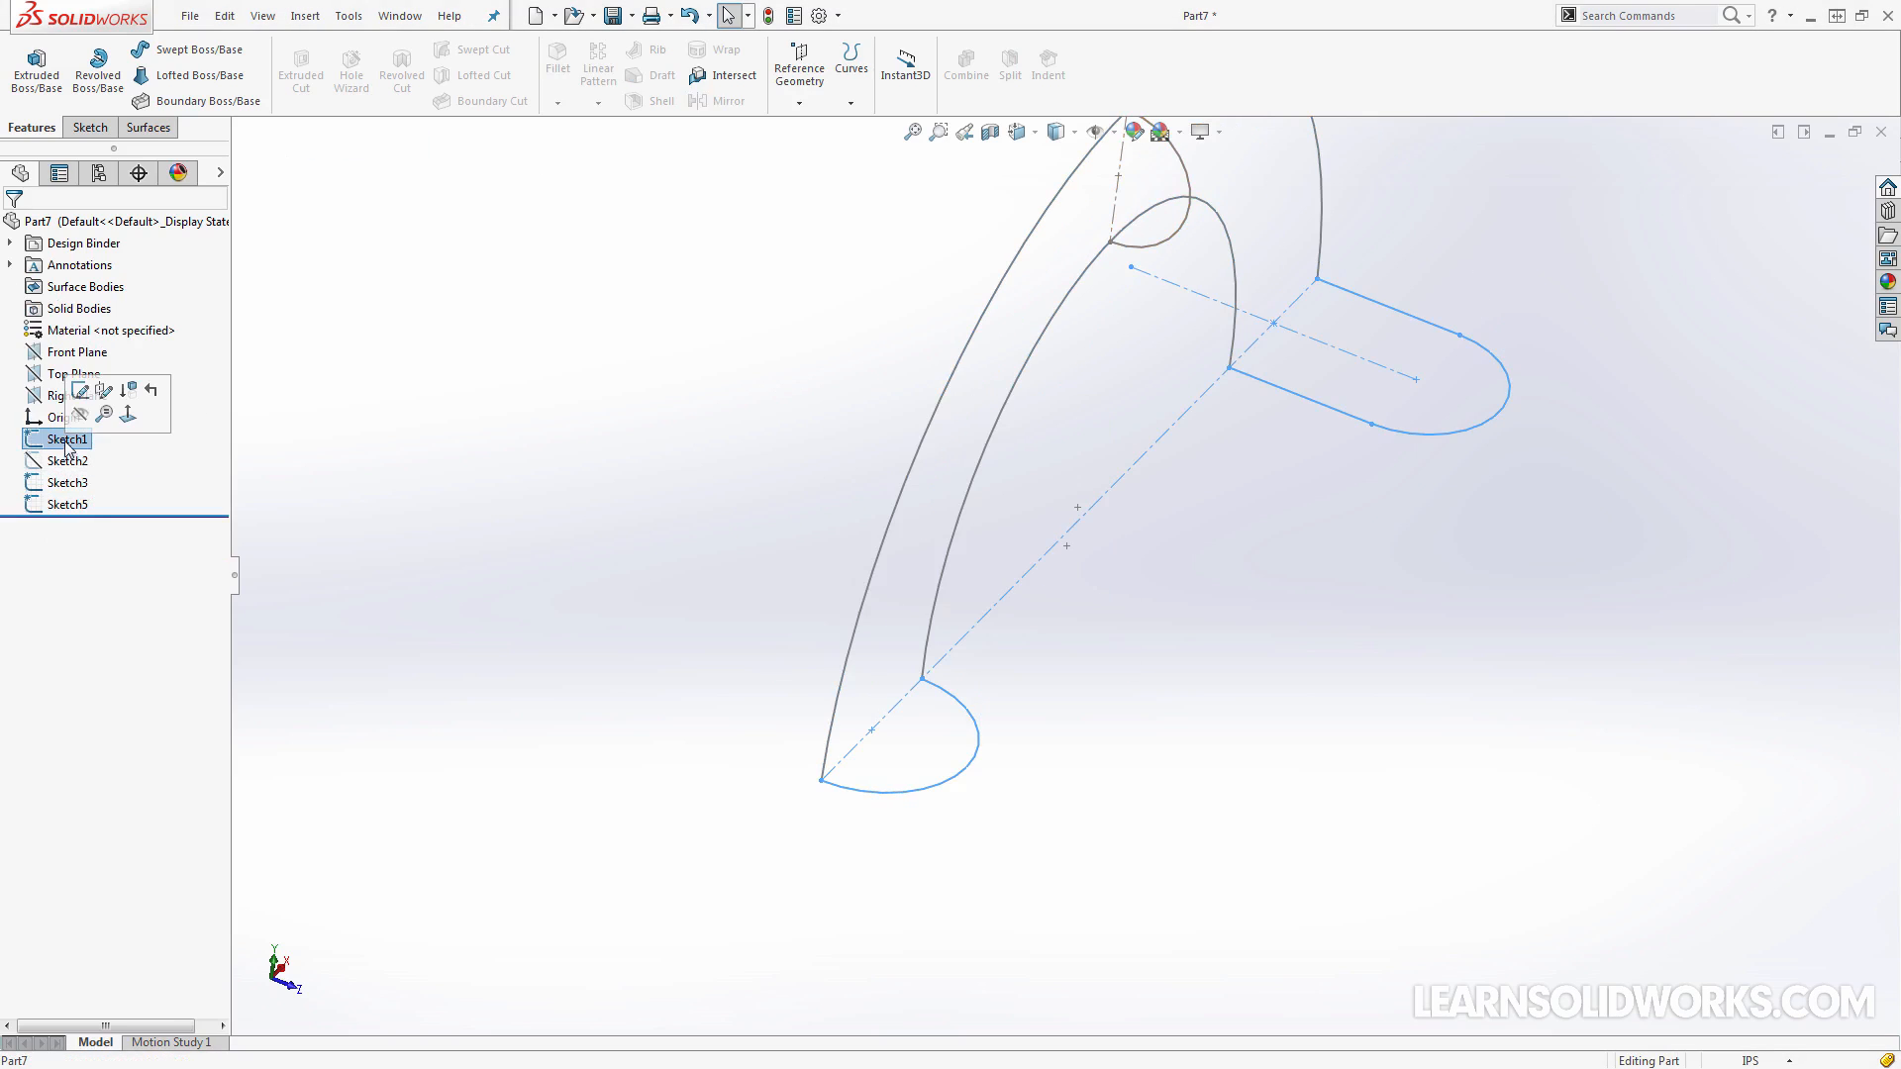
click(77, 394)
key(l)
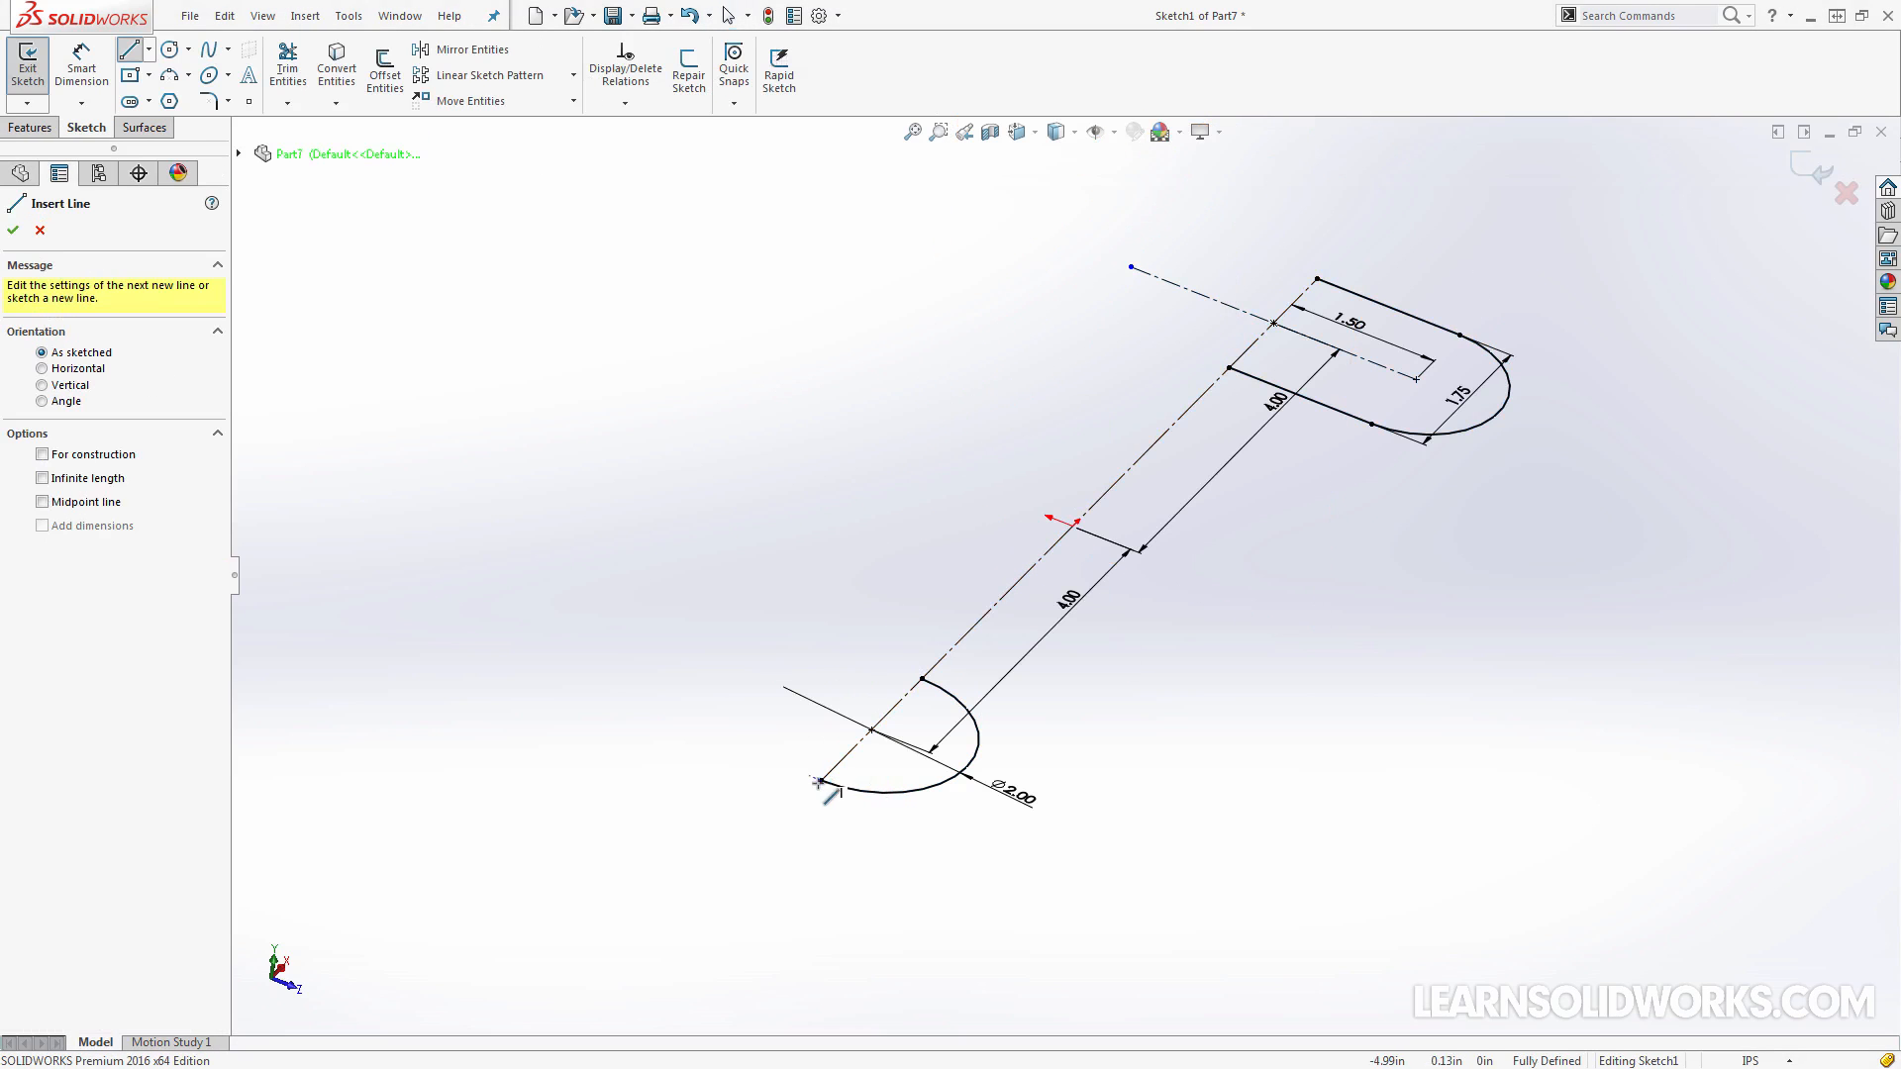
drag(822, 781, 923, 679)
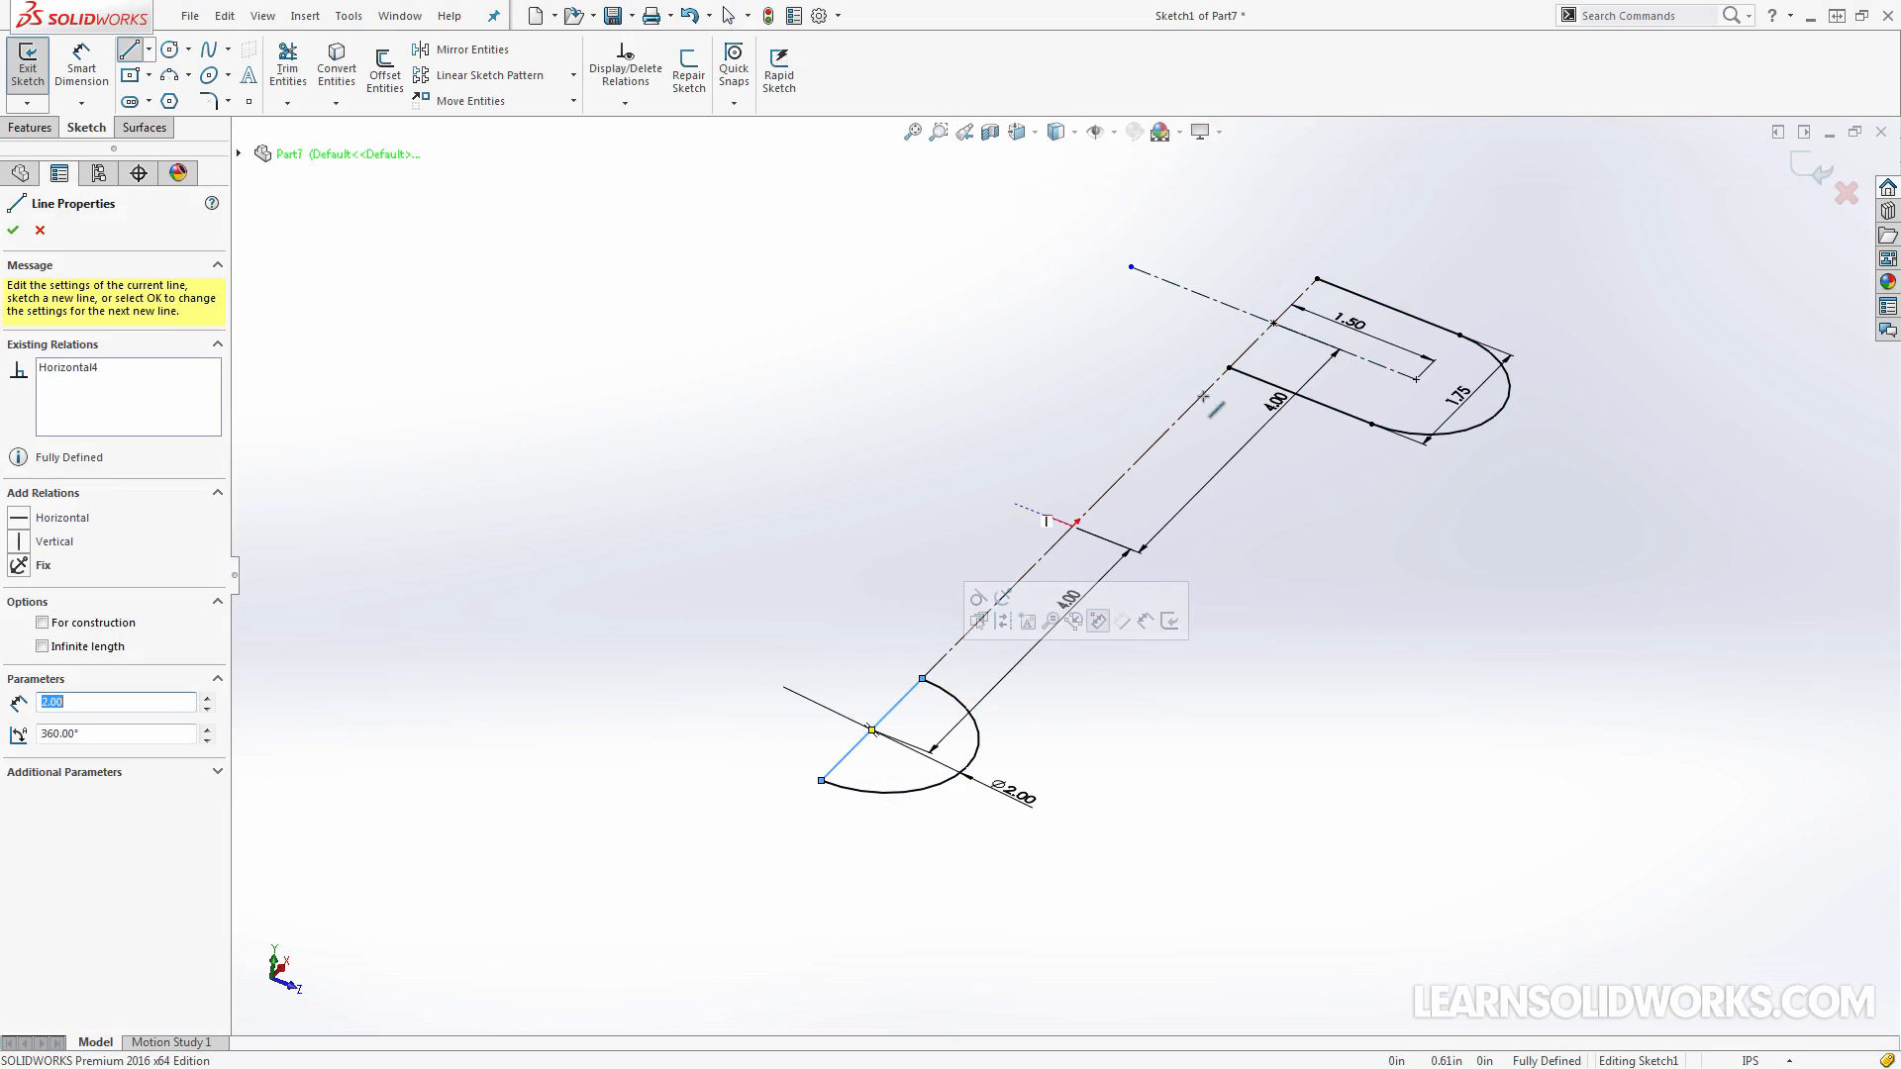
drag(1230, 368, 1315, 279)
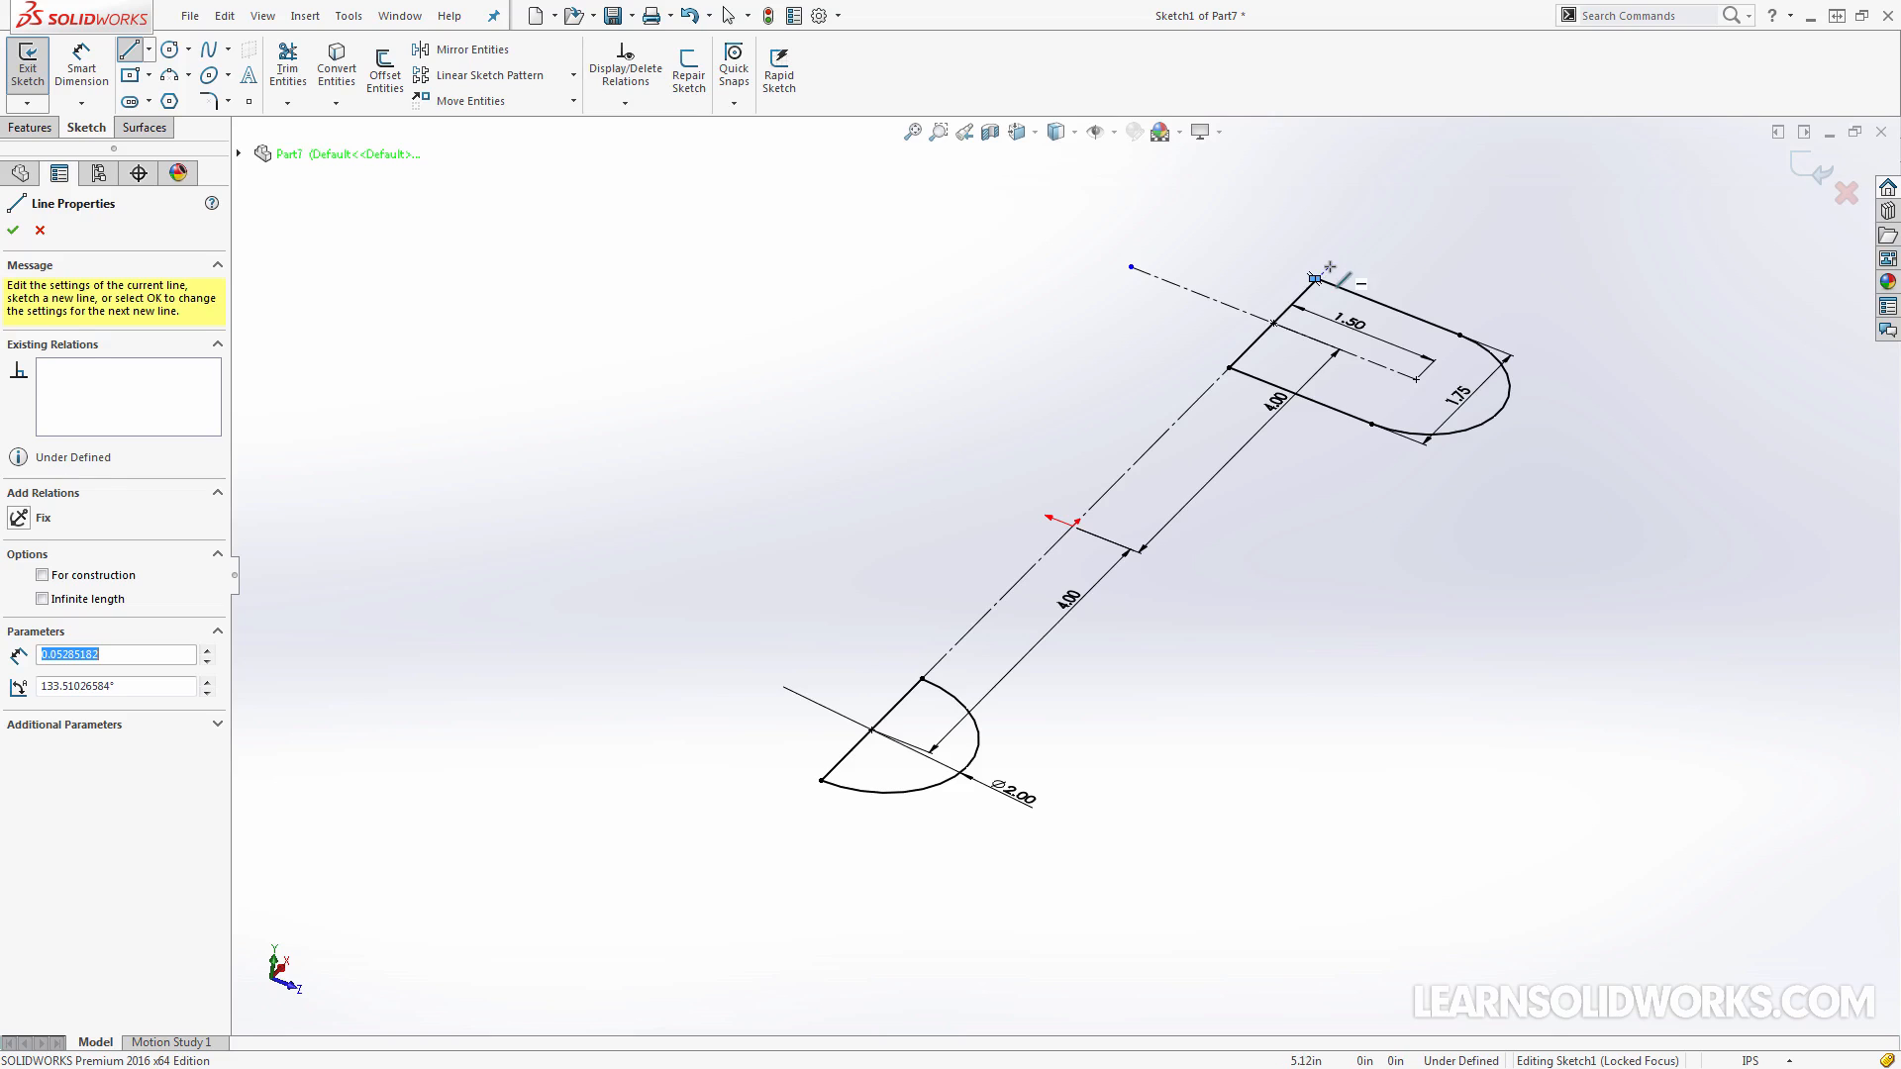
Delete the stray short line at the far corner of the half-slot profile
key(Escape)
scroll(1317, 294, down, 6)
click(1126, 414)
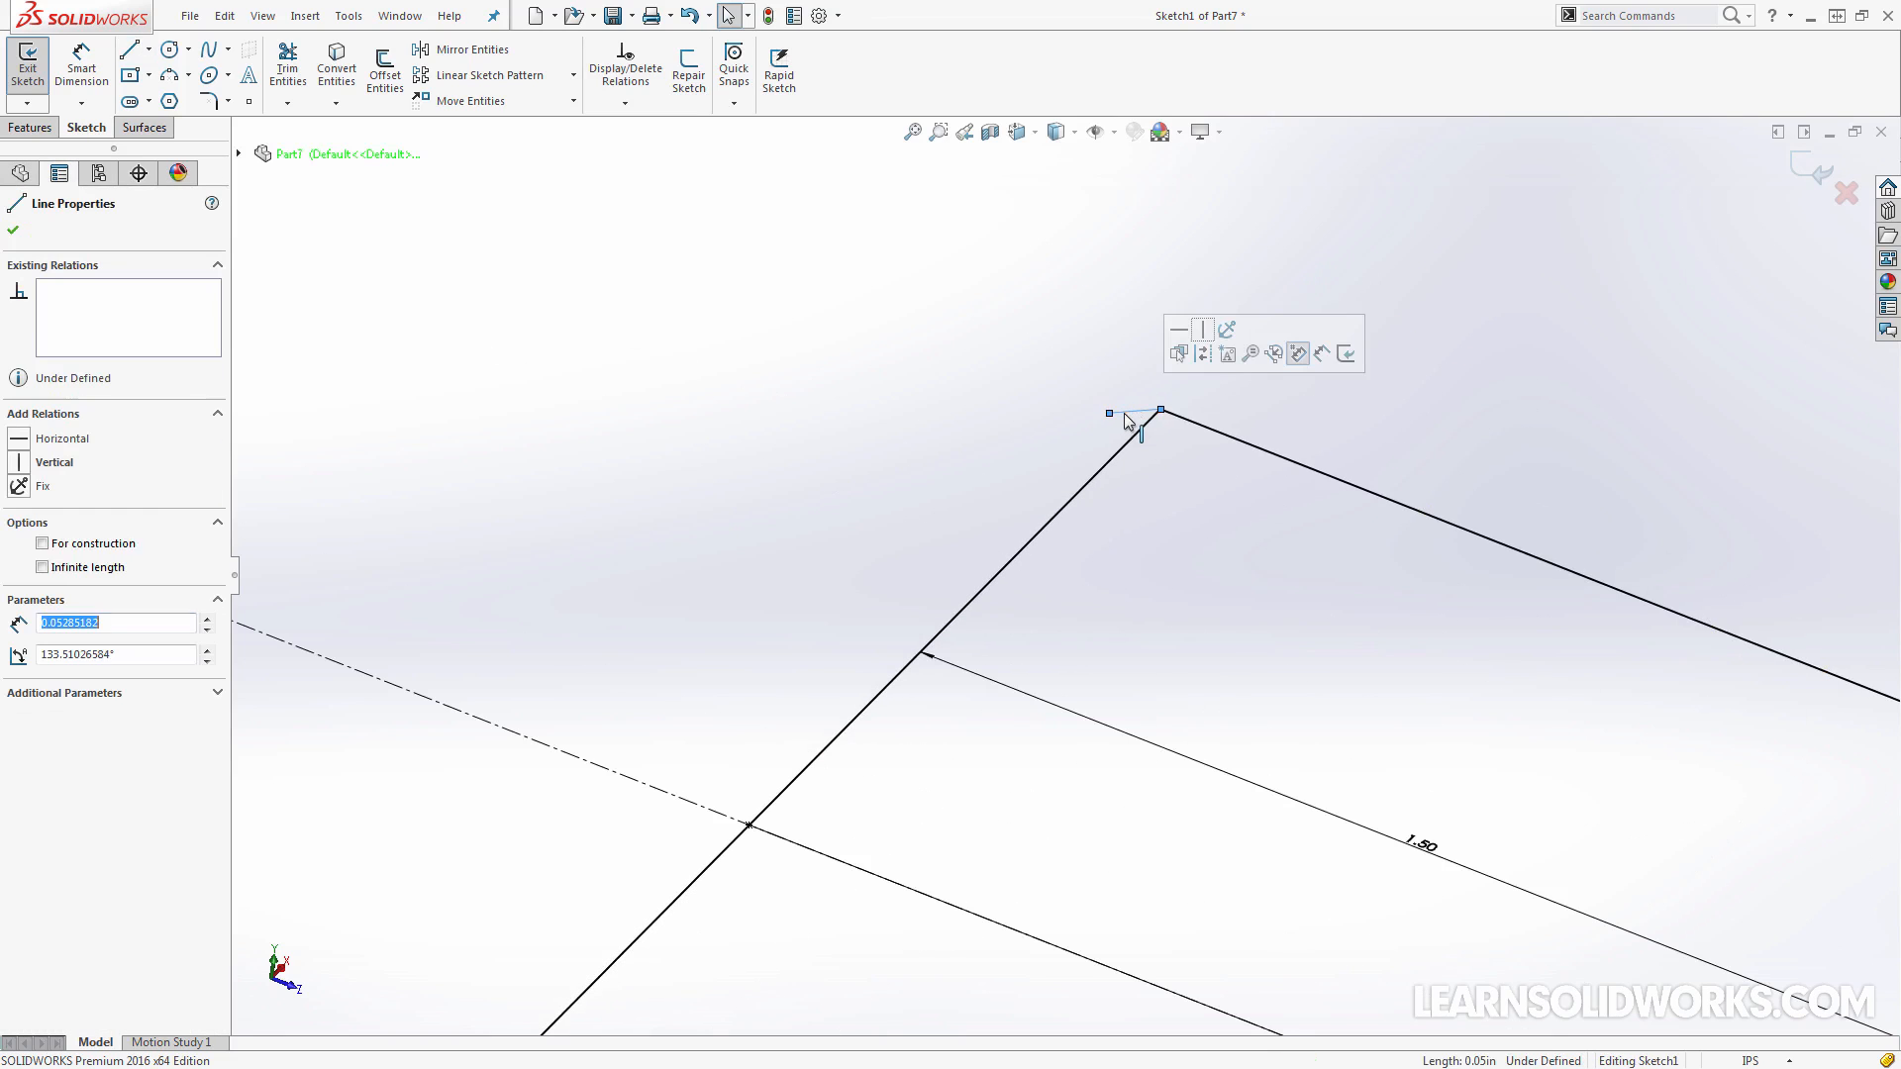
key(Delete)
scroll(1398, 465, up, 5)
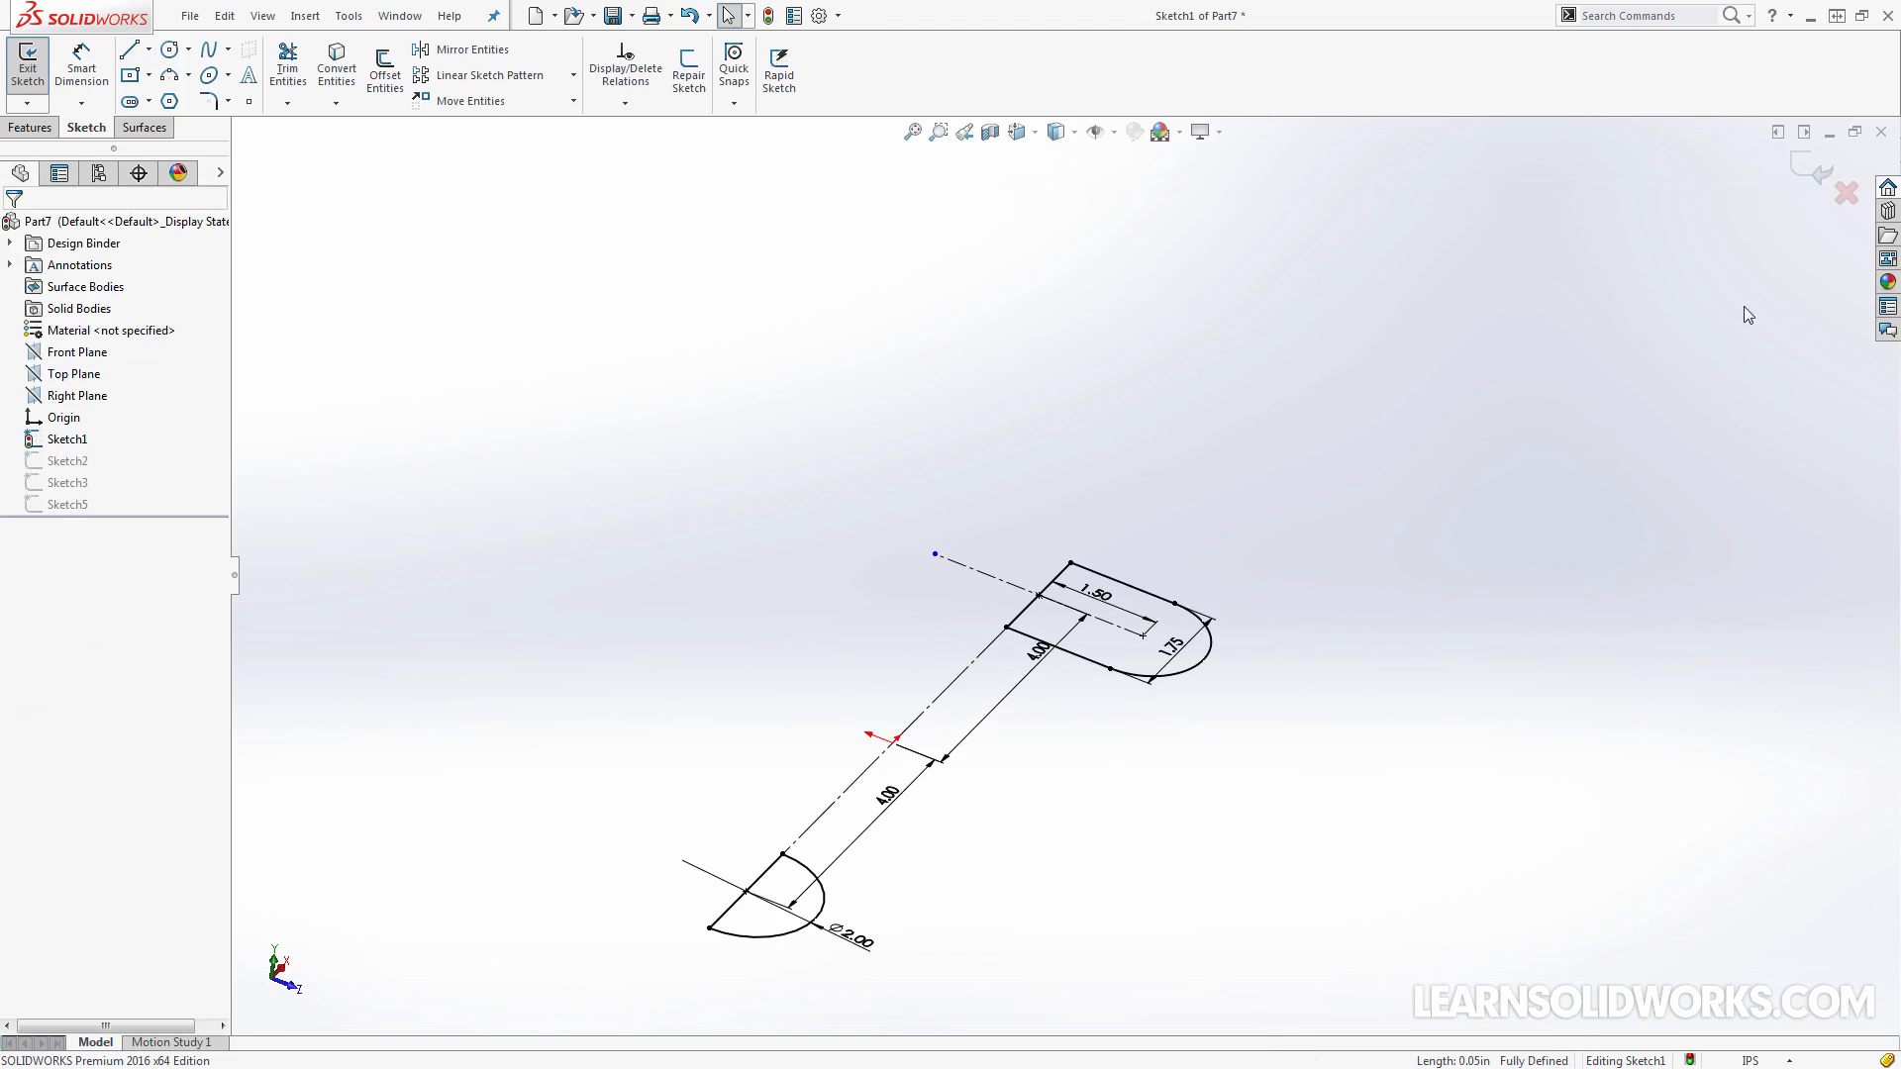
Discard the changes to Sketch1 and restore the deleted Surface-Loft1 and Mirror1 features
click(1844, 195)
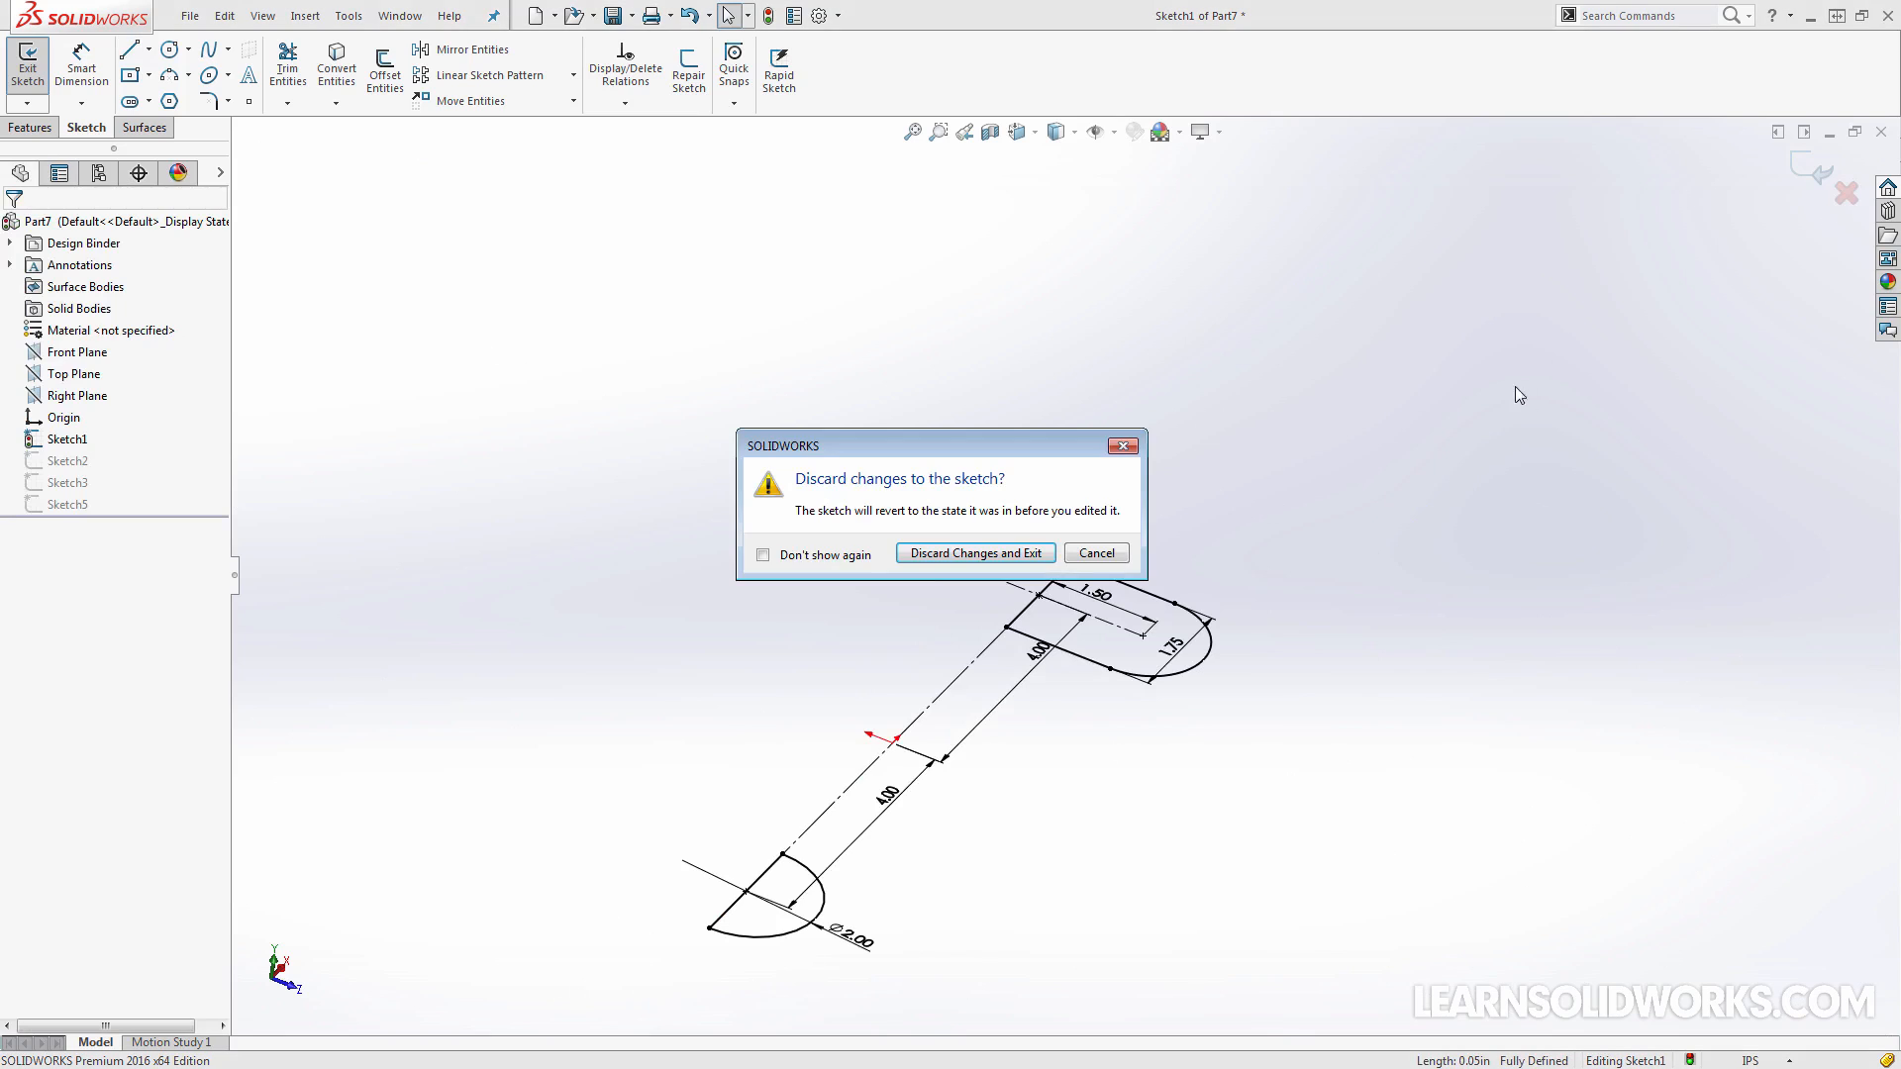
click(1038, 554)
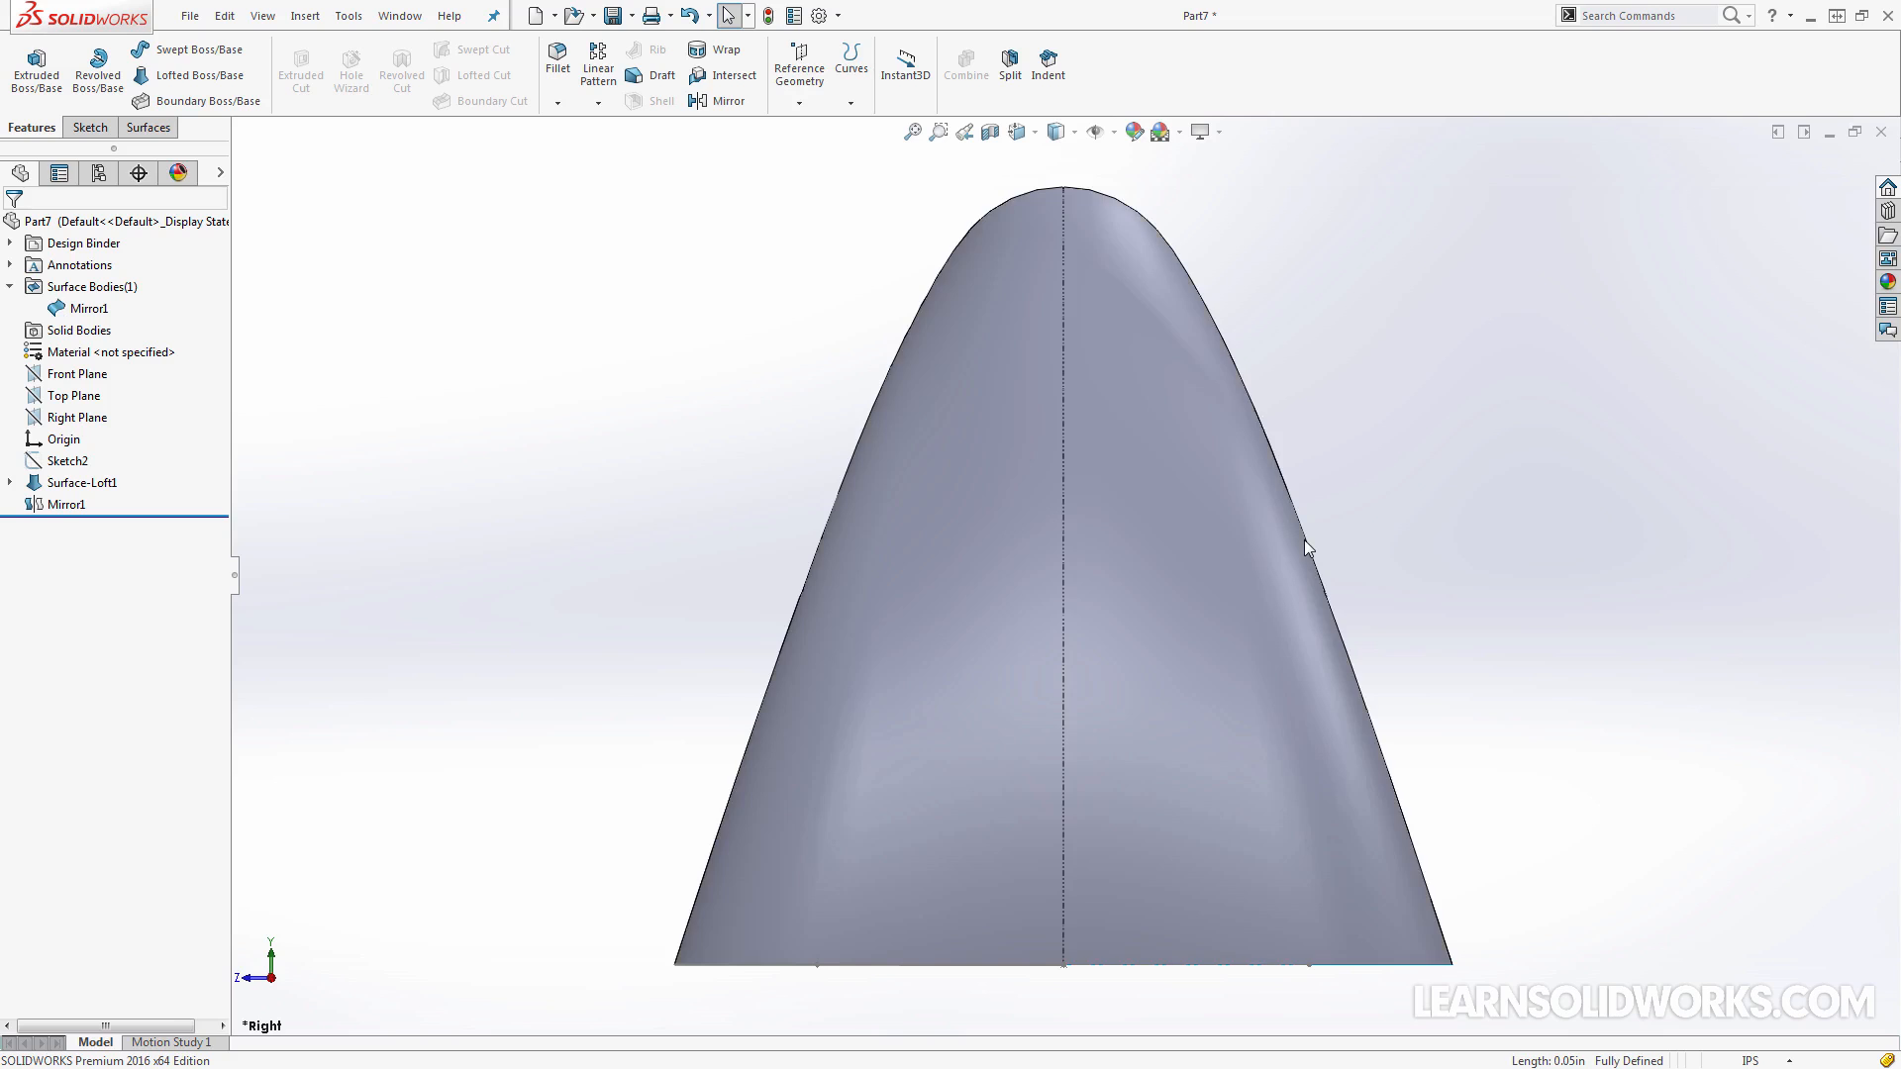
middle_drag(1435, 639, 1281, 701)
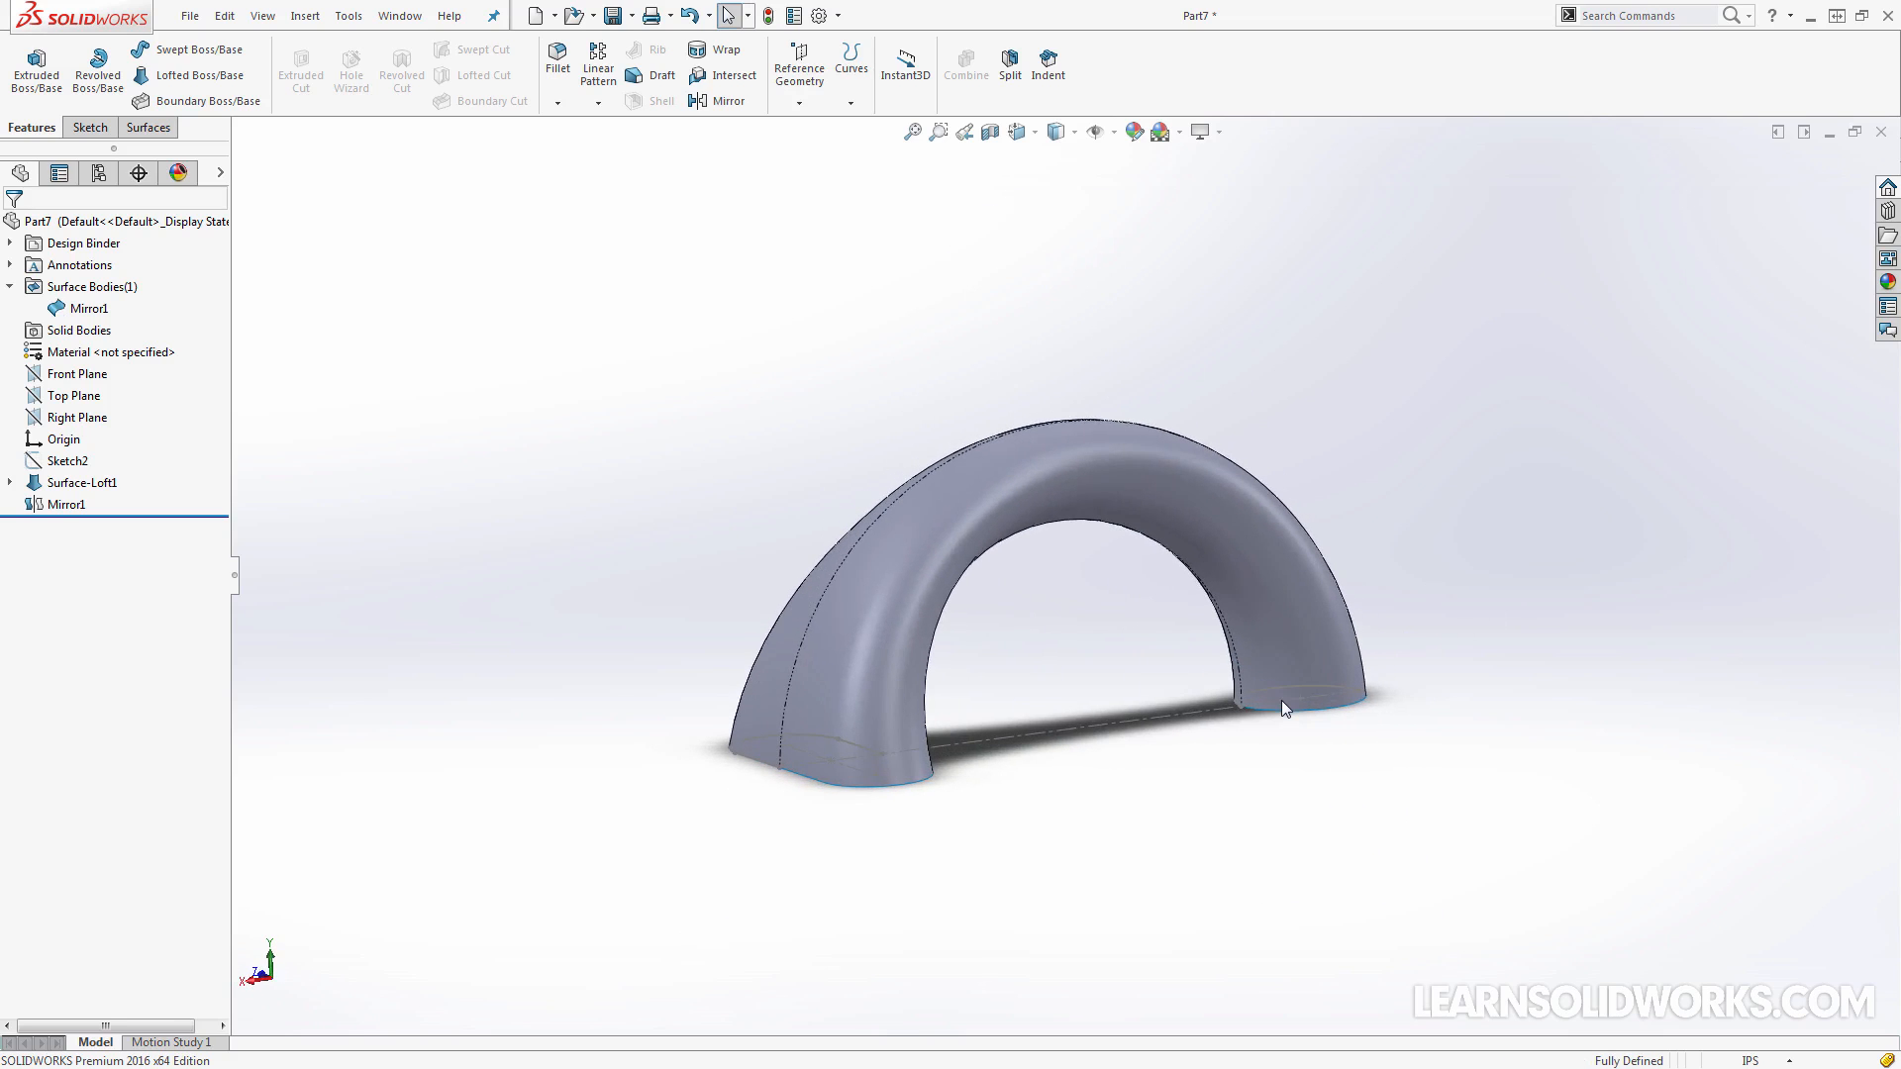